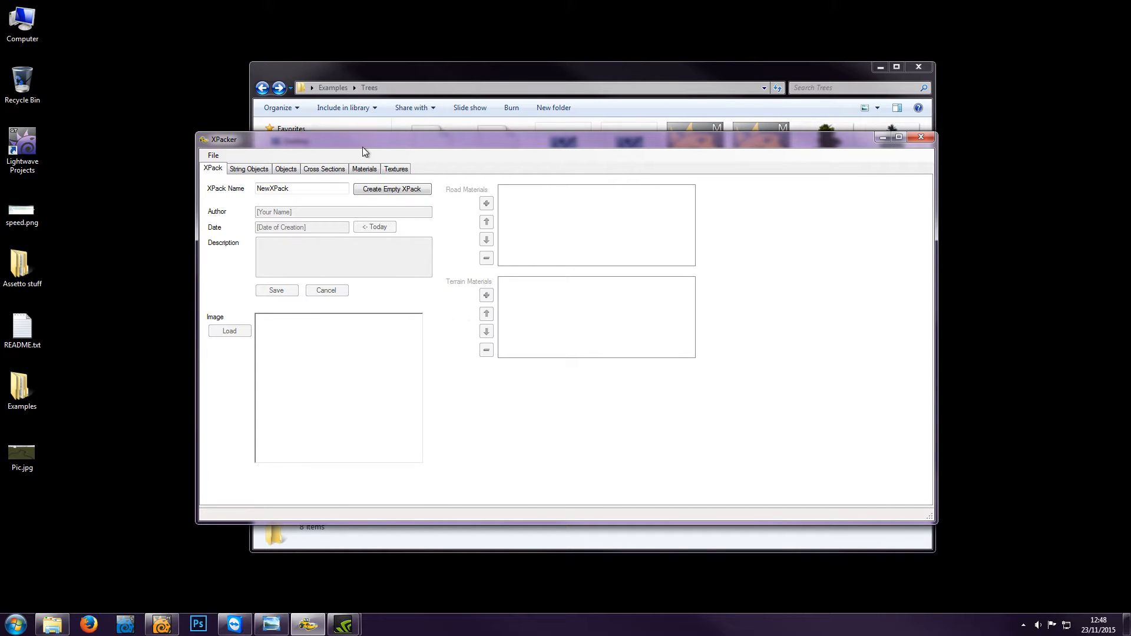
Create an empty XPack named Example
mouse_move(363, 149)
mouse_down()
mouse_move(357, 137)
mouse_move(369, 133)
mouse_move(355, 148)
mouse_up()
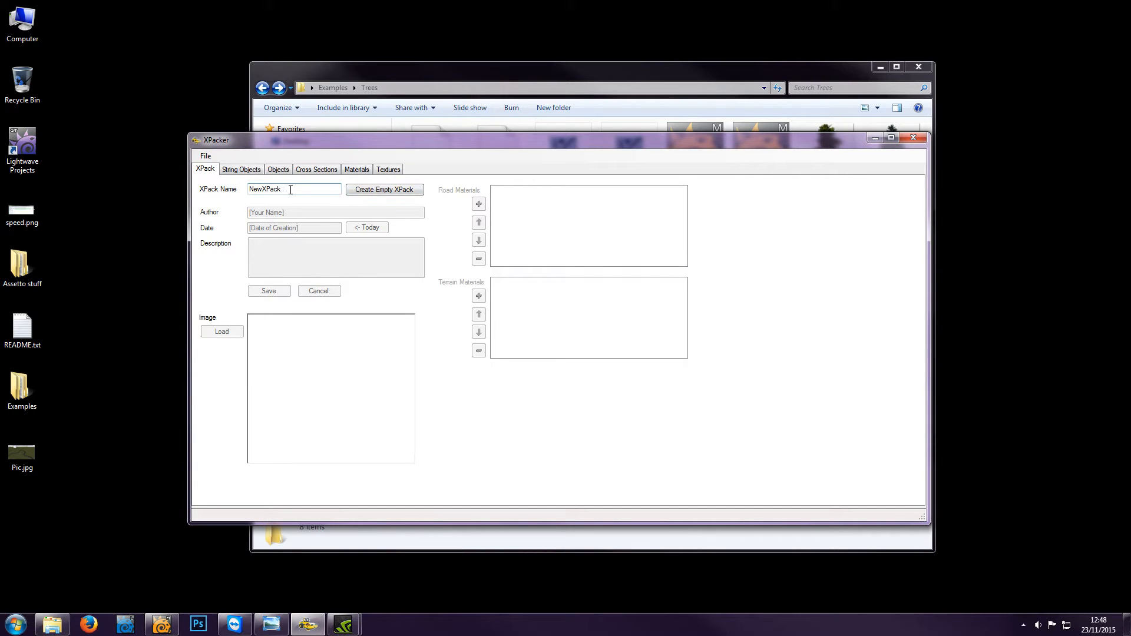
drag(291, 190, 243, 193)
text(Example)
click(409, 190)
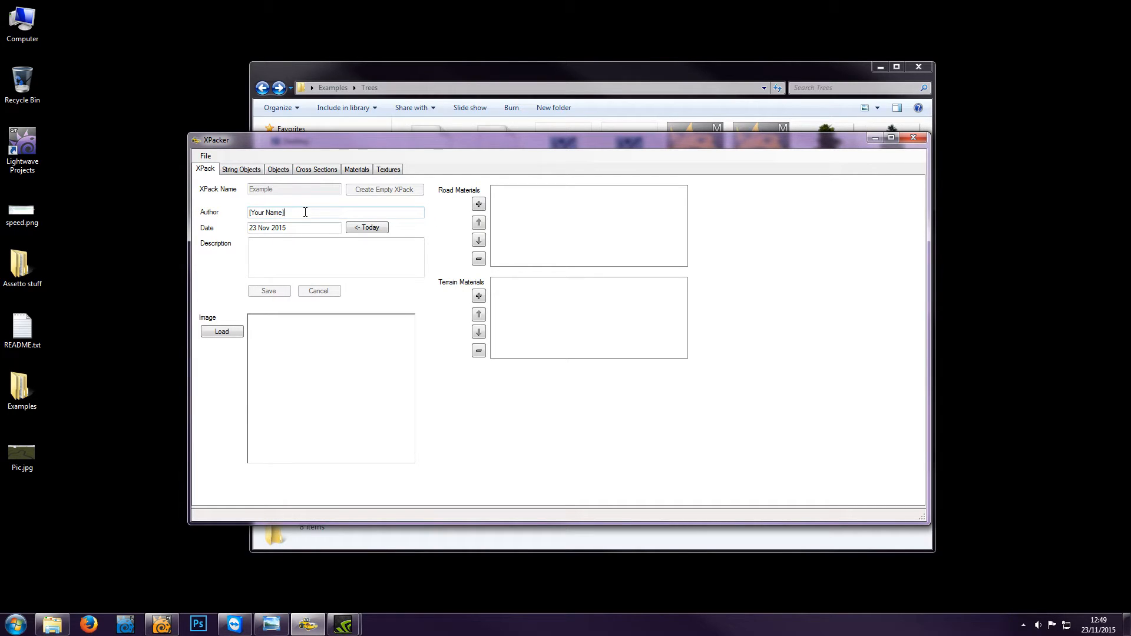
Replace the author placeholder text of the Example XPack with the author's name
key(BackSpace)
key(BackSpace)
key(BackSpace)
key(BackSpace)
key(BackSpace)
key(BackSpace)
key(BackSpace)
key(BackSpace)
key(BackSpace)
key(BackSpace)
key(BackSpace)
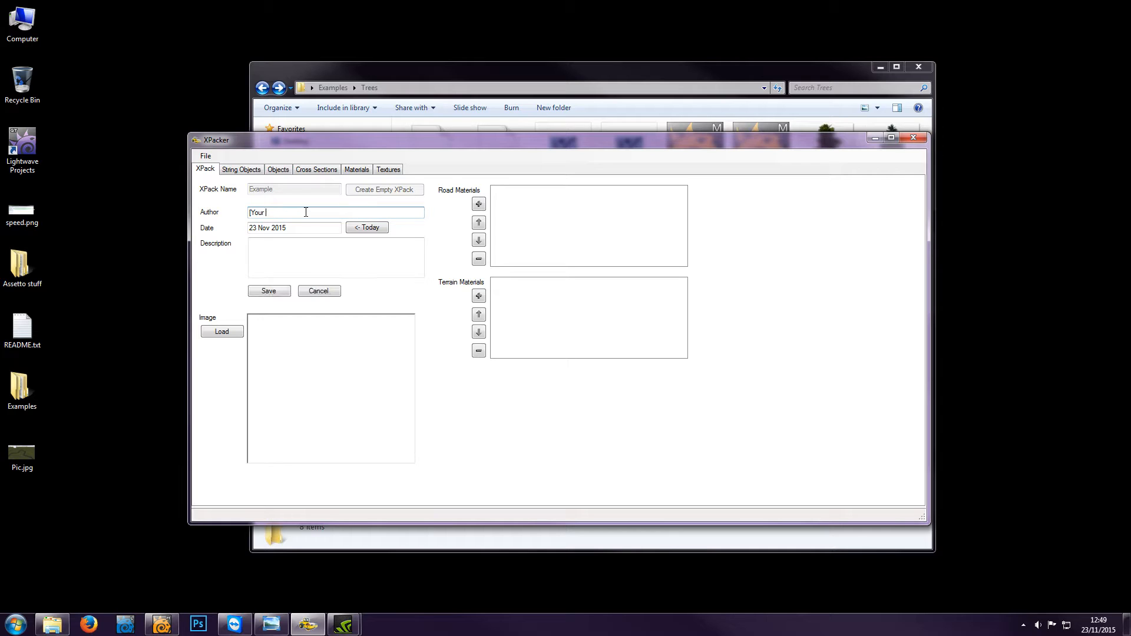
text(Nobby76)
Enter "This is an example of some stuff!" as the XPack description and save the details
click(298, 253)
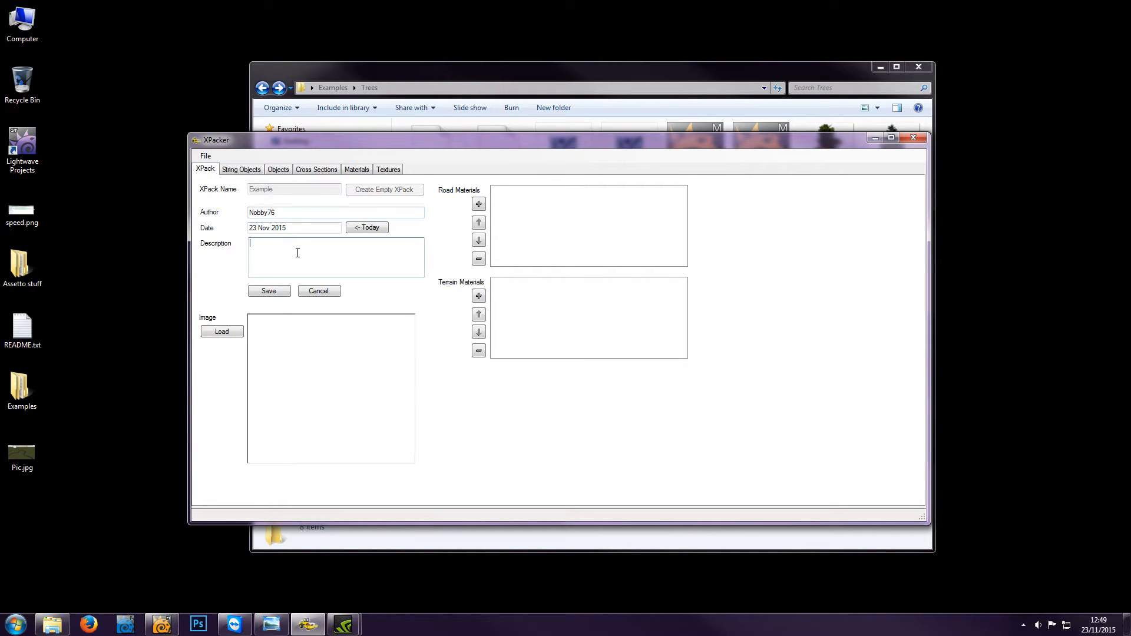
text(This is an example of some stuff!)
click(277, 291)
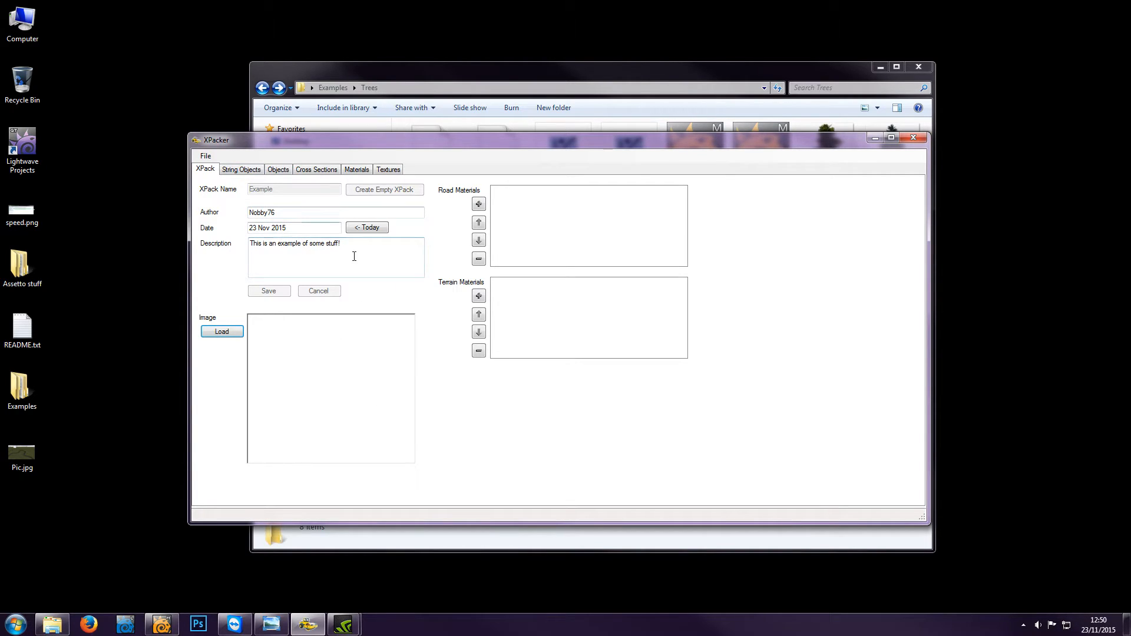
Examine the Example folder inside Race Track Builder XPacker in the file browser, checking its Textures, Objects, Materials and CrossSections subfolders
click(398, 68)
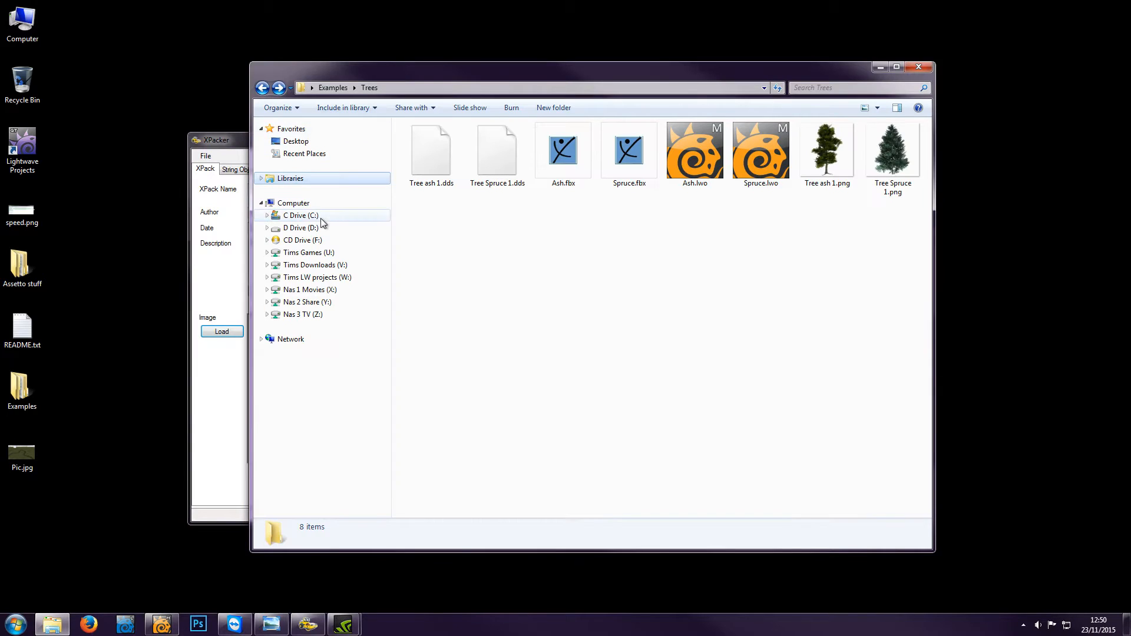
key(alt+Right)
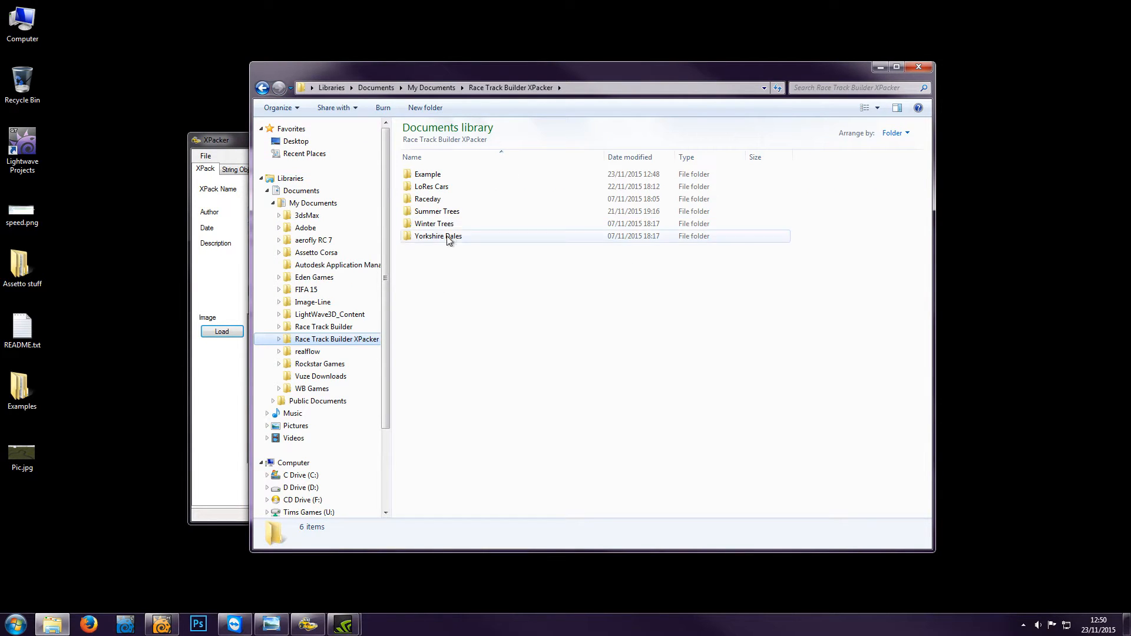
double_click(438, 175)
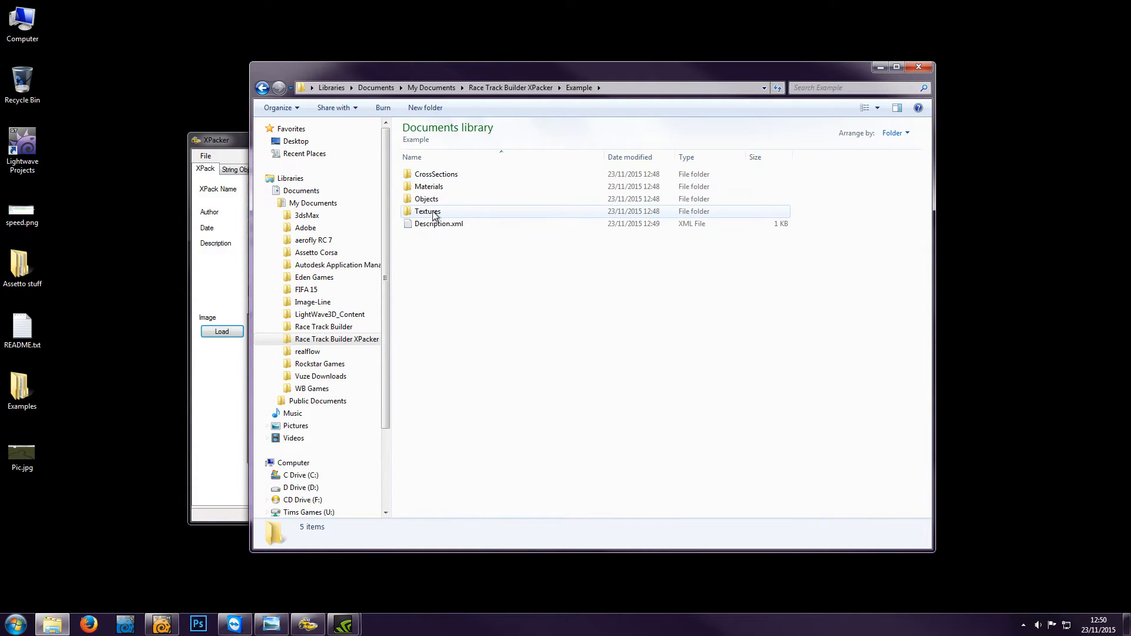
double_click(434, 212)
key(BackSpace)
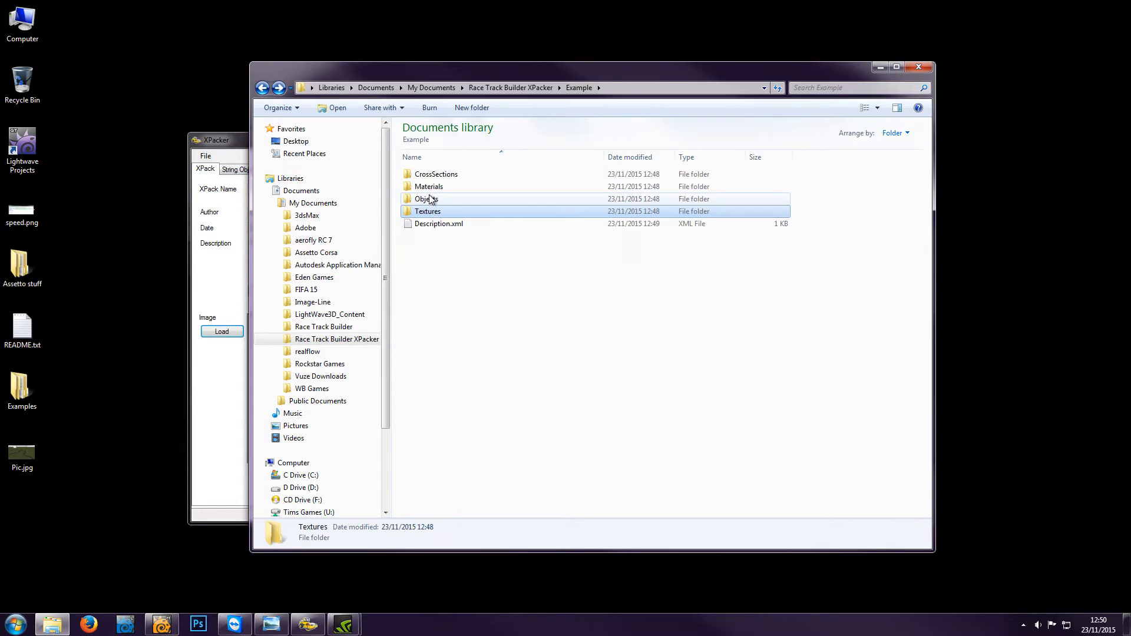
double_click(430, 199)
key(BackSpace)
double_click(435, 187)
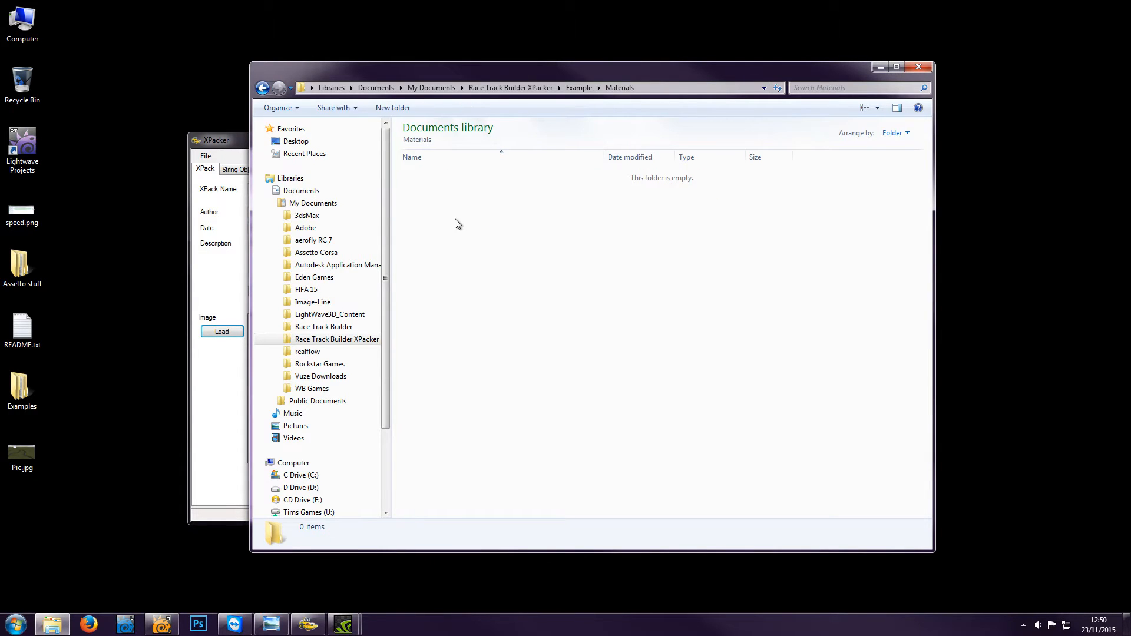
key(BackSpace)
double_click(439, 175)
key(BackSpace)
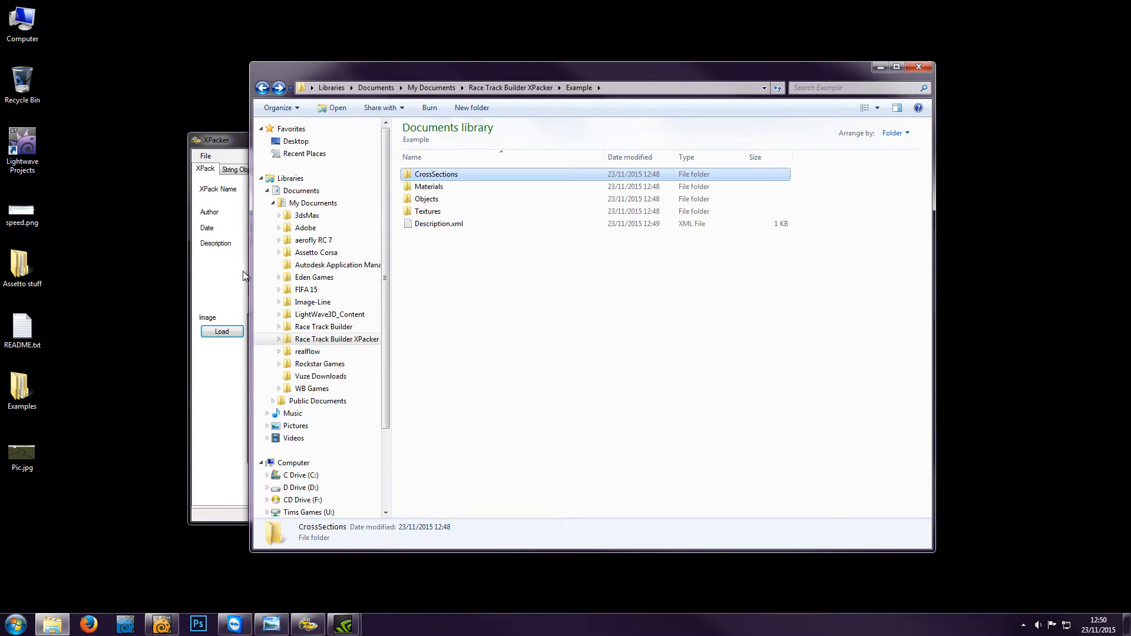
View the String Objects page in XPacker and return the file browser to the Examples > Trees folder
click(239, 219)
click(243, 173)
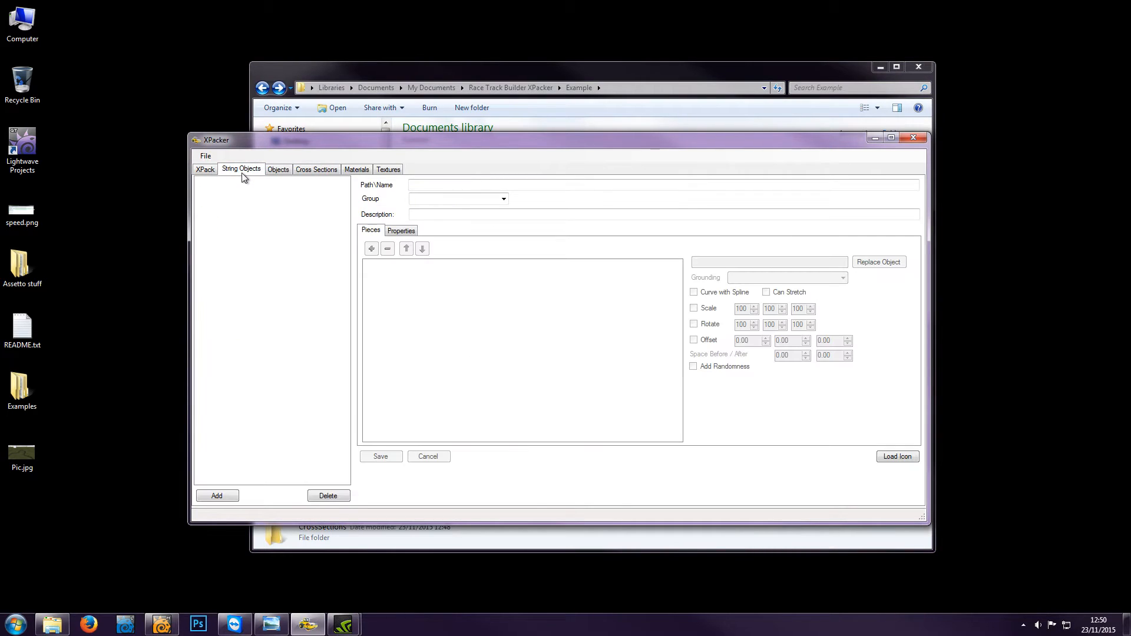
click(401, 70)
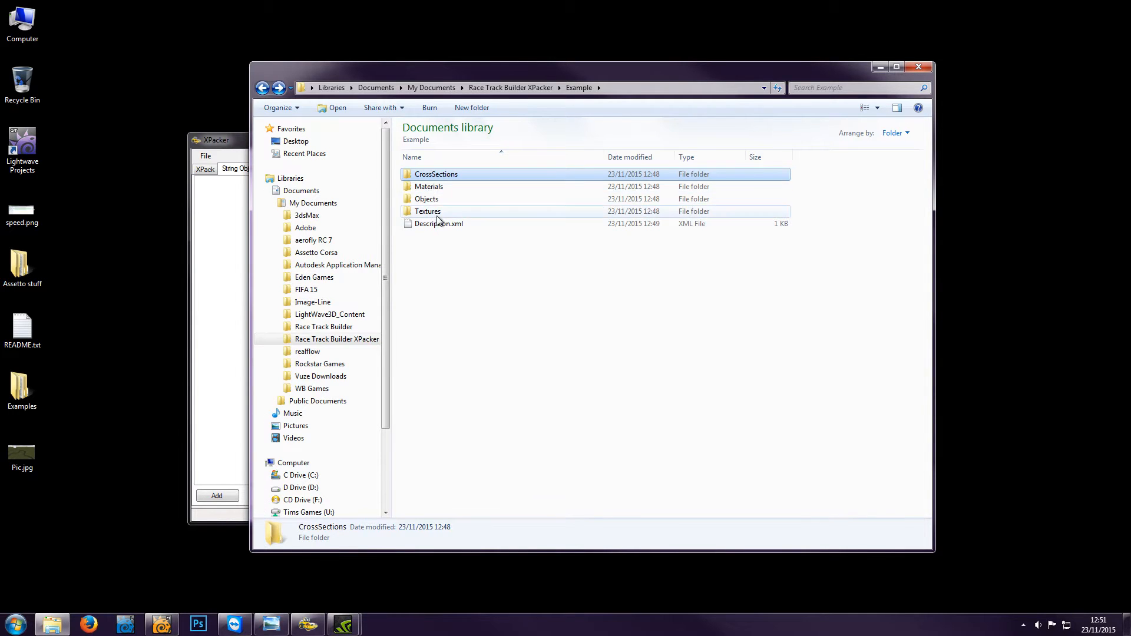
key(BackSpace)
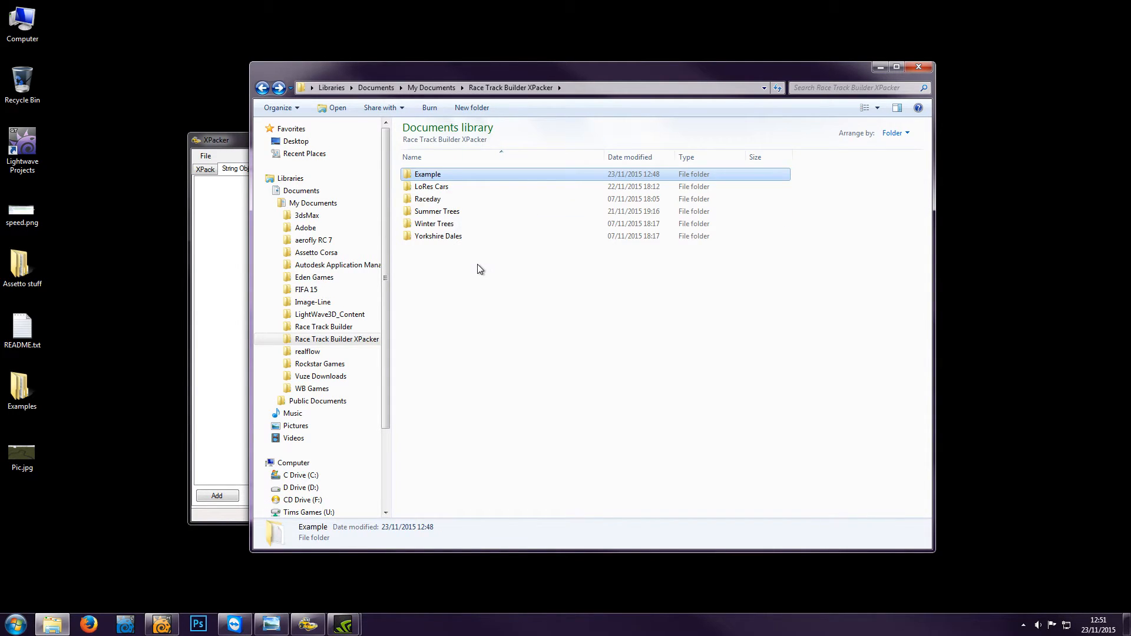
key(BackSpace)
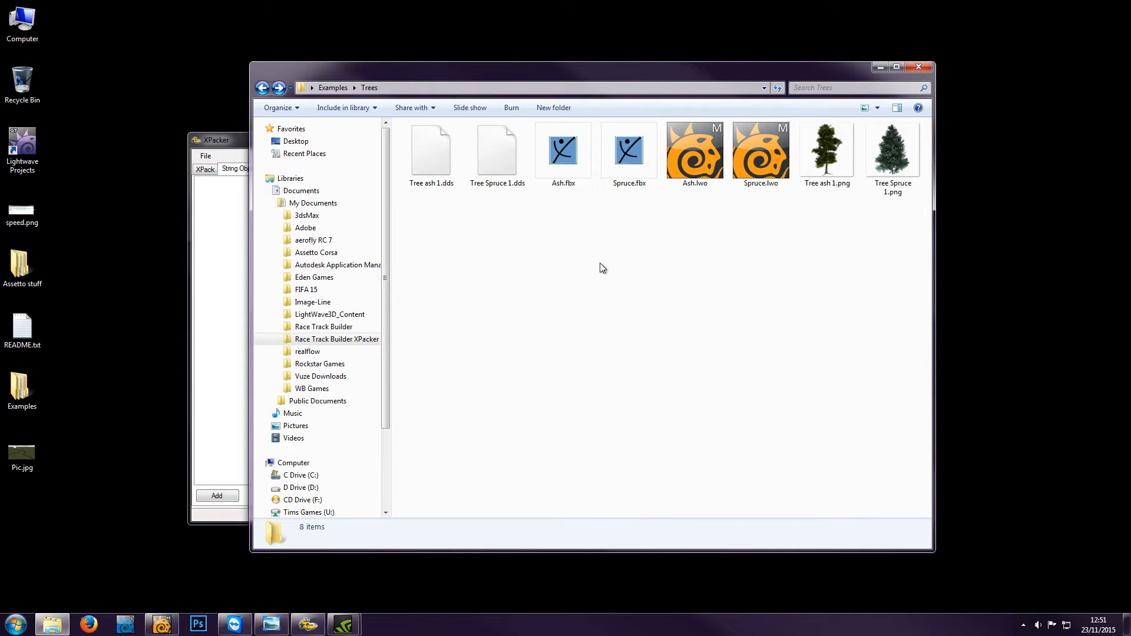
Return XPacker to its XPack page and select Tree ash 1.dds and Tree Spruce 1.dds in the Trees folder
click(229, 140)
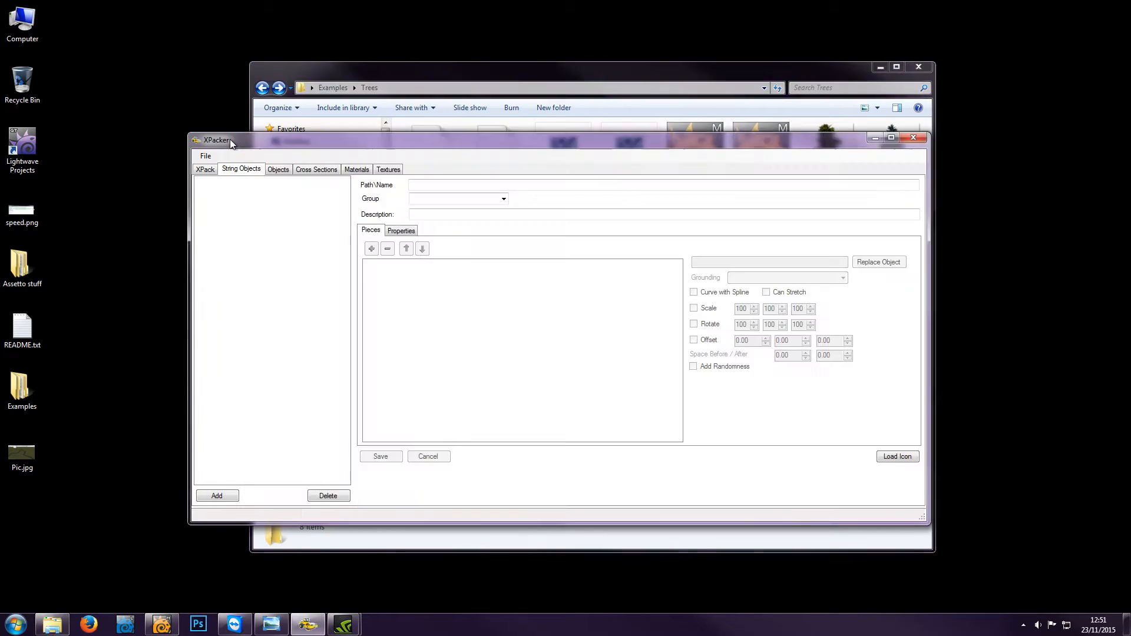
click(206, 169)
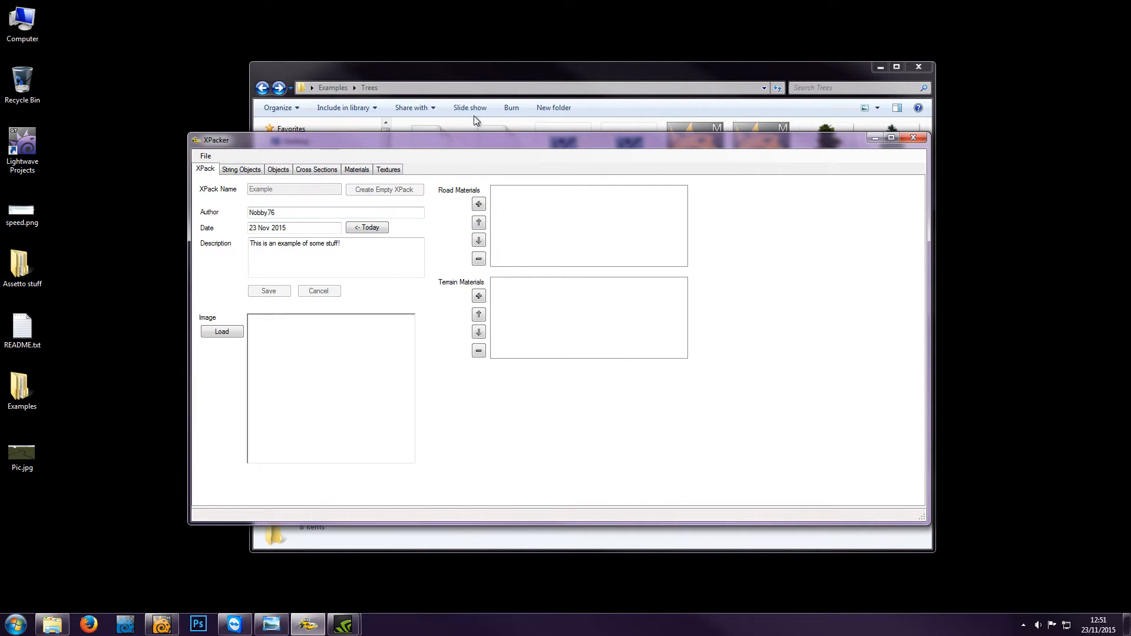
click(478, 75)
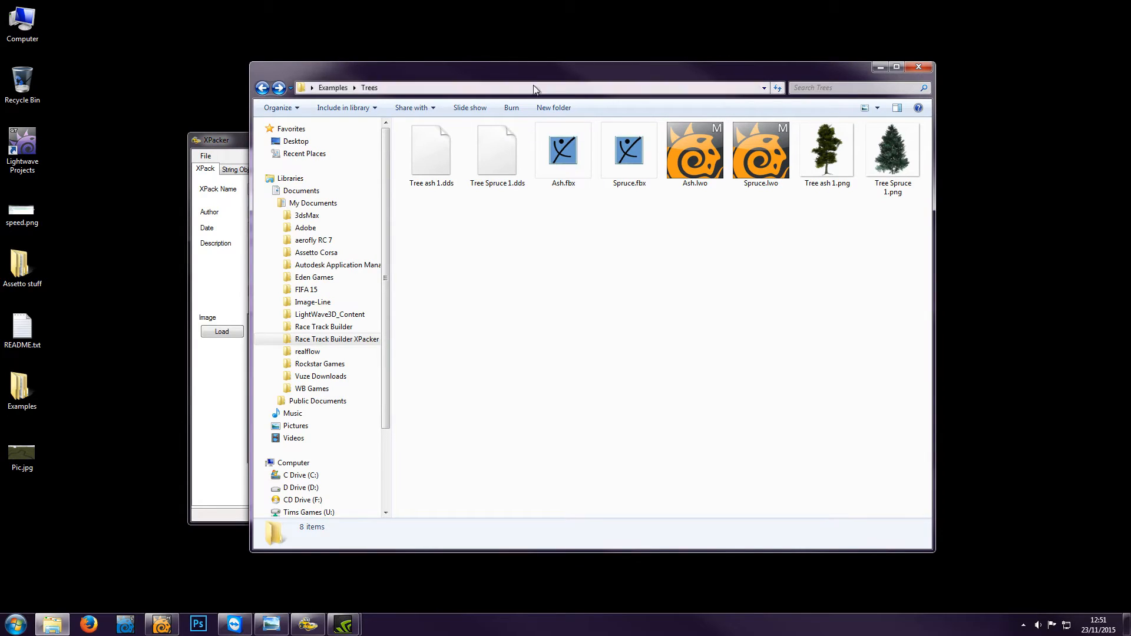
drag(530, 76, 594, 71)
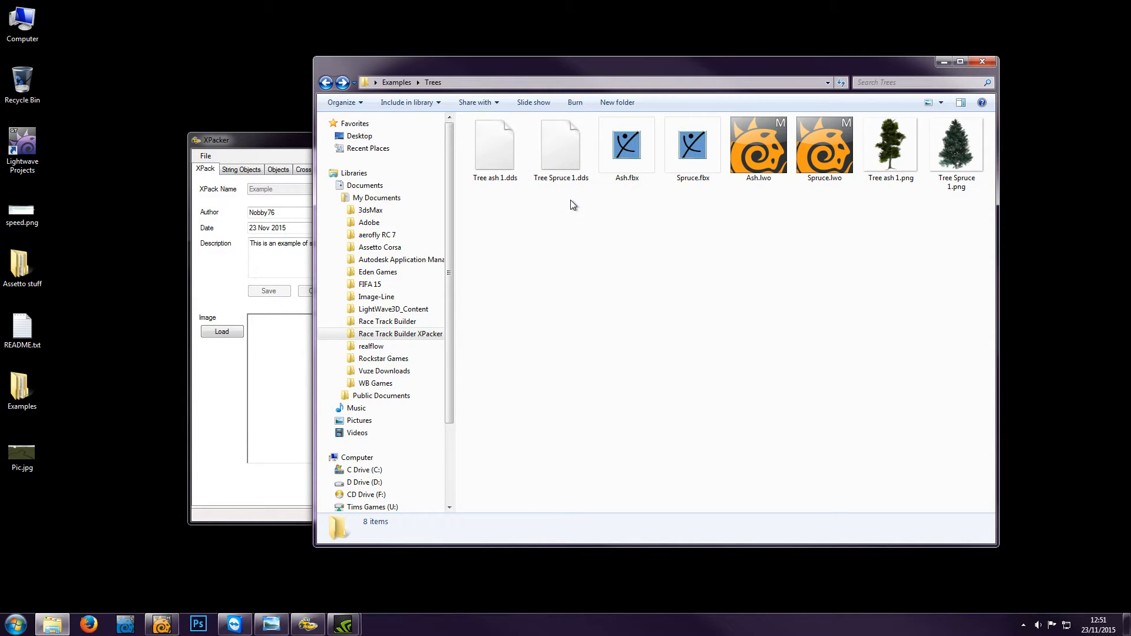
drag(570, 200, 500, 160)
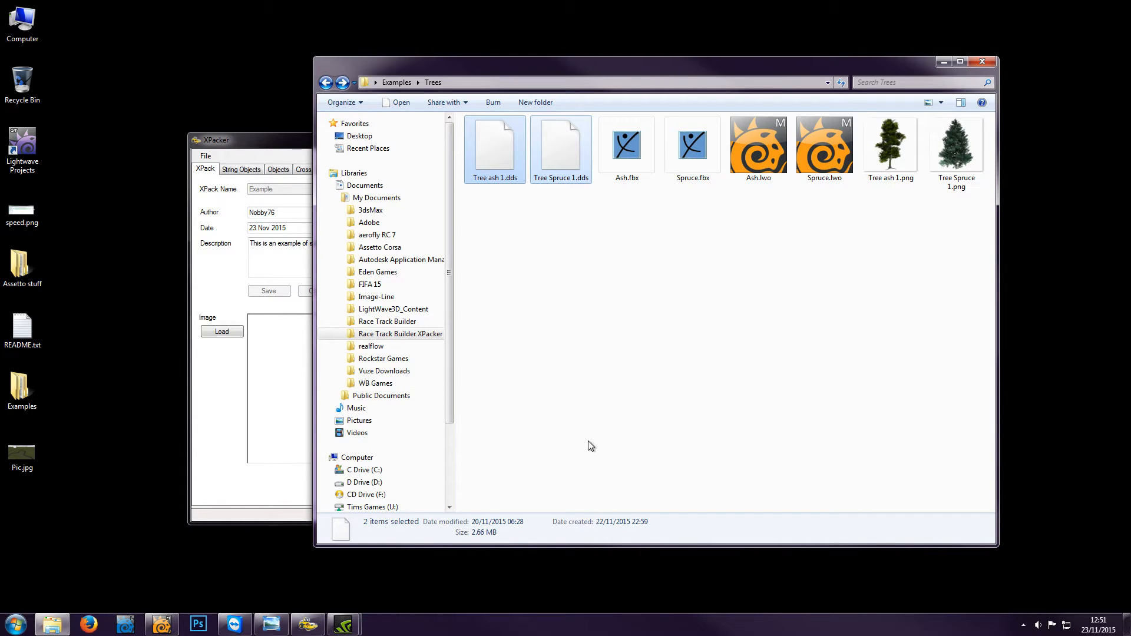
Switch to LightWave Modeler and inspect the Ash and Spruce tree models, viewing the spruce from several angles
click(162, 624)
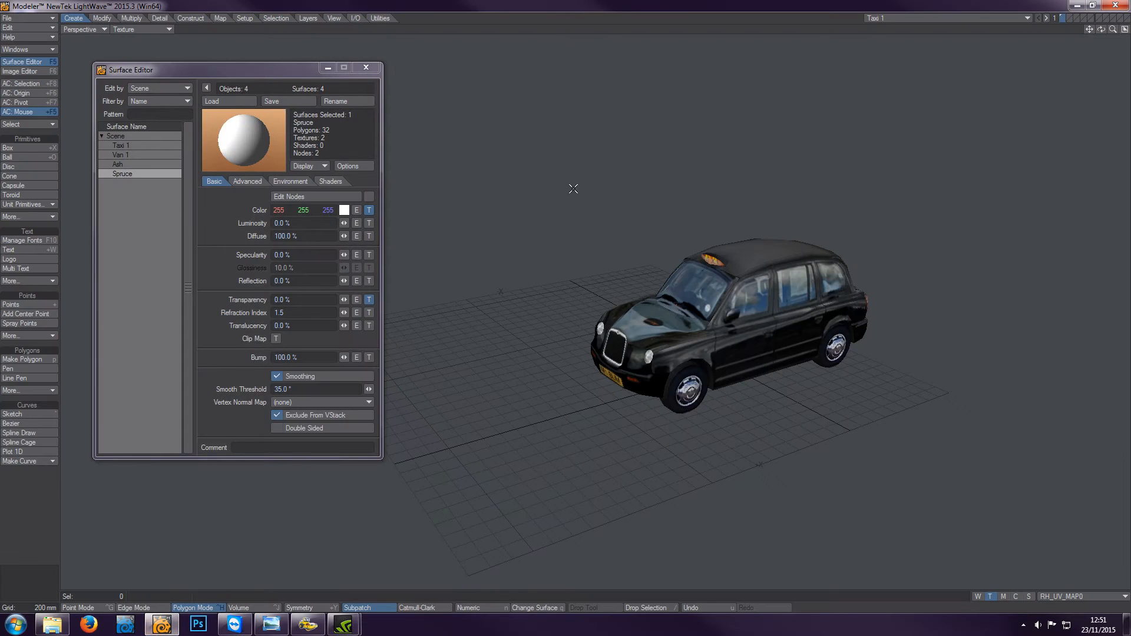
click(945, 18)
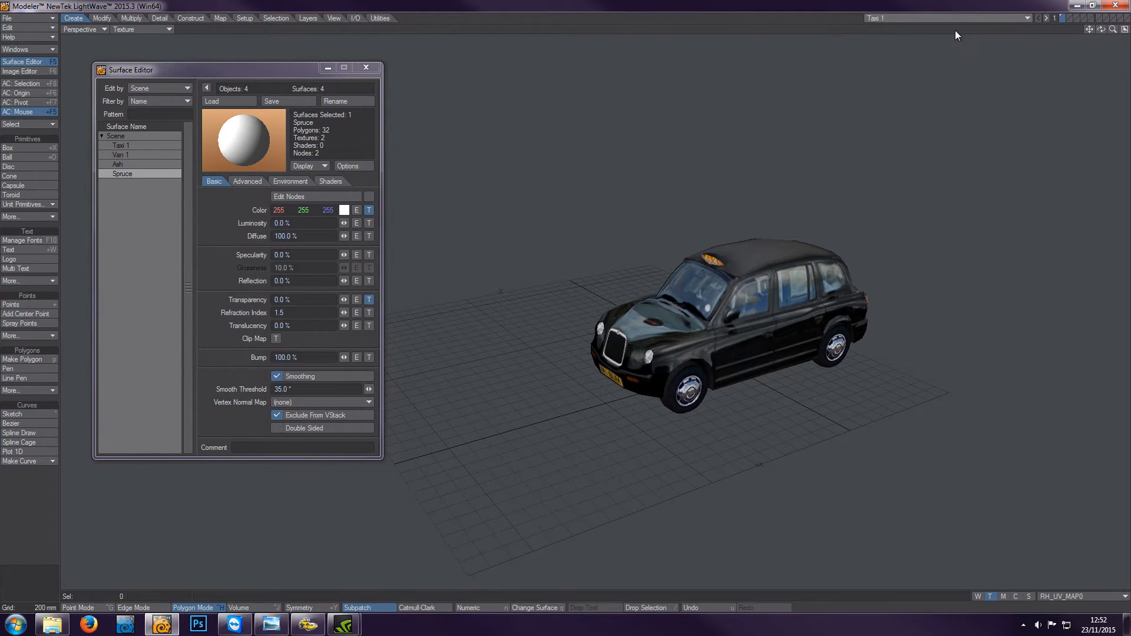
click(955, 30)
click(956, 19)
click(960, 35)
click(958, 17)
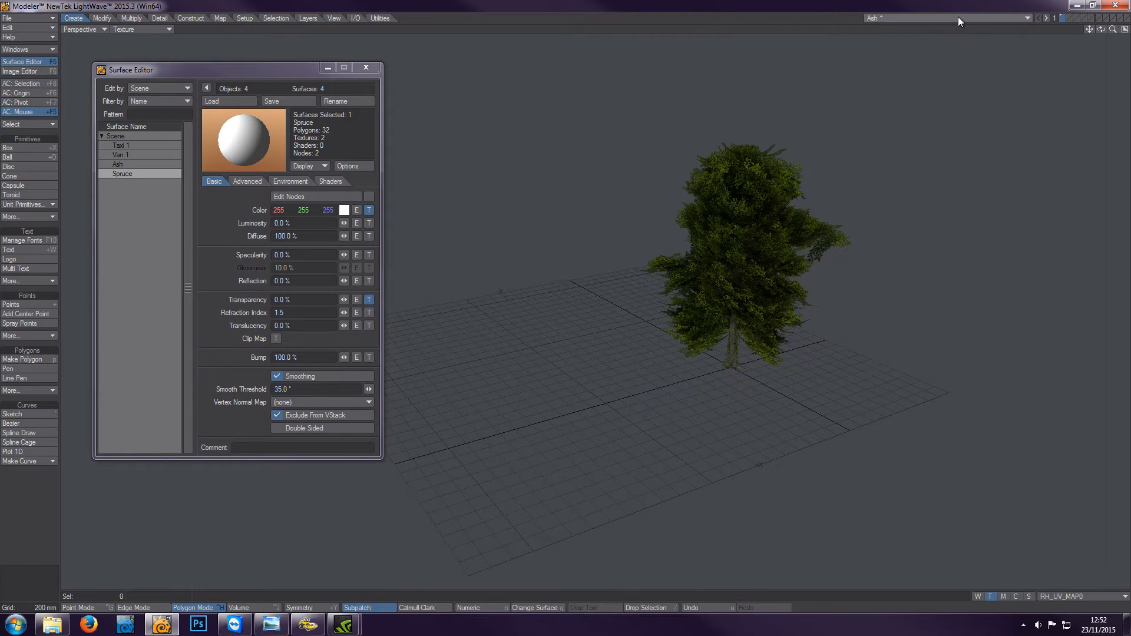
click(960, 43)
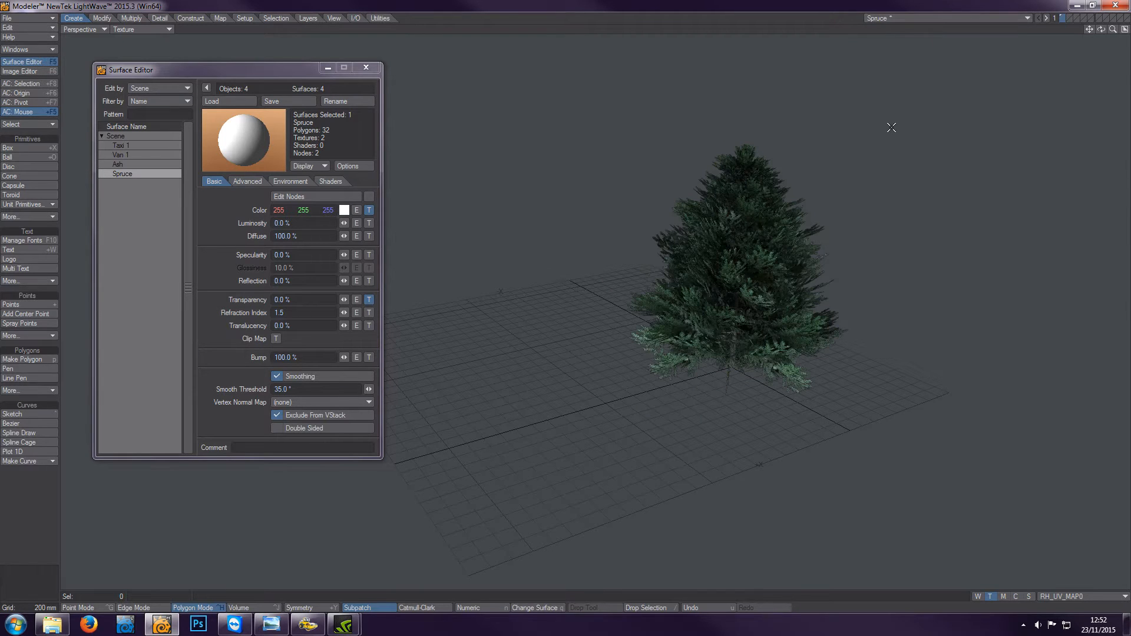
drag(1101, 29, 1003, 80)
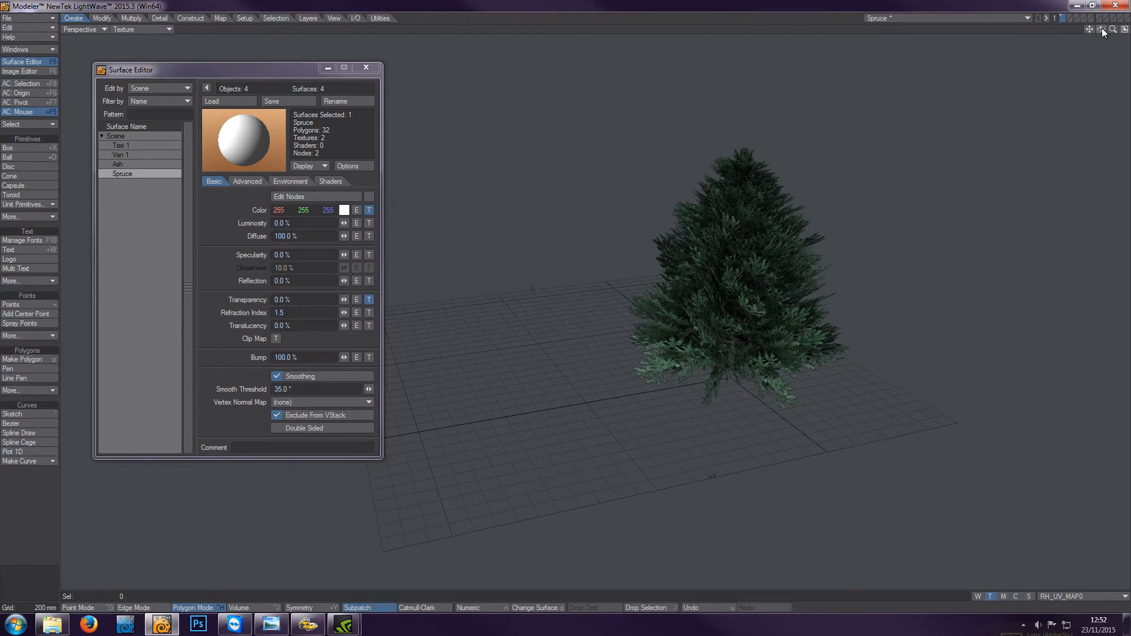
mouse_move(1101, 29)
mouse_down()
mouse_move(1089, 33)
mouse_move(1107, 27)
mouse_move(1093, 29)
mouse_move(1099, 35)
mouse_up()
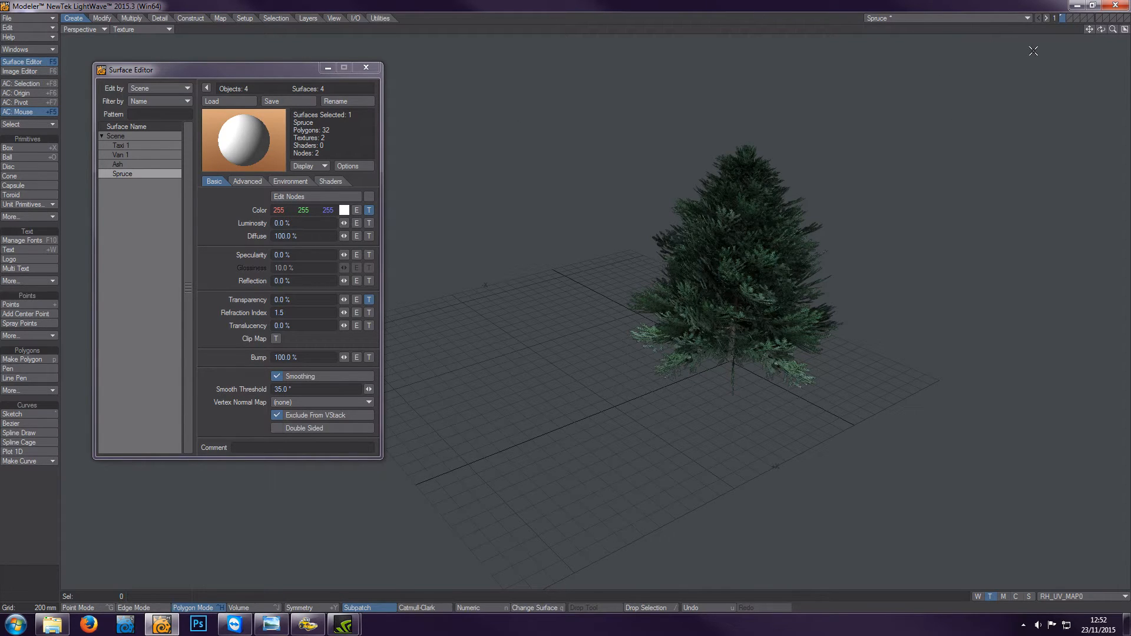
Display the Taxi 1 model and inspect the image layer in the color texture of its Taxi 1 surface
click(950, 16)
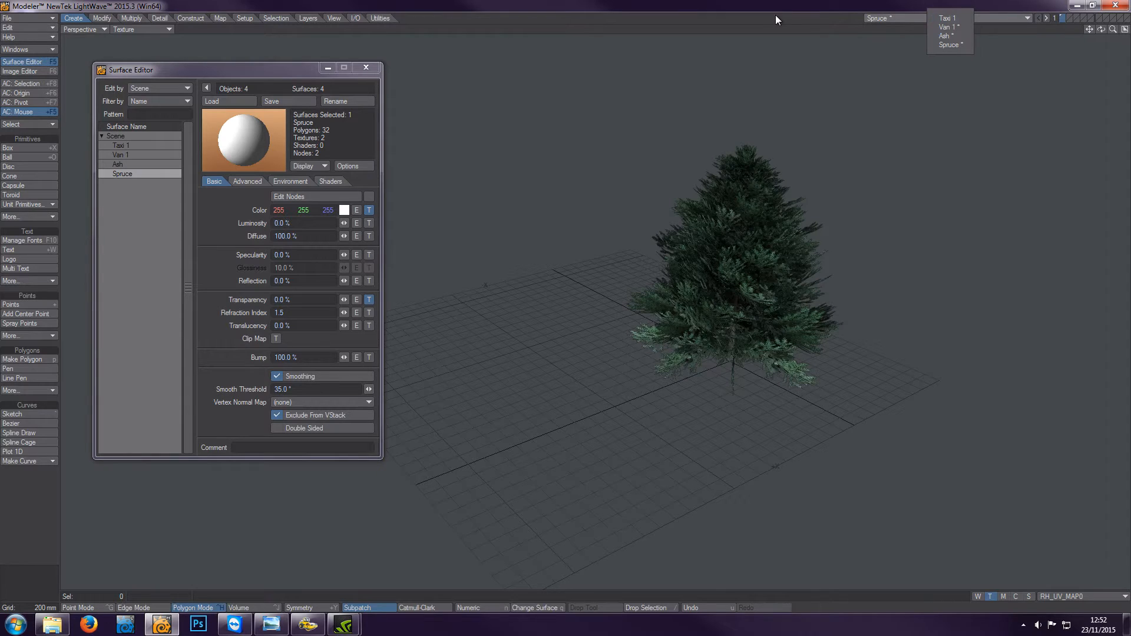
click(946, 18)
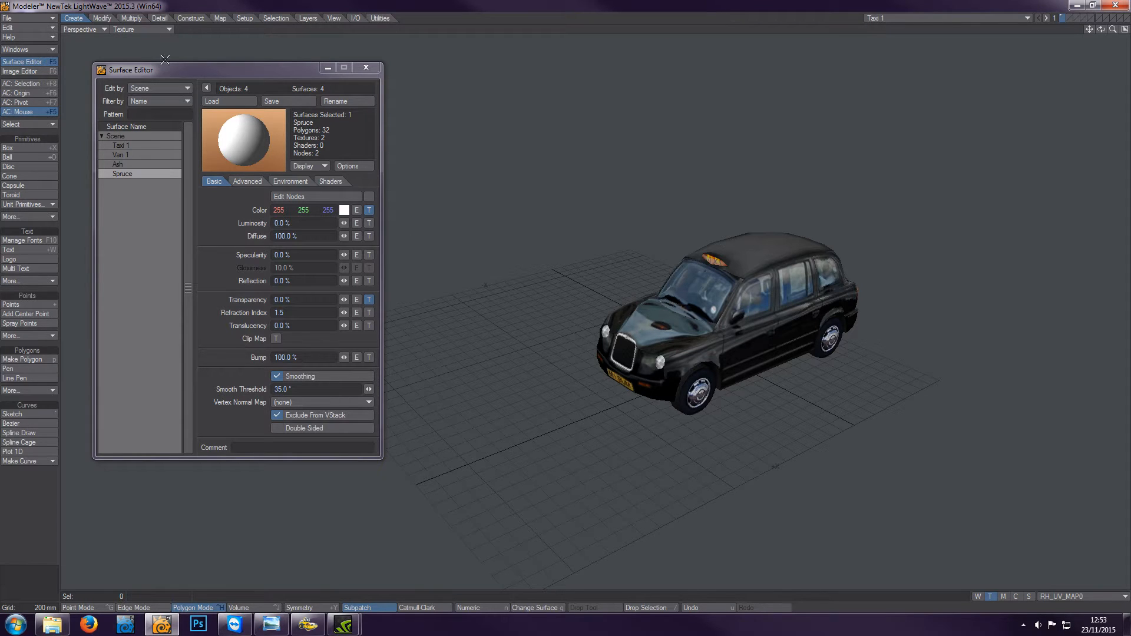
click(150, 145)
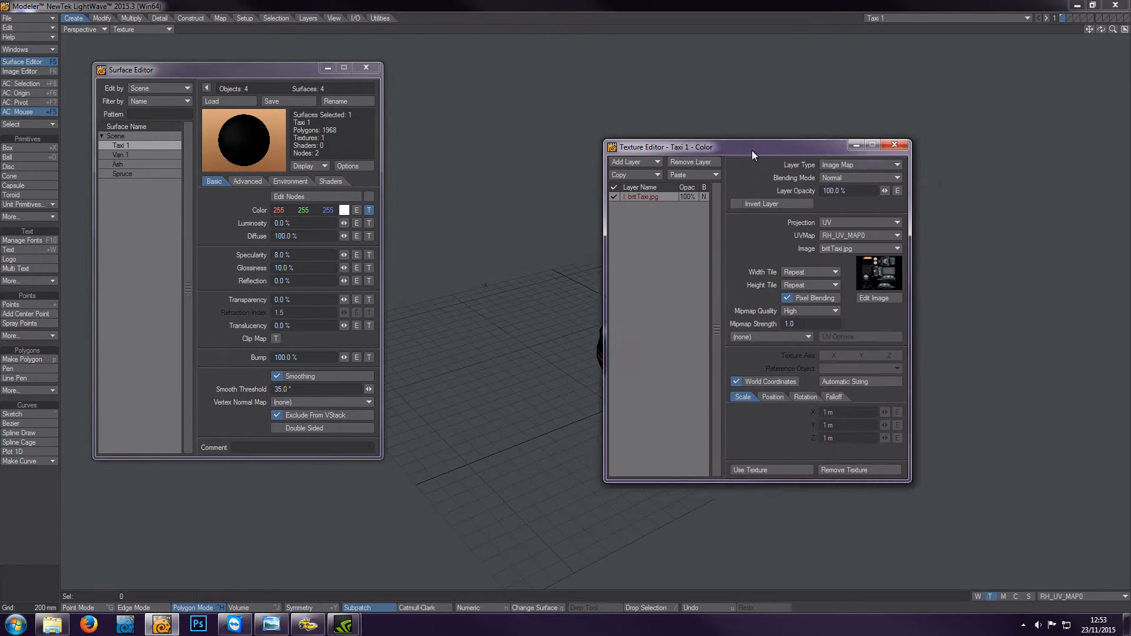
drag(752, 150, 673, 124)
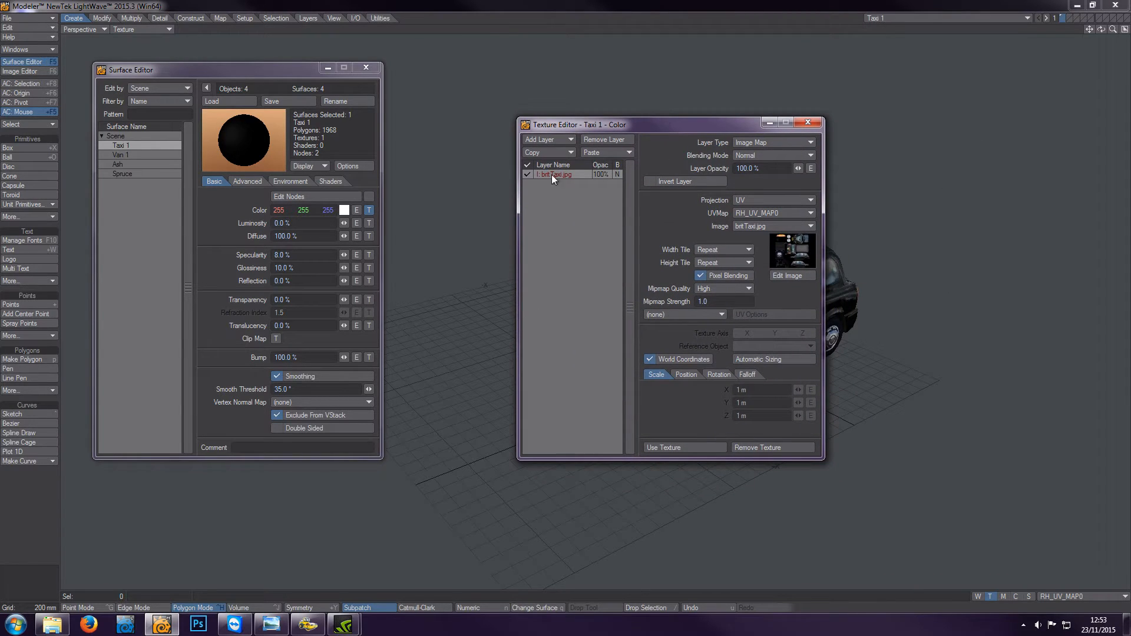
click(686, 447)
Show the taxi's UV layout fitted in the viewport, with britTaxi.jpg as the background image
click(89, 29)
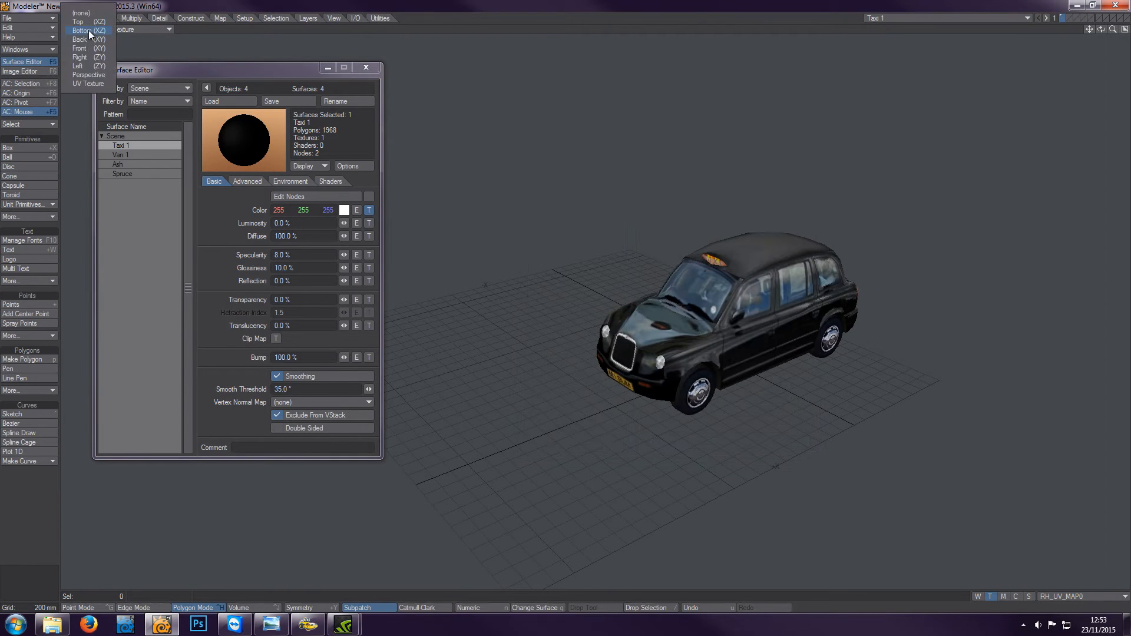
click(85, 84)
key(a)
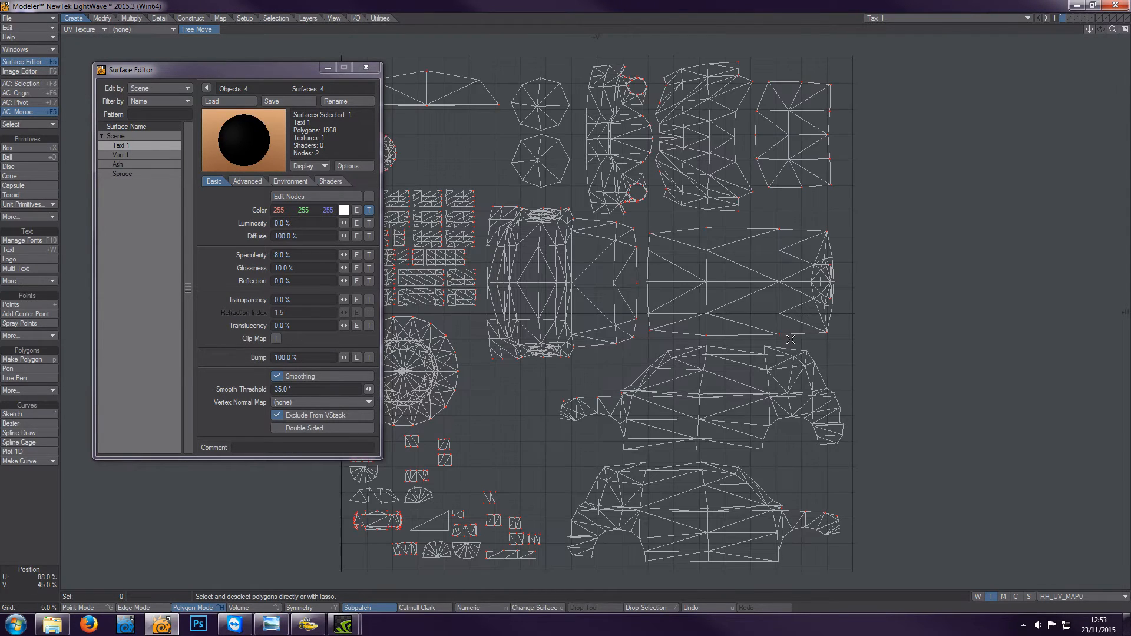
drag(277, 69, 175, 61)
click(153, 28)
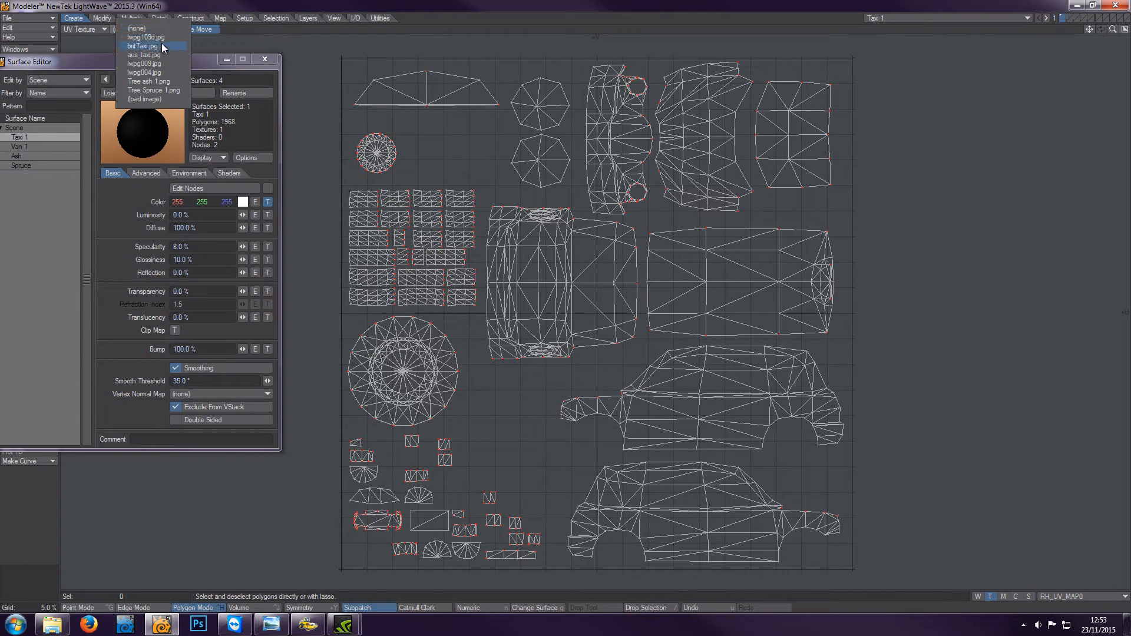
click(143, 46)
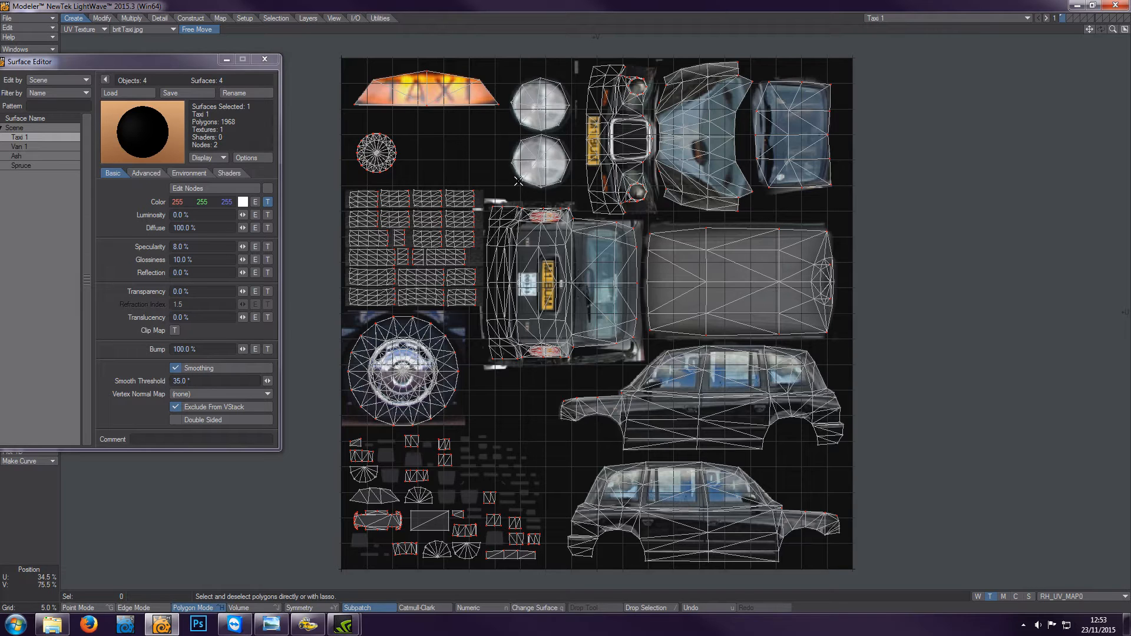
drag(170, 61, 228, 83)
Show the taxi model in Perspective view again and check the list of loaded objects
click(82, 29)
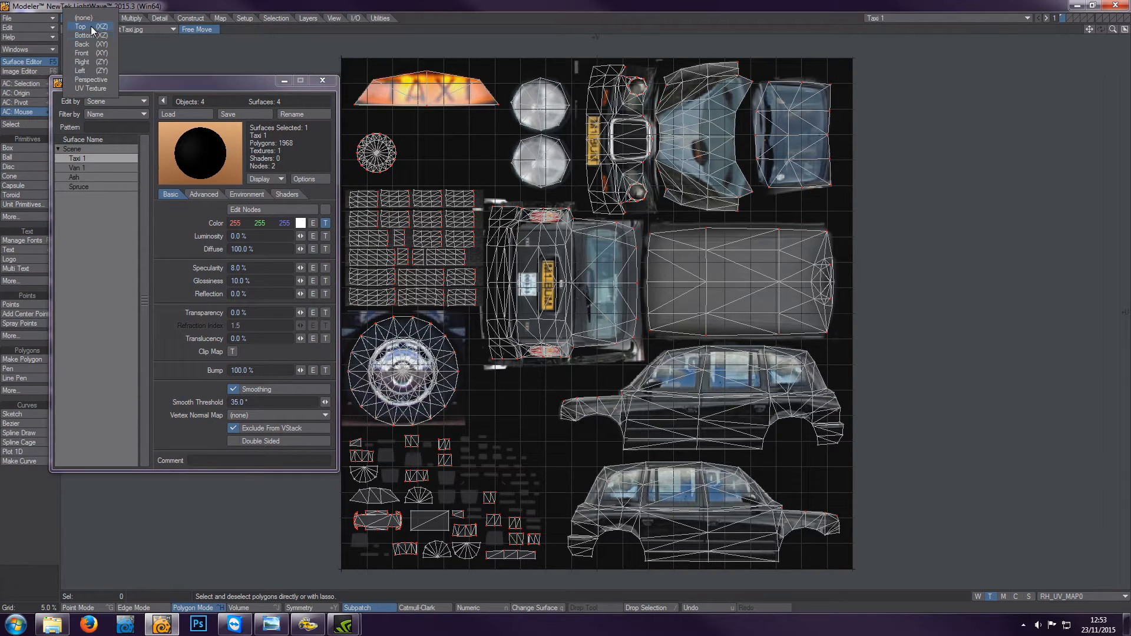
click(93, 80)
drag(203, 84, 259, 78)
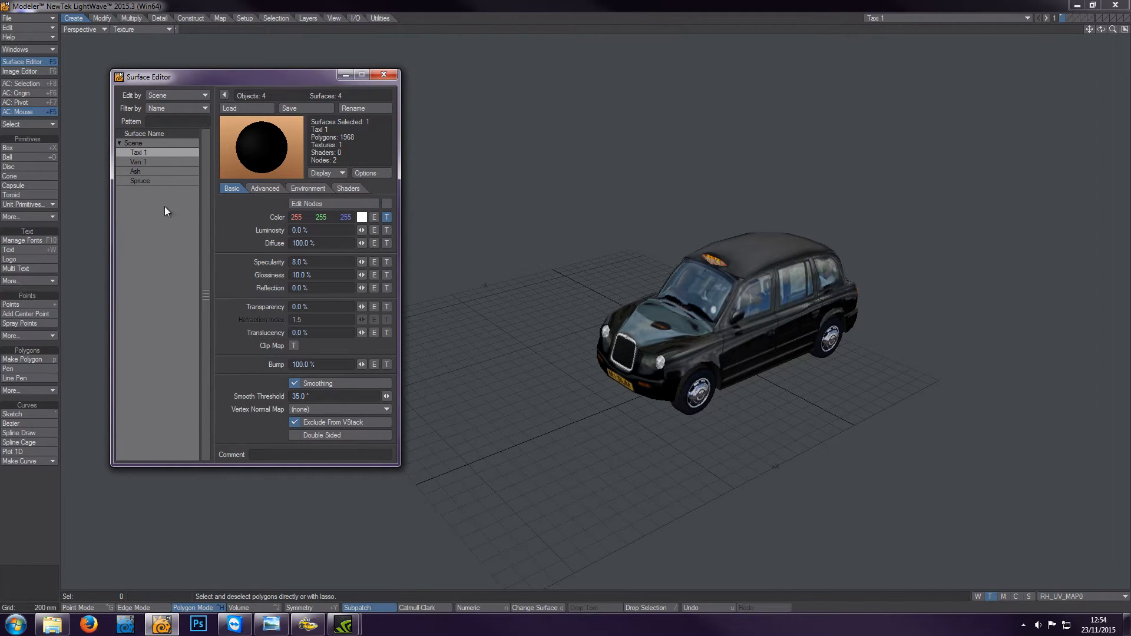
click(944, 19)
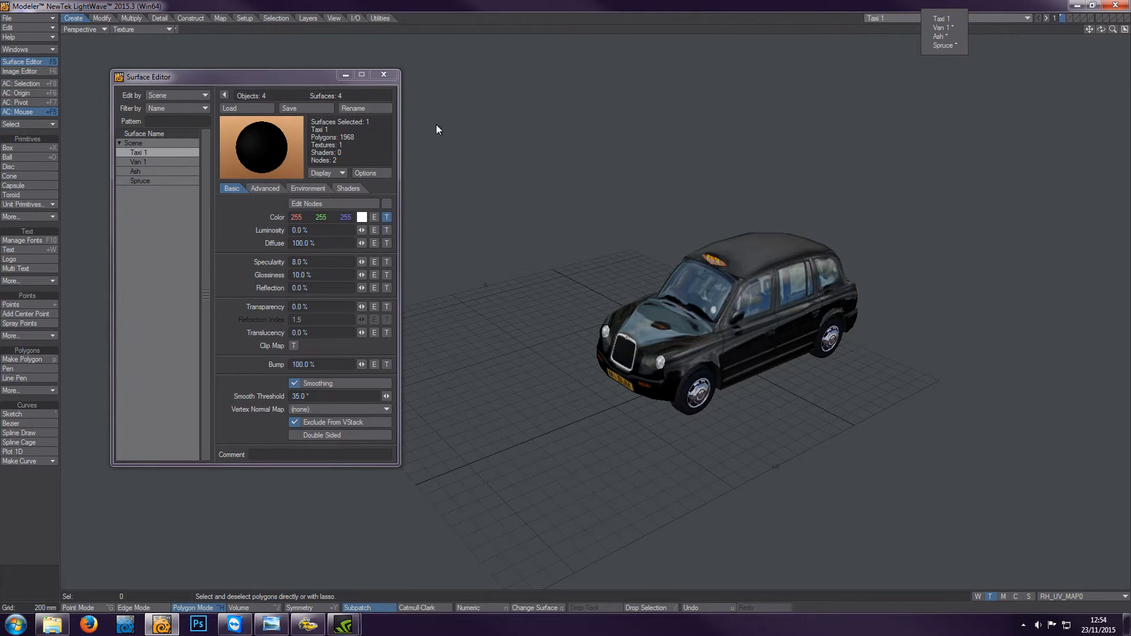
click(525, 202)
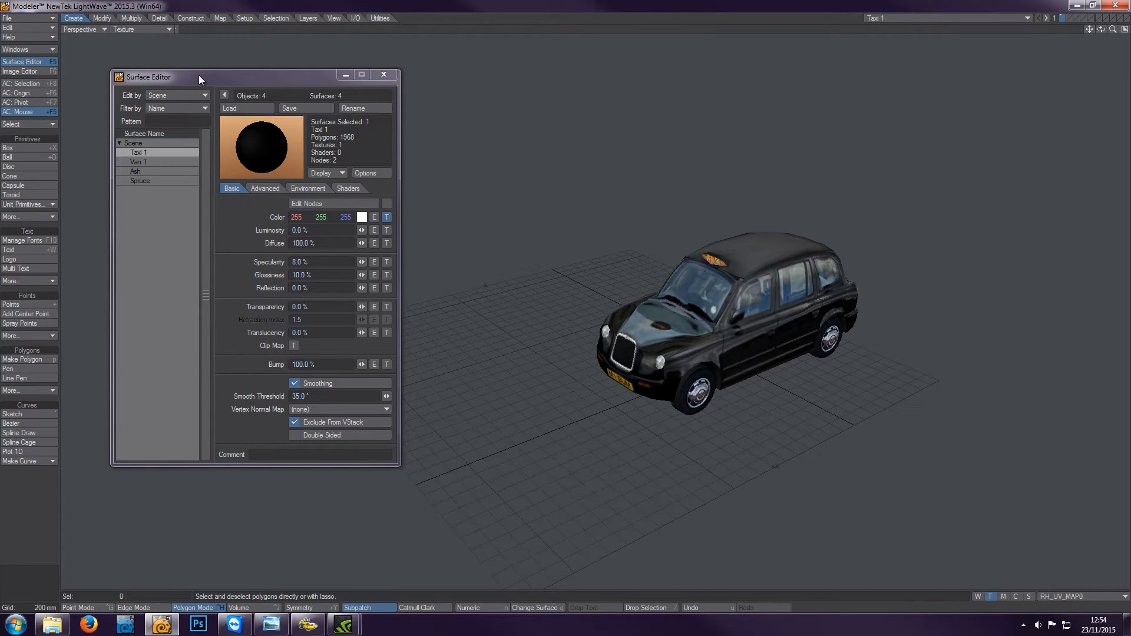
drag(218, 77, 218, 70)
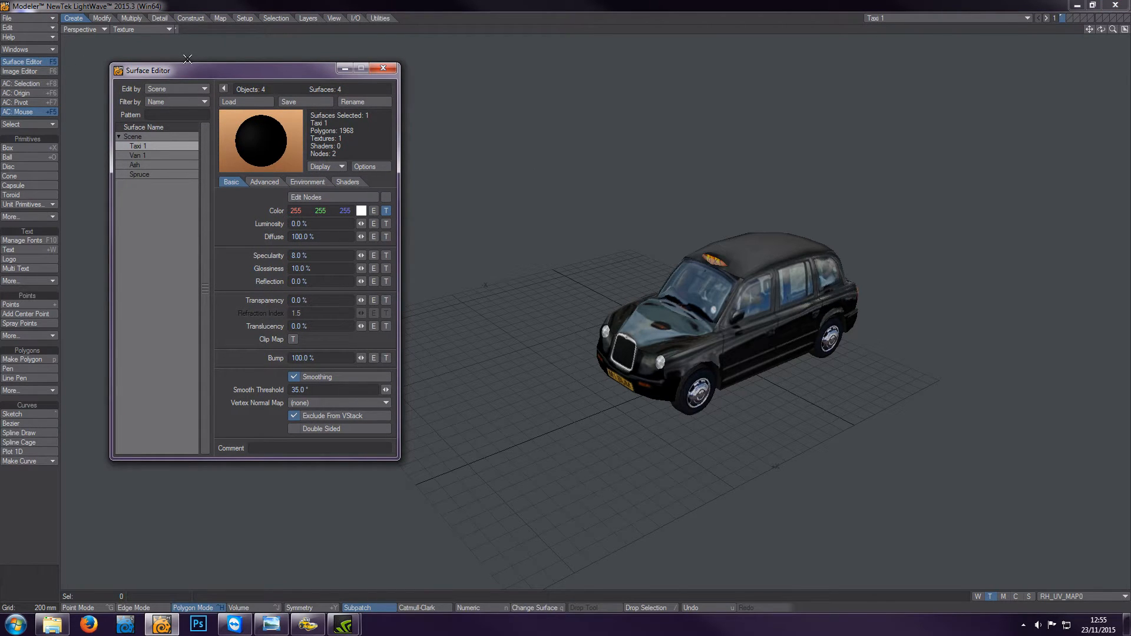
Review the FBX export options and the save location for Taxi 1, and cancel without exporting
click(31, 19)
mouse_move(72, 133)
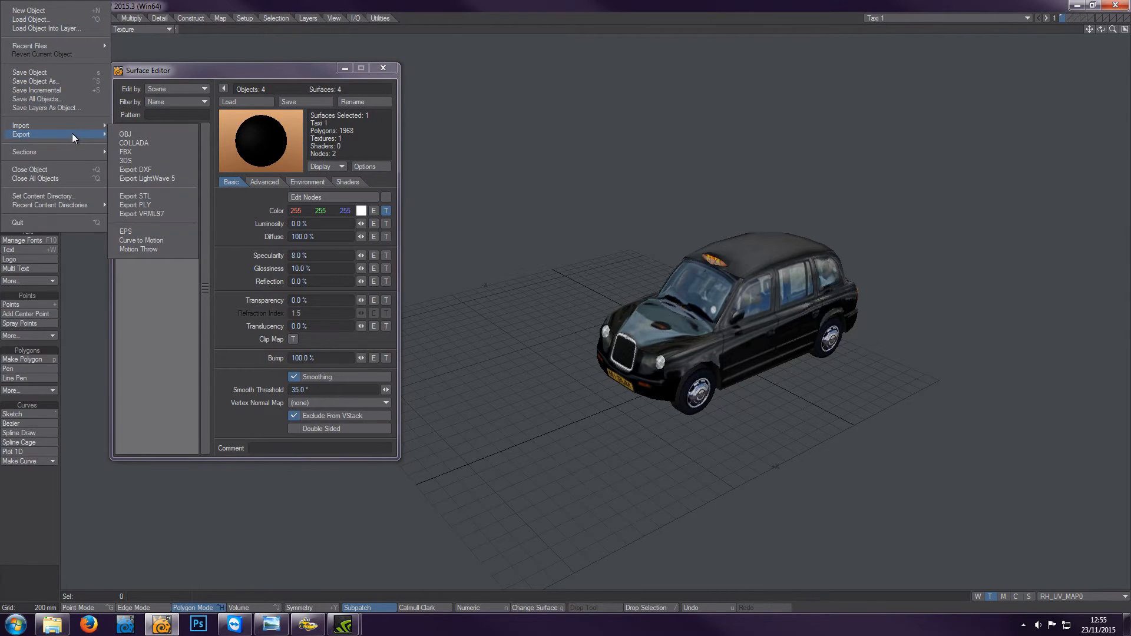
click(130, 152)
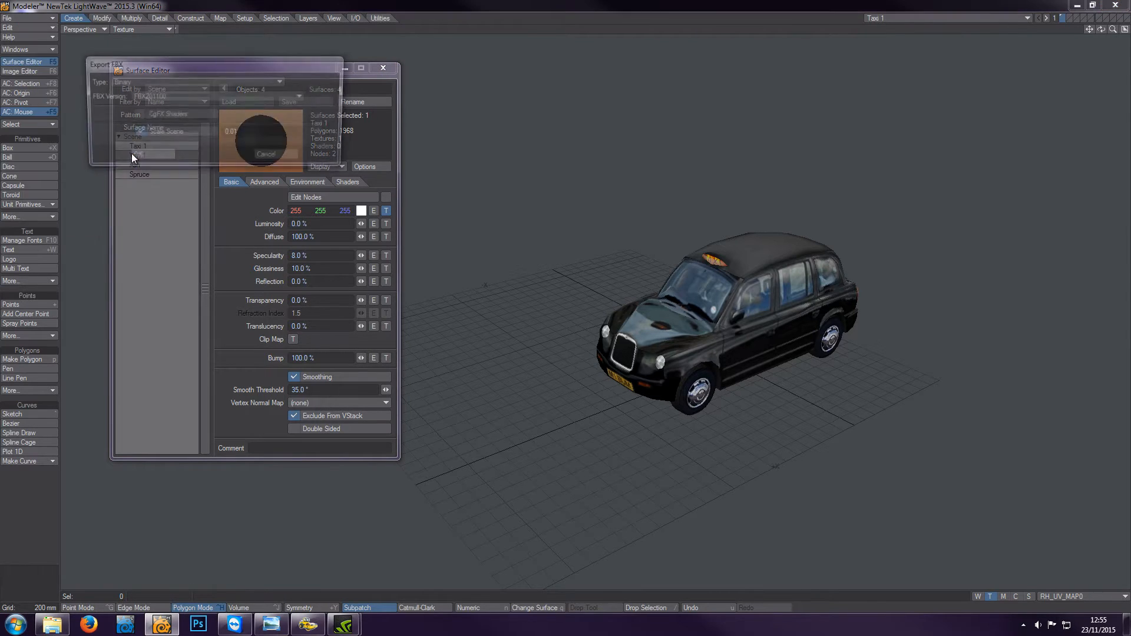
click(289, 157)
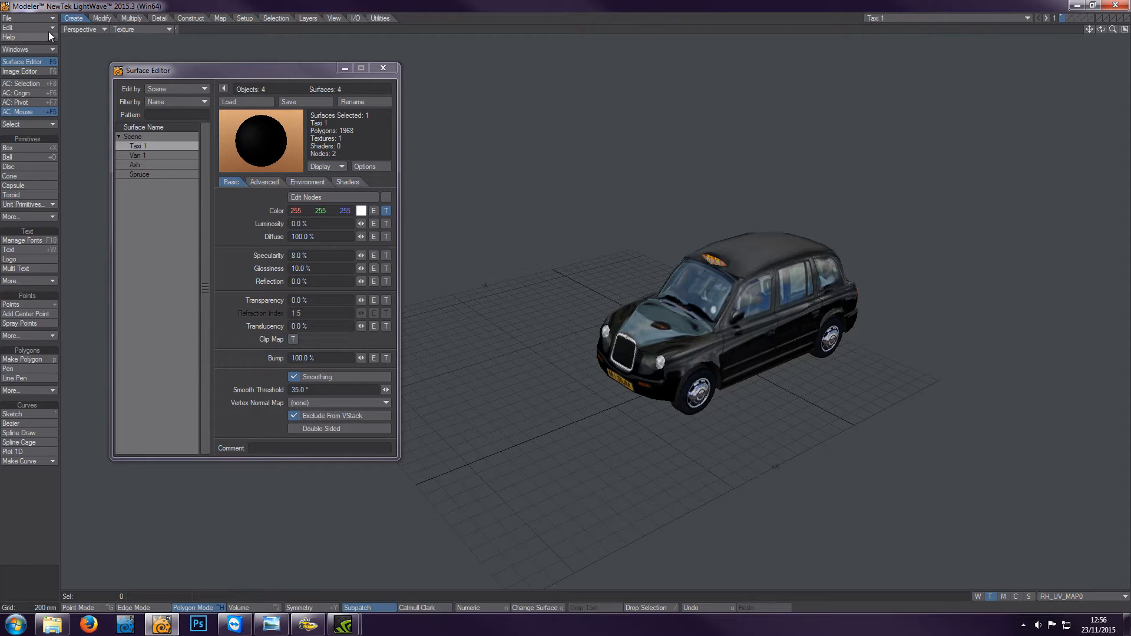
click(35, 18)
mouse_move(83, 143)
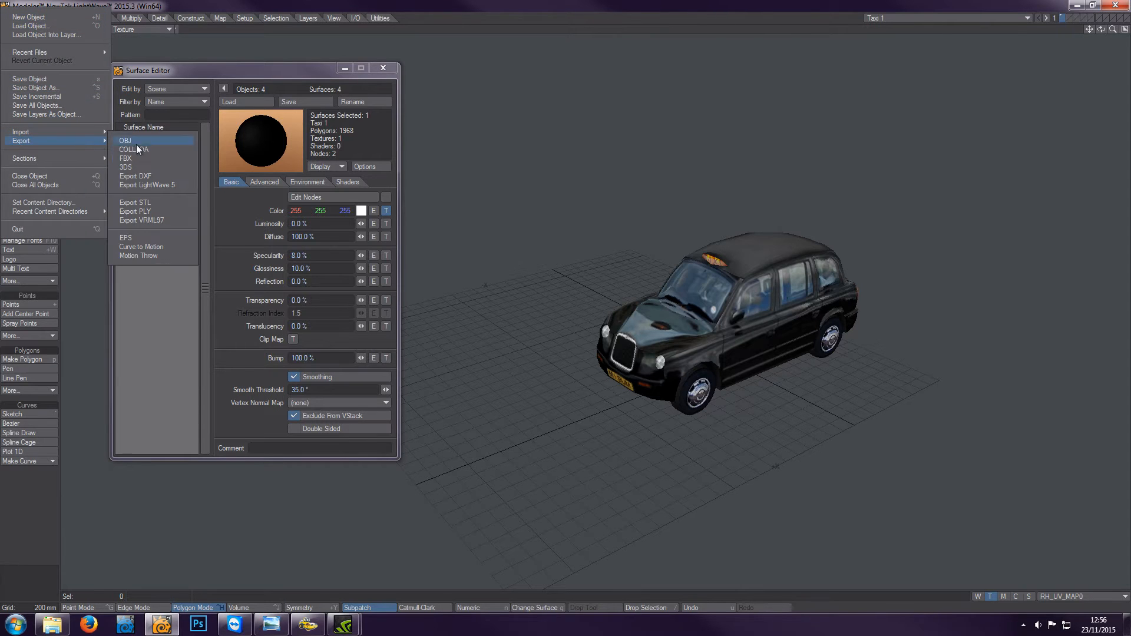
click(144, 155)
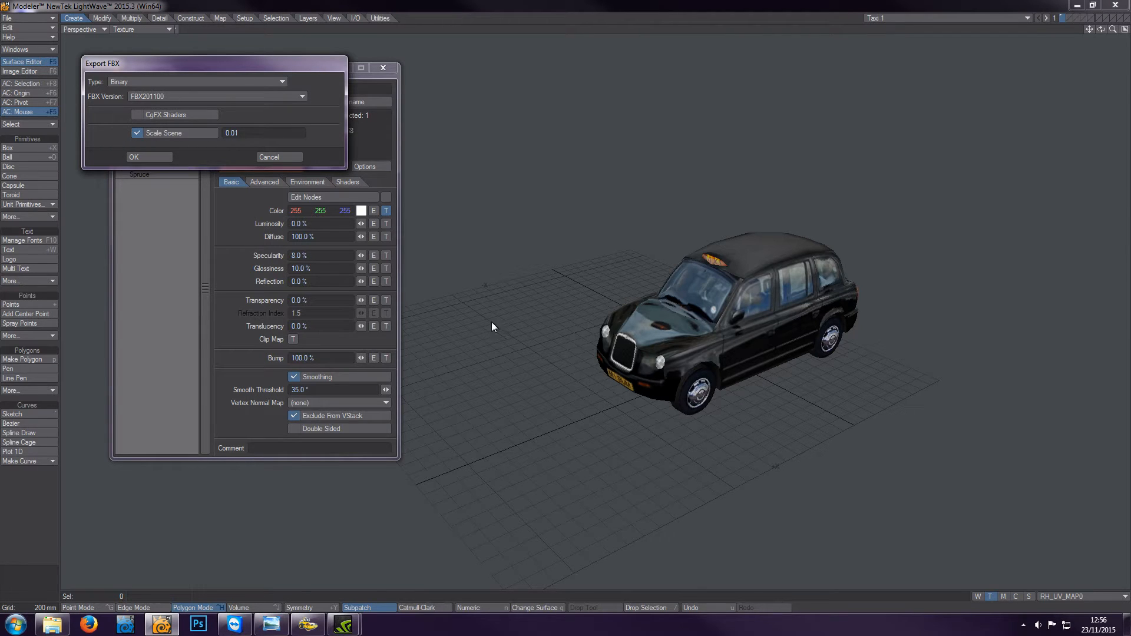
click(144, 158)
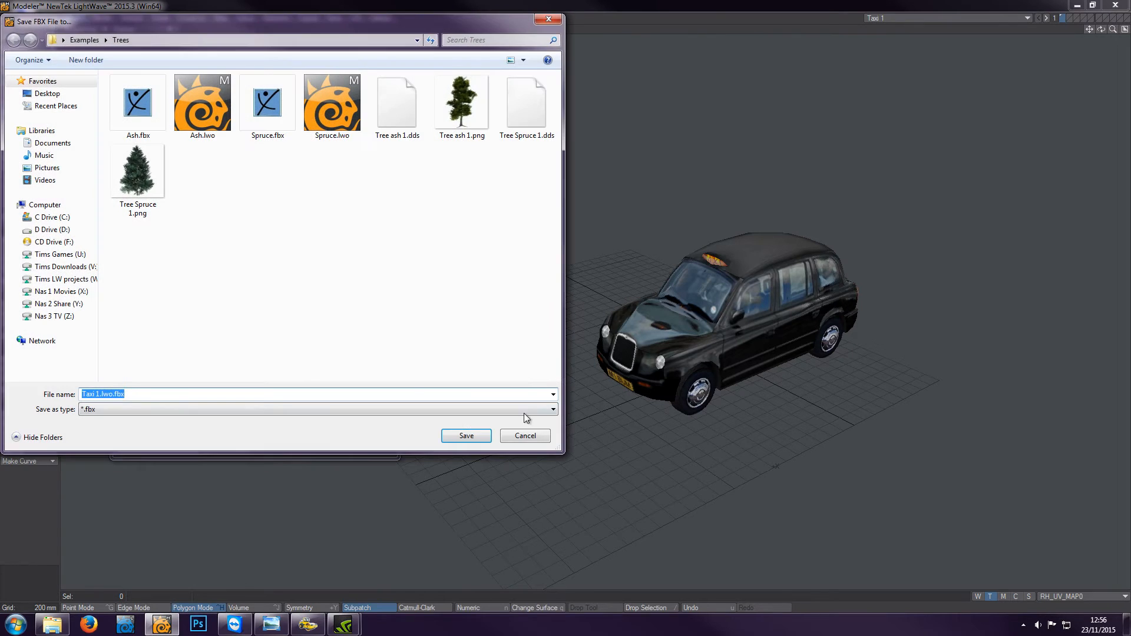
click(532, 433)
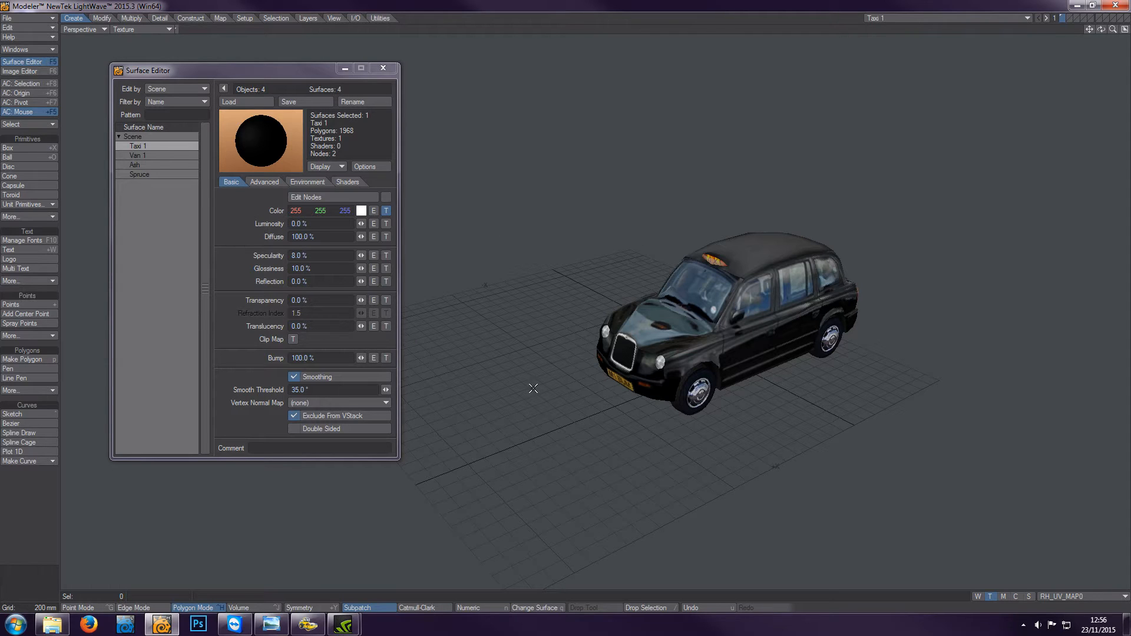
Close LightWave Modeler without saving the changes to its open objects
click(1115, 6)
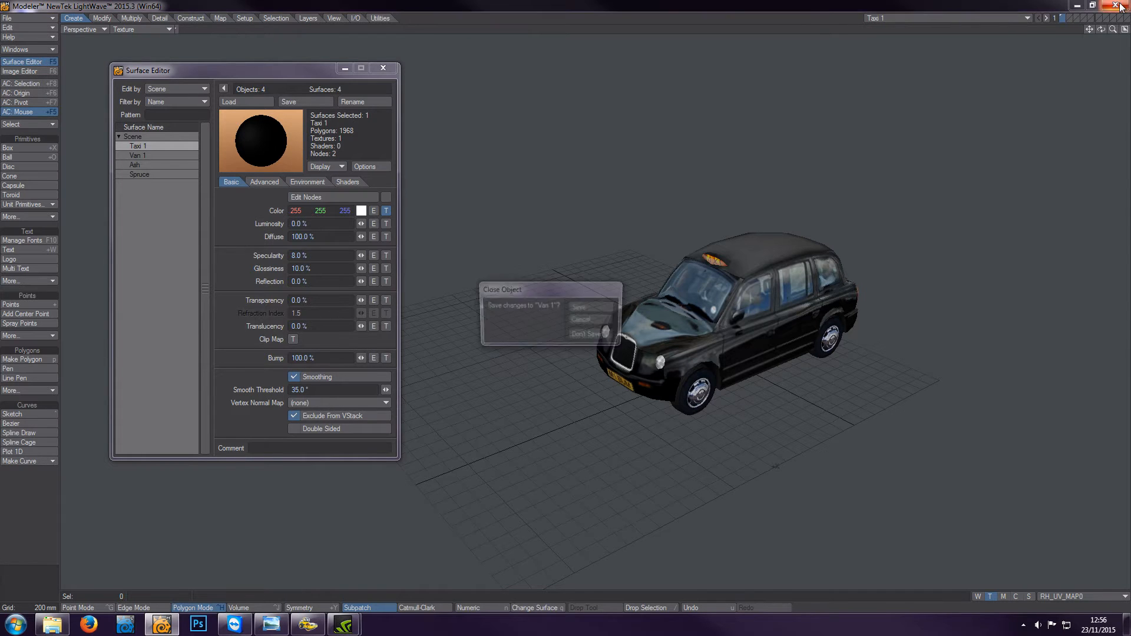
click(595, 339)
click(594, 338)
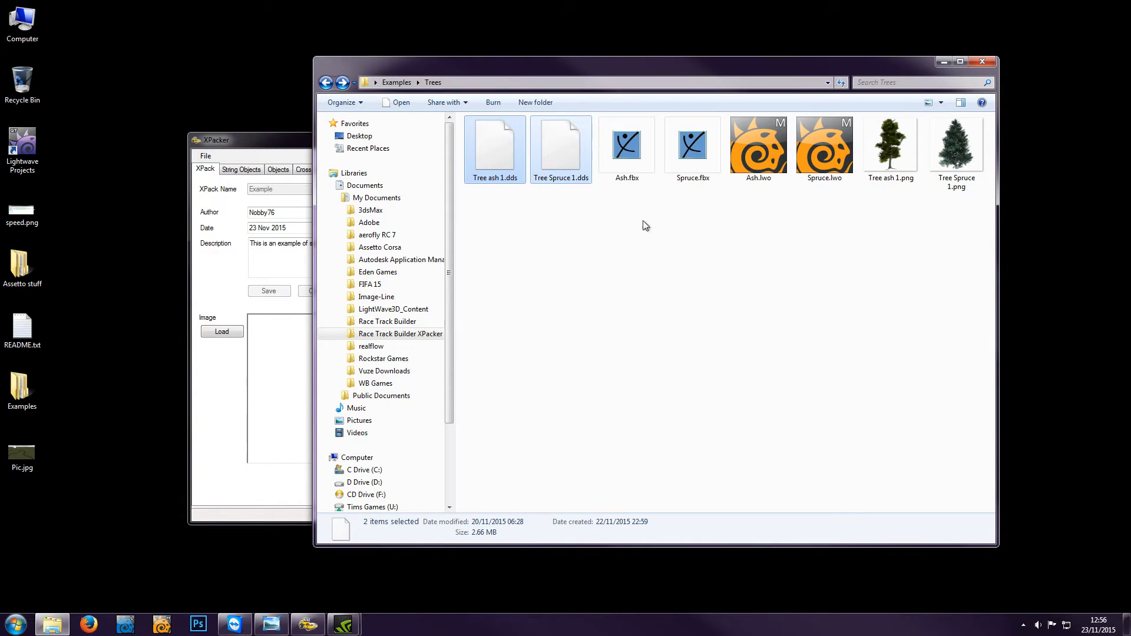
Examine the Trees folder, comparing the FBX and DDS files with the LWO and PNG source files
click(630, 143)
click(694, 146)
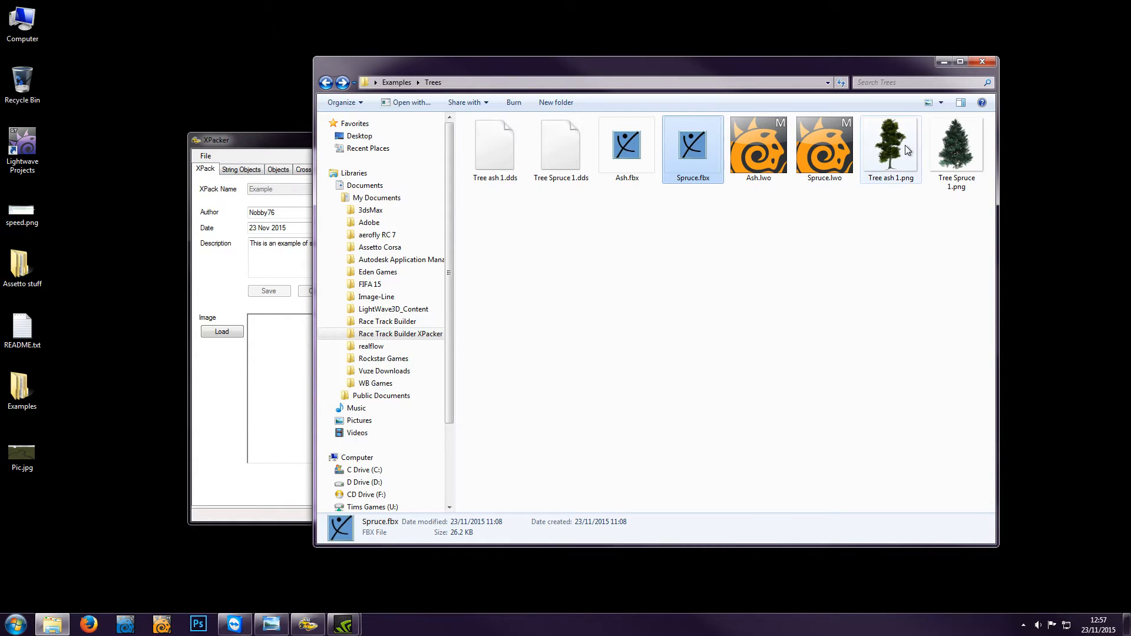
drag(768, 205, 949, 176)
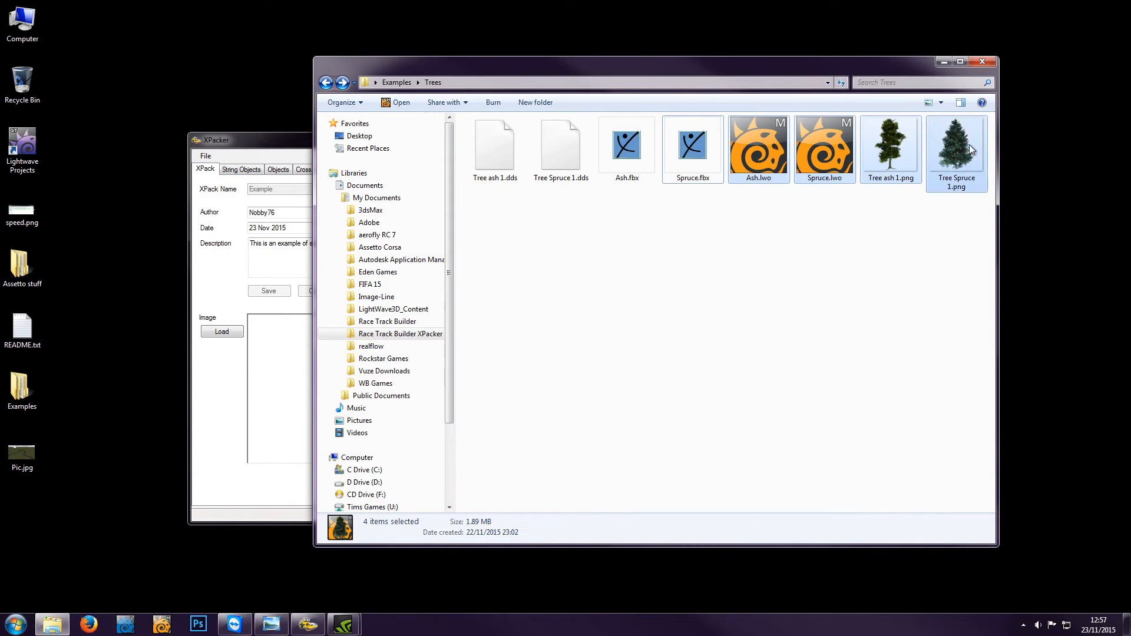
drag(702, 200, 506, 154)
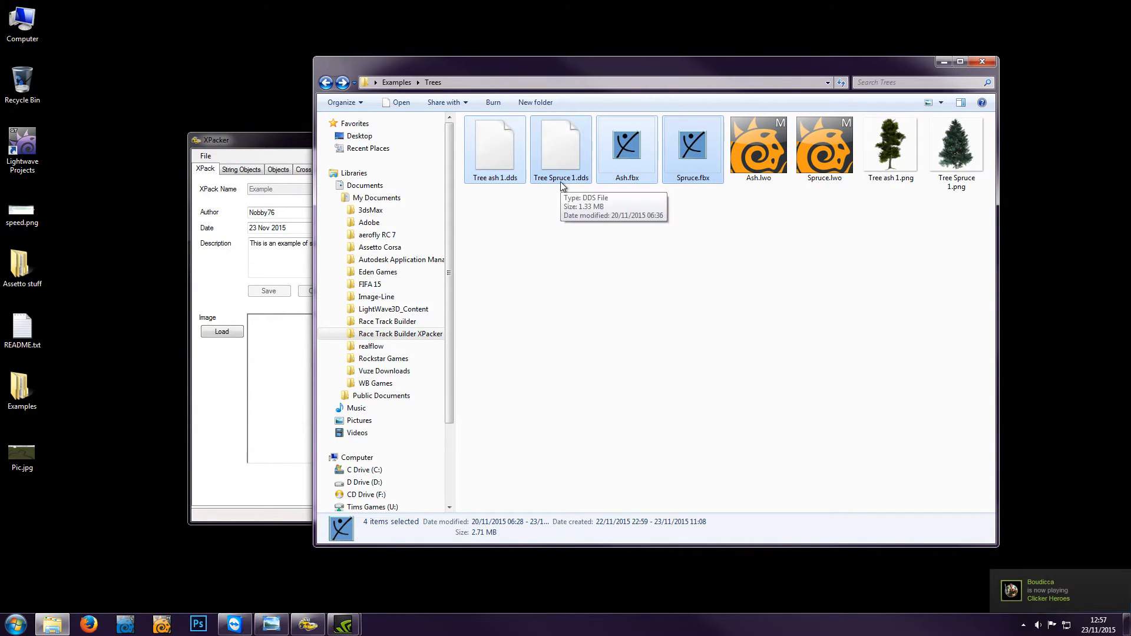
drag(770, 204, 994, 144)
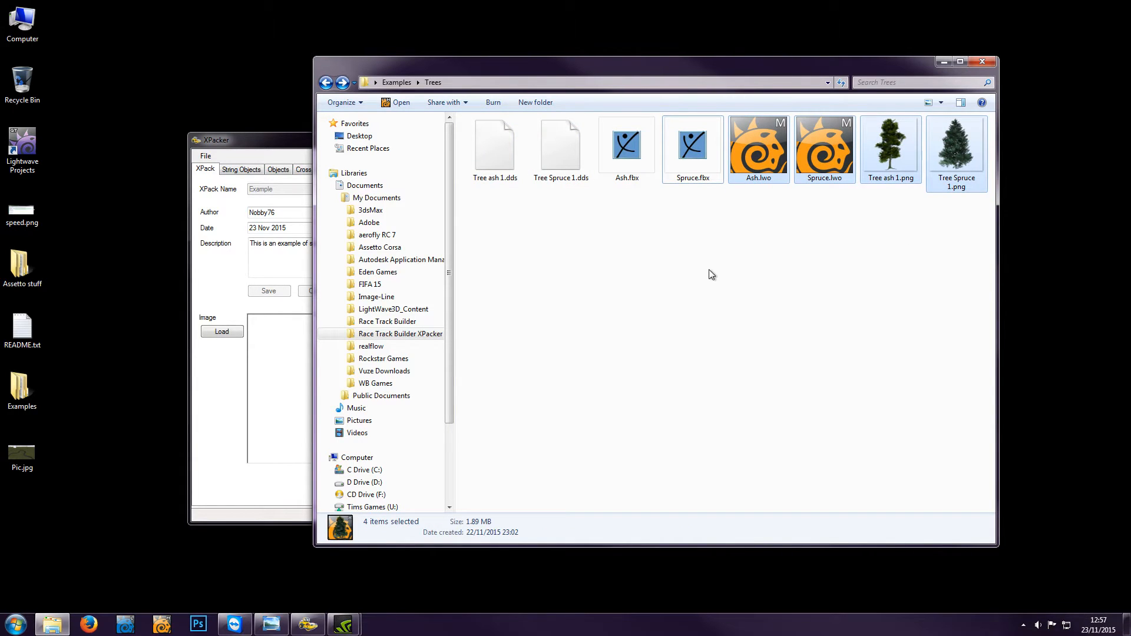
Open the Vehicles folder and compare its FBX and DDS files with the JPG and LWO source files
key(alt+Left)
double_click(493, 151)
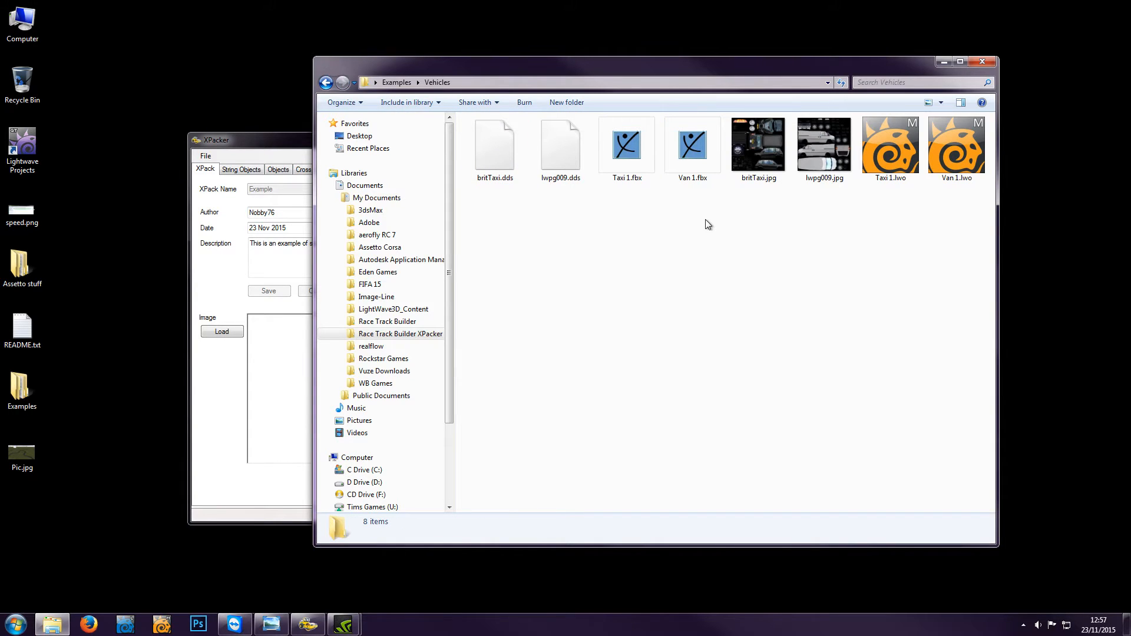
drag(696, 192, 499, 140)
click(612, 189)
drag(769, 199, 981, 136)
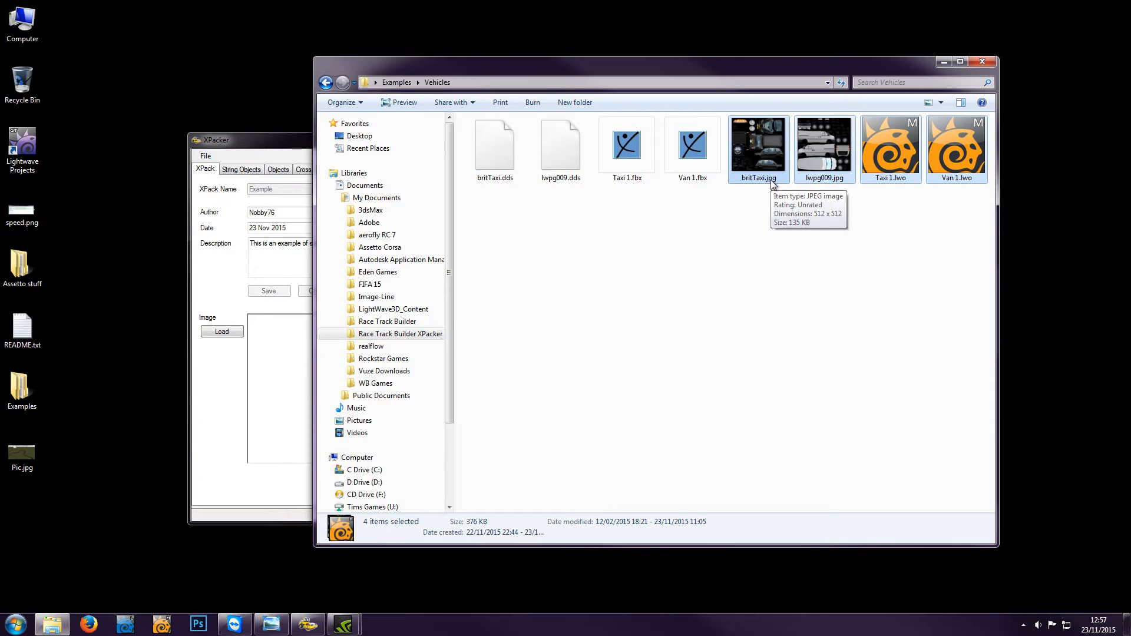
click(577, 204)
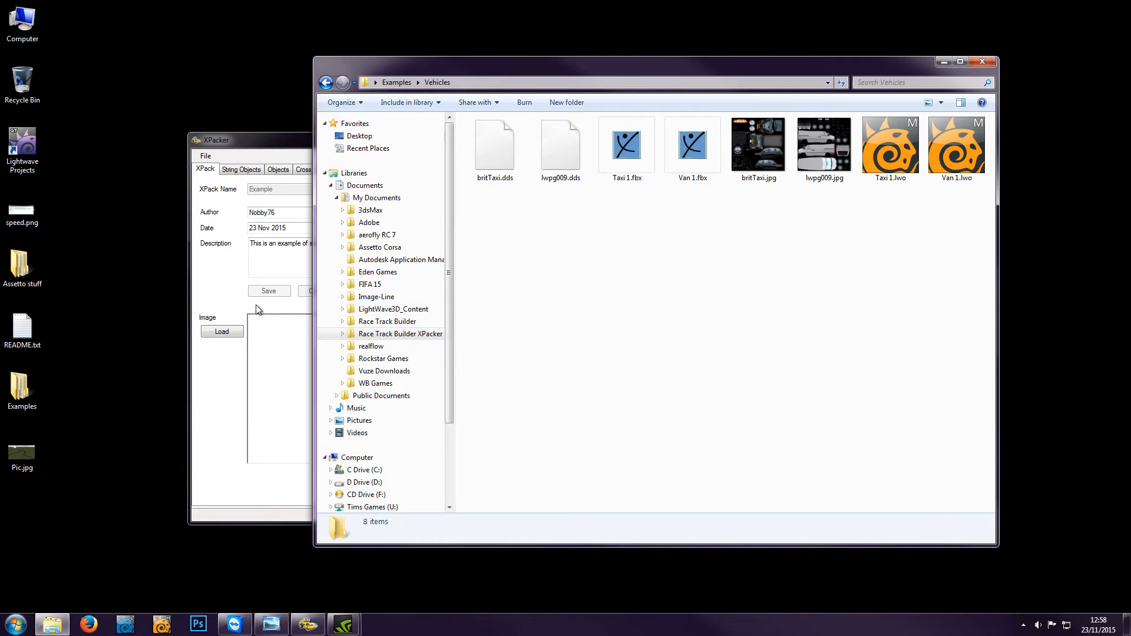
Switch to XPacker, look over its Textures and Materials pages, and close the program
click(245, 263)
click(388, 169)
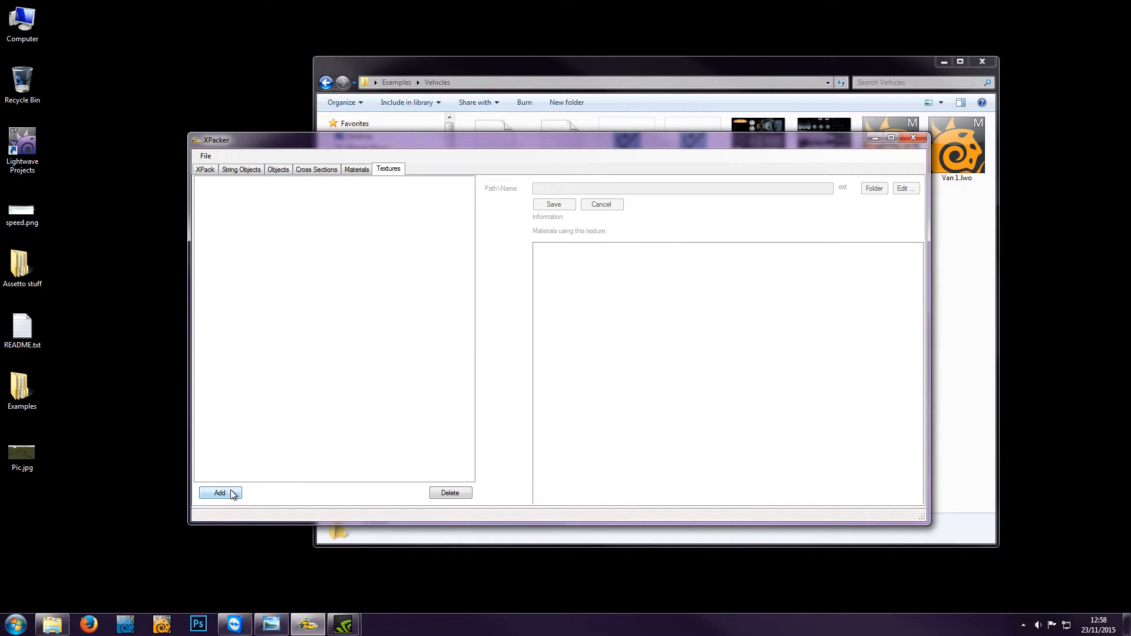
click(357, 170)
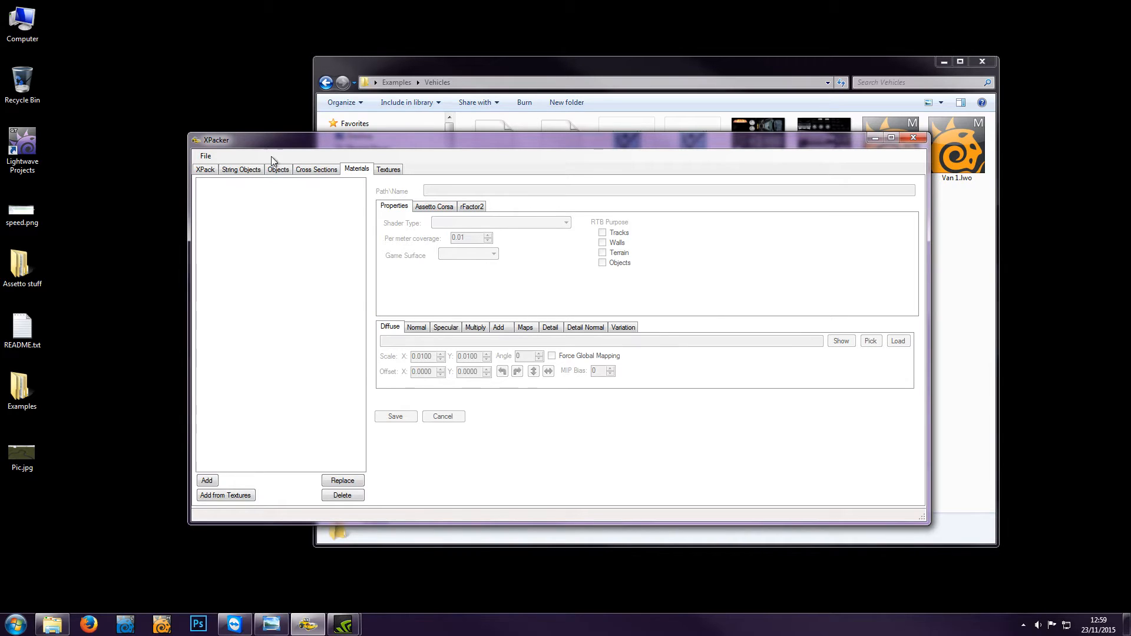
click(386, 171)
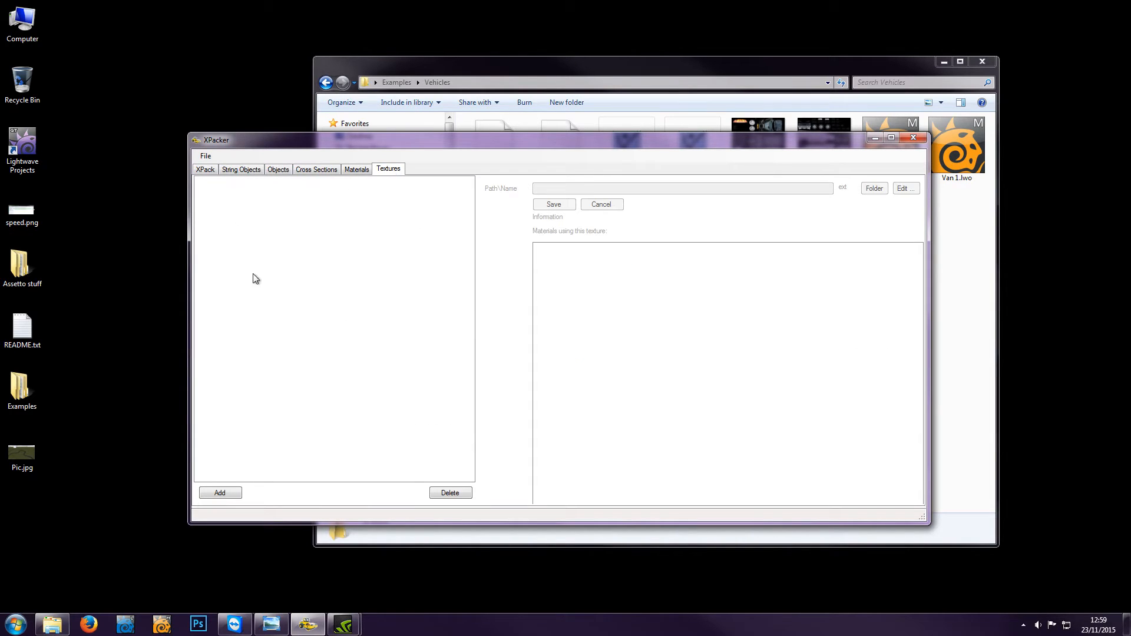
click(205, 171)
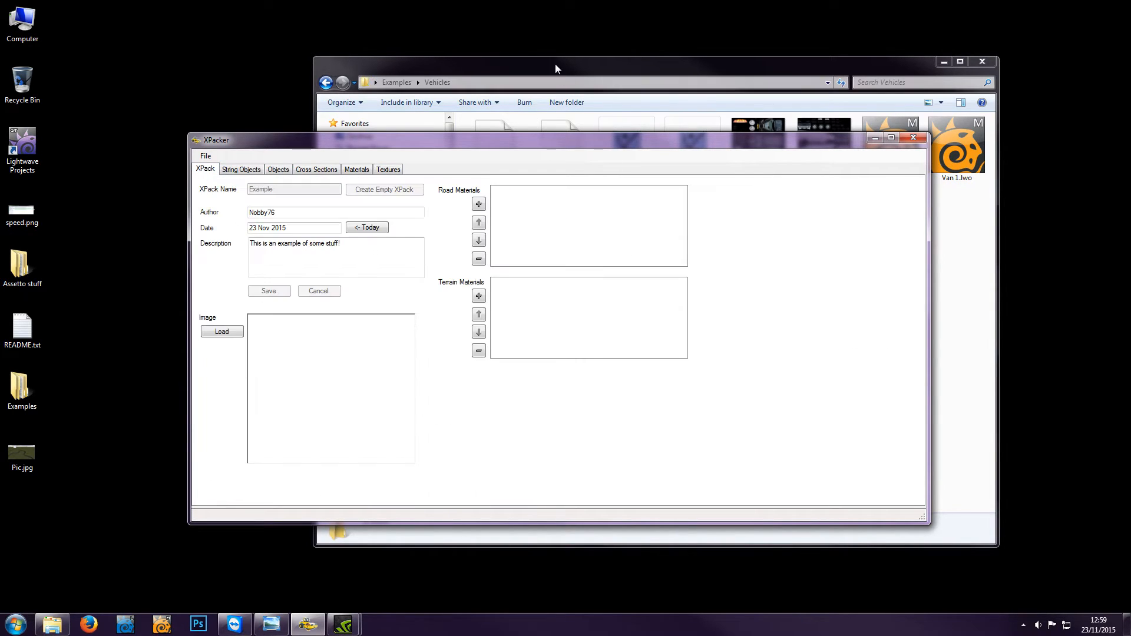
click(917, 139)
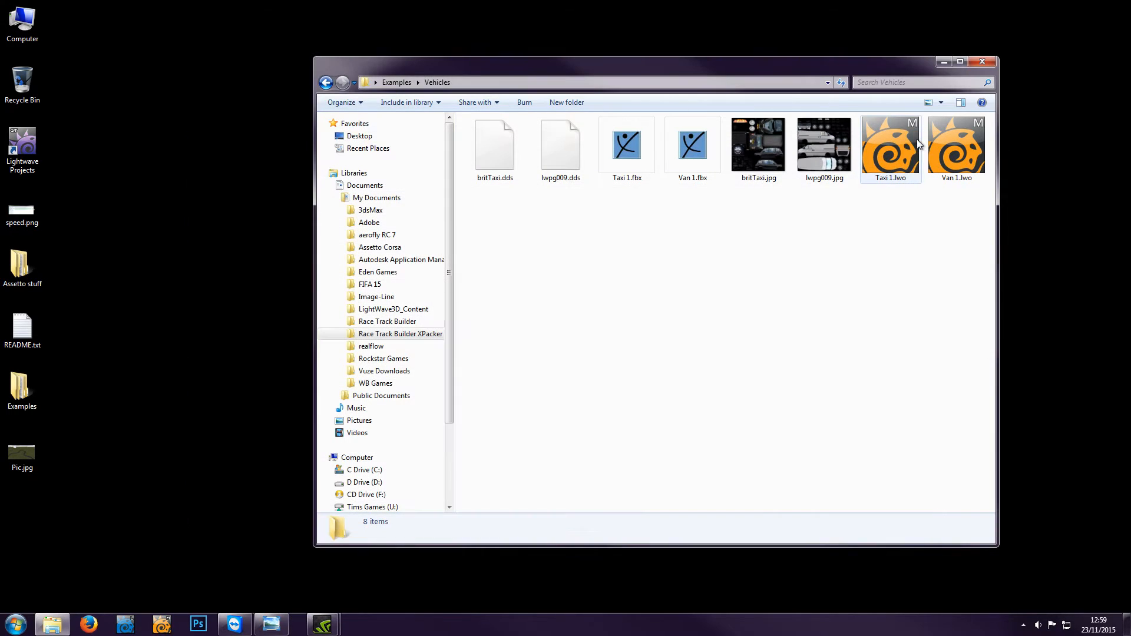
Create folders named Trees and Cars in the Textures folder of the Example pack under Race Track Builder XPacker
click(420, 334)
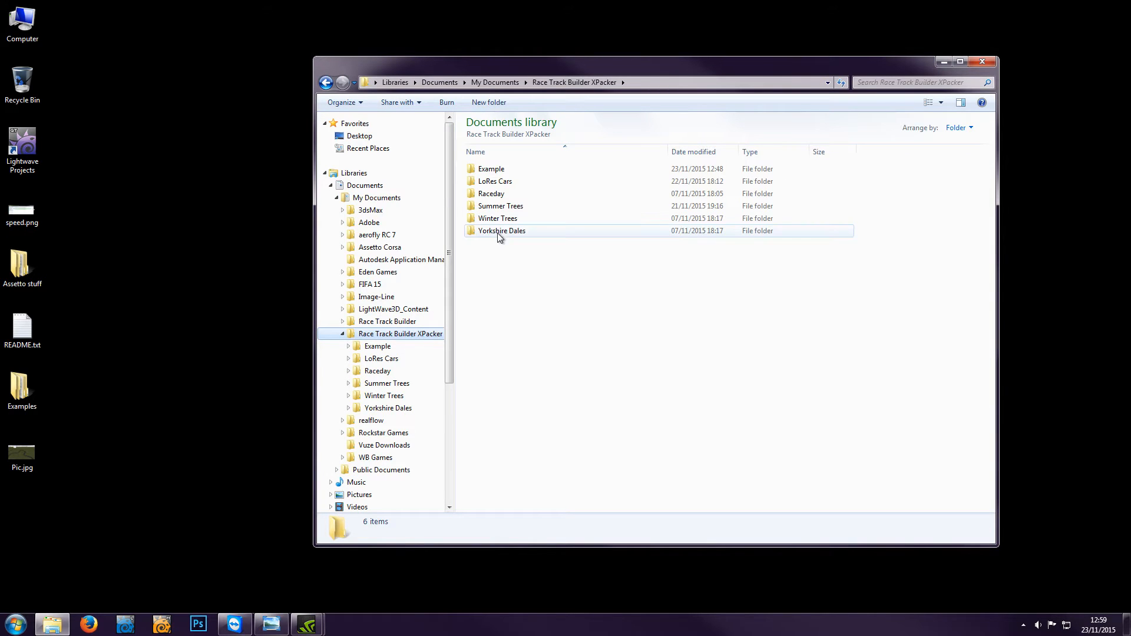
double_click(493, 170)
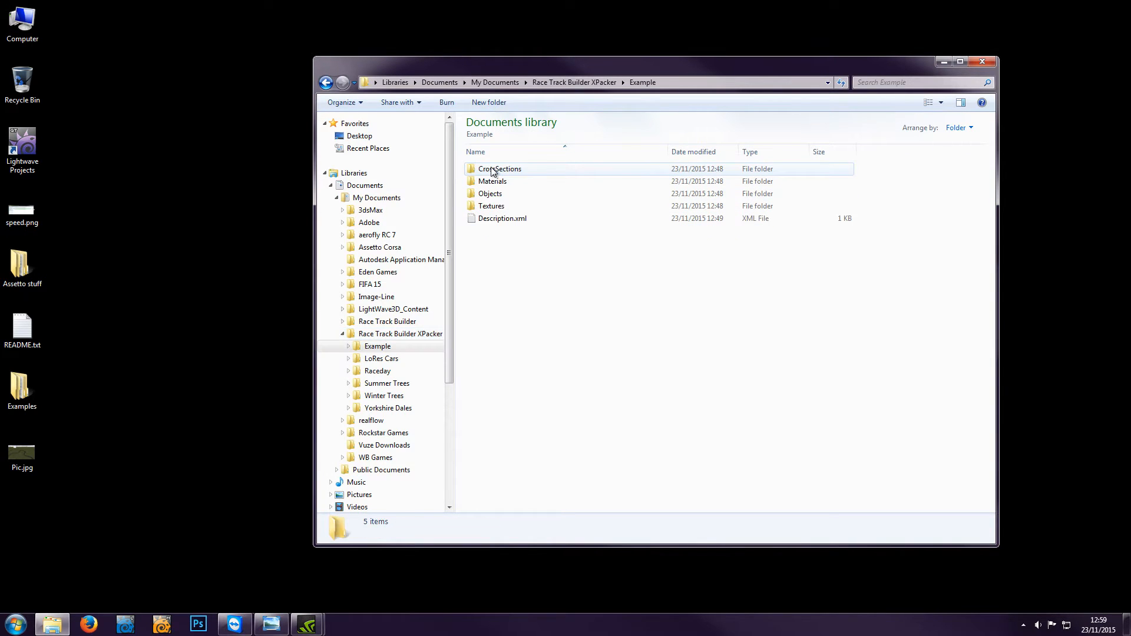
double_click(492, 206)
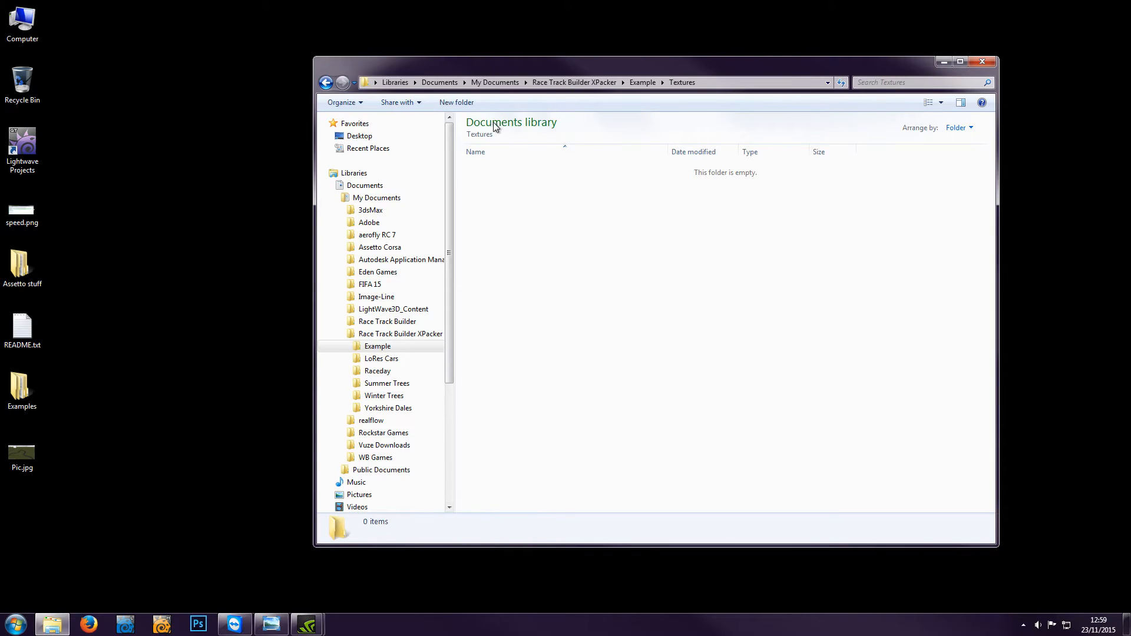
click(463, 103)
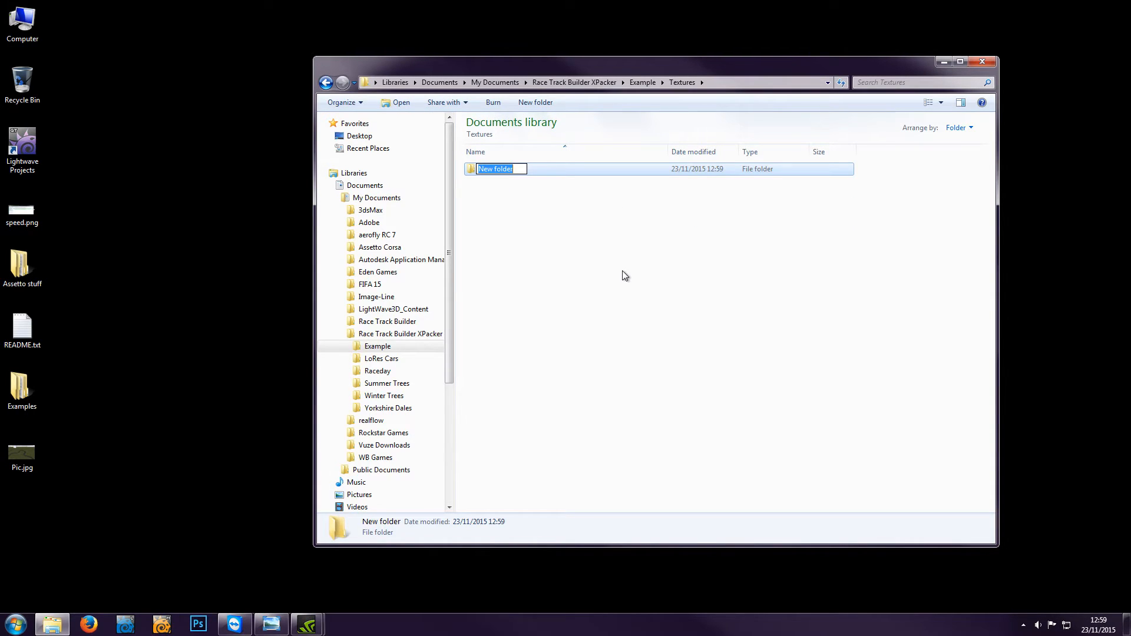
text(Trees)
key(Return)
click(534, 103)
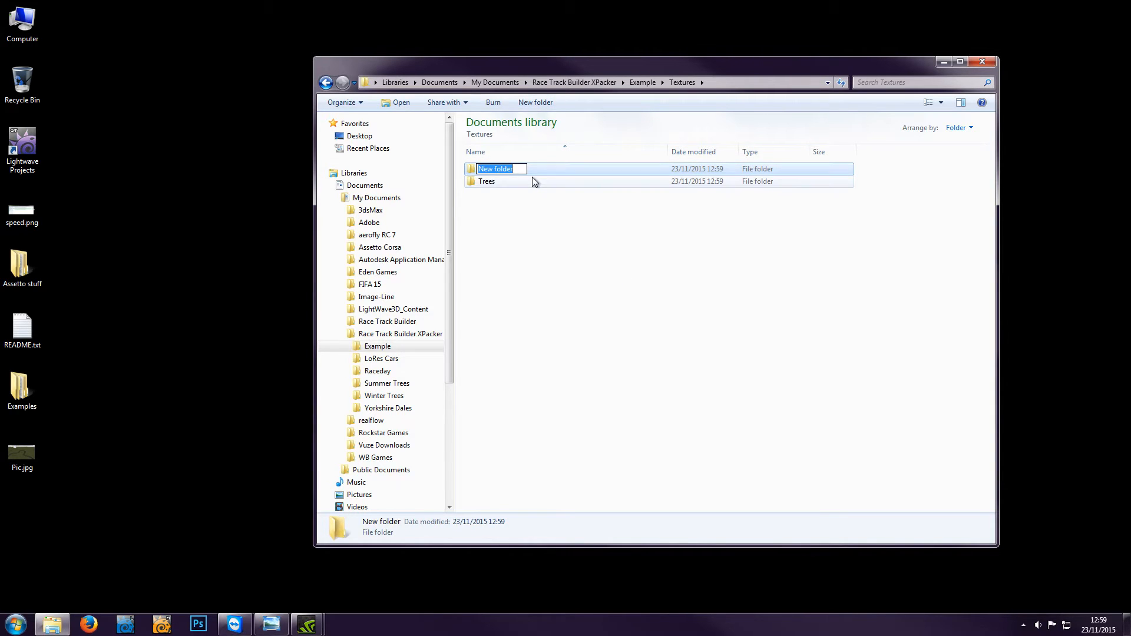
text(Cars)
key(Return)
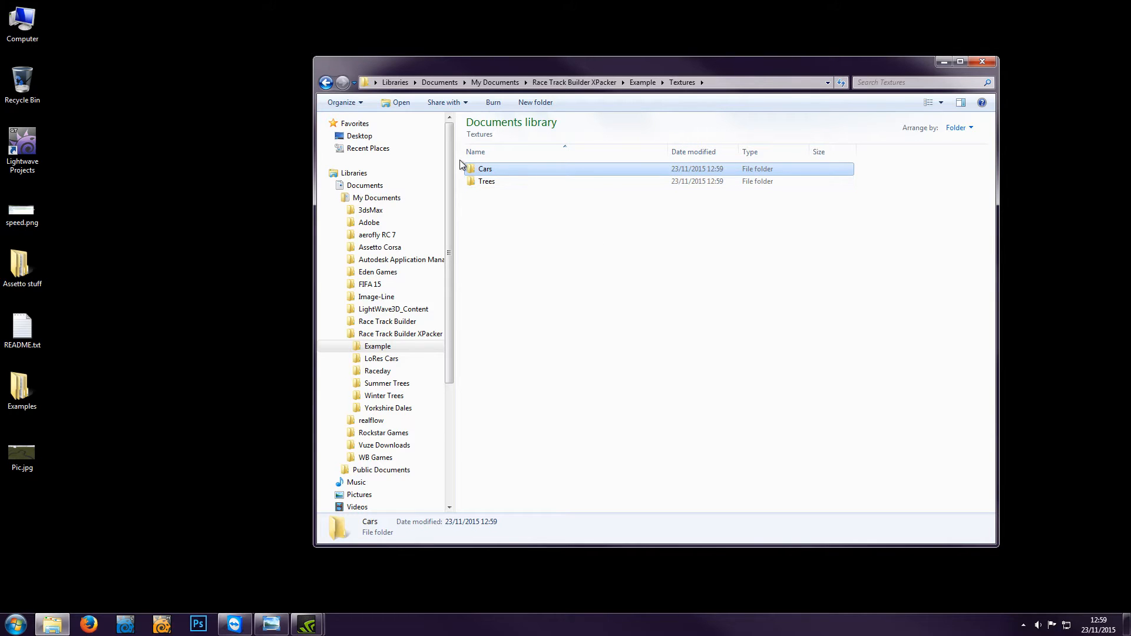
Copy britTaxi.dds and lwpg009.dds from the Vehicles examples folder into the Cars folder of the Example pack's Textures folder
key(BackSpace)
key(BackSpace)
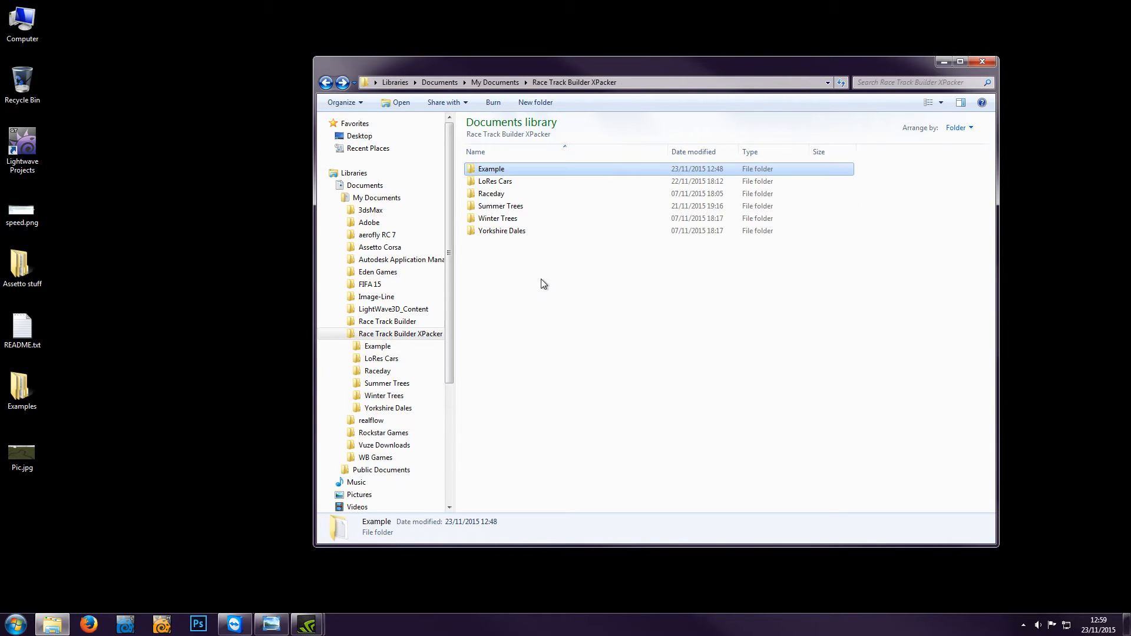
key(BackSpace)
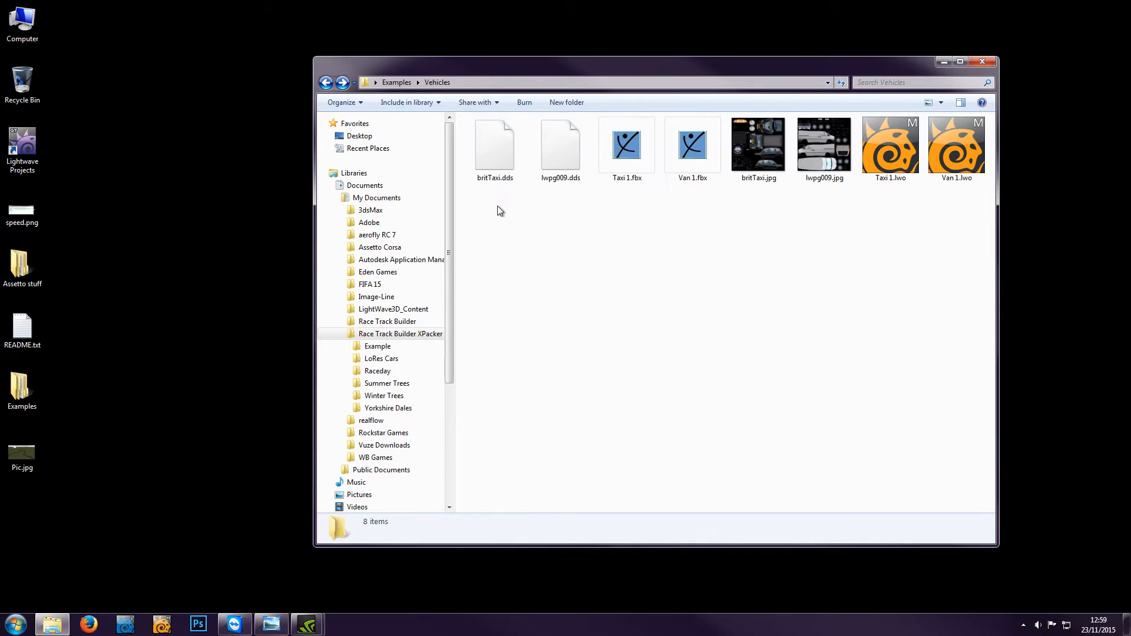
drag(498, 205, 554, 147)
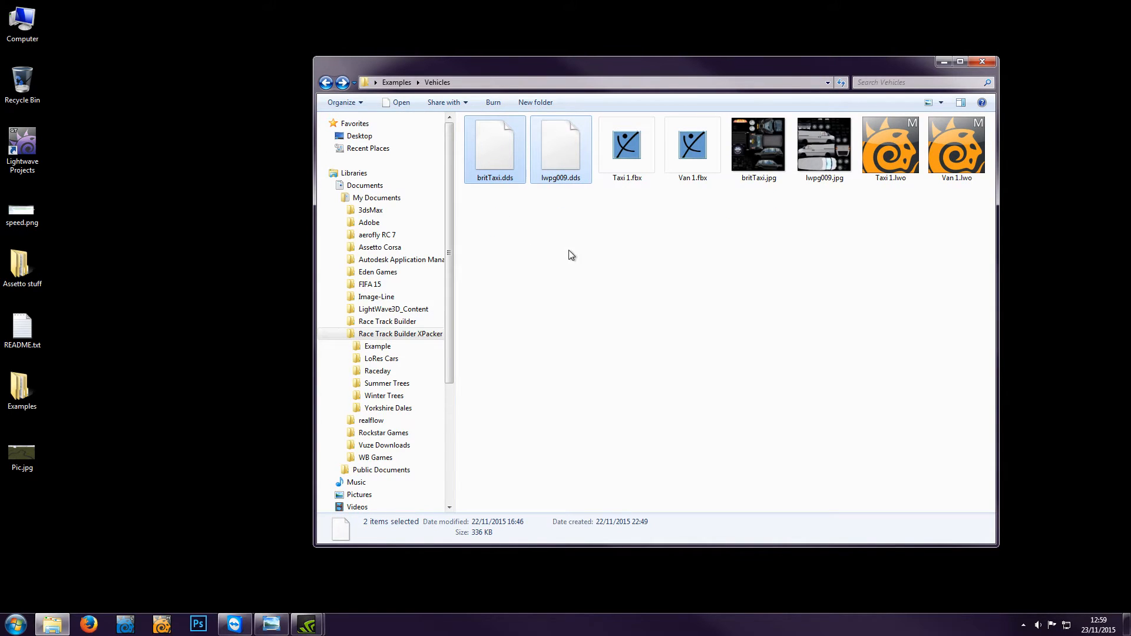
key(BackSpace)
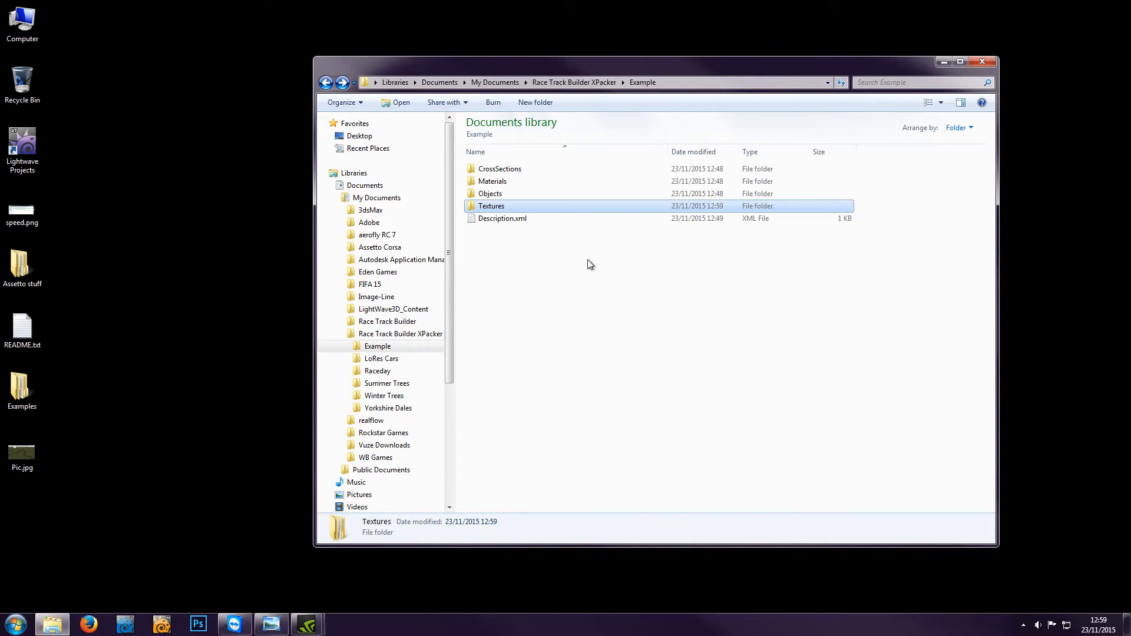
key(Return)
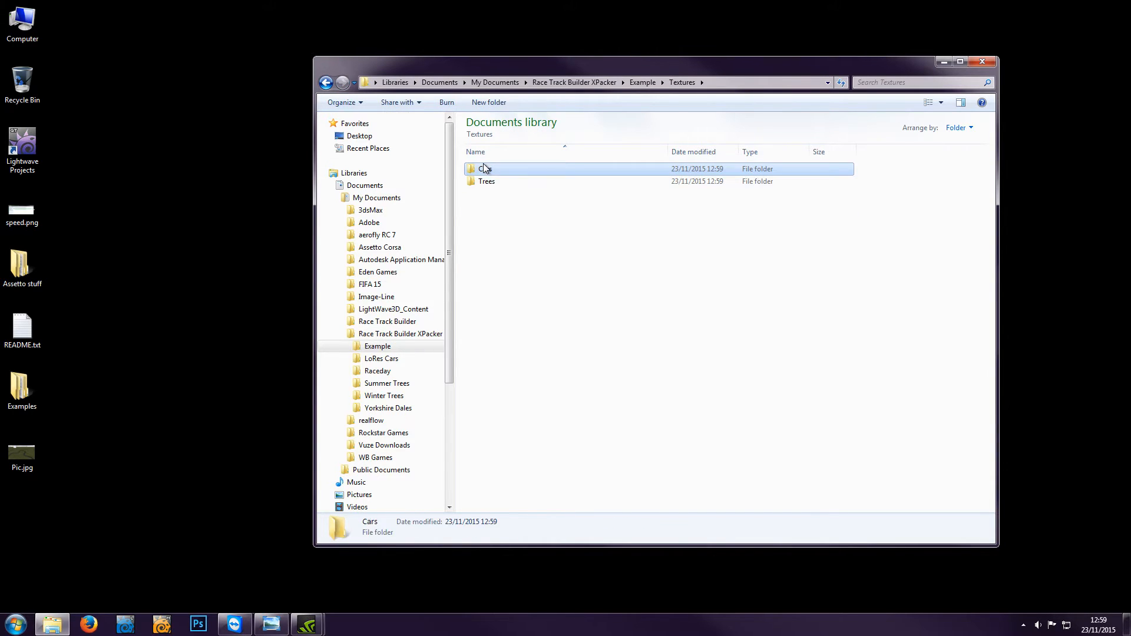
double_click(483, 168)
key(ctrl+v)
Copy Tree ash 1.dds and Tree Spruce 1.dds from the Trees examples folder into the Trees folder of the Example pack's Textures folder
key(BackSpace)
key(BackSpace)
key(BackSpace)
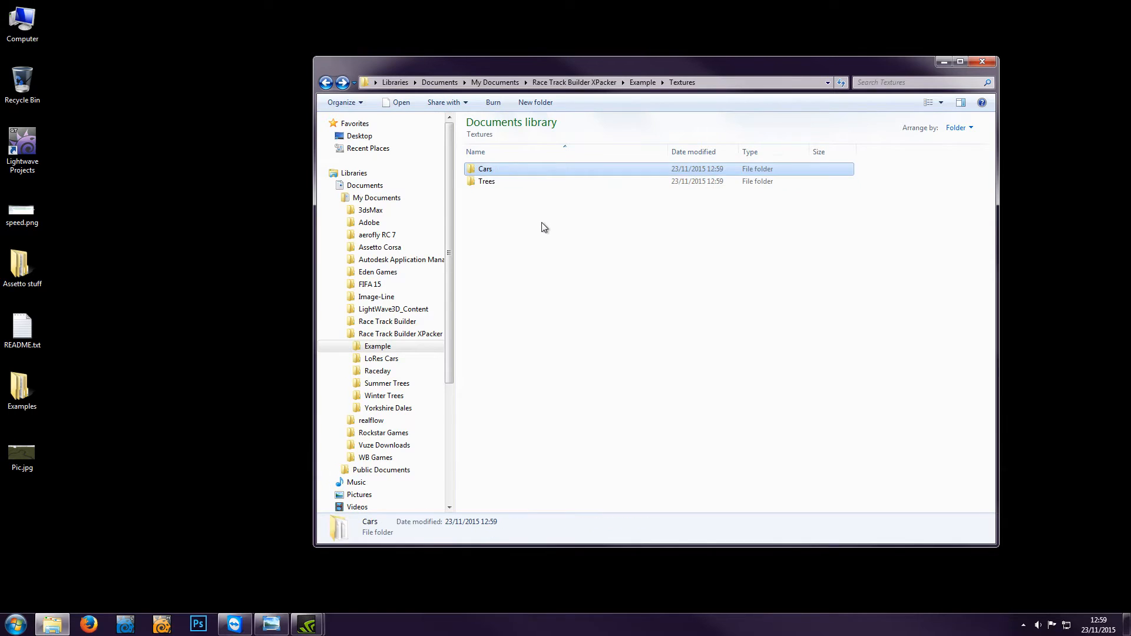
key(BackSpace)
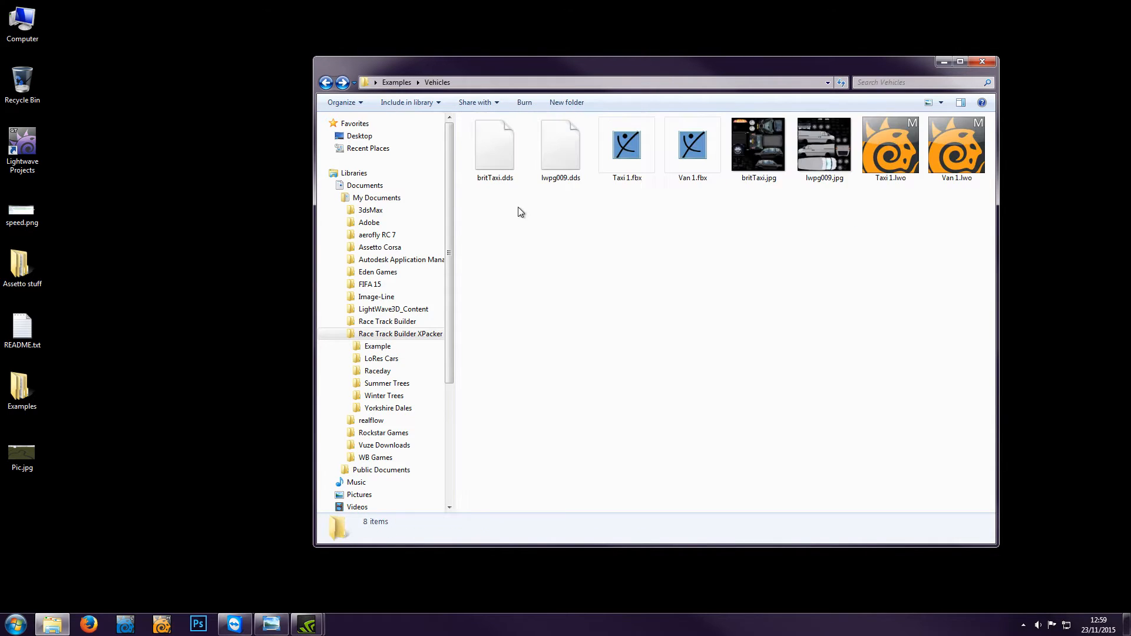
key(BackSpace)
click(483, 137)
double_click(483, 138)
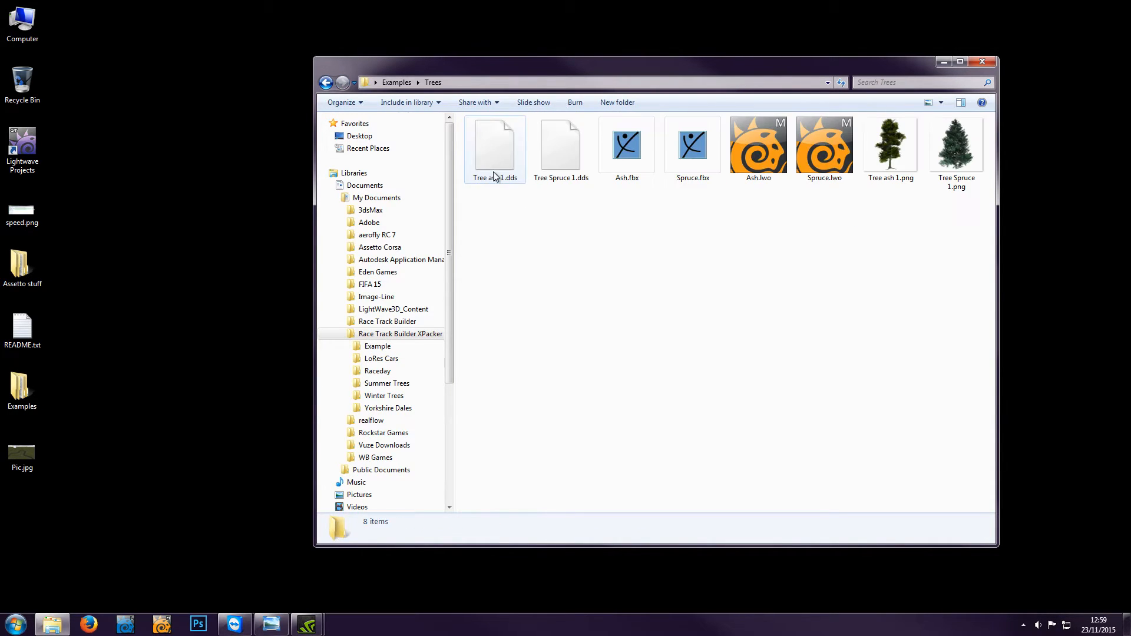
drag(487, 210, 558, 146)
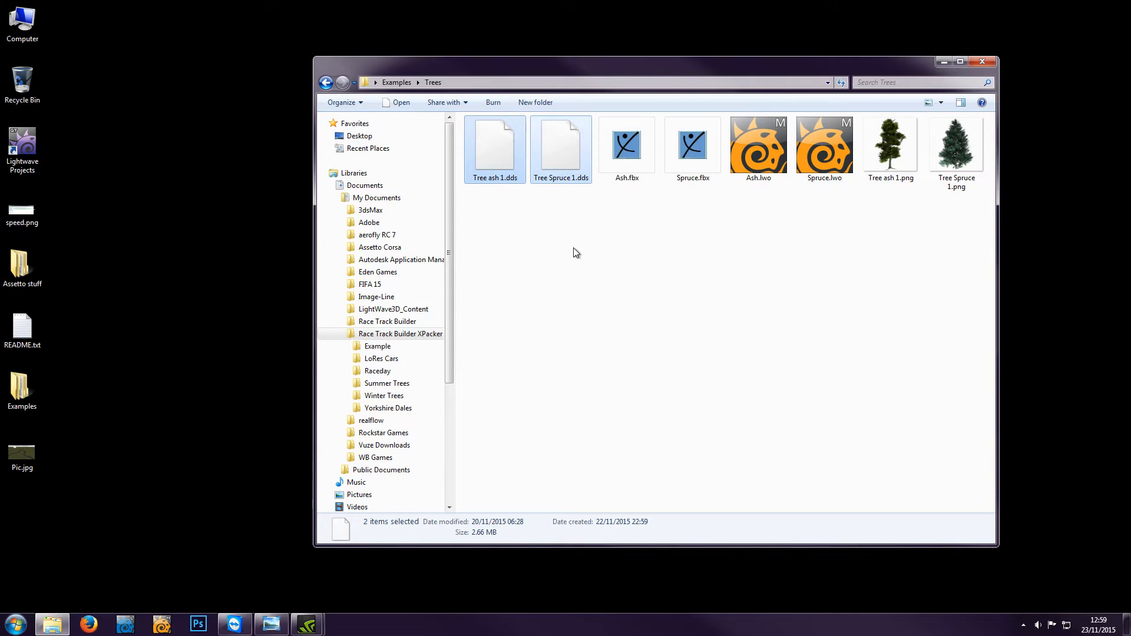
key(BackSpace)
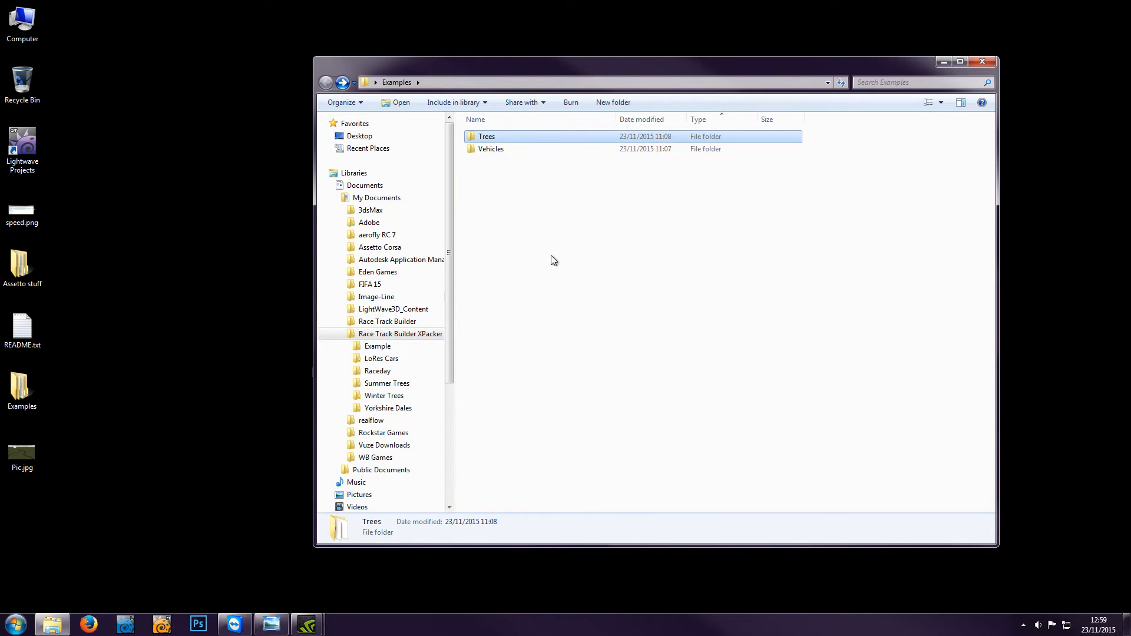
double_click(491, 149)
key(BackSpace)
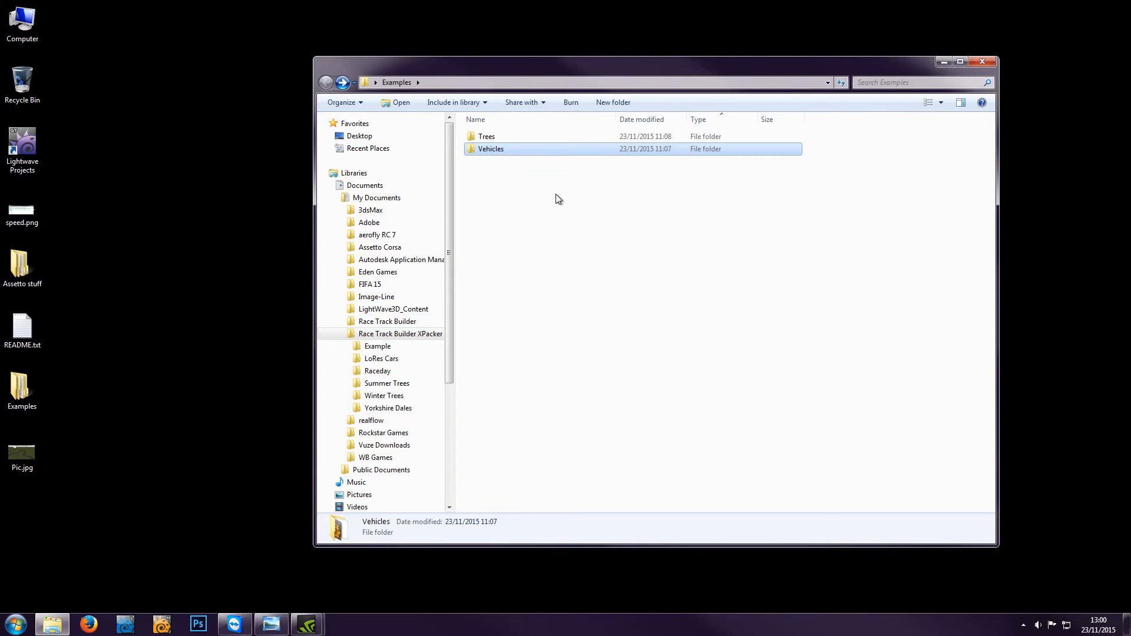
click(406, 333)
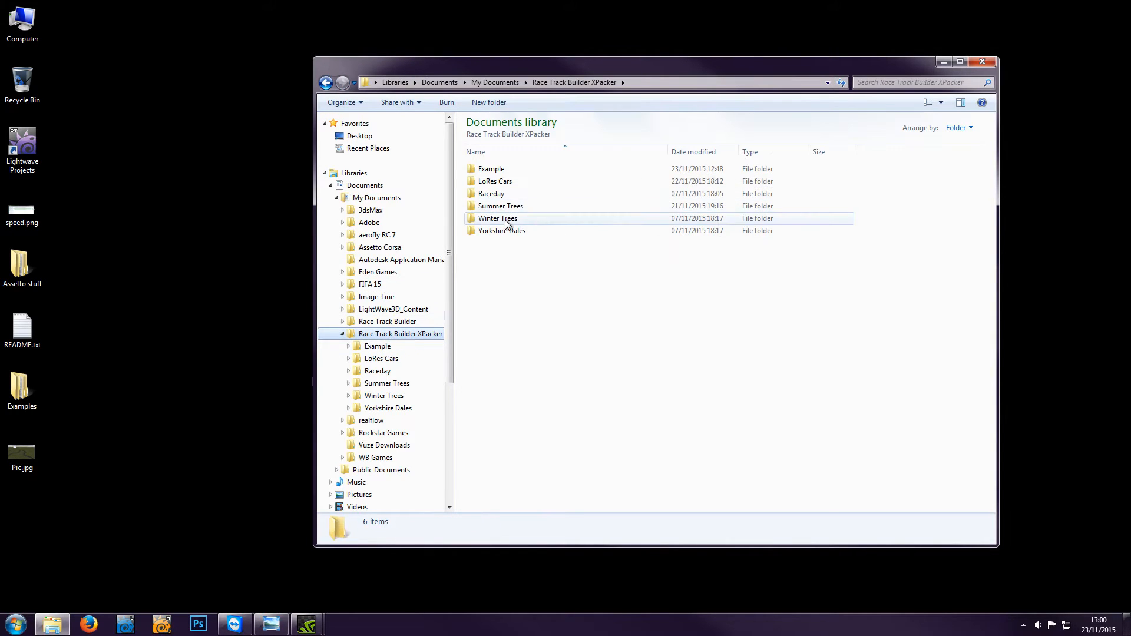
double_click(492, 169)
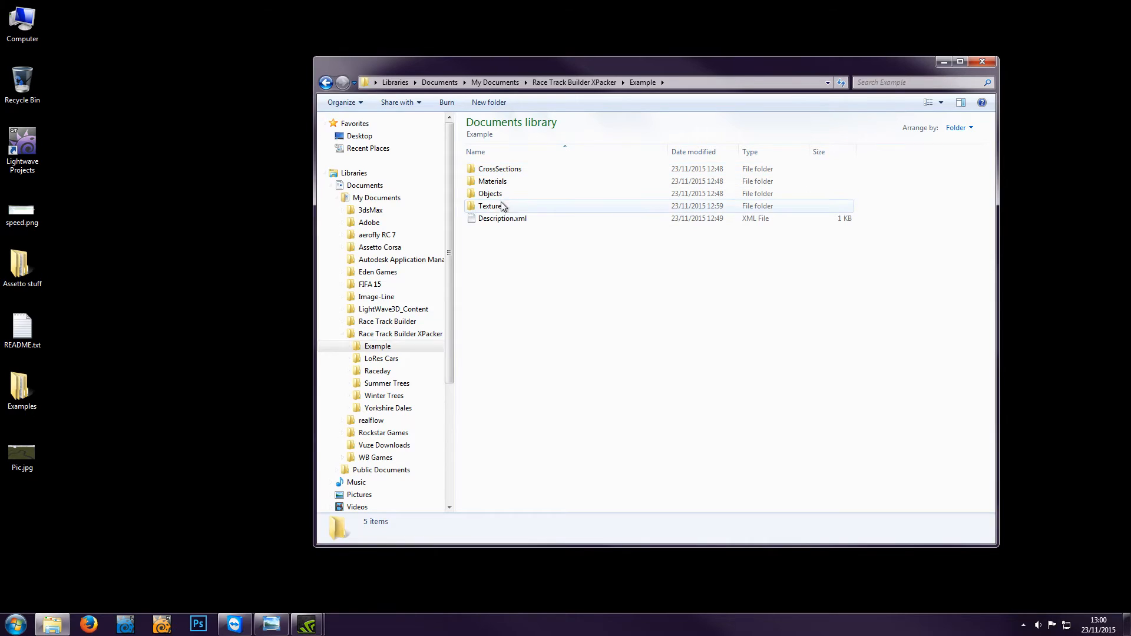
double_click(502, 206)
double_click(493, 183)
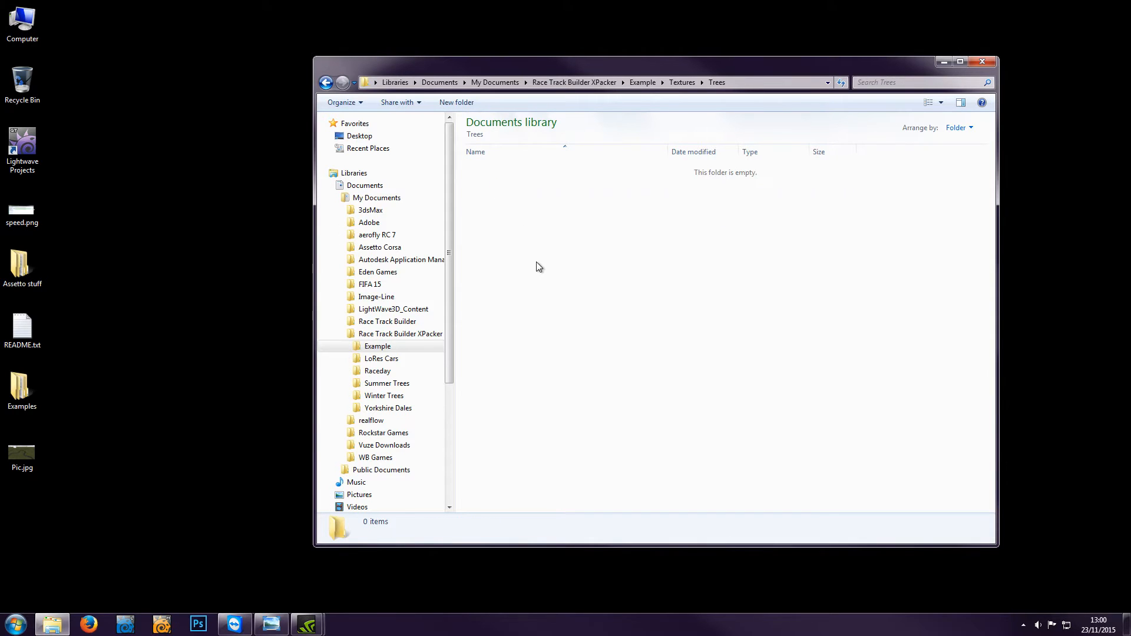
key(ctrl+v)
click(545, 235)
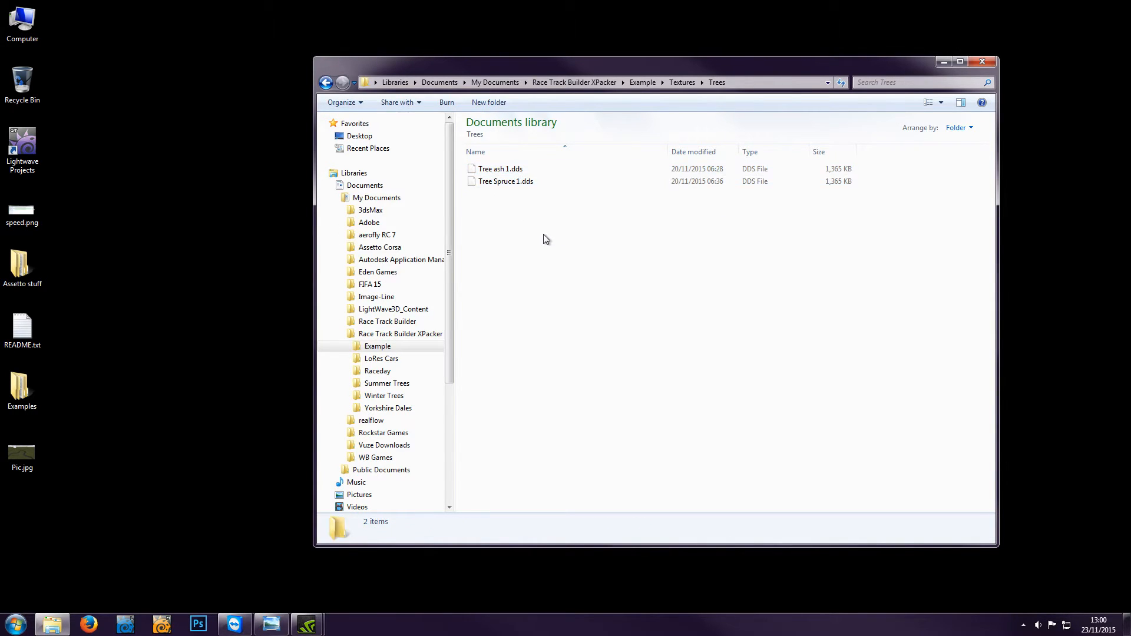
Return to the Race Track Builder XPacker folder and launch XPacker through Steam
key(BackSpace)
key(BackSpace)
key(BackSpace)
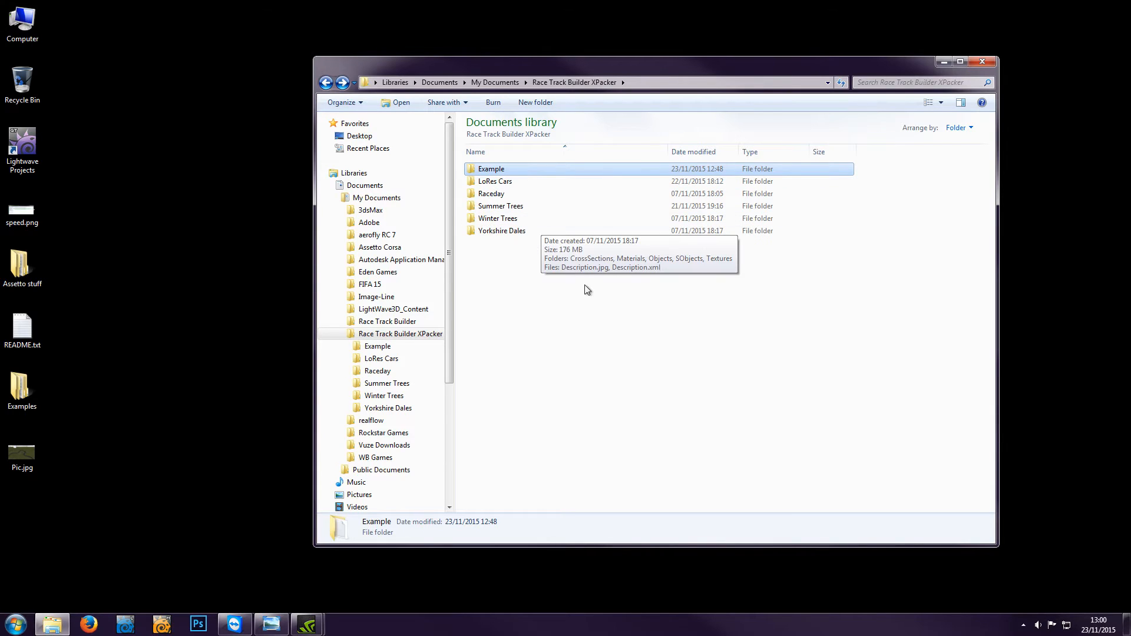
click(1023, 628)
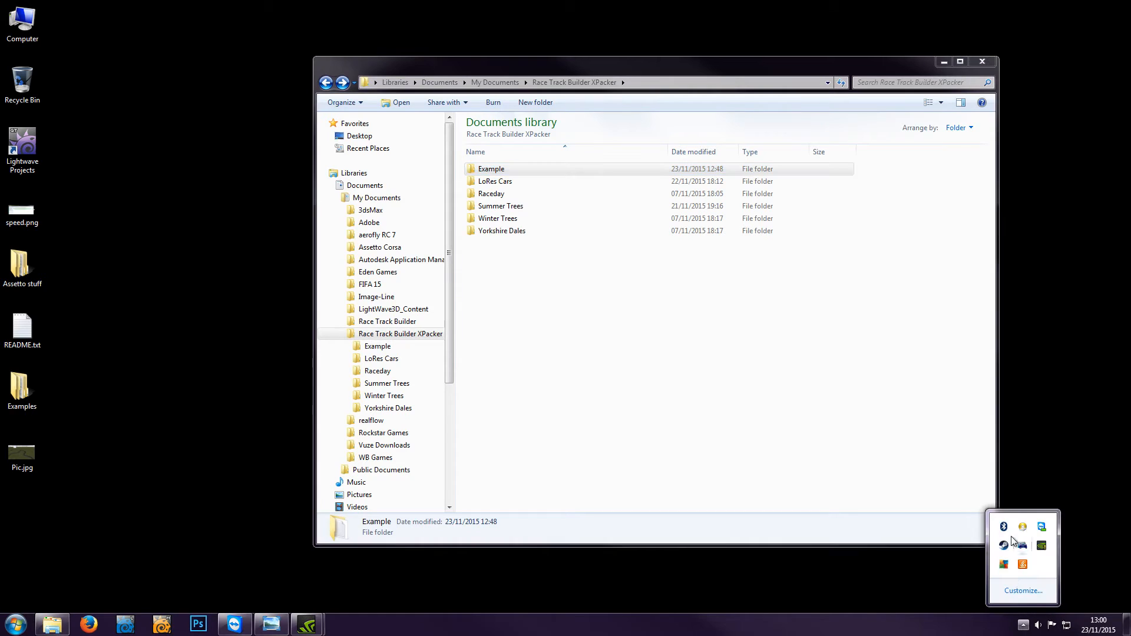
right_click(1004, 540)
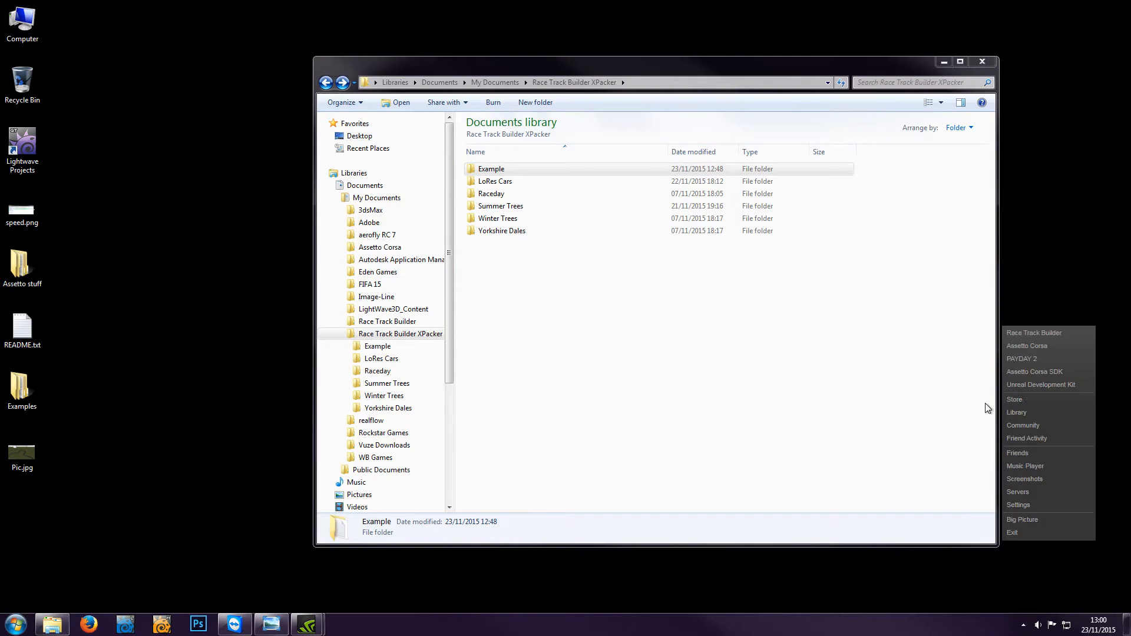
click(1025, 333)
click(480, 317)
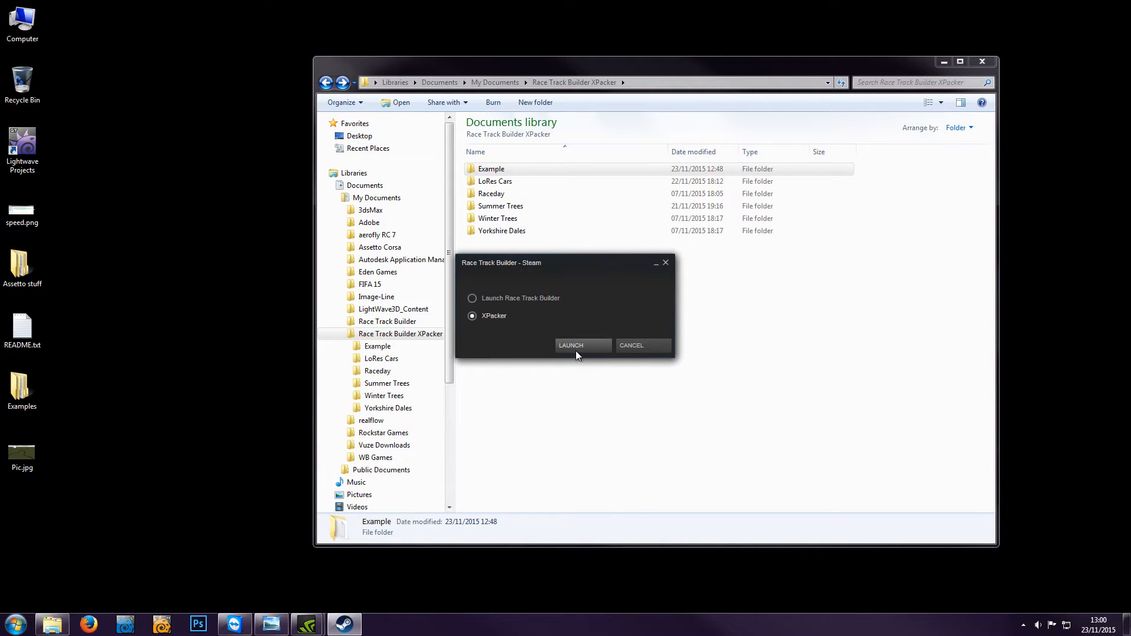
click(575, 347)
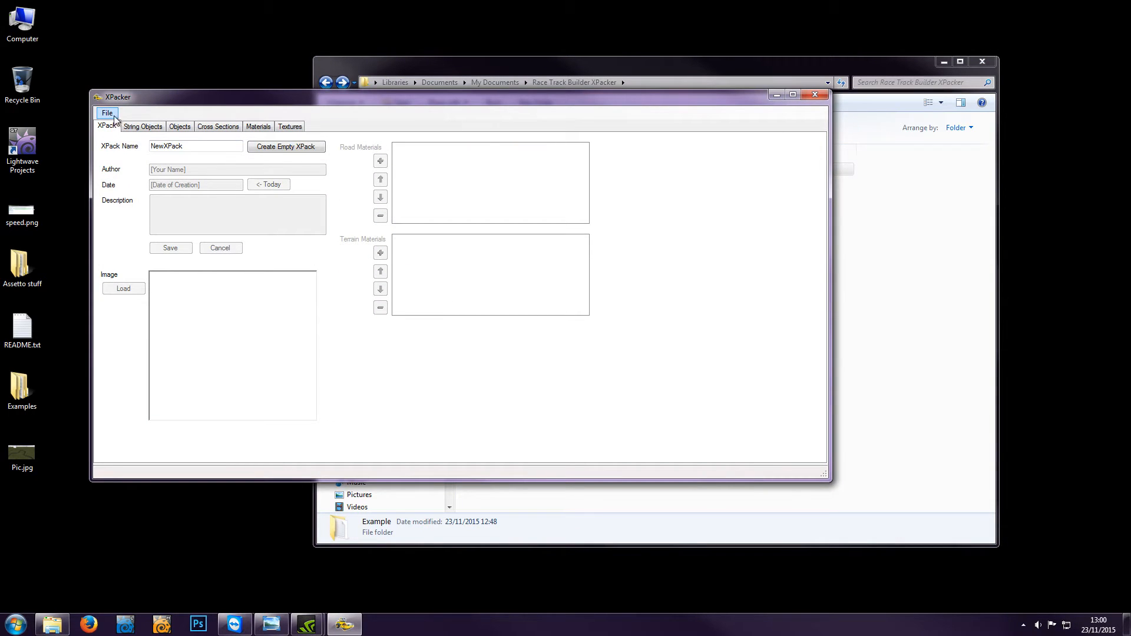
Open the Example expansion pack in XPacker
click(108, 114)
click(139, 137)
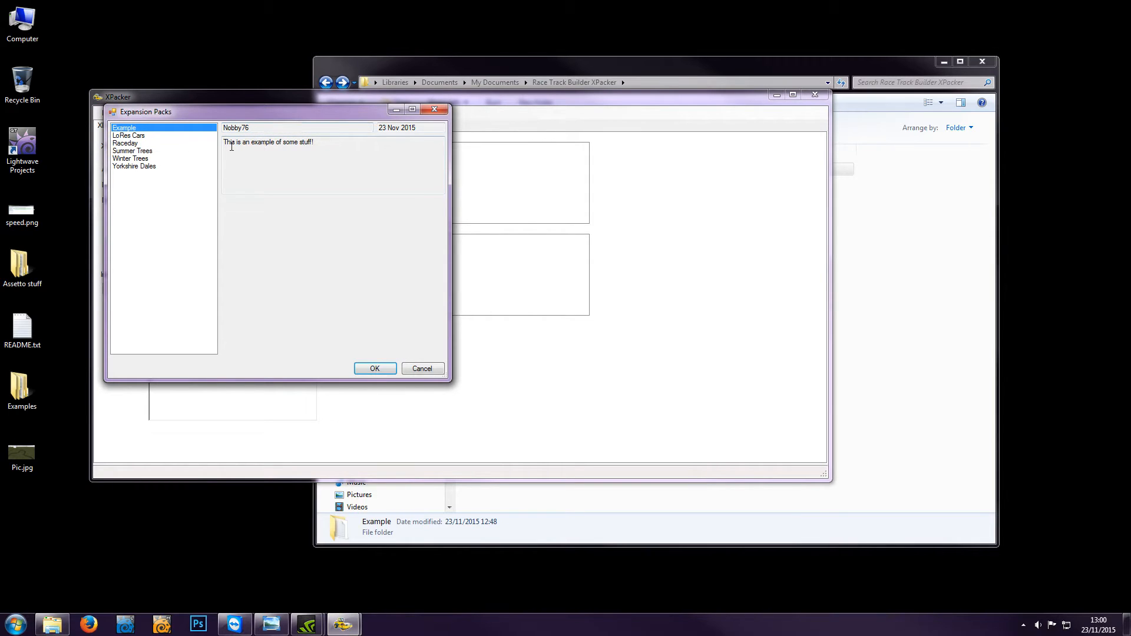
click(371, 370)
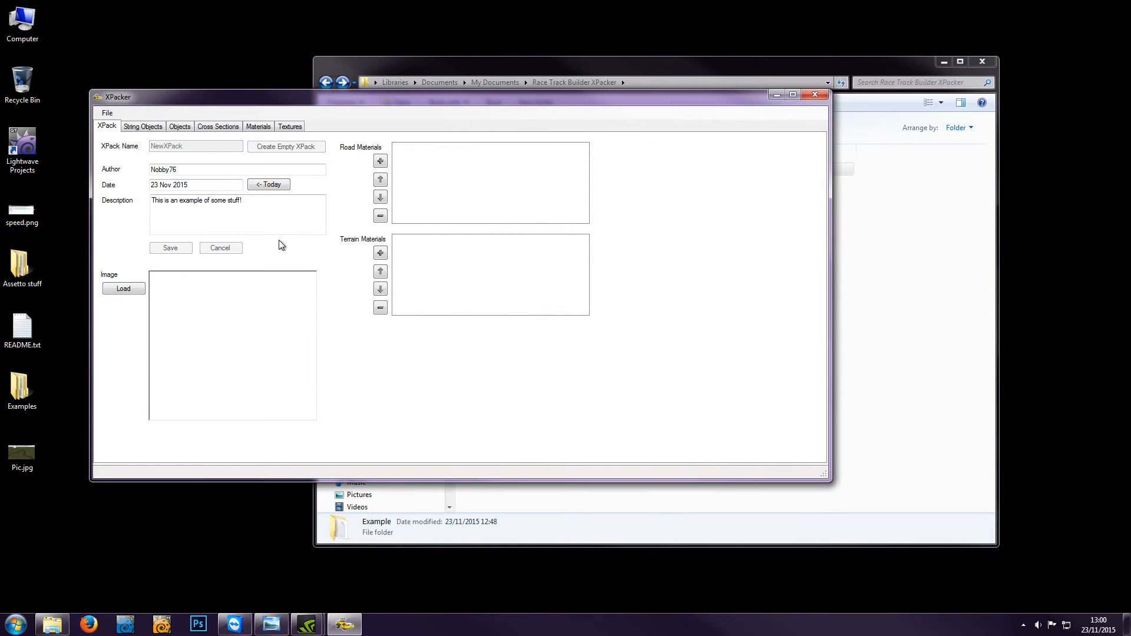
Look over the pack's Objects, Cross Sections and Materials pages, ending on the Textures page
click(181, 127)
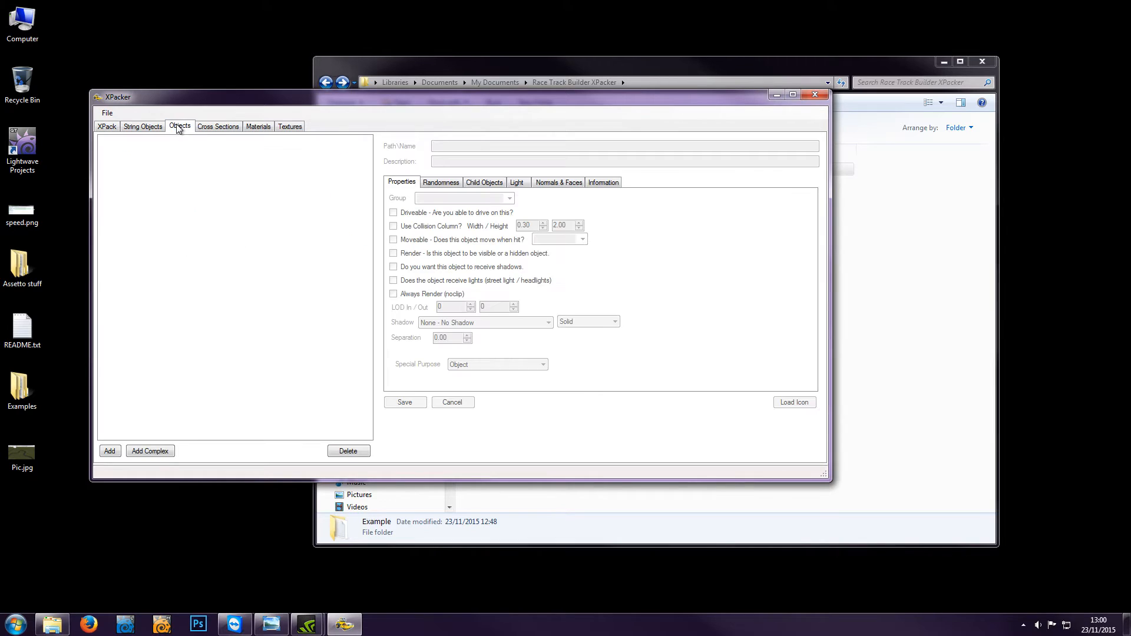
click(219, 127)
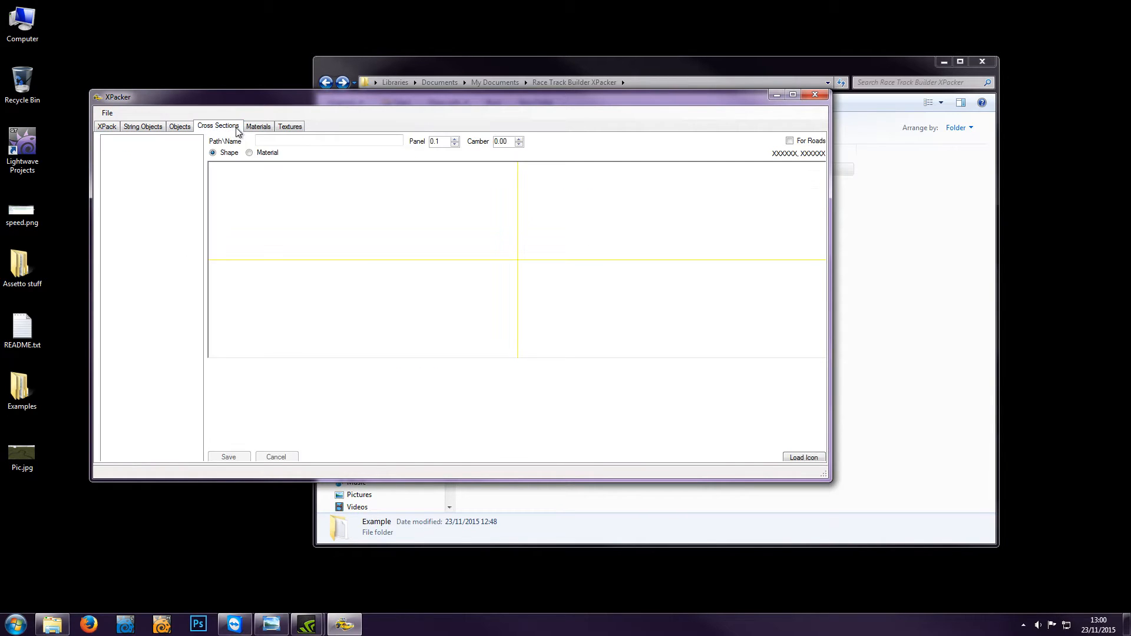
click(258, 127)
click(290, 127)
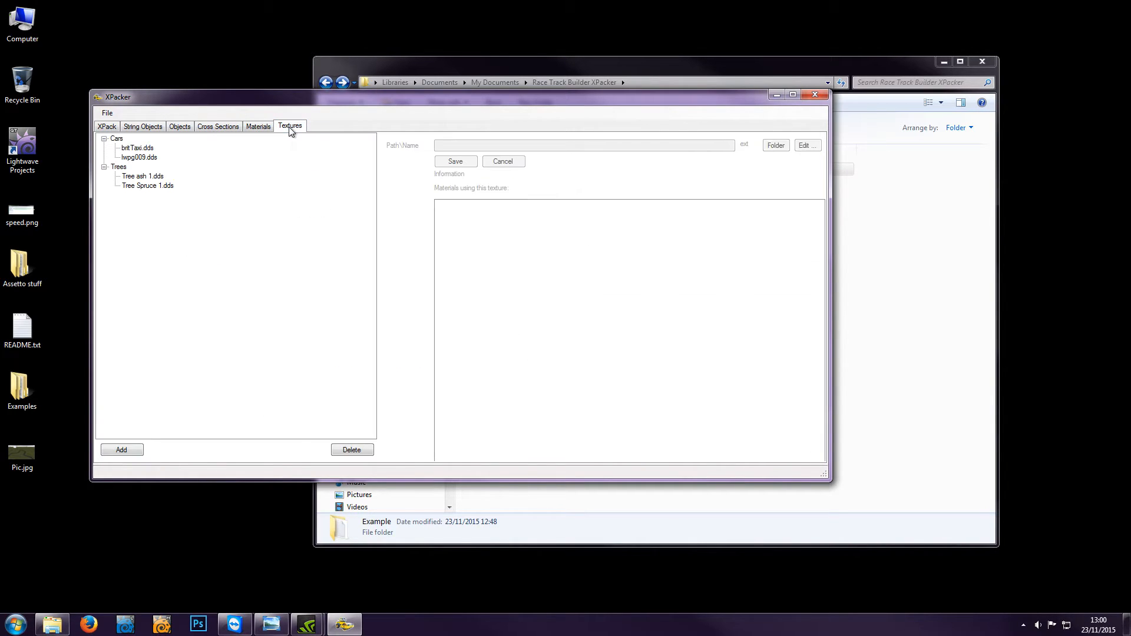
Check the Cars and Trees texture groups and inspect the image information of each DDS file in them
click(105, 139)
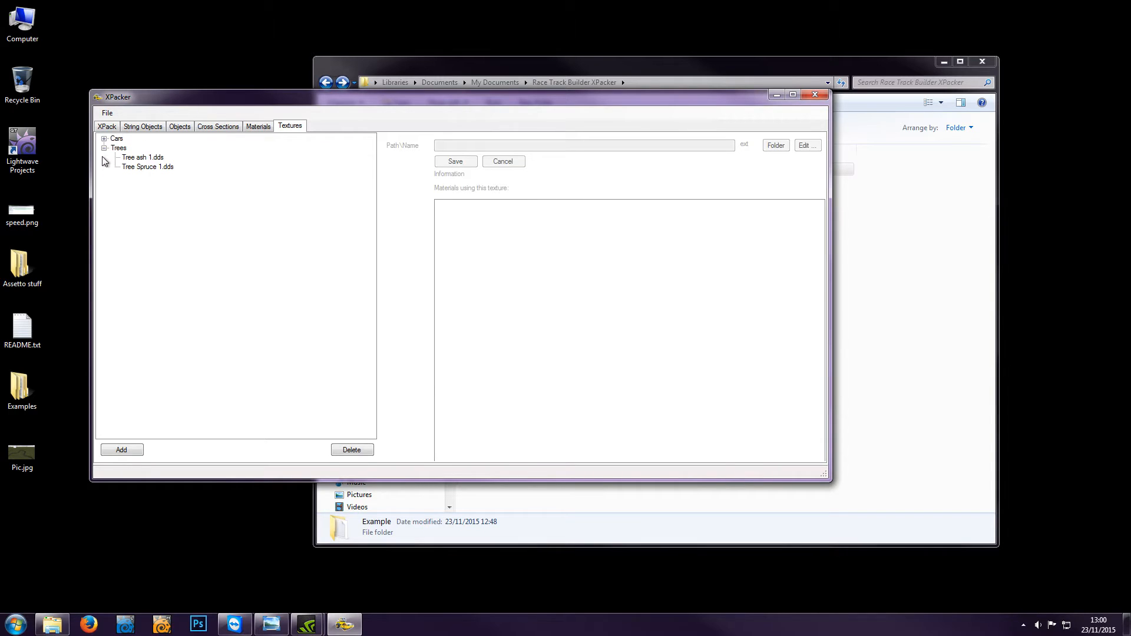
click(104, 148)
click(104, 148)
click(104, 139)
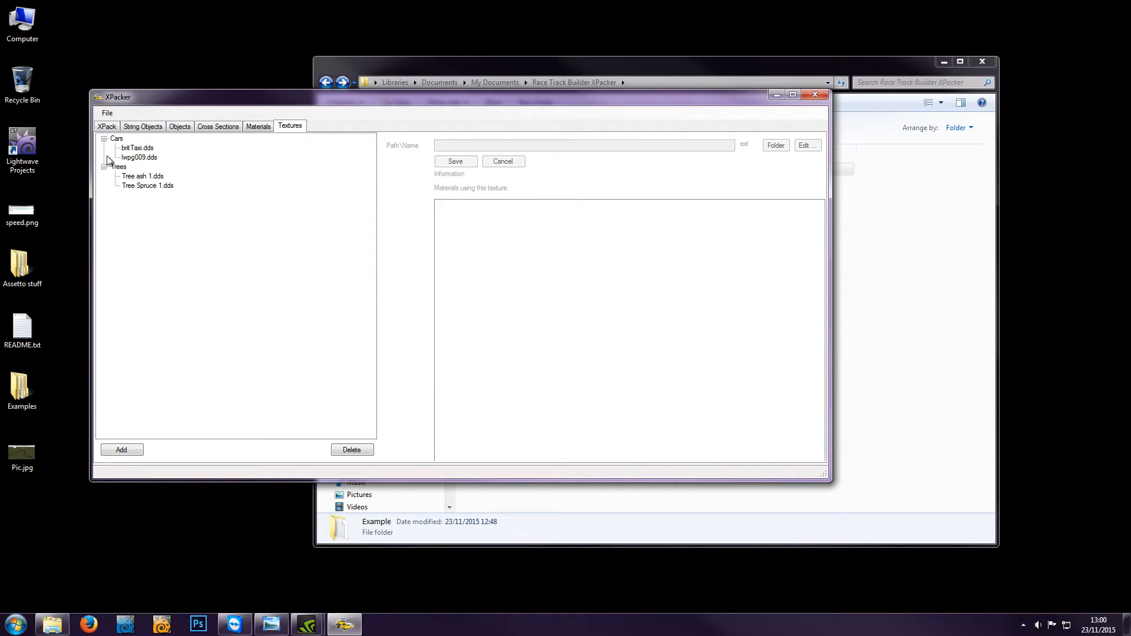
click(136, 149)
click(147, 160)
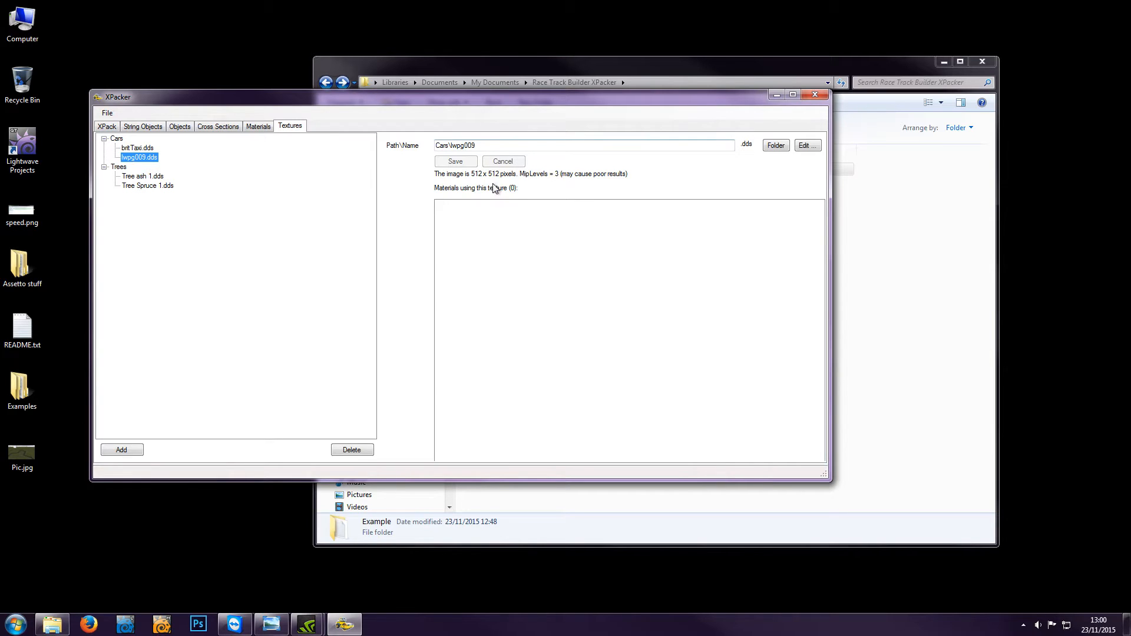
click(142, 176)
click(145, 187)
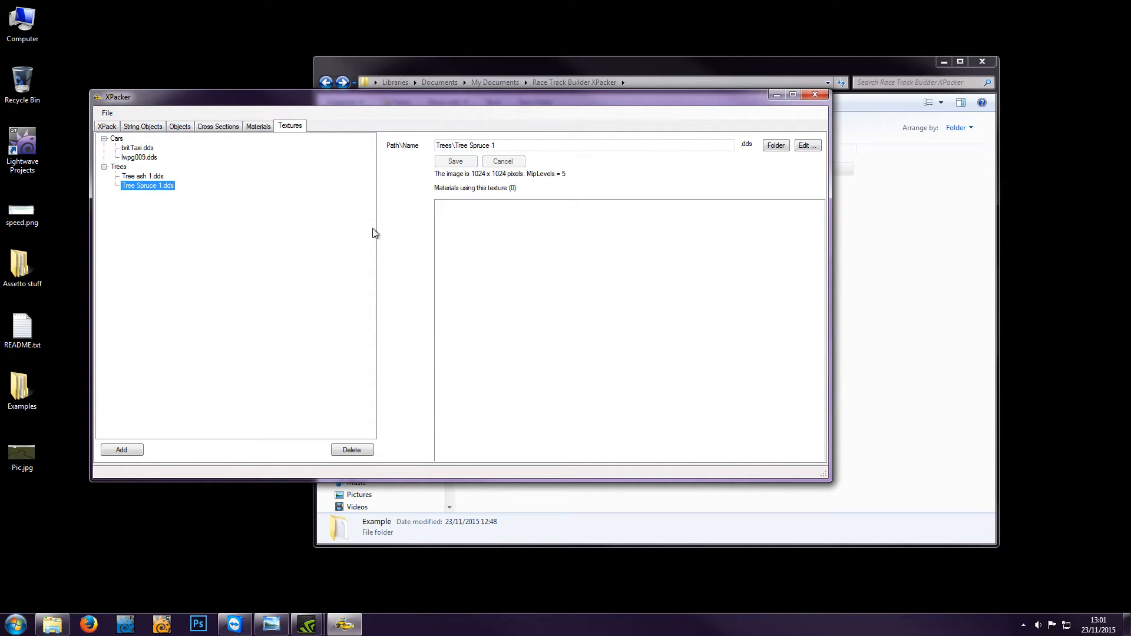
Switch to Windows Explorer and view the Example pack's Textures and Materials folders beside XPacker
click(555, 66)
double_click(482, 171)
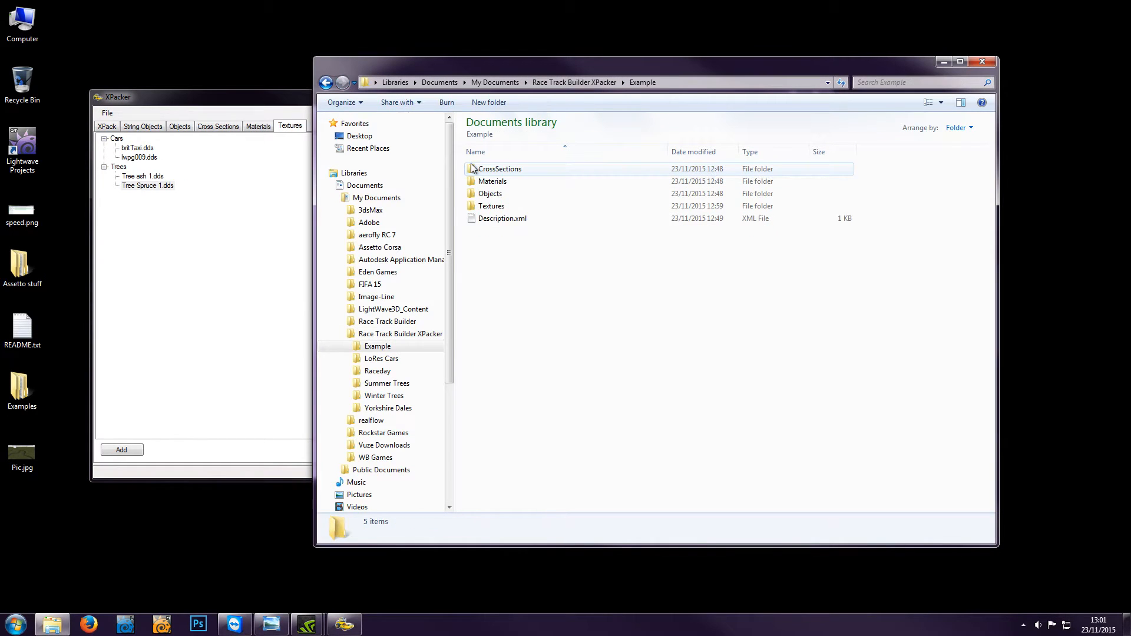
double_click(495, 206)
drag(489, 67, 577, 64)
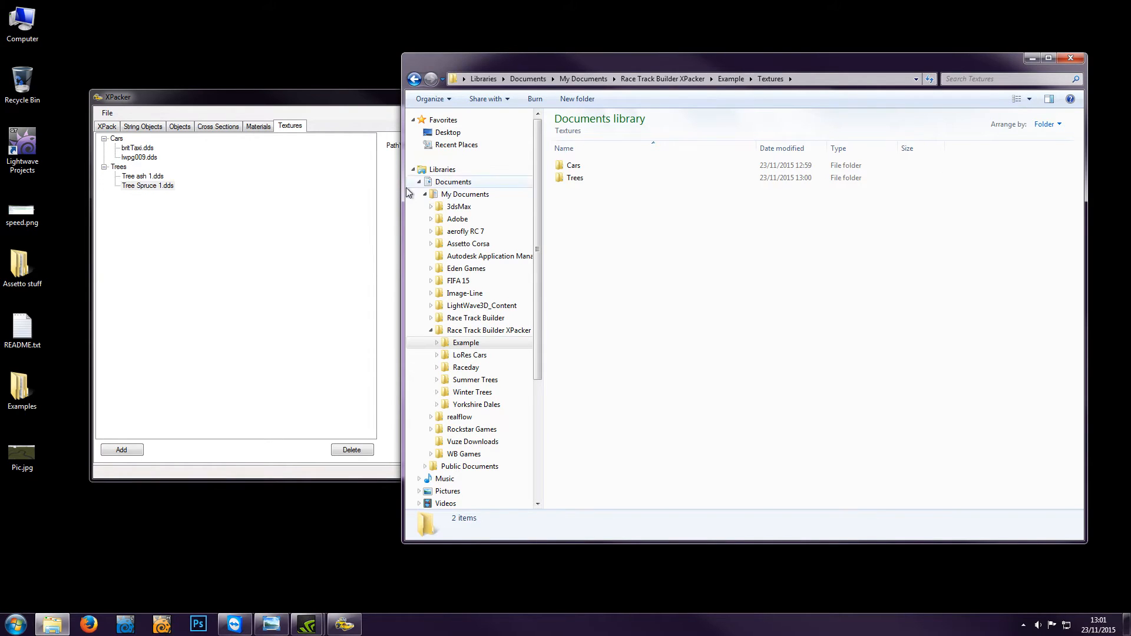
key(BackSpace)
double_click(589, 177)
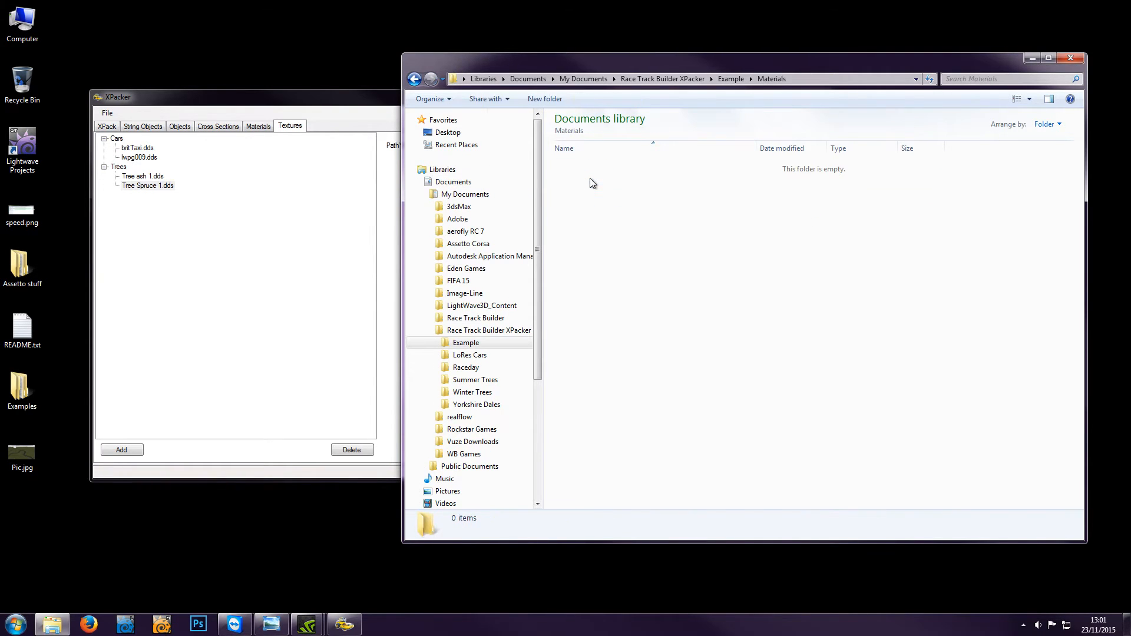
Switch back to XPacker and look over the Materials and String Objects pages, ending on the Objects page
click(258, 126)
click(181, 130)
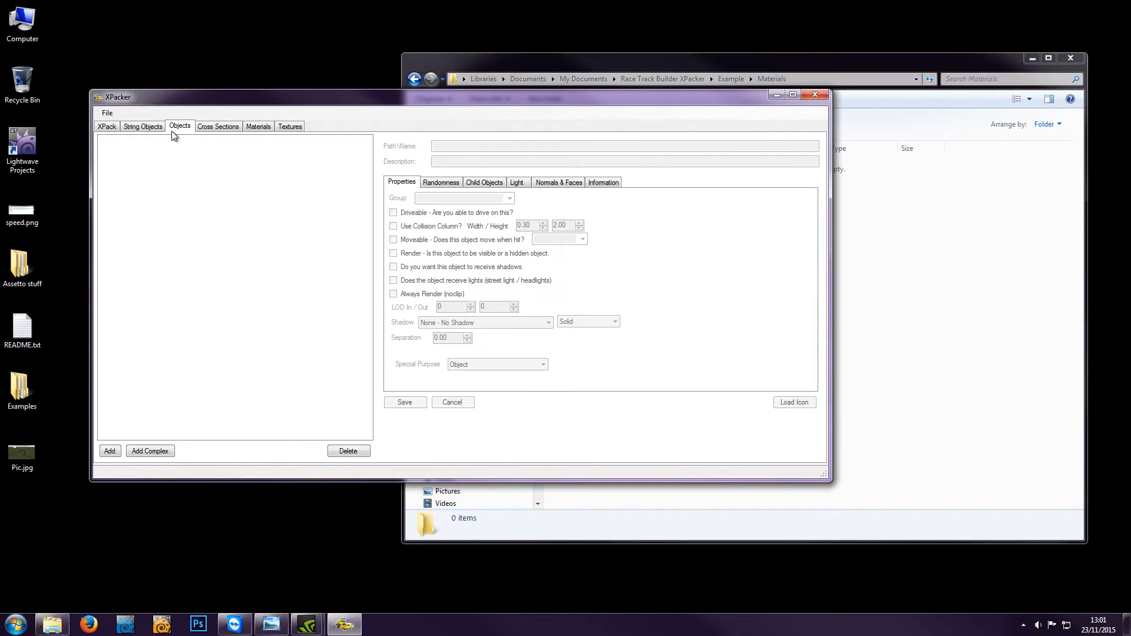
click(142, 129)
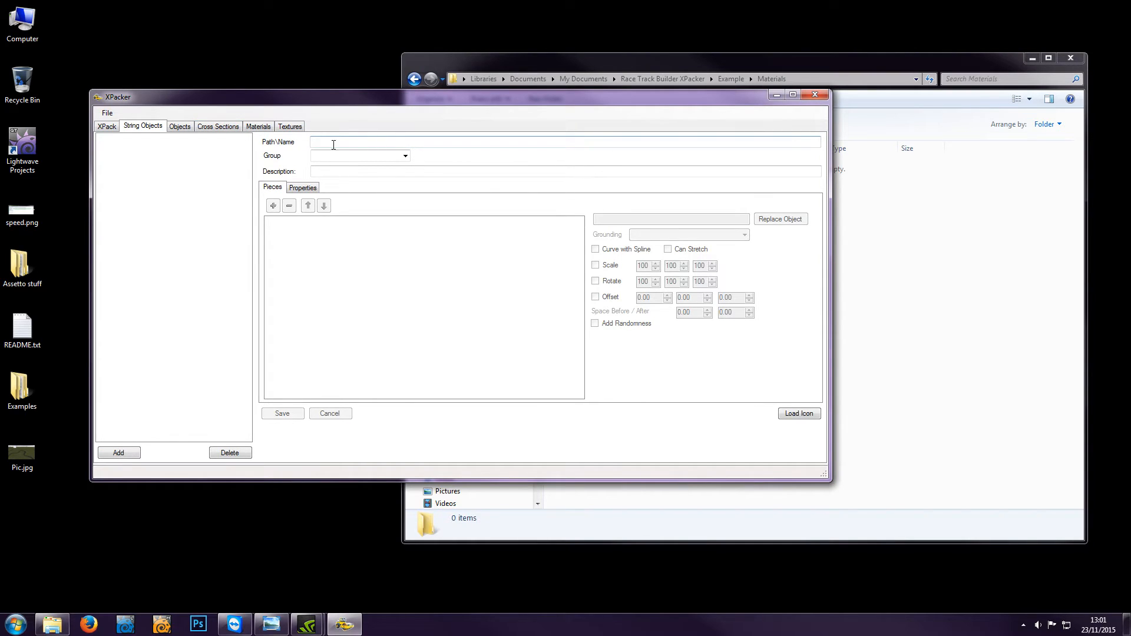
click(180, 128)
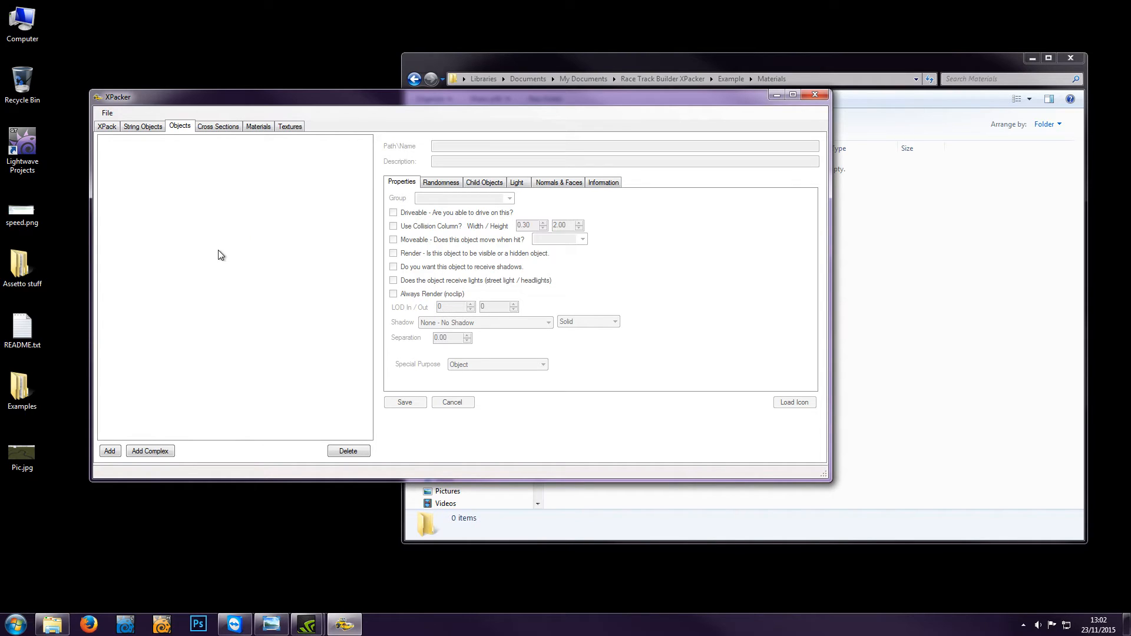
click(564, 60)
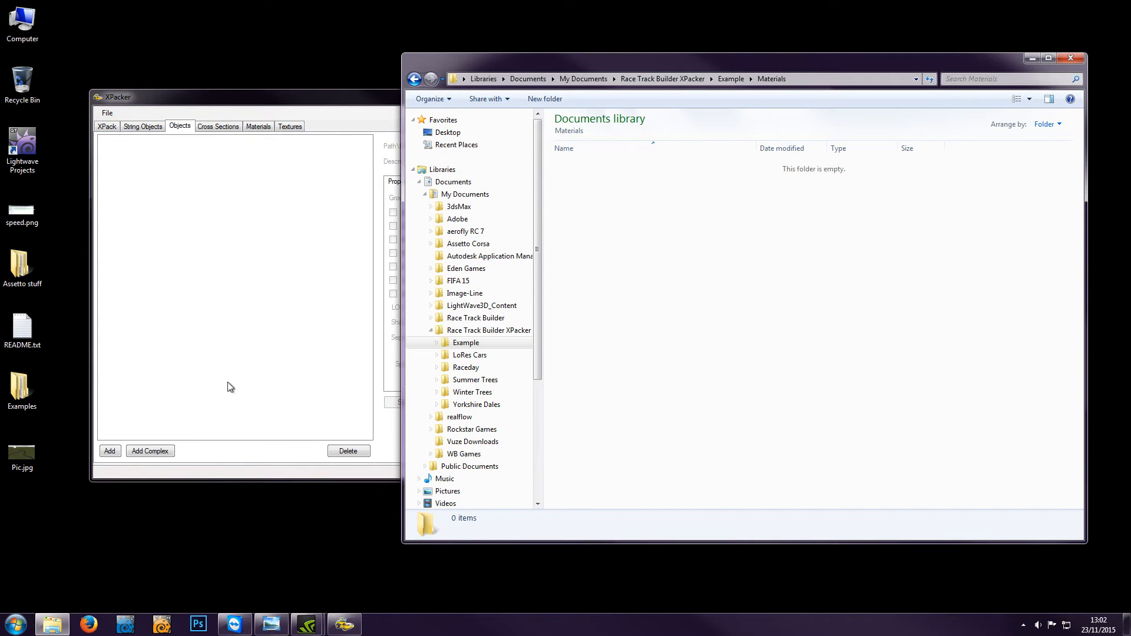
click(213, 474)
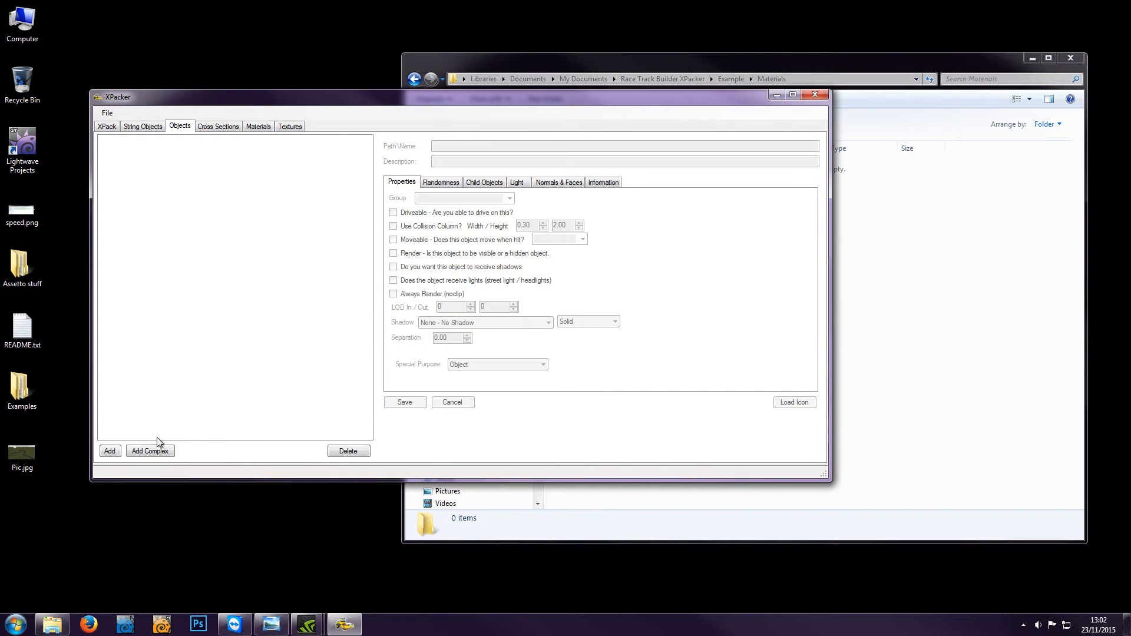
click(114, 130)
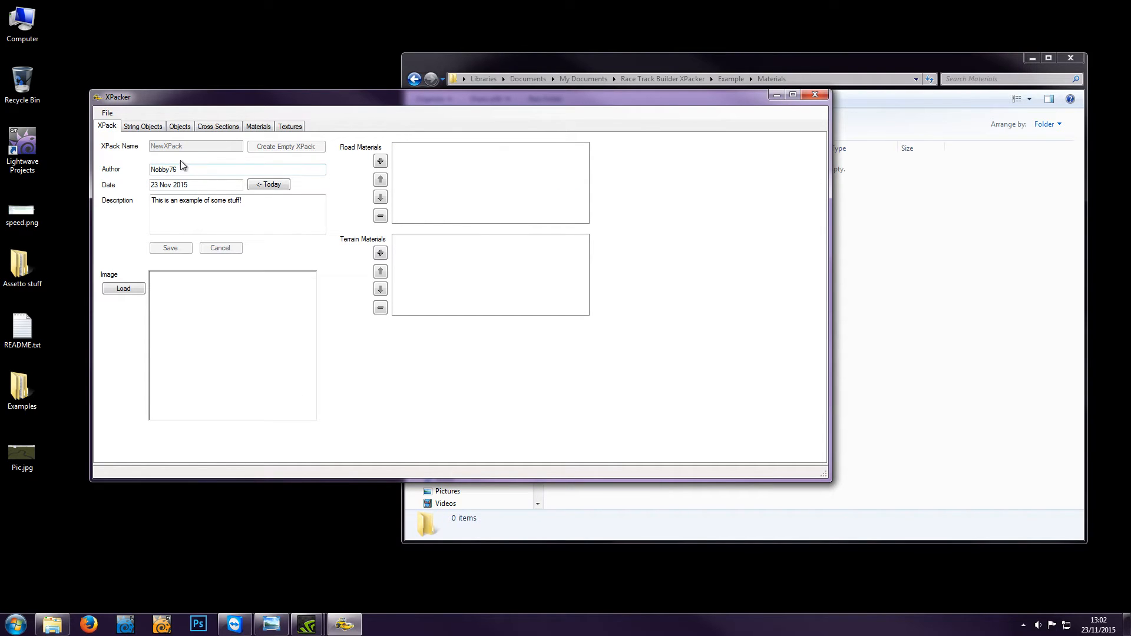
Add Taxi 1.fbx from the desktop's Examples\Vehicles folder as a new object in the pack and select it
click(180, 127)
click(110, 451)
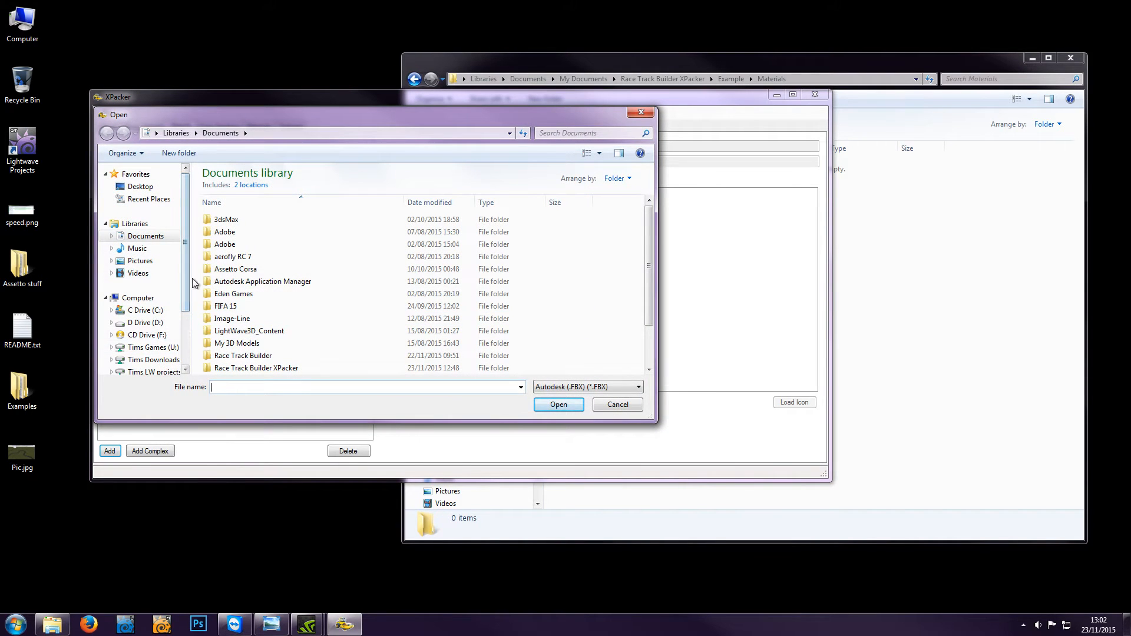
click(140, 186)
double_click(506, 213)
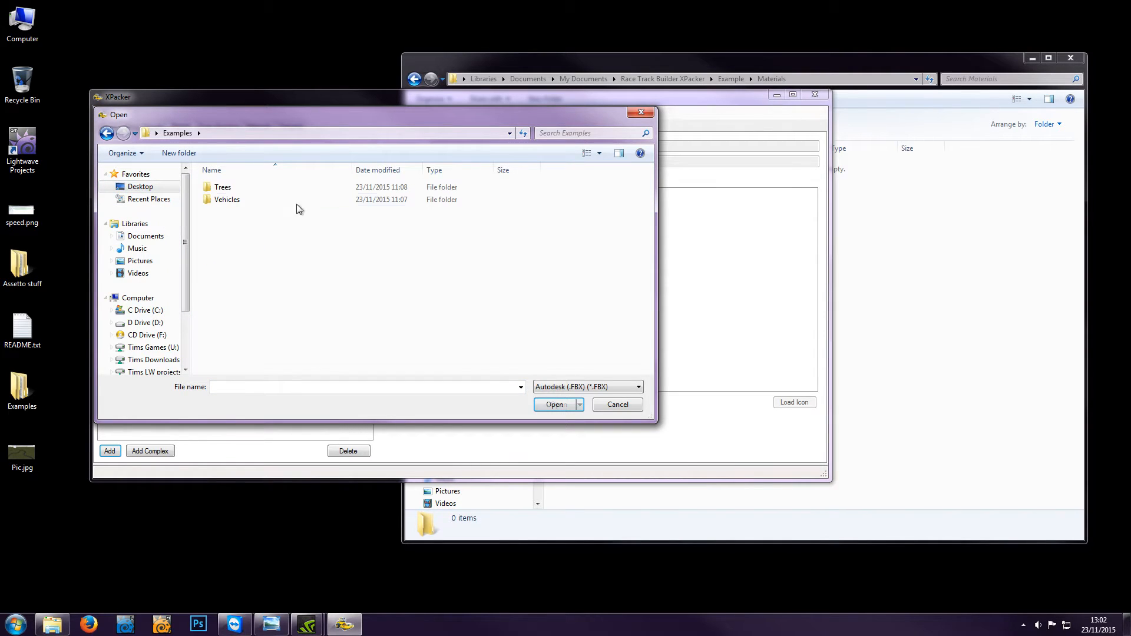
double_click(207, 199)
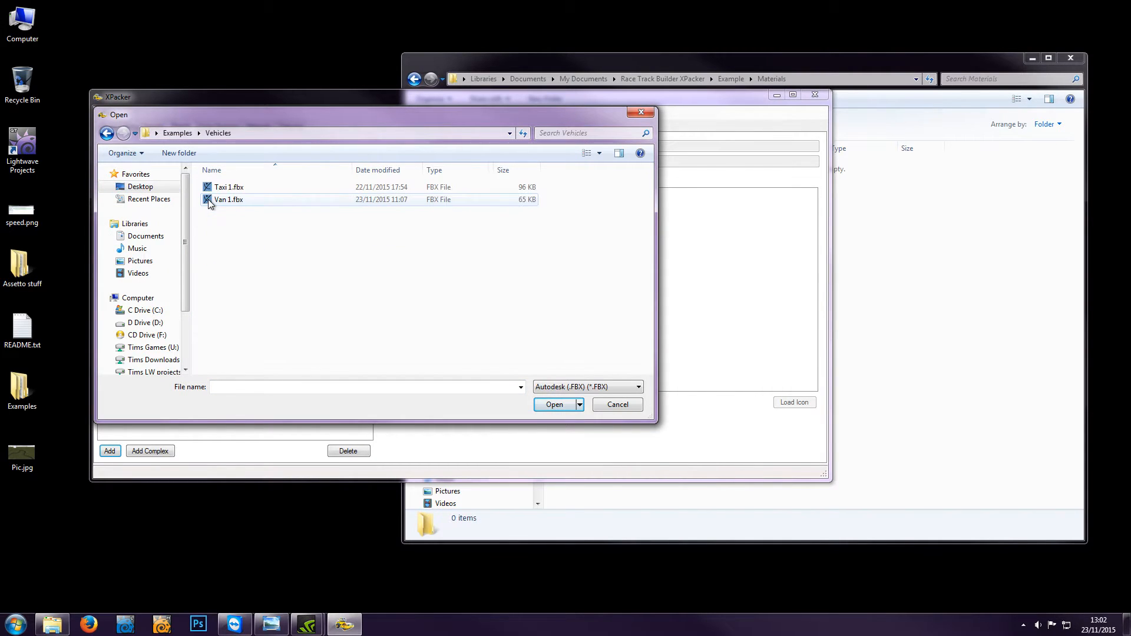
click(207, 188)
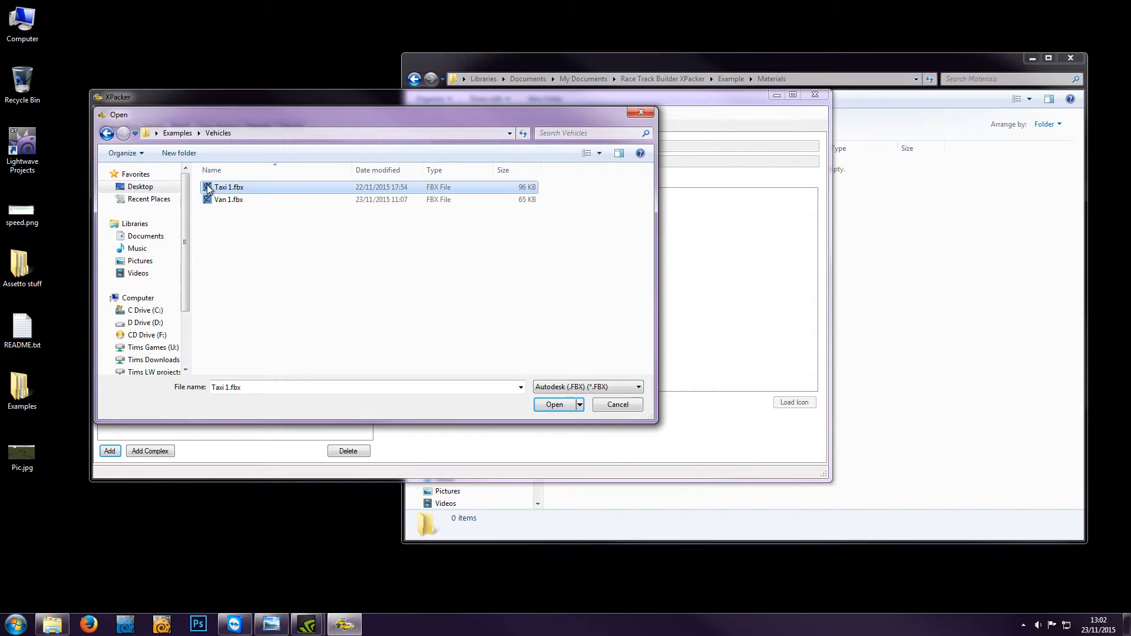
click(554, 404)
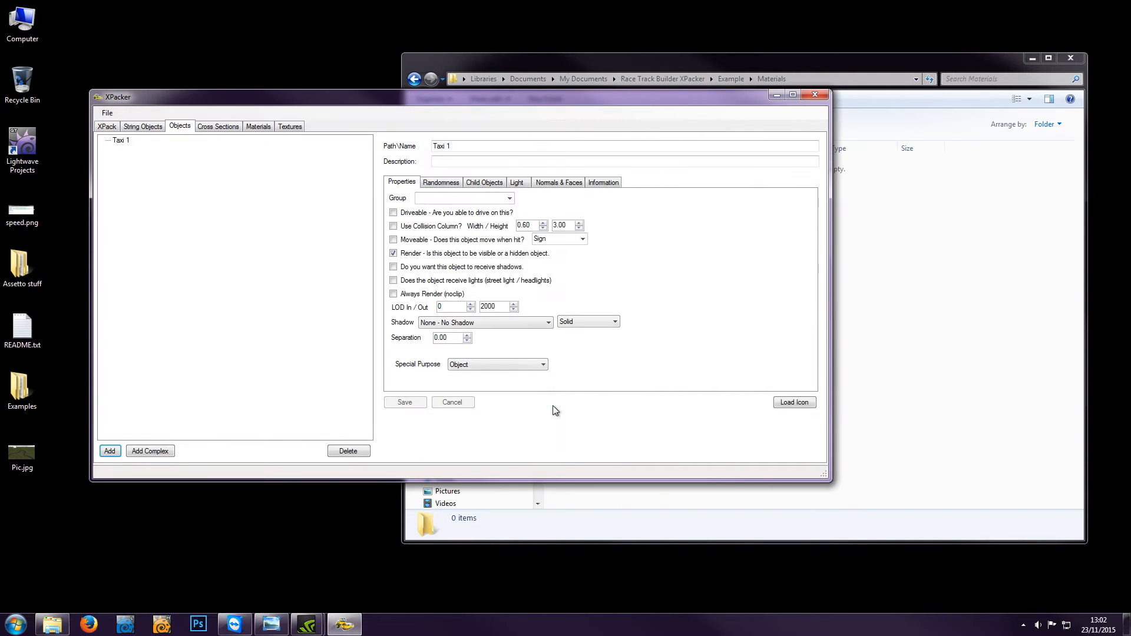
click(122, 142)
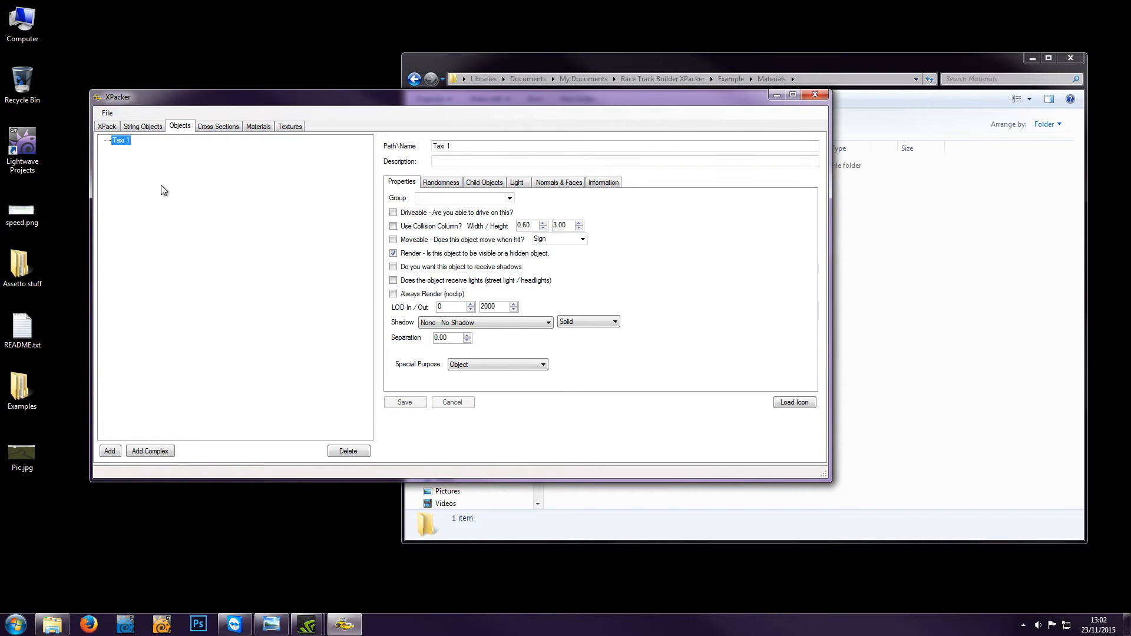
Switch to Windows Explorer and examine the Example pack's Objects folder and its Materials\Objects\Taxi 1 folder, returning to the Example folder
click(933, 59)
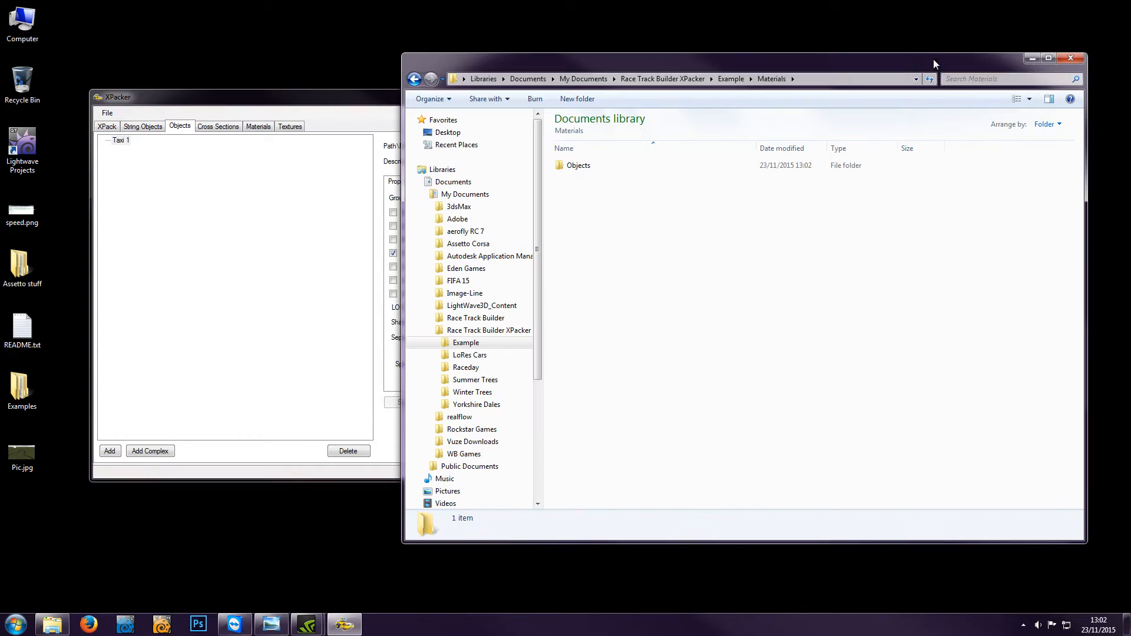
click(731, 79)
double_click(578, 187)
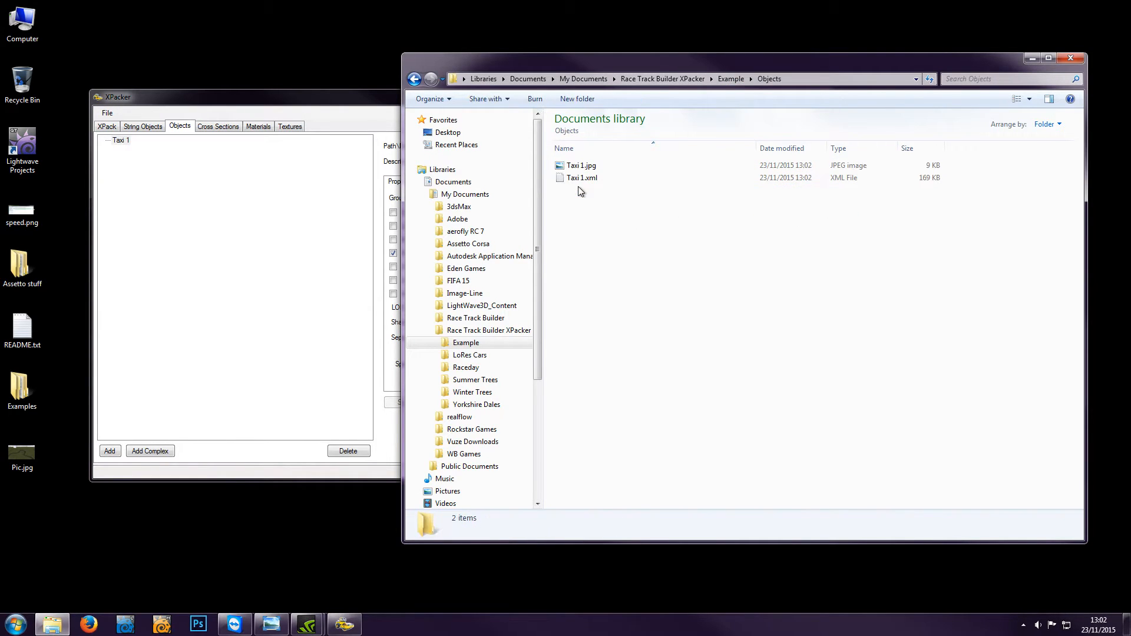
key(BackSpace)
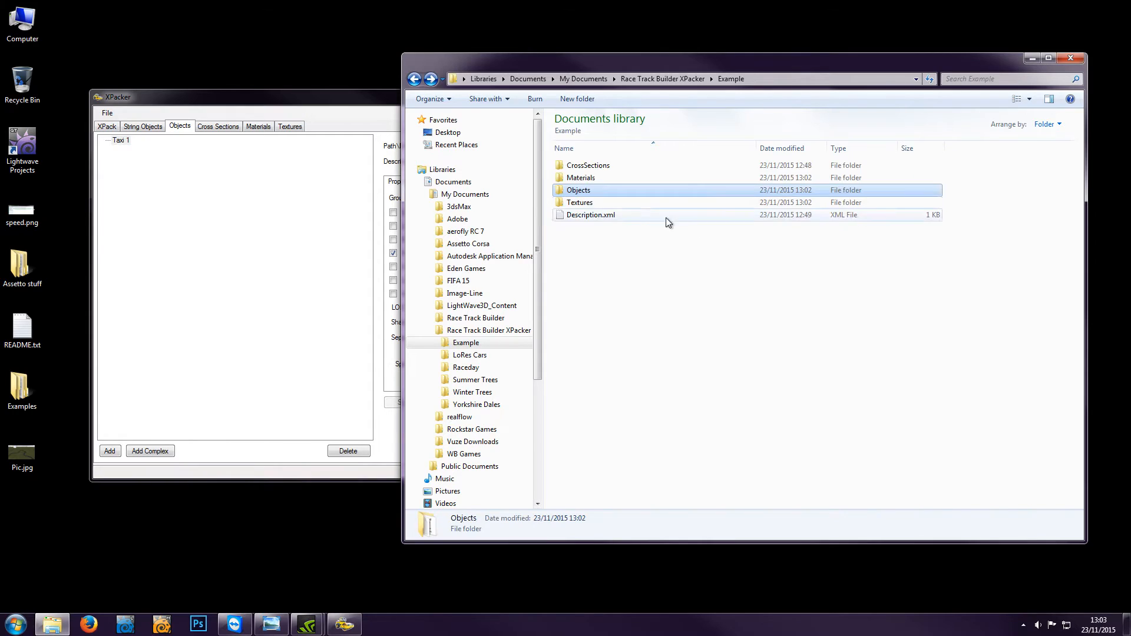
double_click(584, 178)
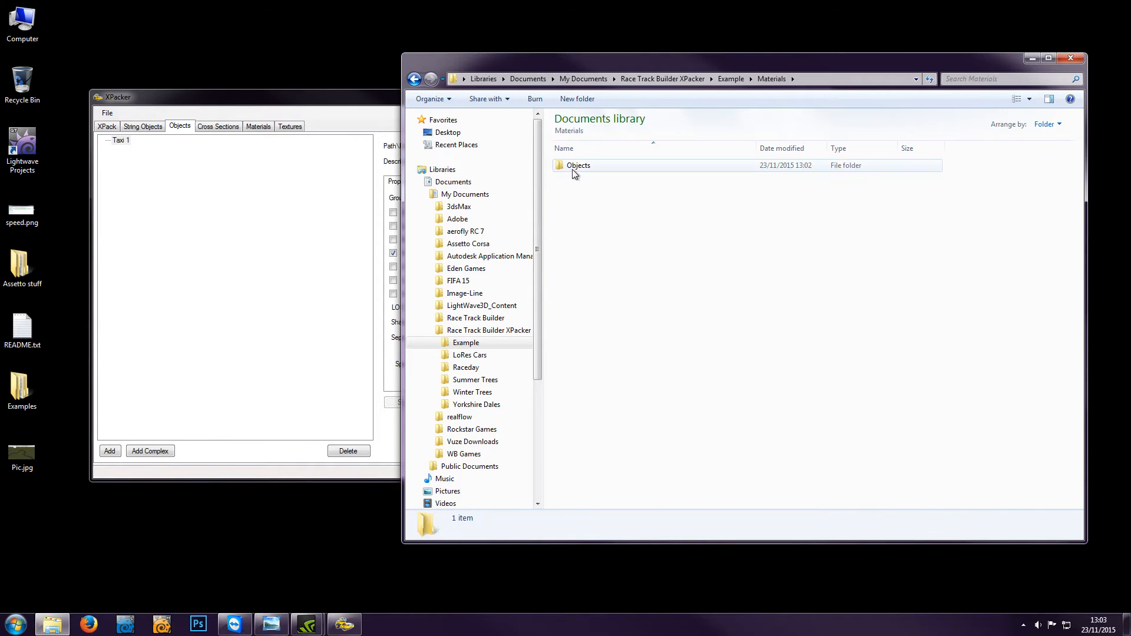
double_click(572, 168)
double_click(579, 168)
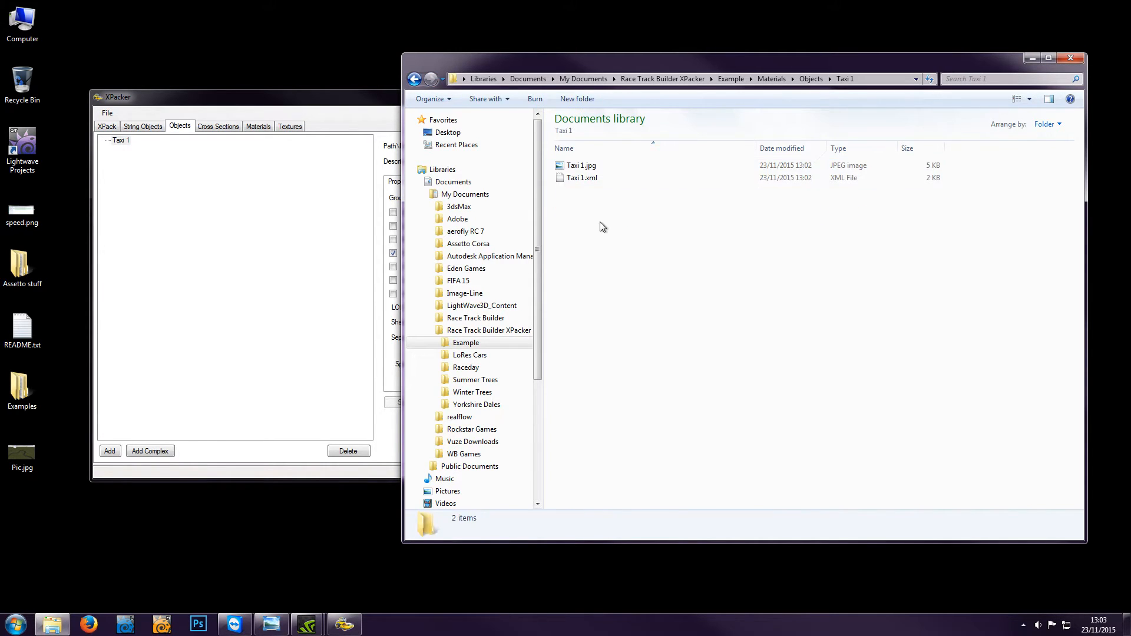
key(BackSpace)
key(BackSpace)
key(BackSpace)
Switch back to XPacker and inspect the properties of the Taxi 1 material under Objects\Taxi 1
click(259, 126)
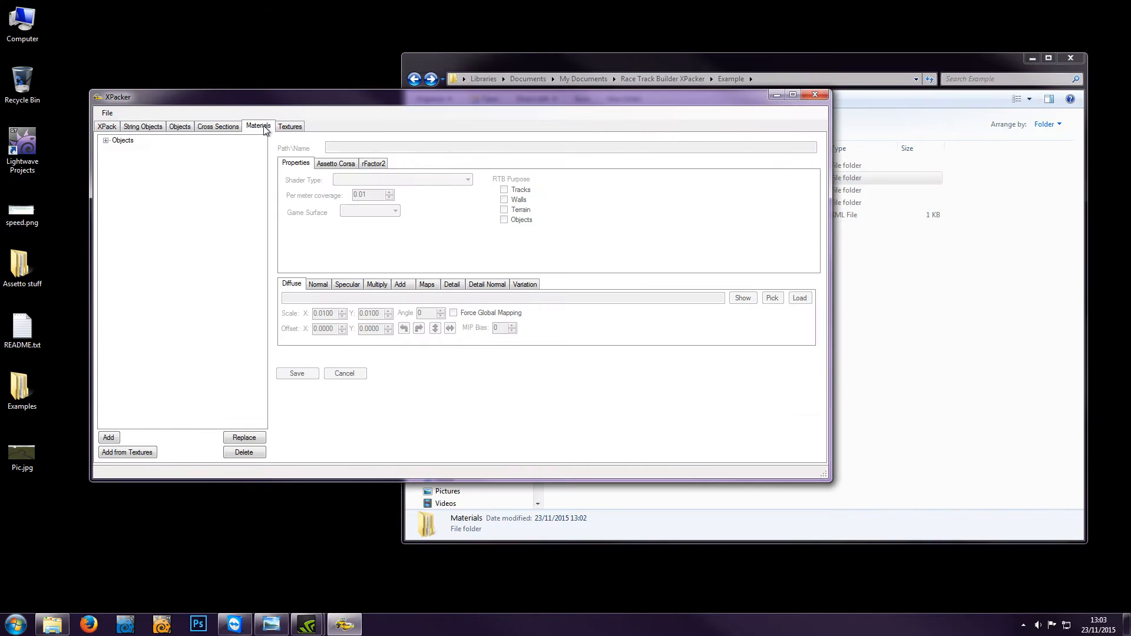
click(116, 150)
click(142, 159)
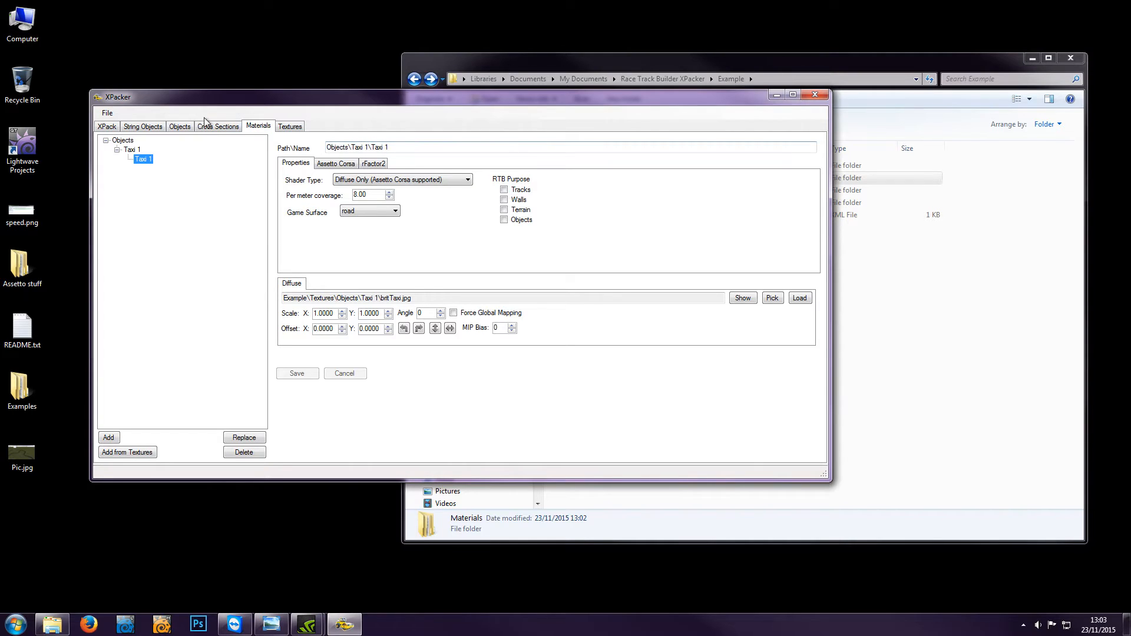
Set the Taxi 1 object's path and name to Cars\Taxi 1 and try to save it without a group
click(180, 126)
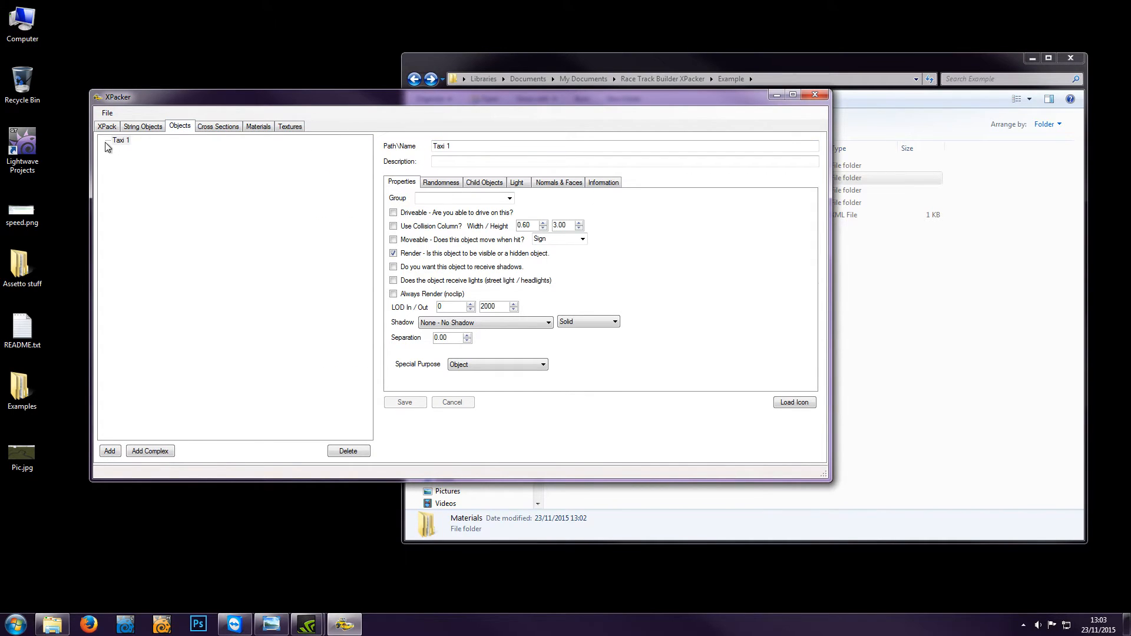
click(124, 142)
click(437, 146)
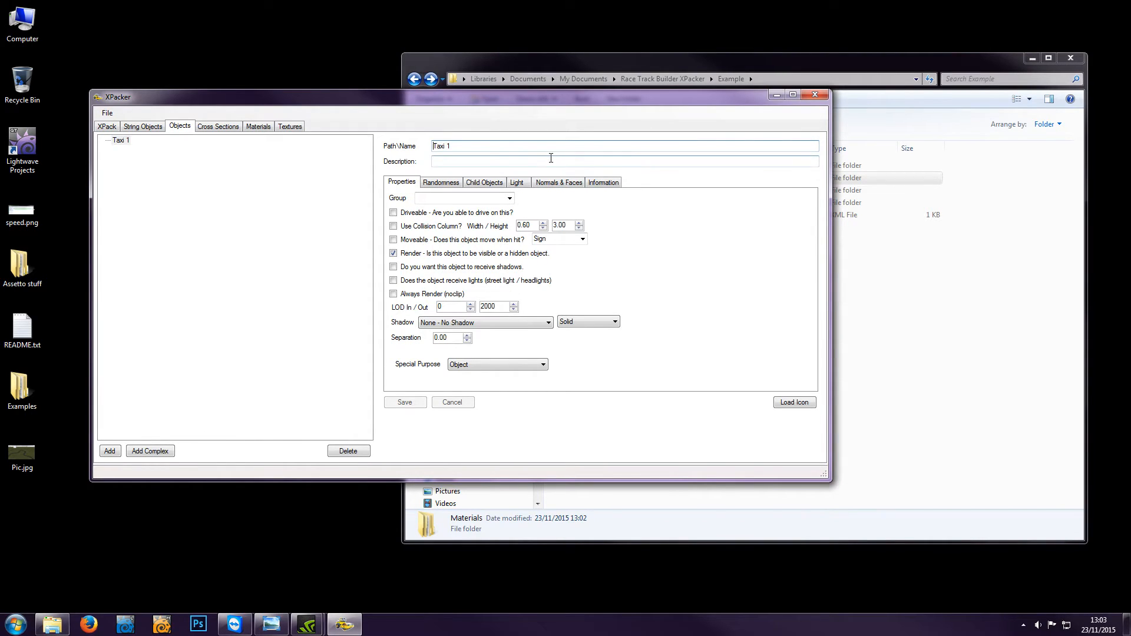
text(Cars)
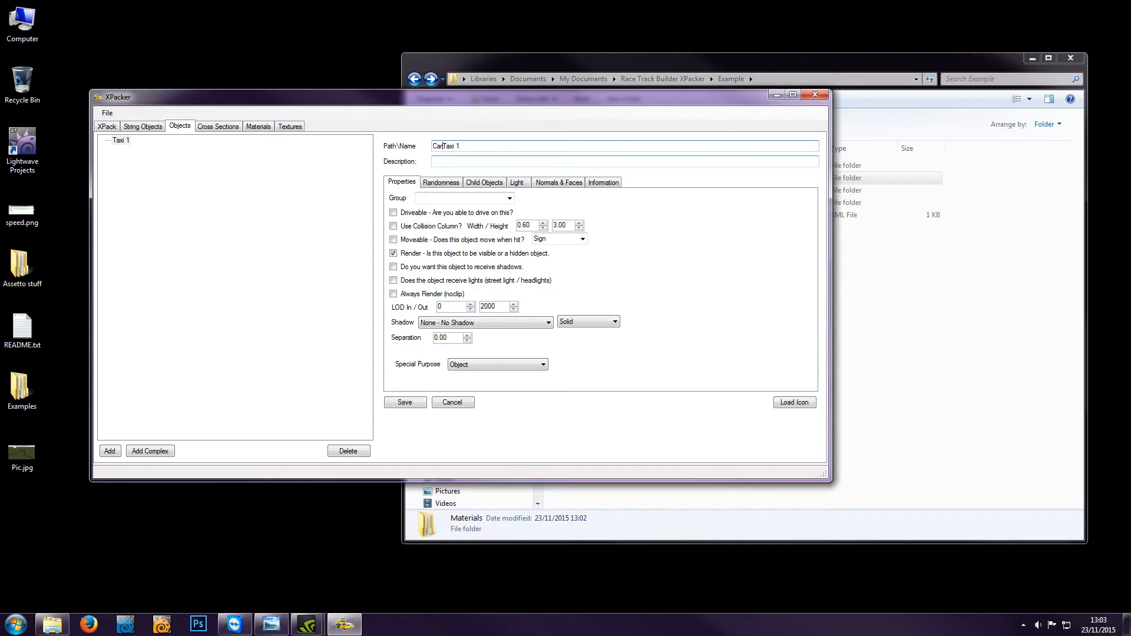
text(\)
click(412, 402)
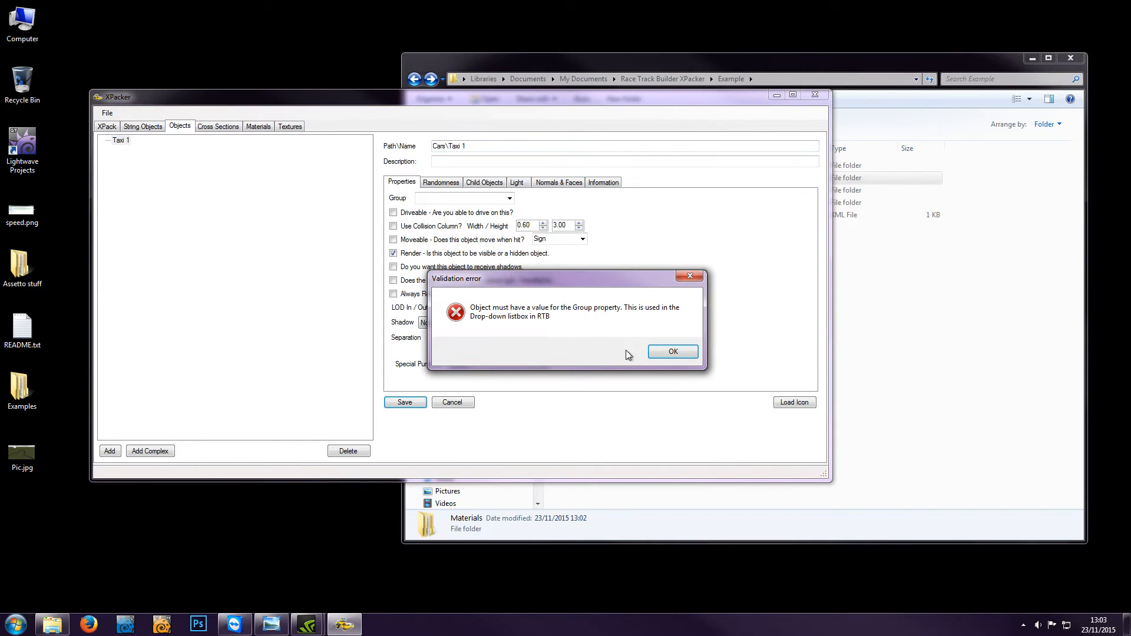
click(667, 354)
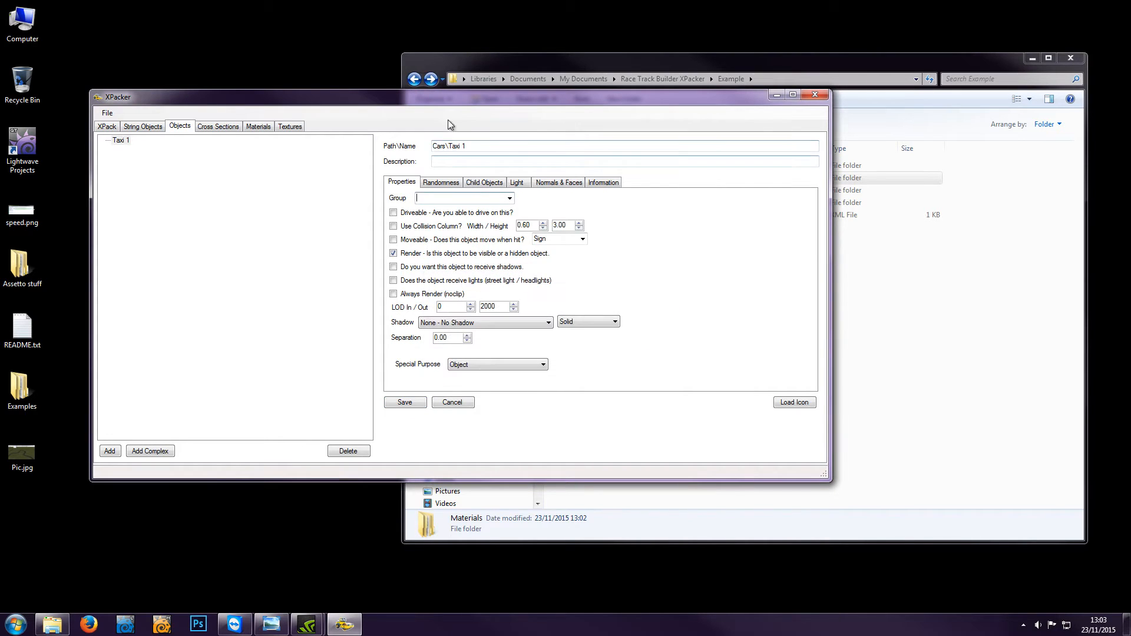
Review the available Group options for the taxi object and compare them with the object category list in the Pic.jpg screenshot
click(509, 199)
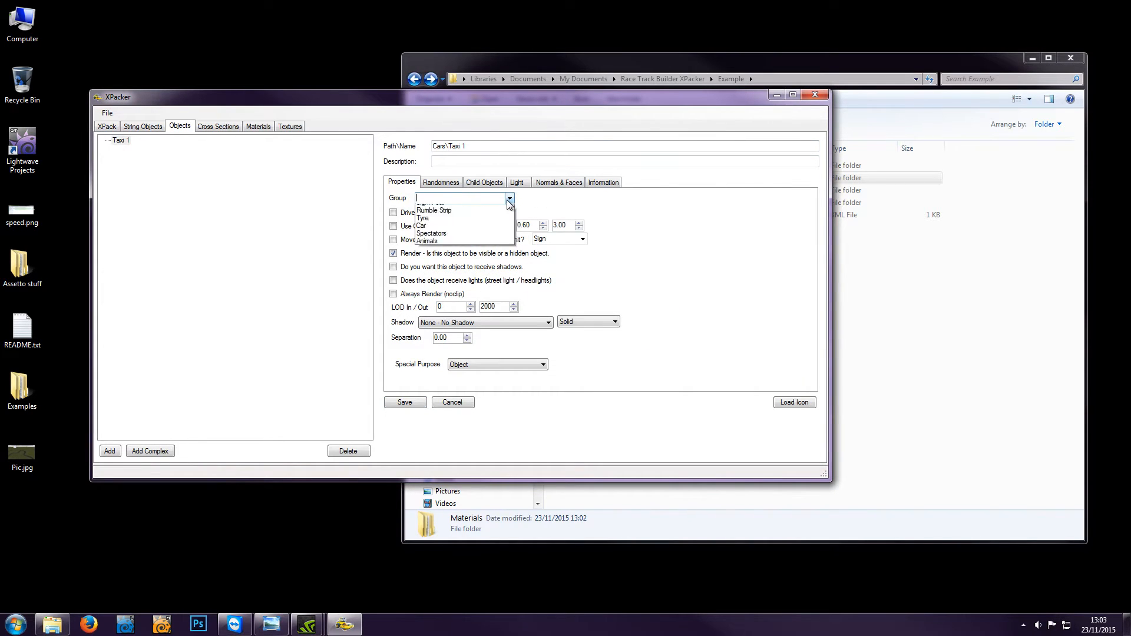
click(510, 200)
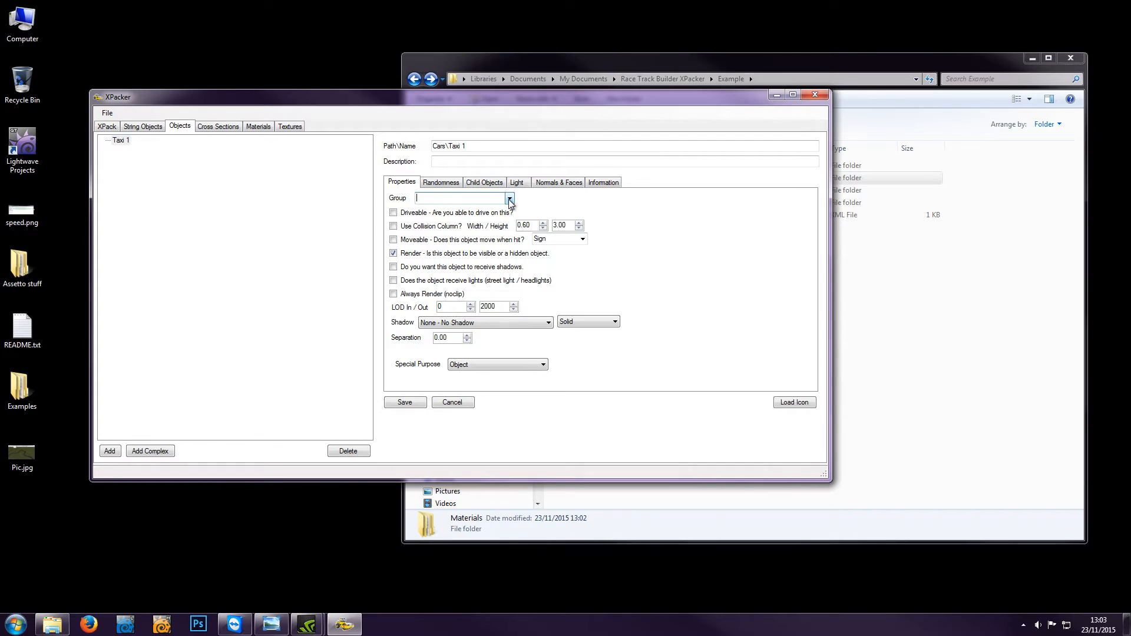
click(510, 199)
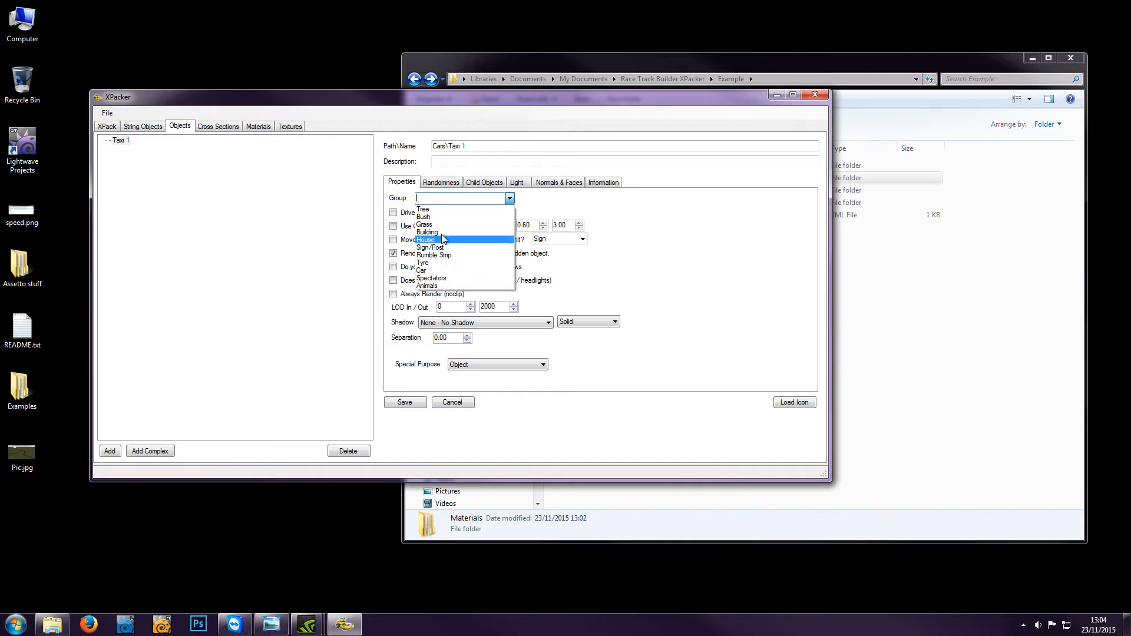
click(510, 198)
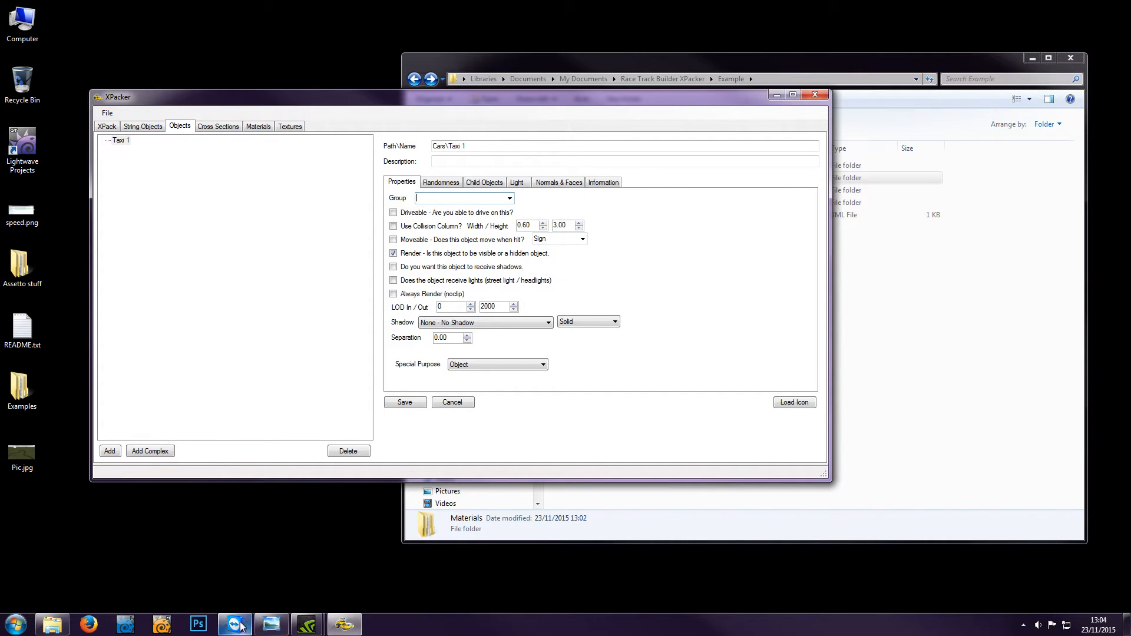
click(271, 624)
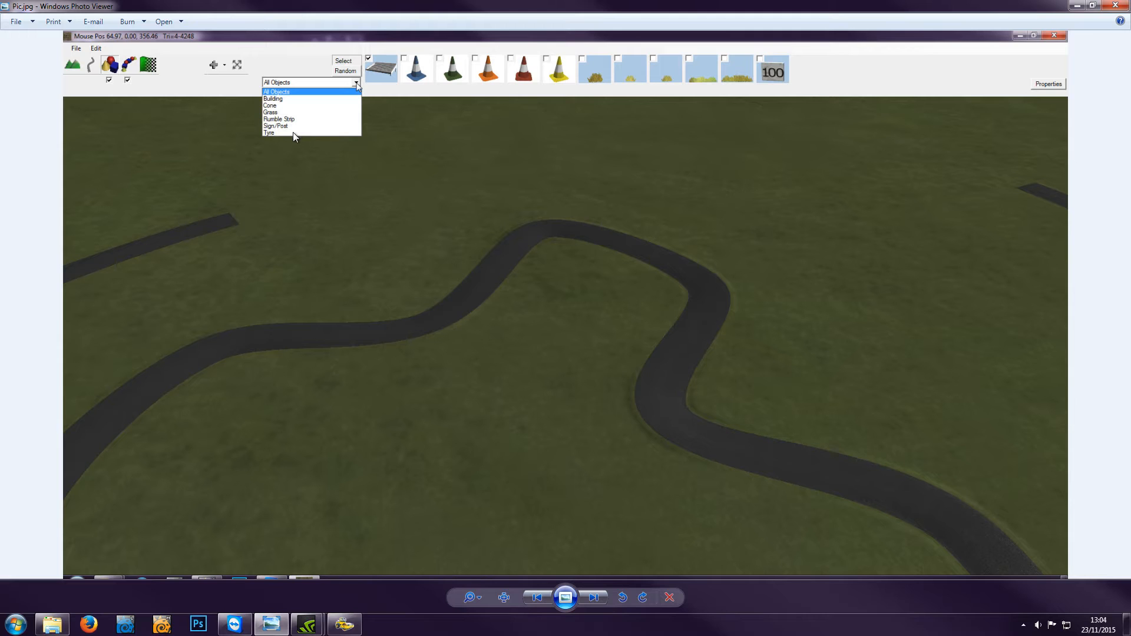
click(271, 623)
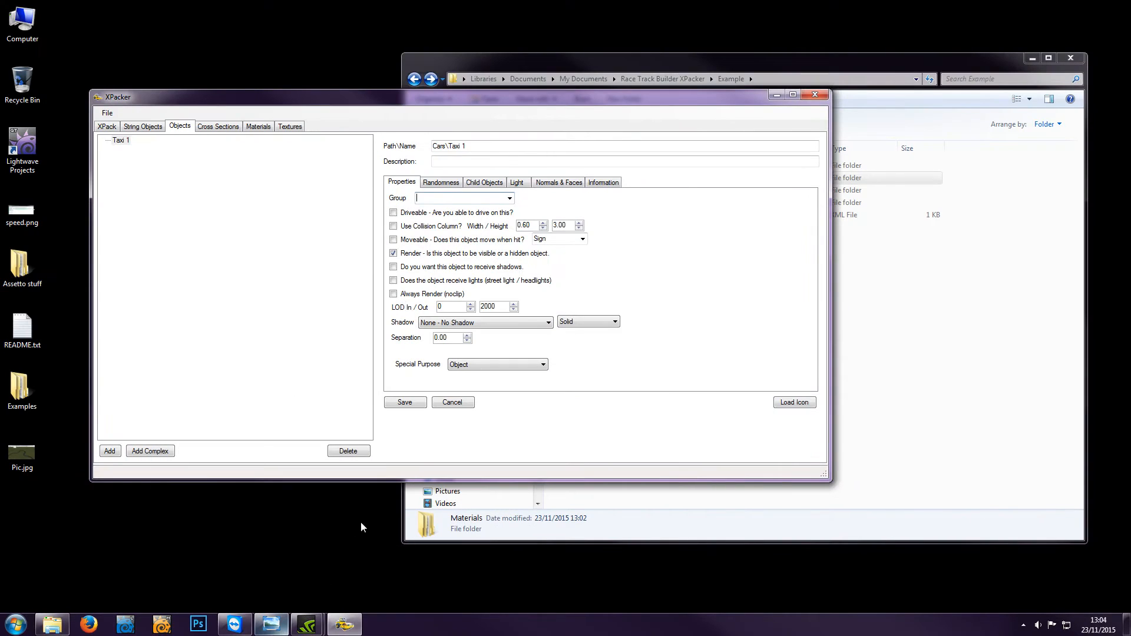
click(510, 198)
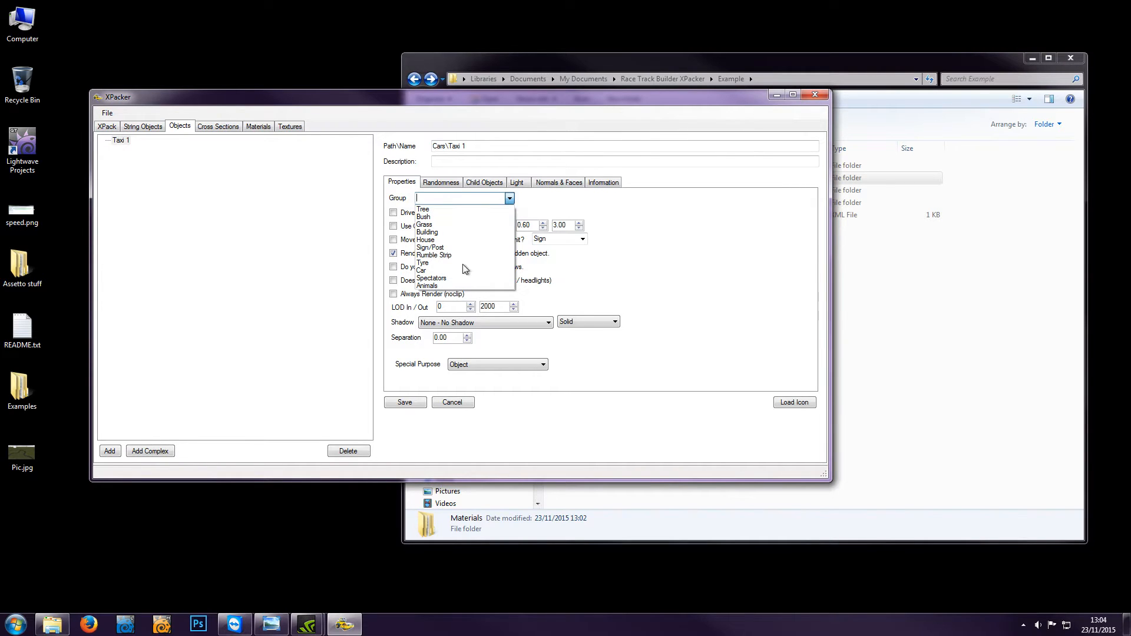
click(271, 623)
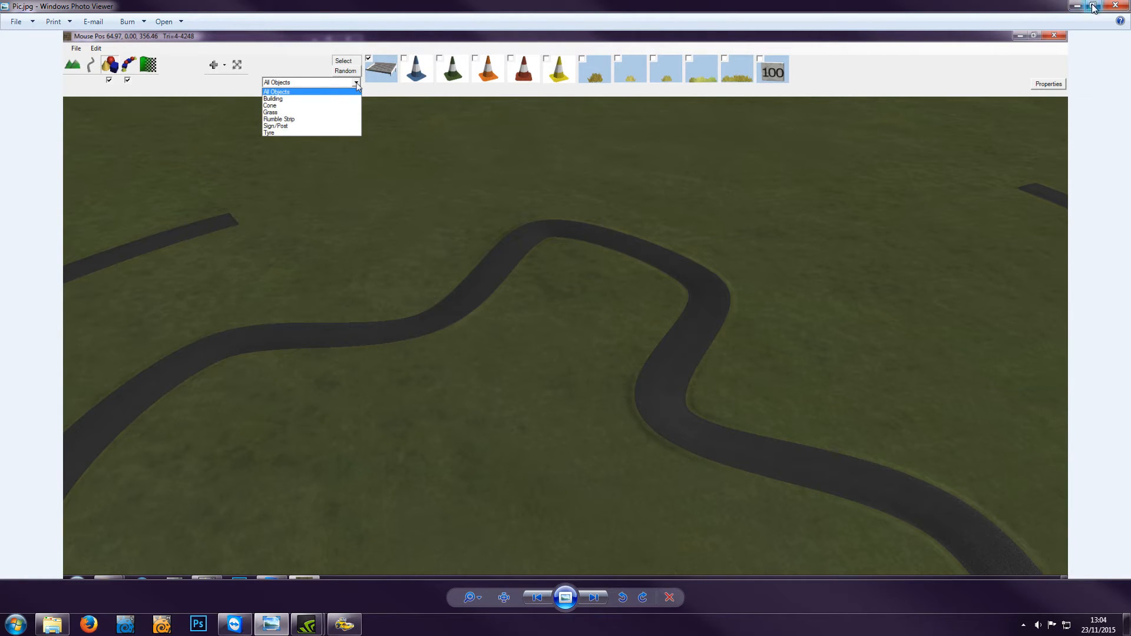
click(271, 625)
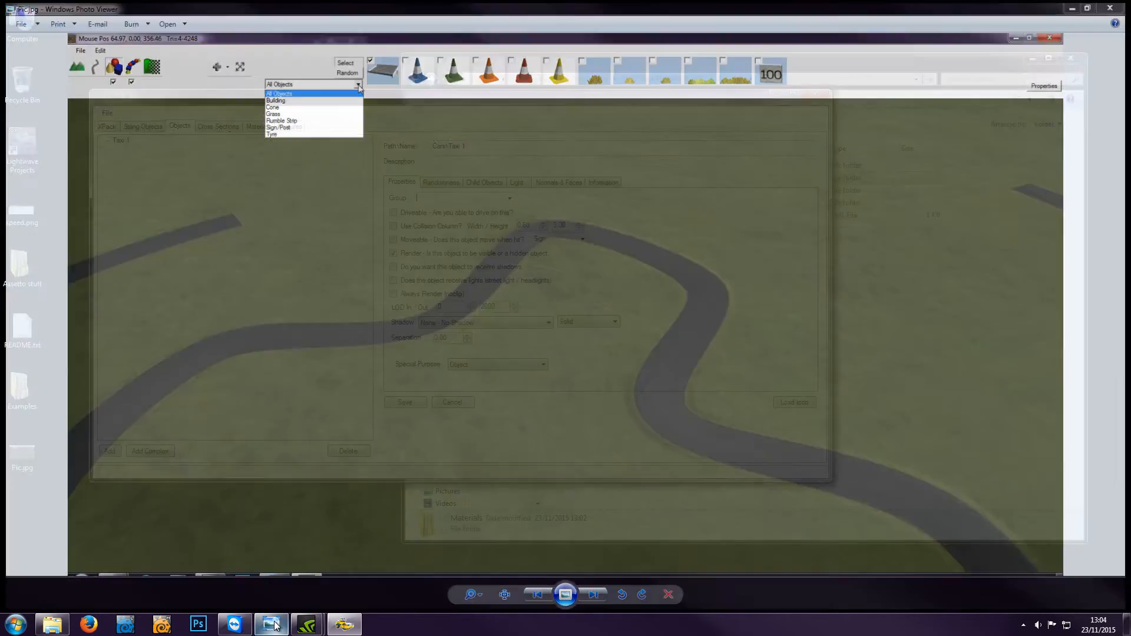
click(510, 198)
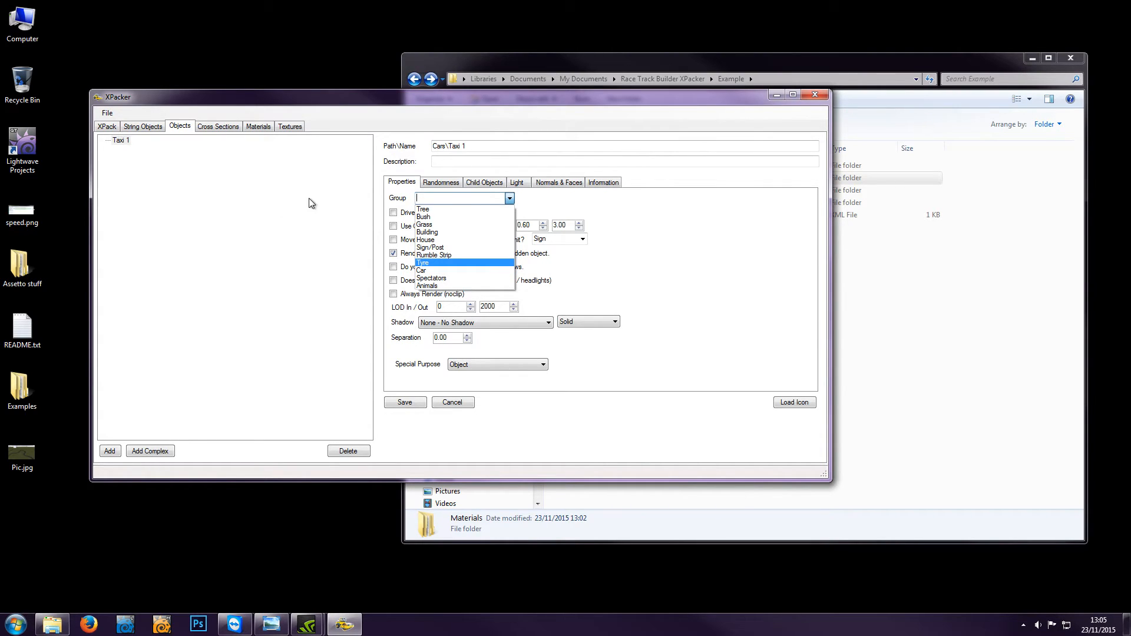
Set the taxi object's group to the custom name Banana, save it, and check the category list in Pic.jpg again
click(446, 198)
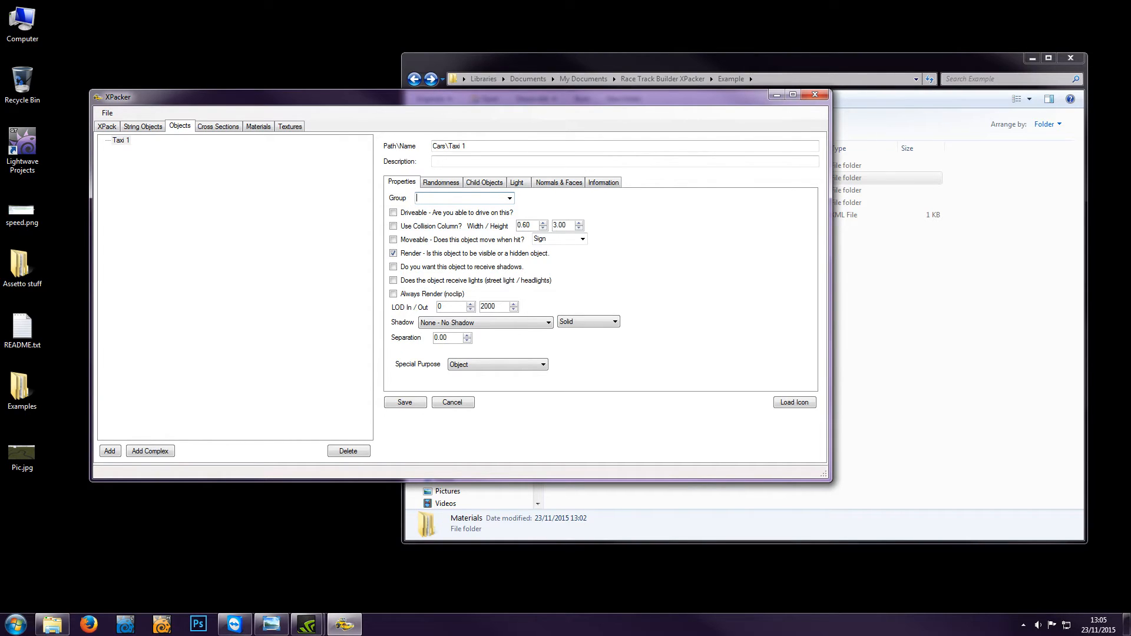
text(Banana)
click(411, 402)
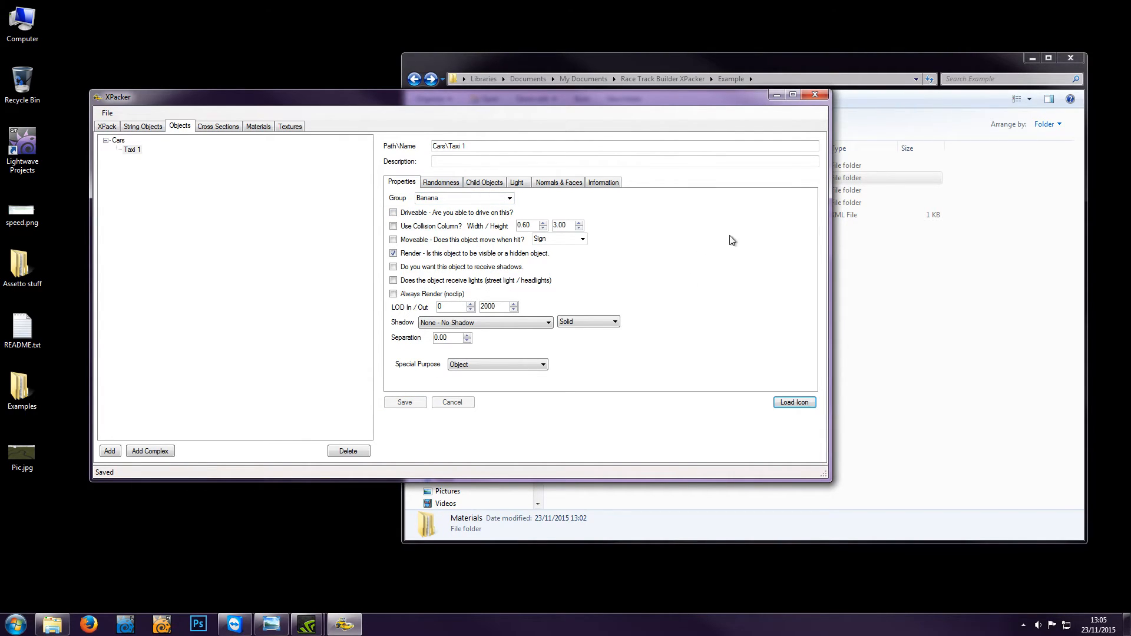
click(271, 625)
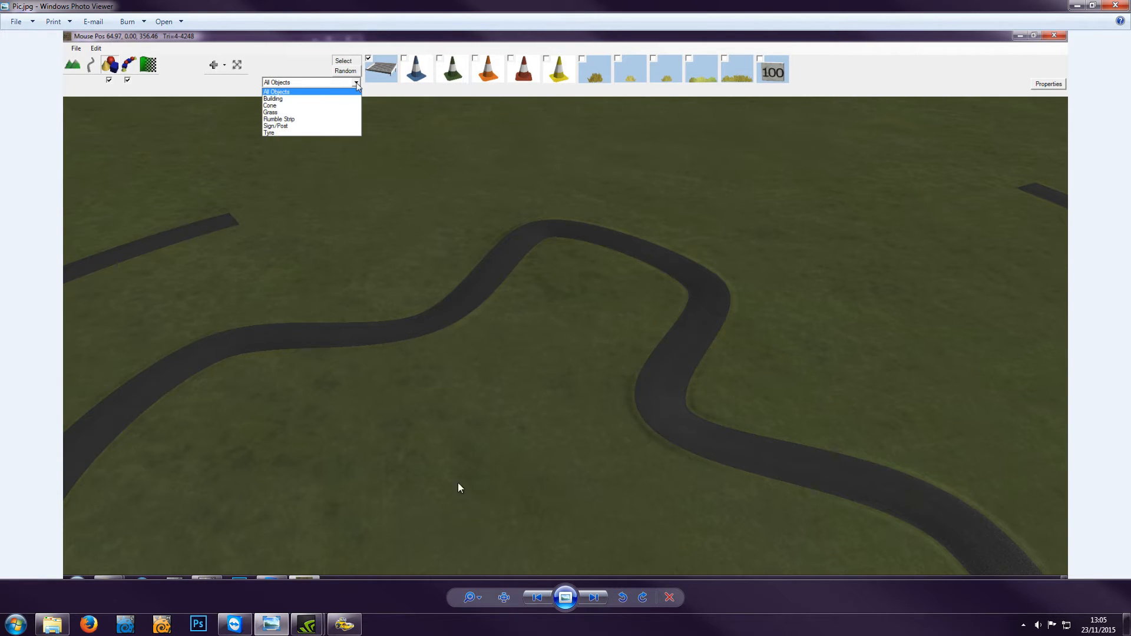
click(271, 624)
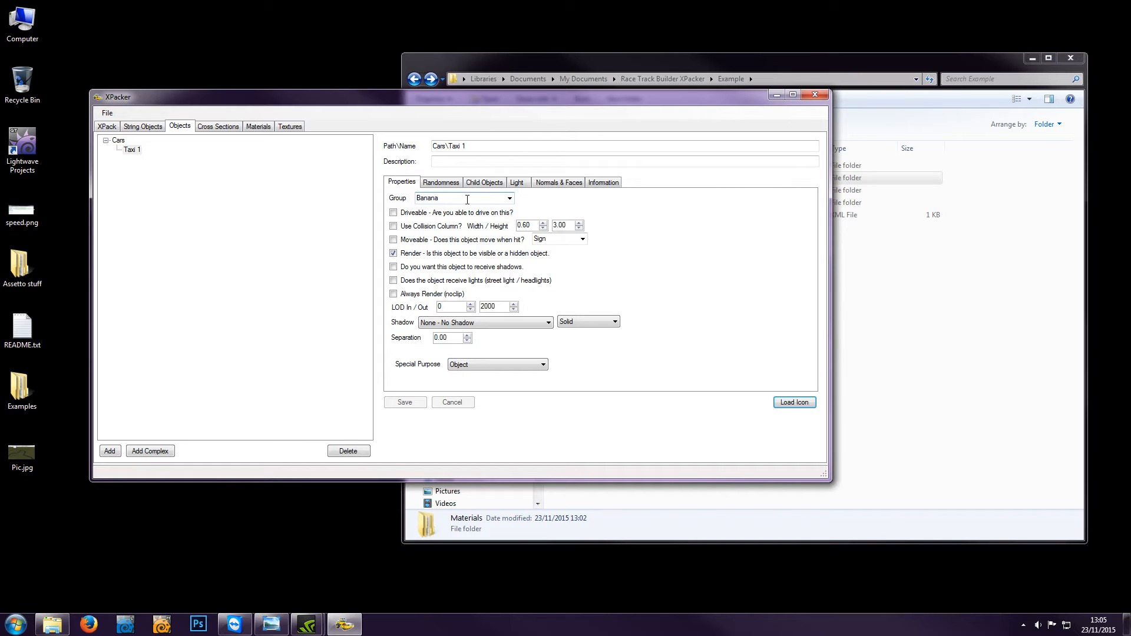
Change the taxi object's group to the custom name Vehicles and check the predefined group options
click(429, 197)
text(Vehicles)
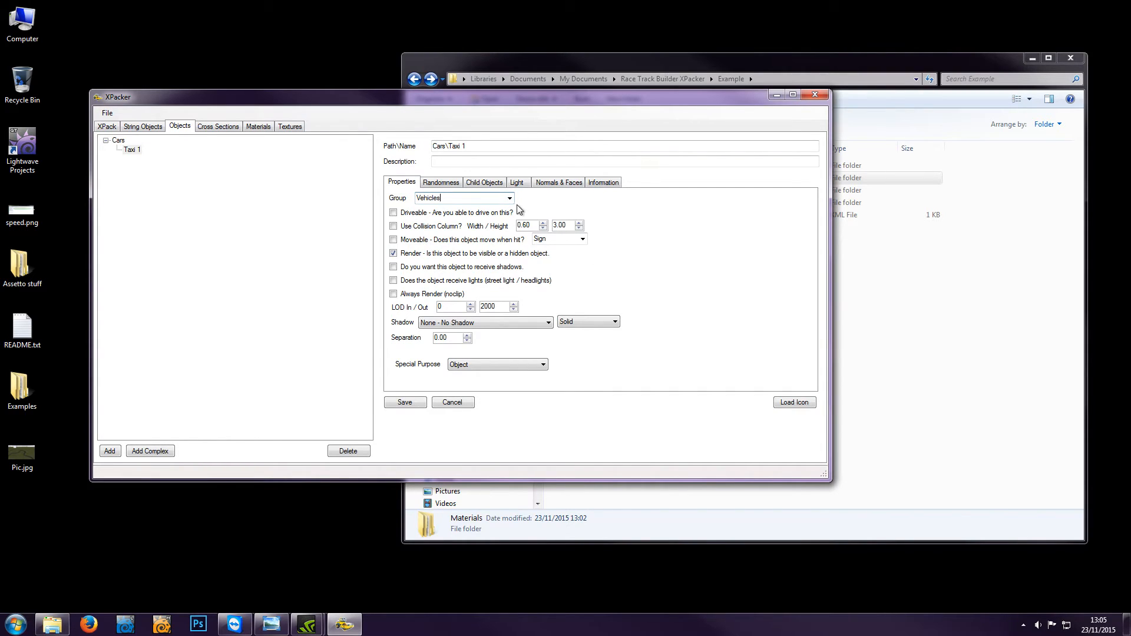
click(509, 198)
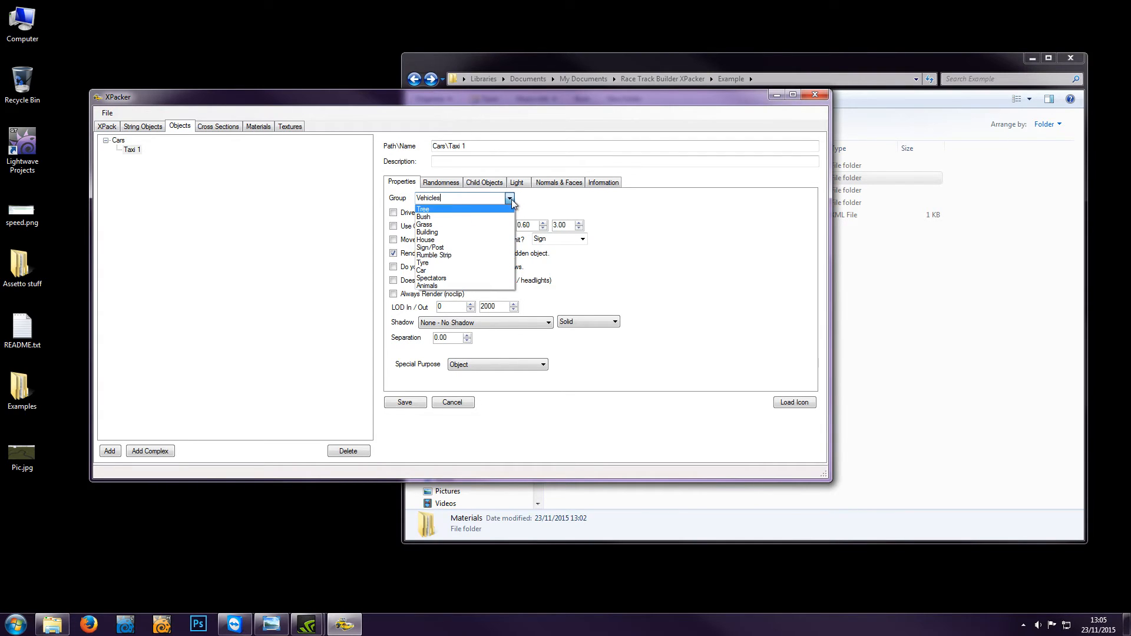
click(510, 198)
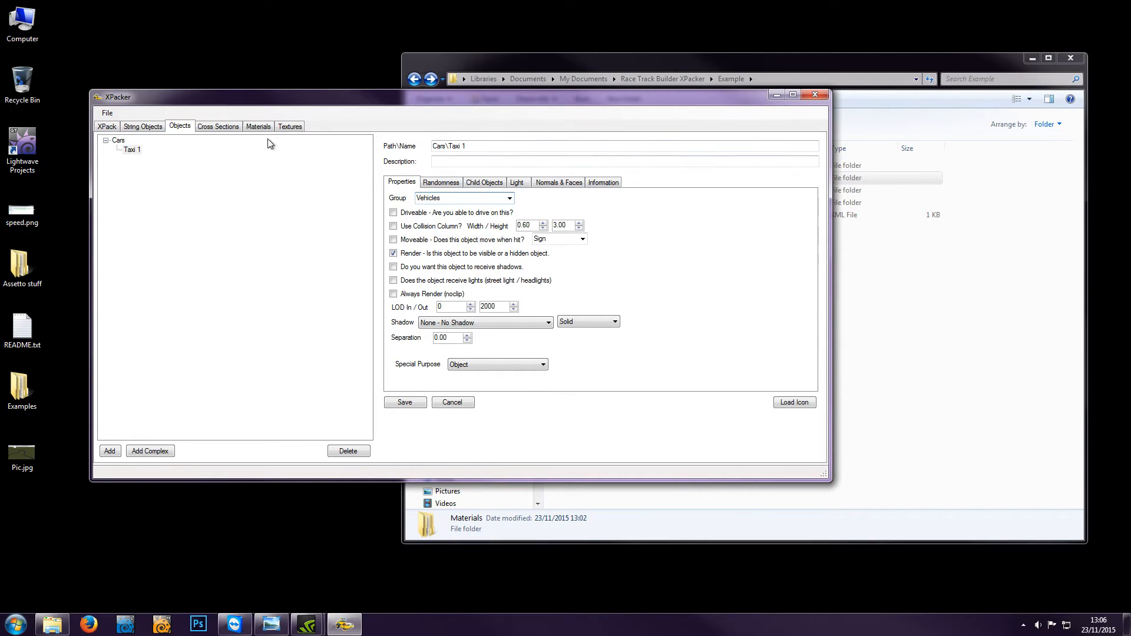
click(476, 162)
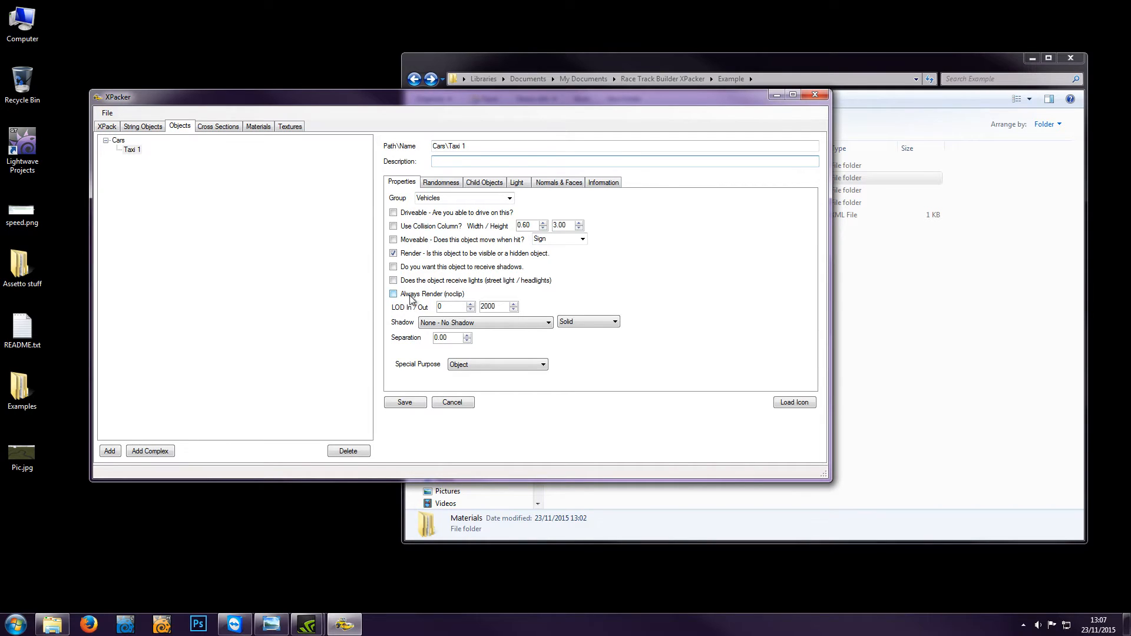
Set the taxi's shadow to Casts - Object casts a shadow, with the Solid shadow type
click(498, 328)
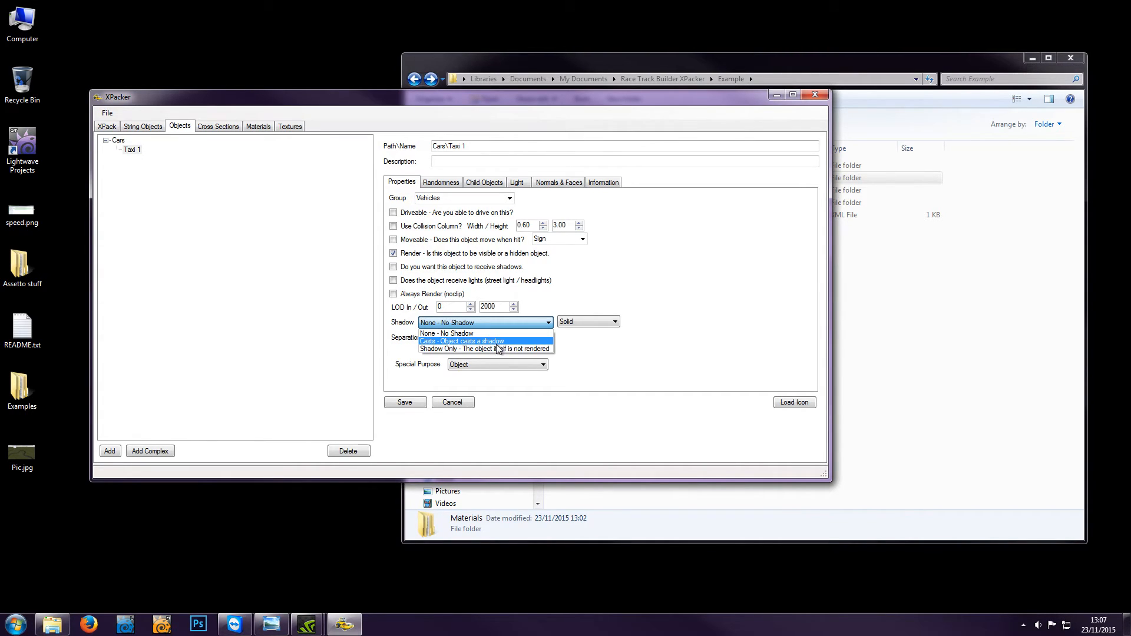
click(489, 343)
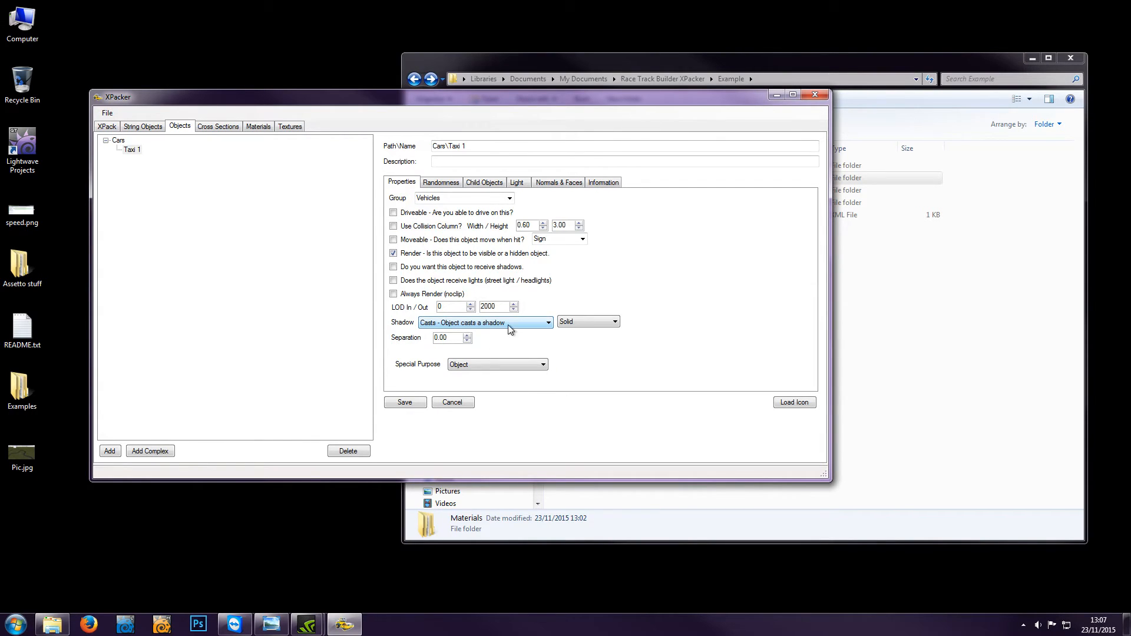
click(592, 322)
click(615, 324)
click(614, 323)
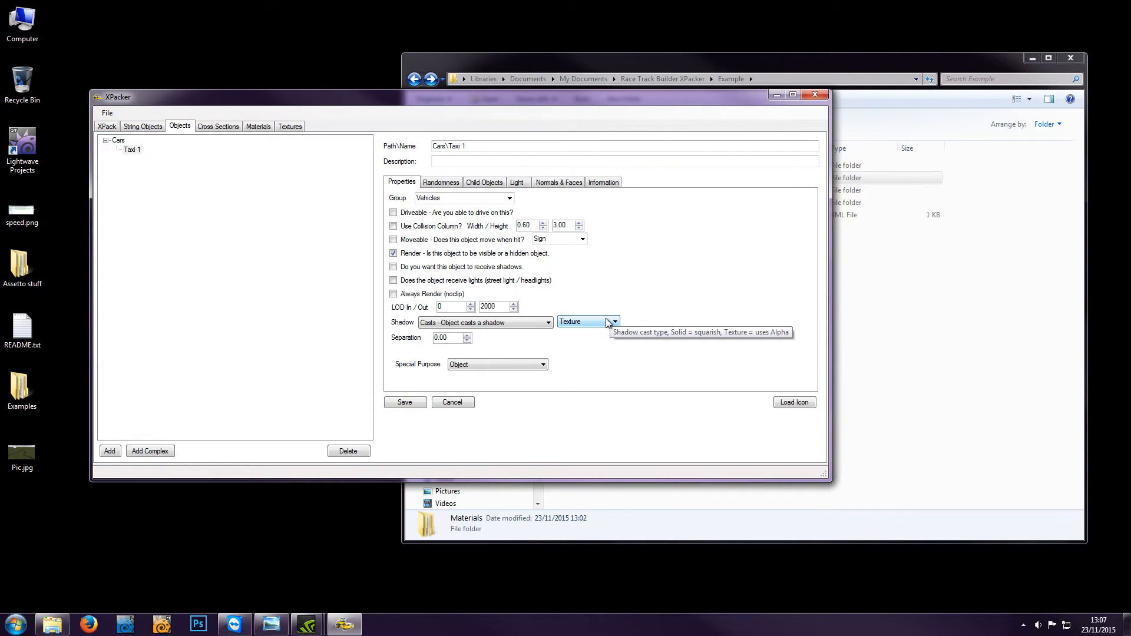
click(600, 324)
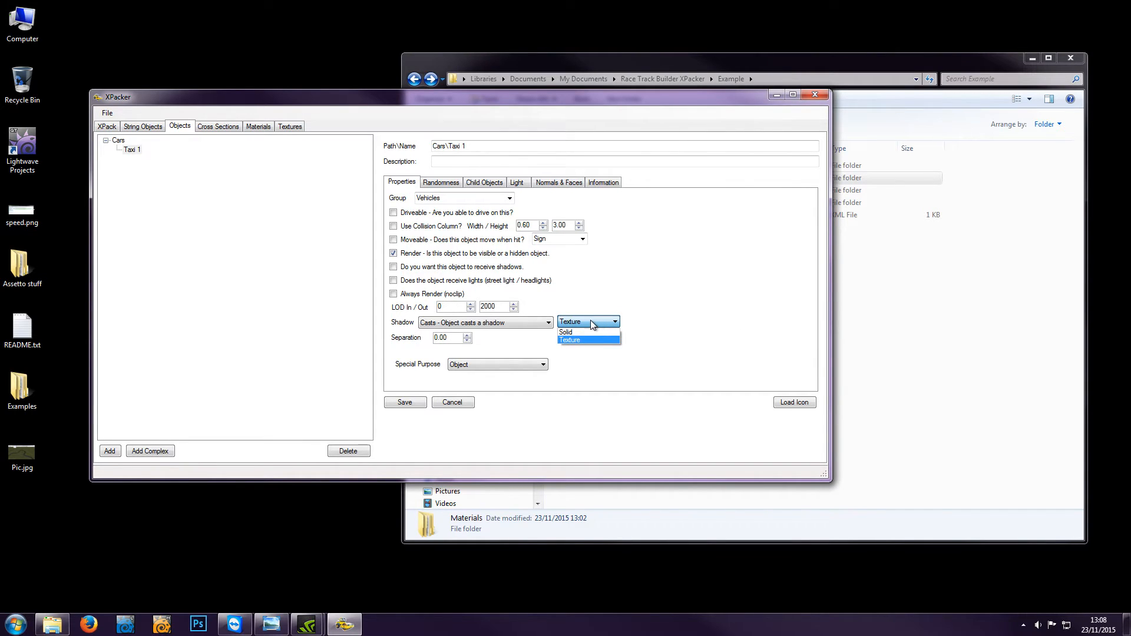
click(589, 332)
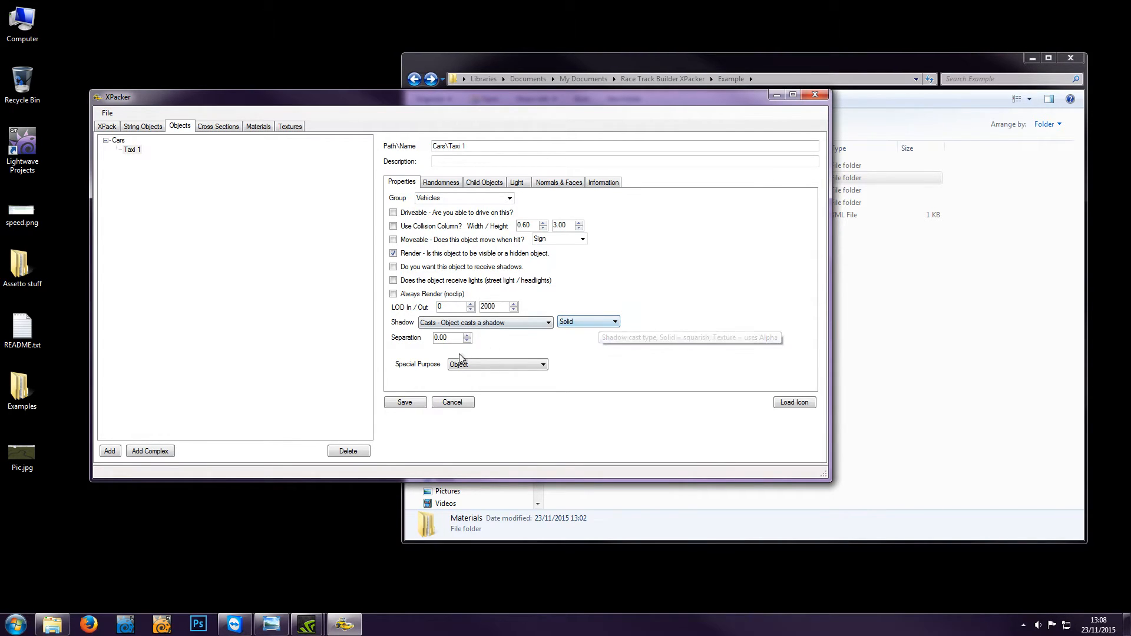
Review the Special Purpose options, keep Object selected for the taxi, and save the object
click(482, 364)
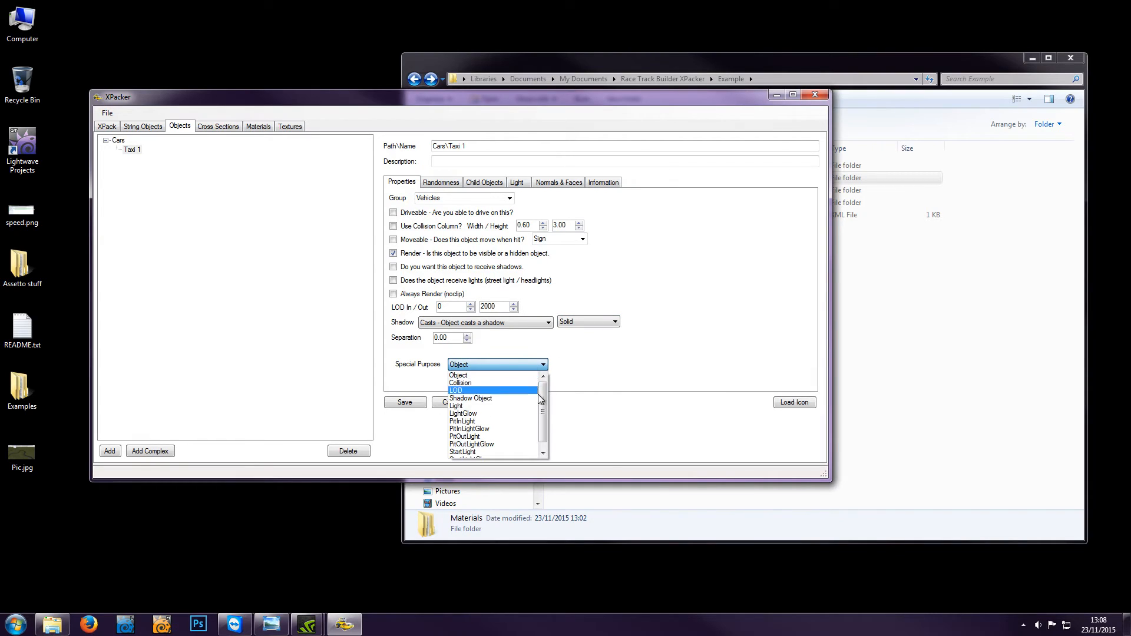
drag(542, 399, 543, 394)
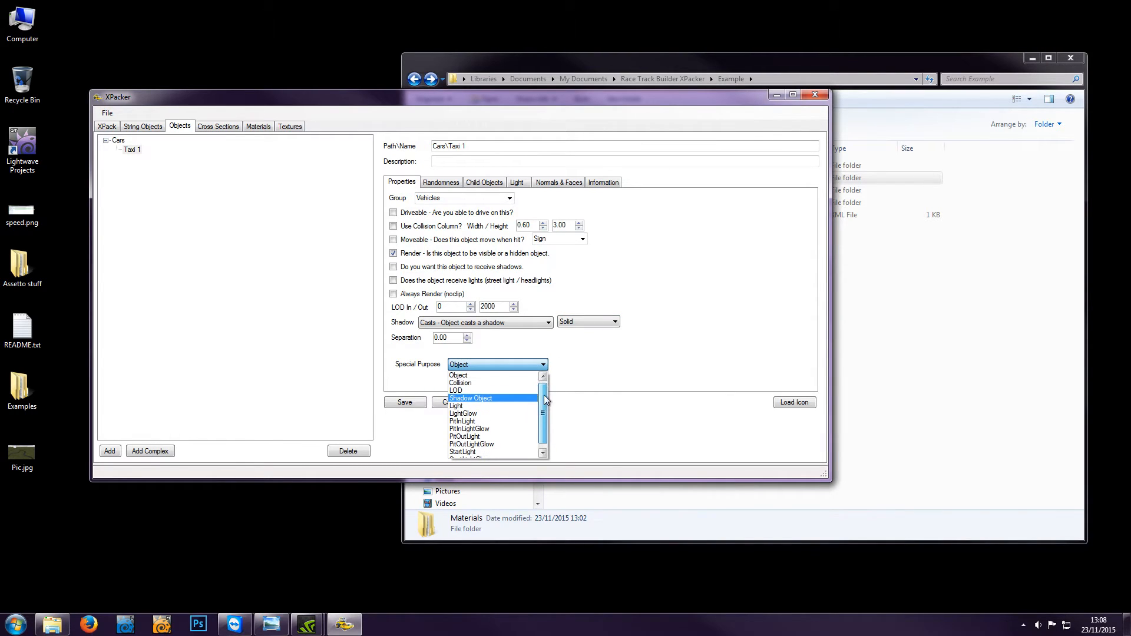
click(490, 376)
click(499, 364)
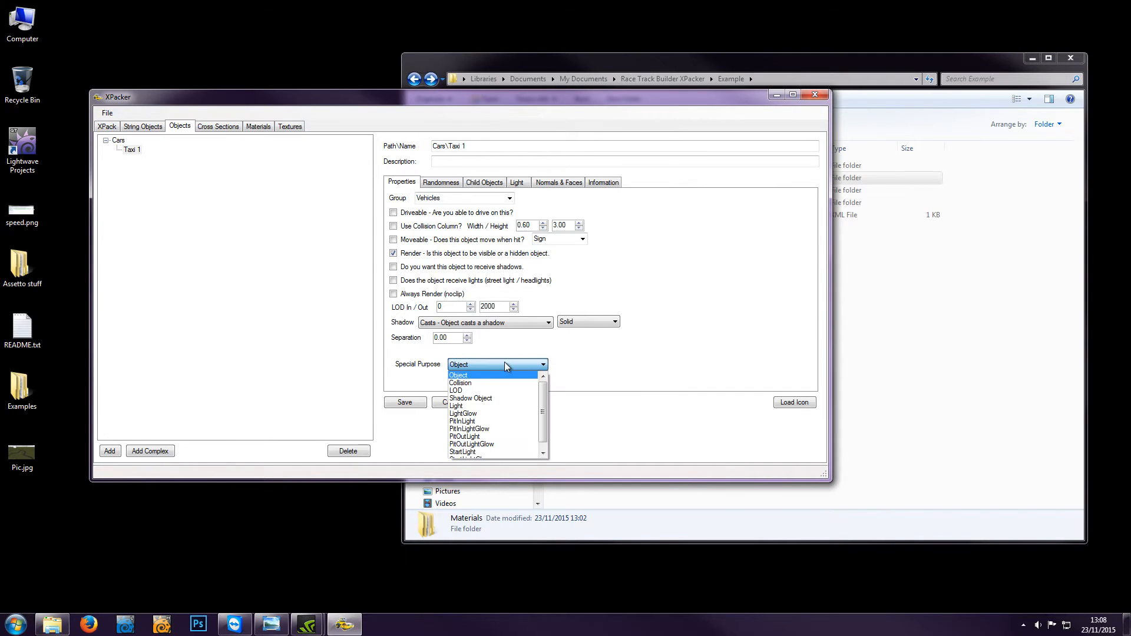
click(515, 364)
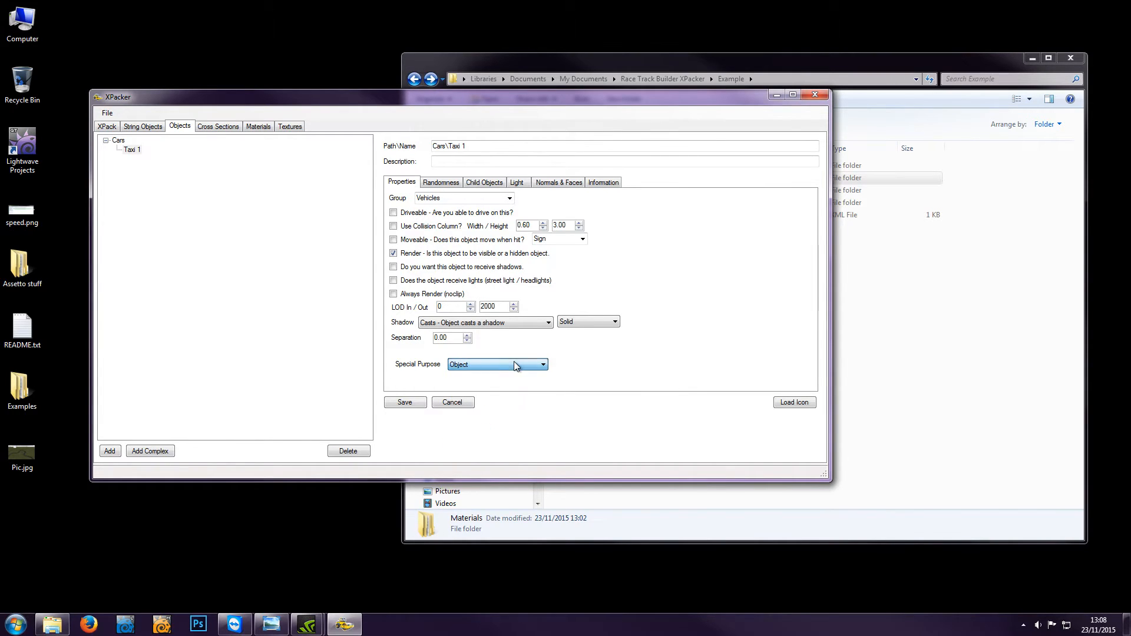
click(408, 403)
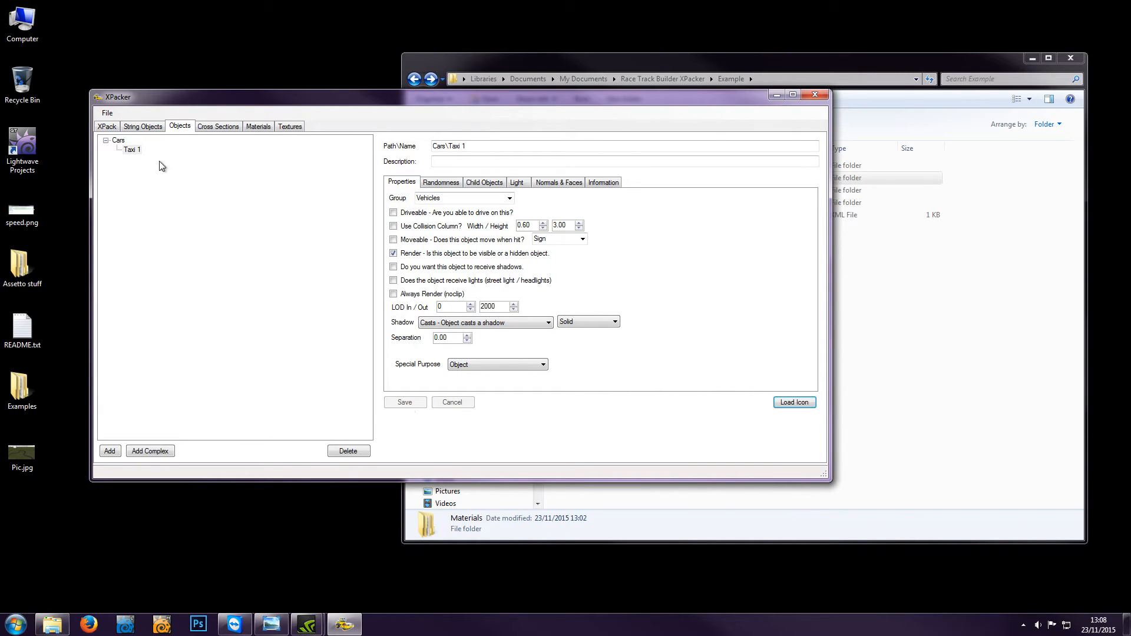
Switch to Windows Explorer and inspect the taxi's files in the Example pack's Objects\Cars folder
click(866, 67)
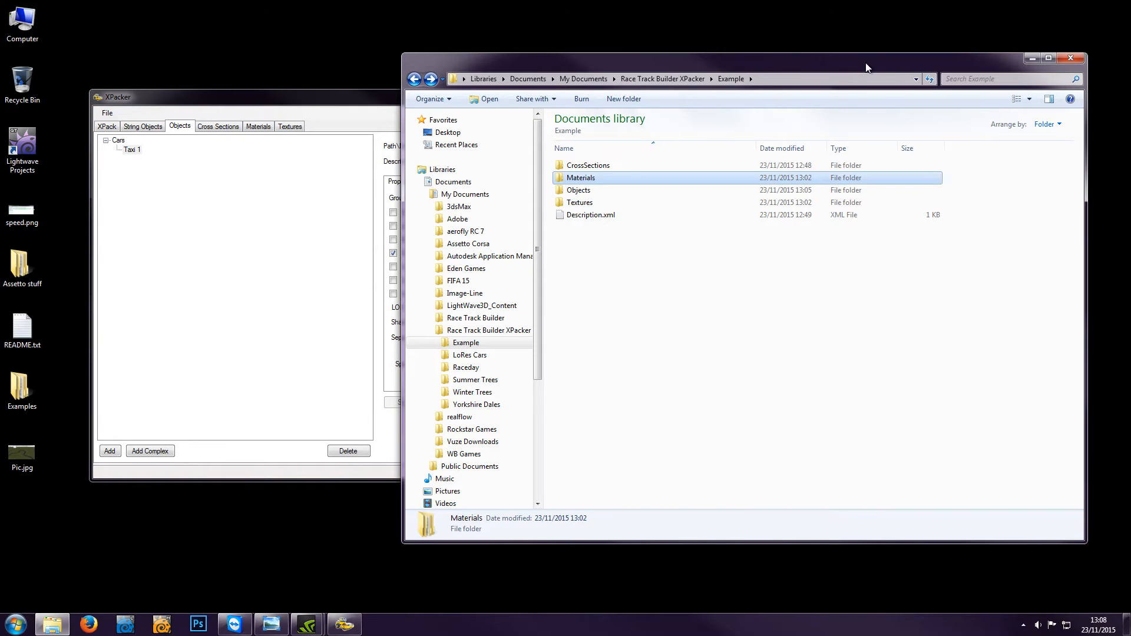
double_click(580, 190)
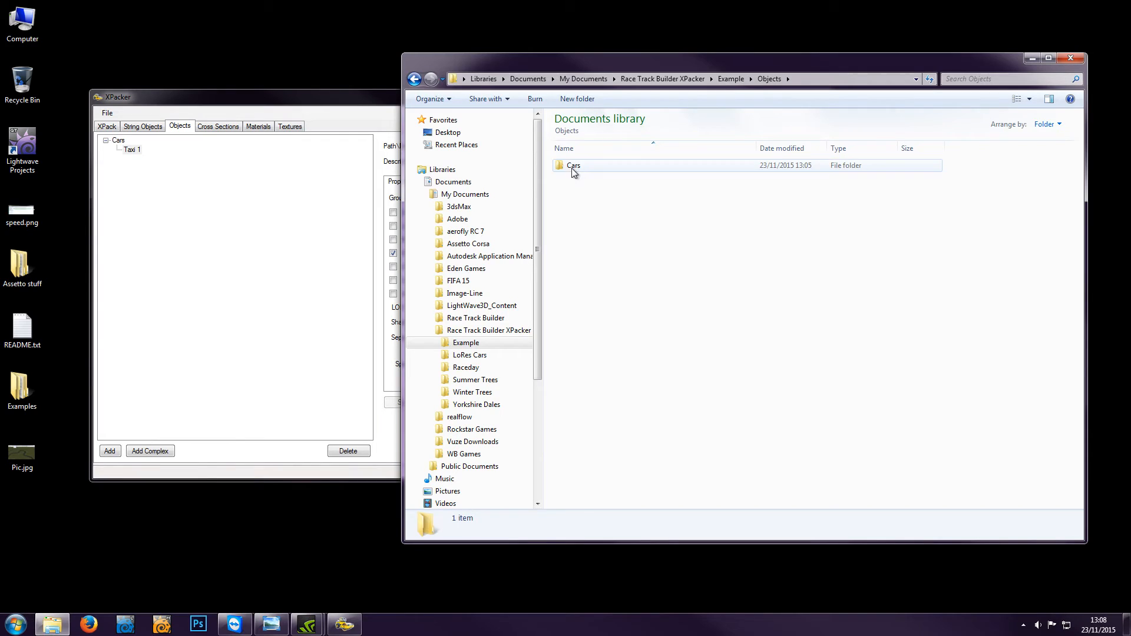
double_click(571, 166)
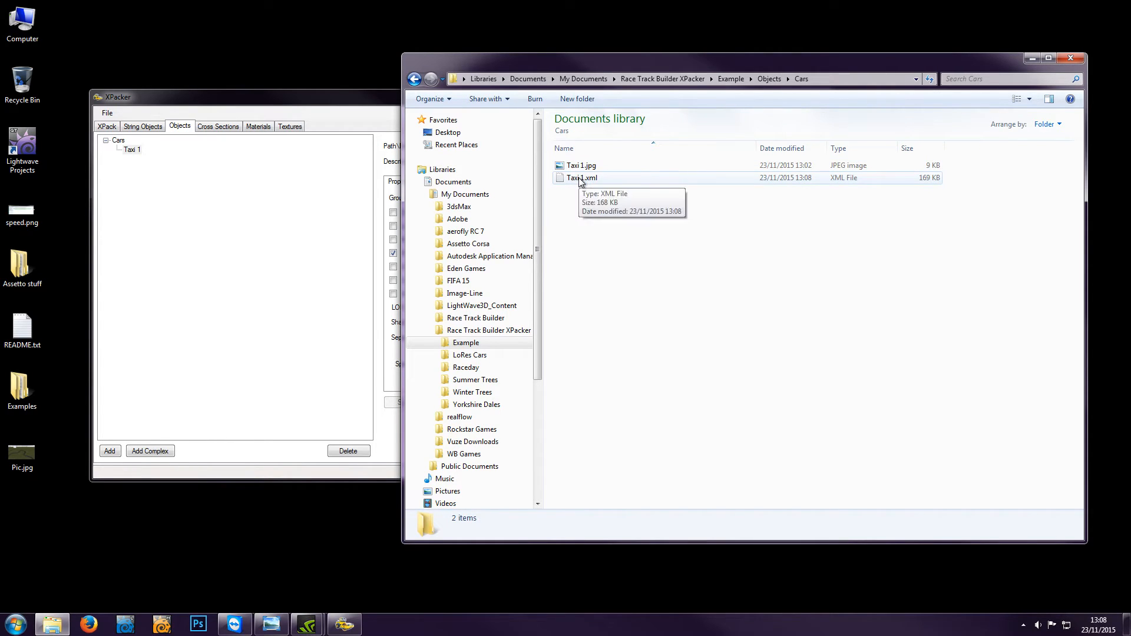
key(BackSpace)
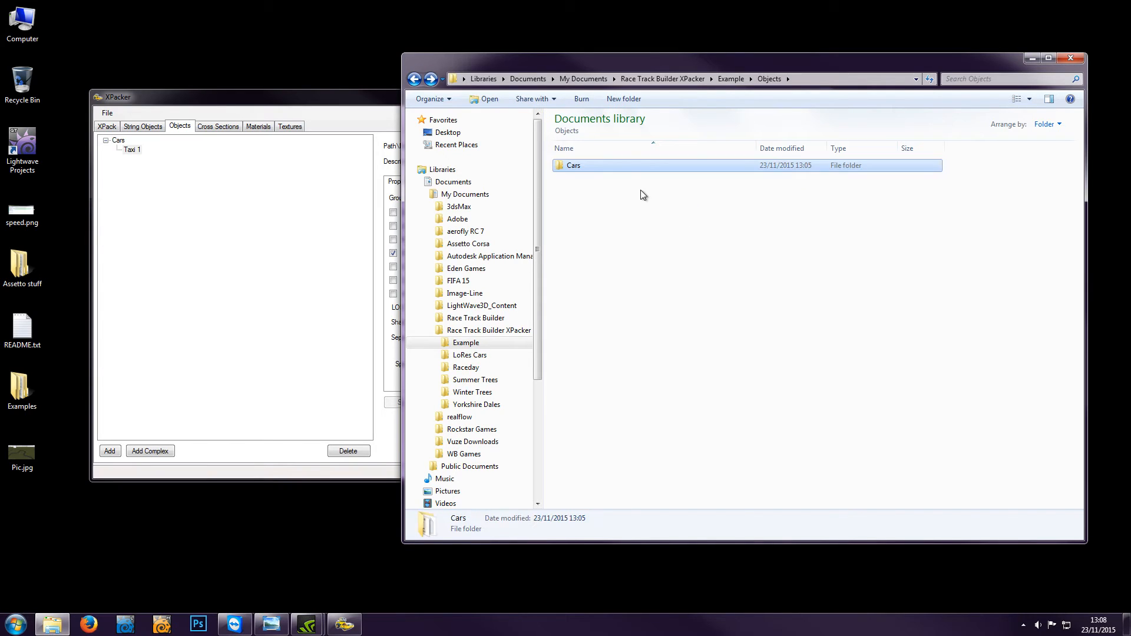
key(BackSpace)
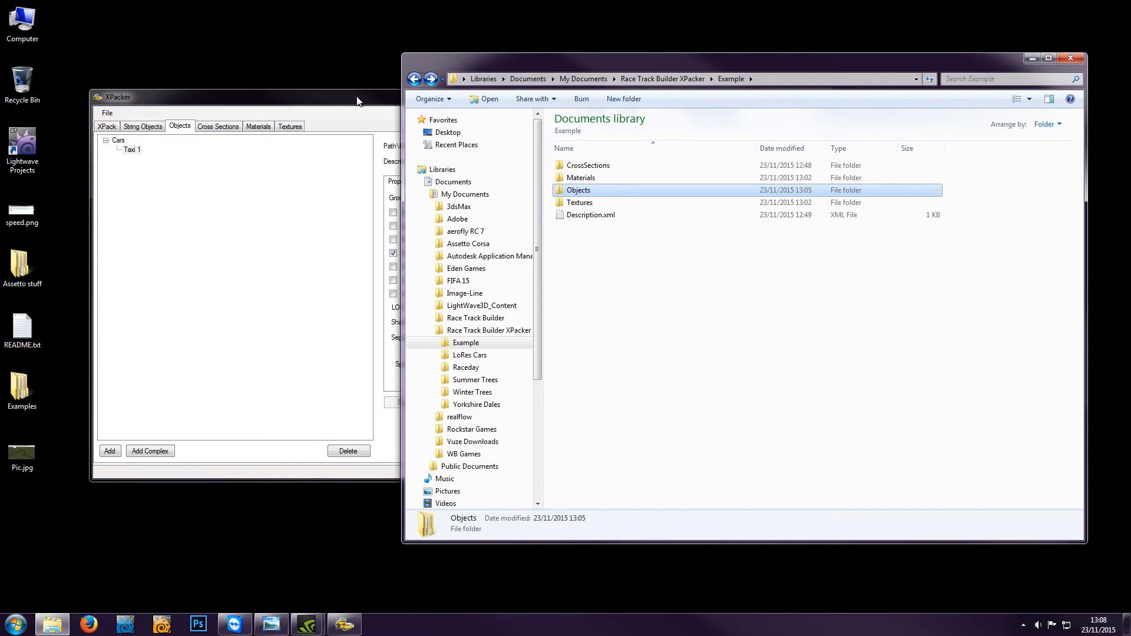
key(alt+Right)
key(alt+Right)
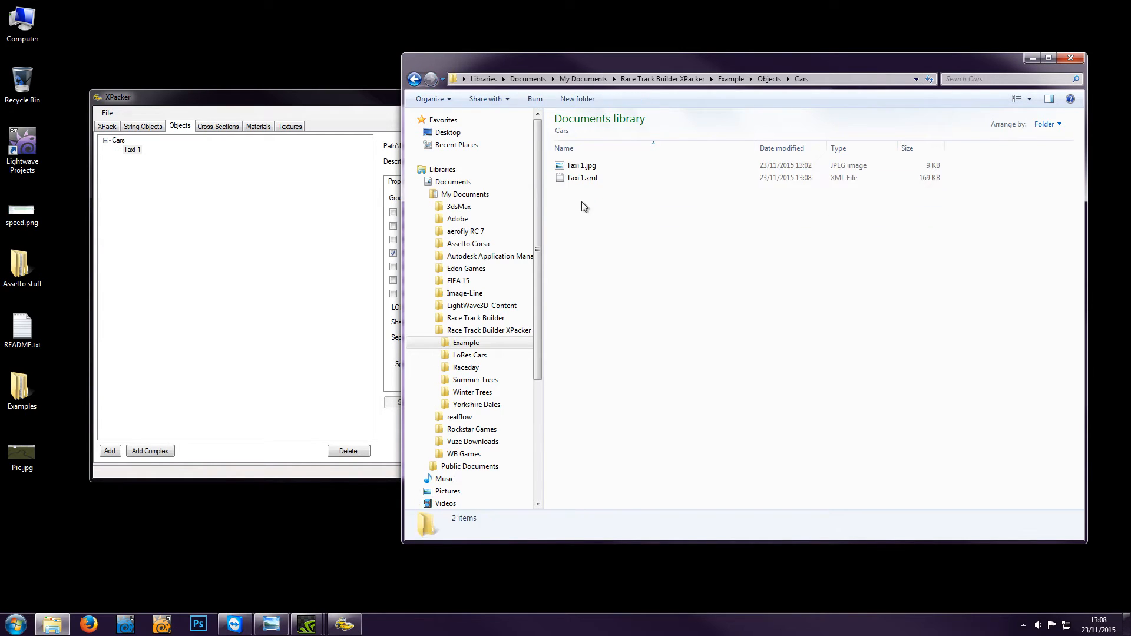
Examine the object thumbnails in Pic.jpg, view the Taxi 1.jpg icon image, and close it
click(364, 102)
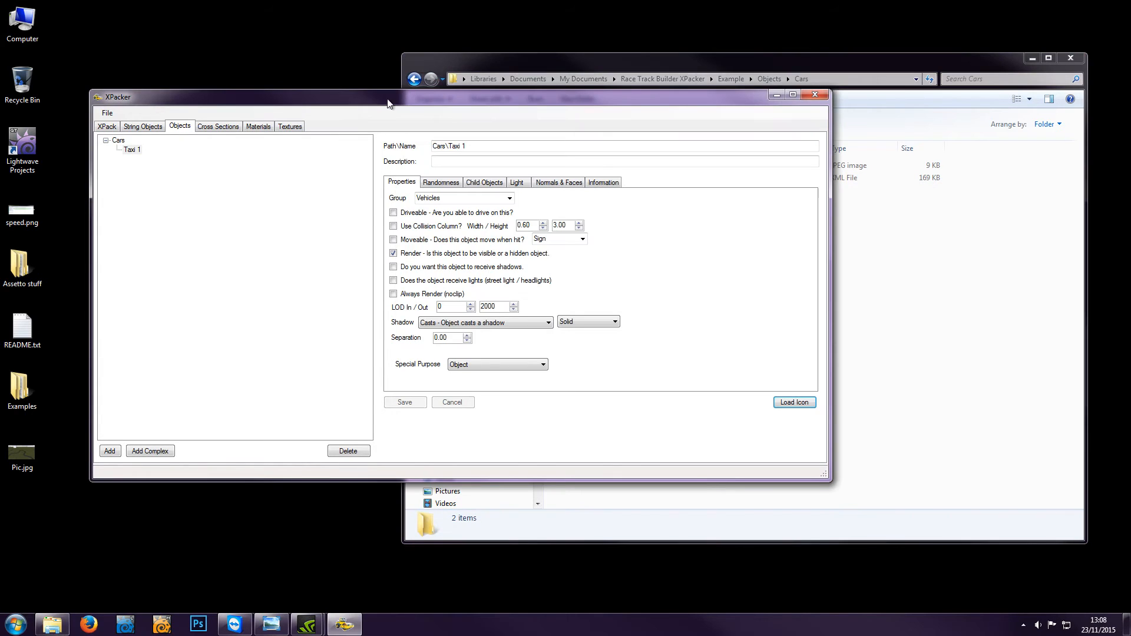
click(581, 58)
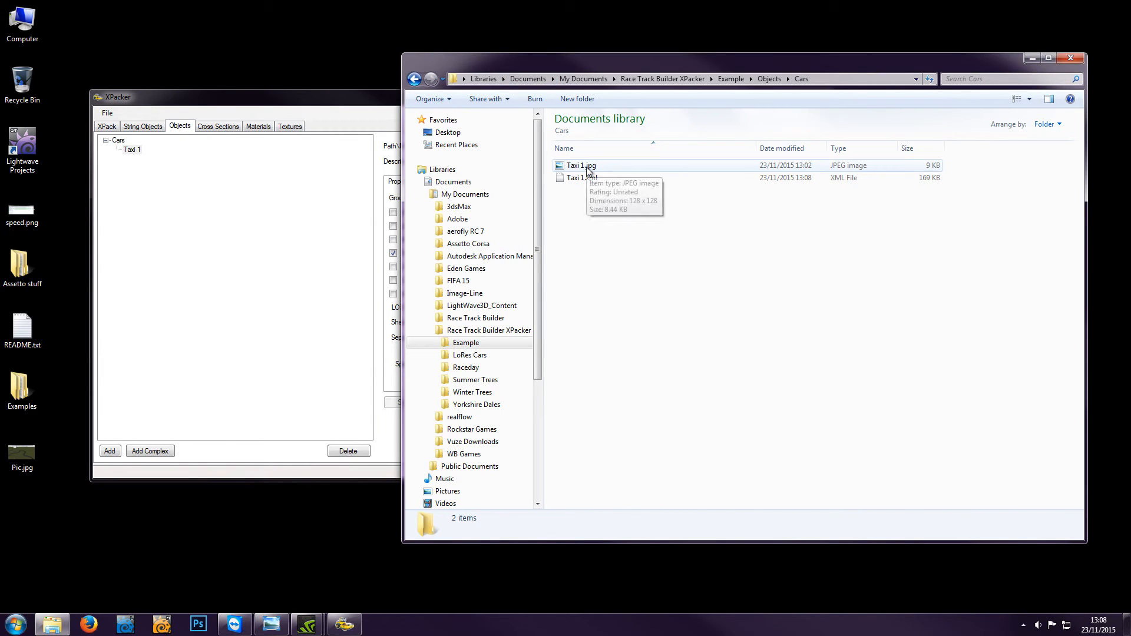
click(588, 168)
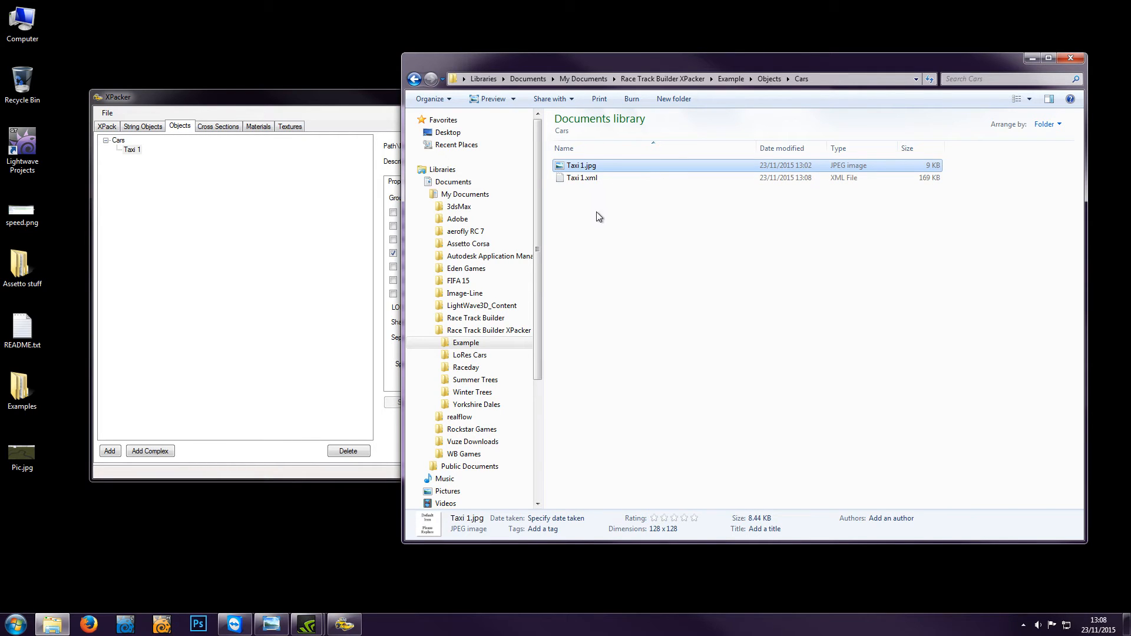
click(271, 624)
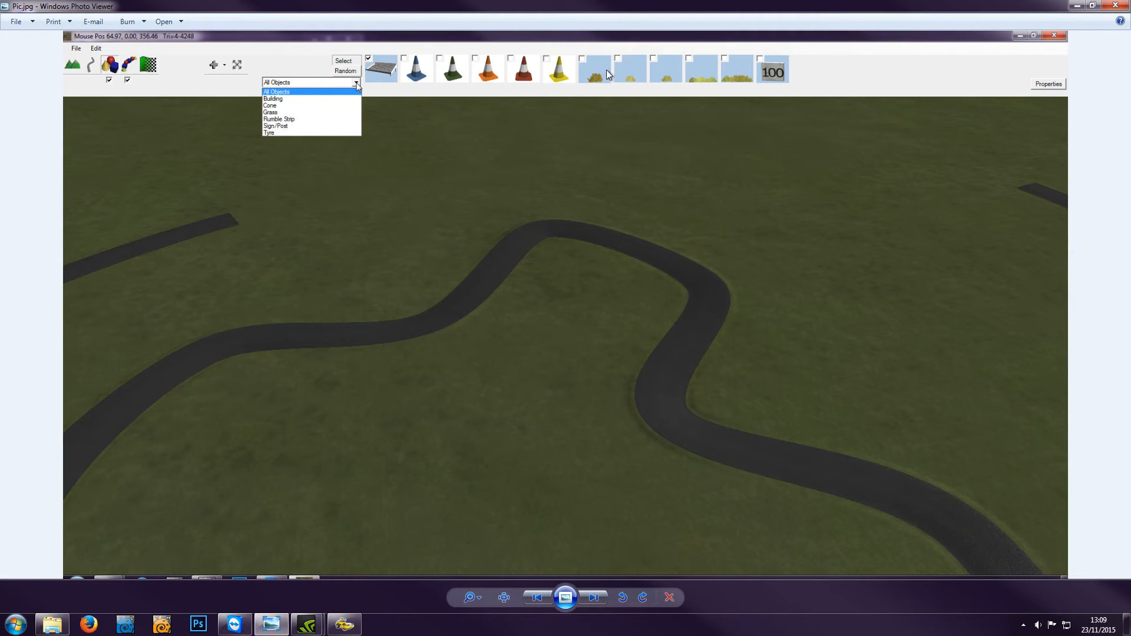
click(1077, 5)
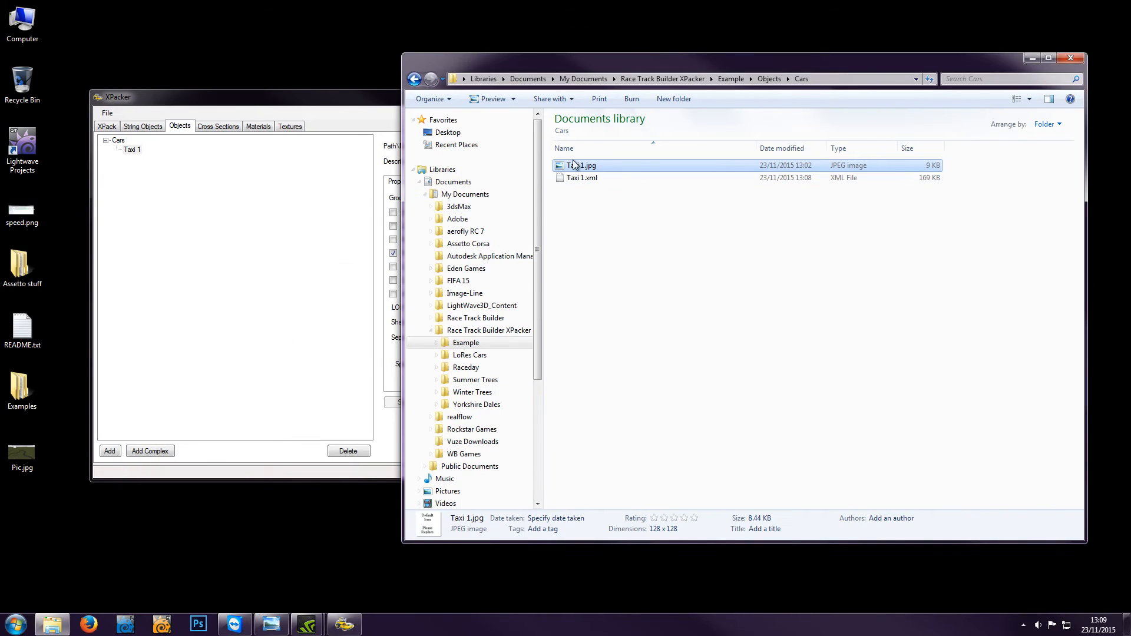
double_click(574, 165)
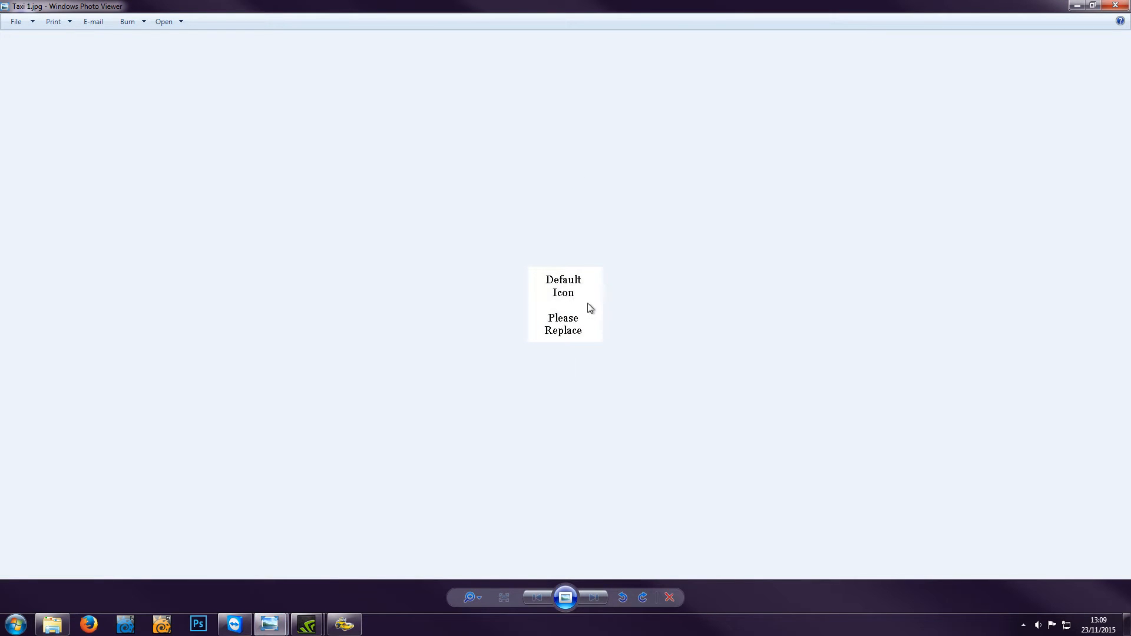
click(1116, 5)
Switch back to XPacker, look at the icon file picker for Taxi 1, cancel it, and check the XPack page before returning to Objects
click(350, 100)
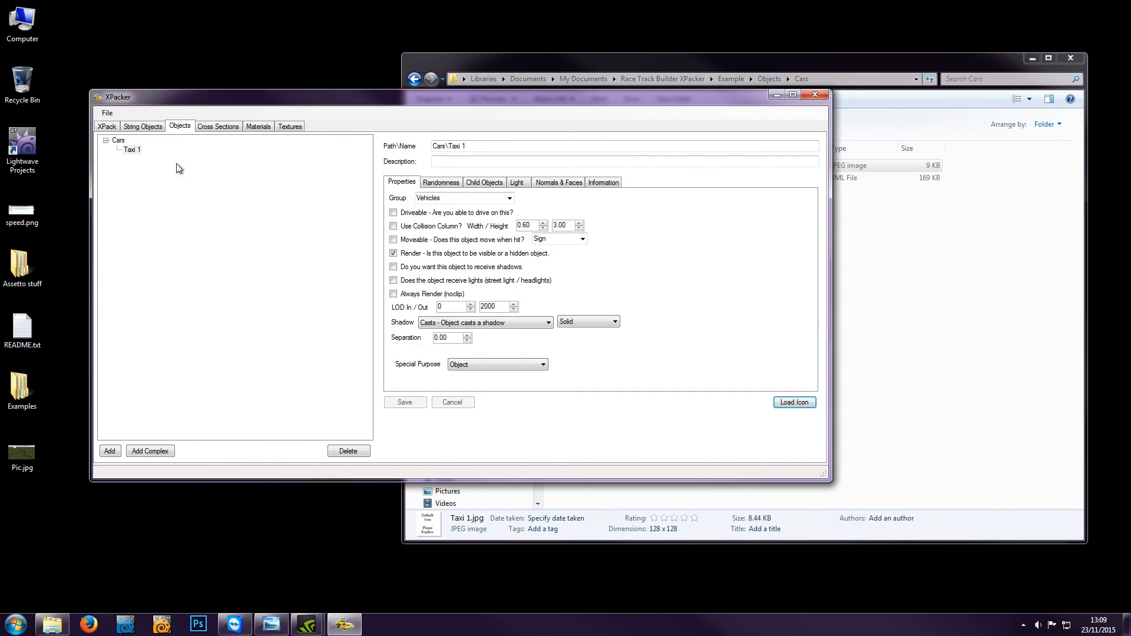
click(132, 151)
click(788, 402)
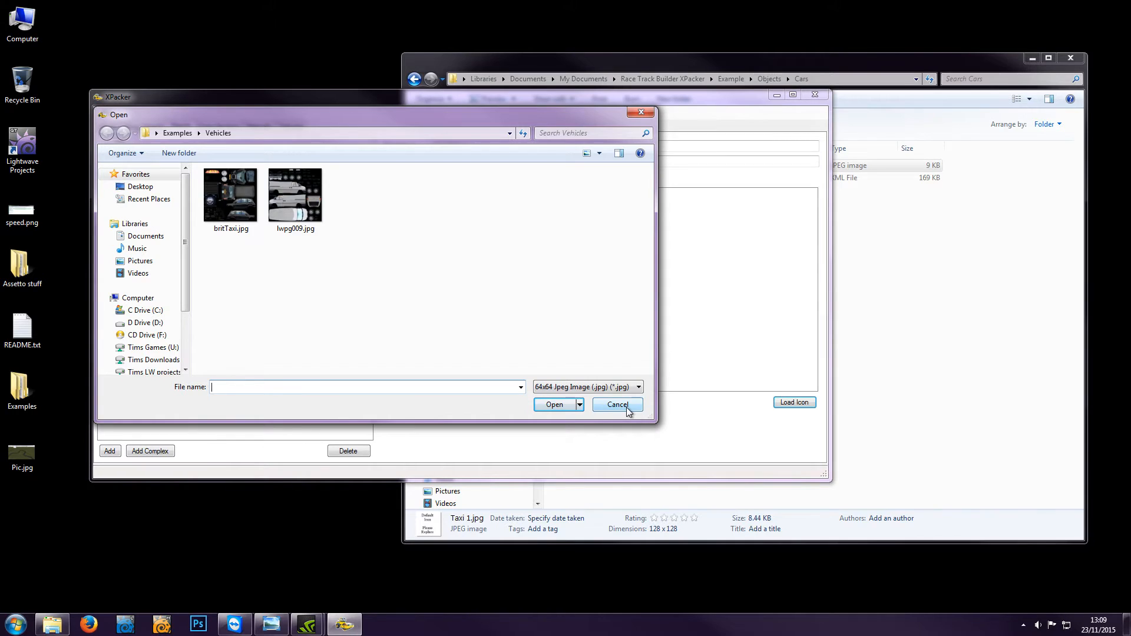
click(746, 333)
click(617, 405)
click(108, 126)
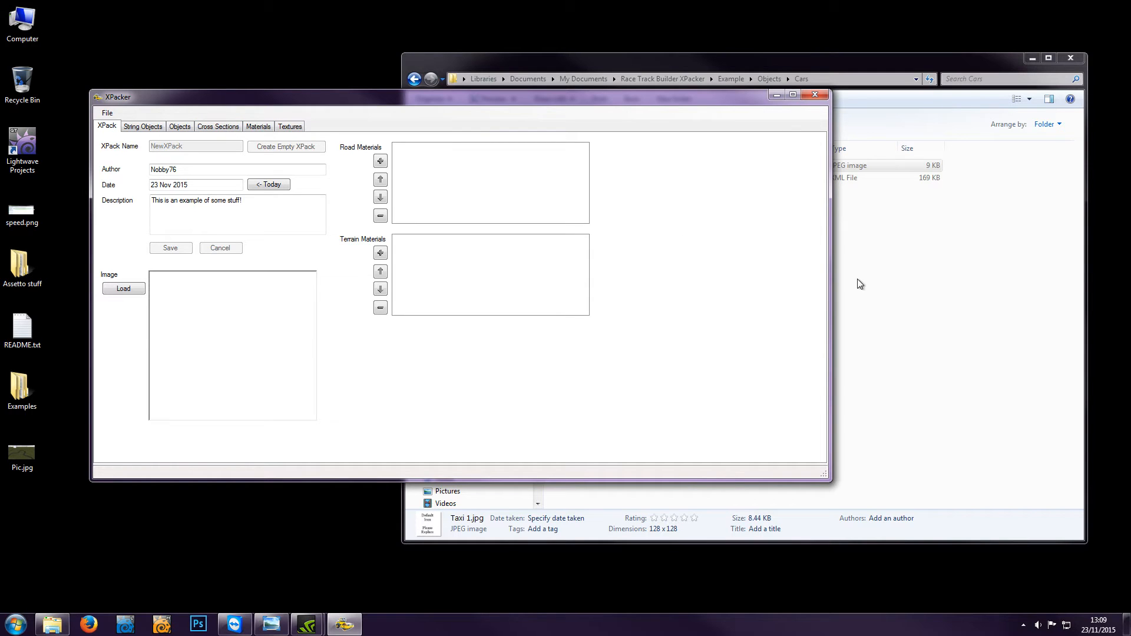
click(180, 126)
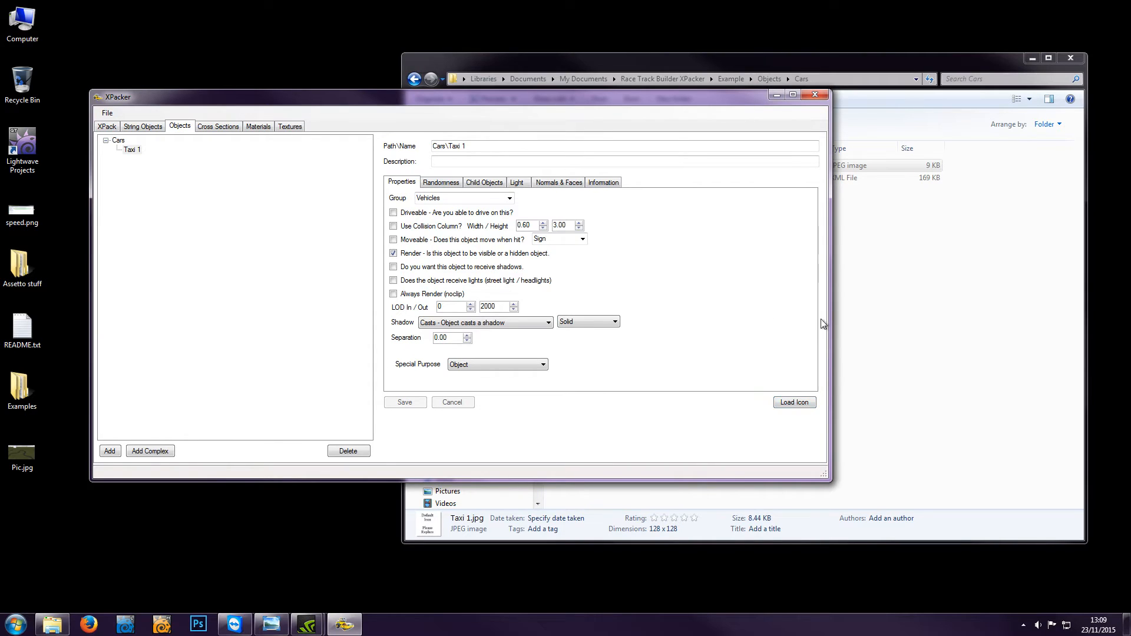
Compare the icon file picker for Taxi 1 with the dimensions of Taxi 1.jpg in Windows Explorer, and cancel the picker
click(920, 281)
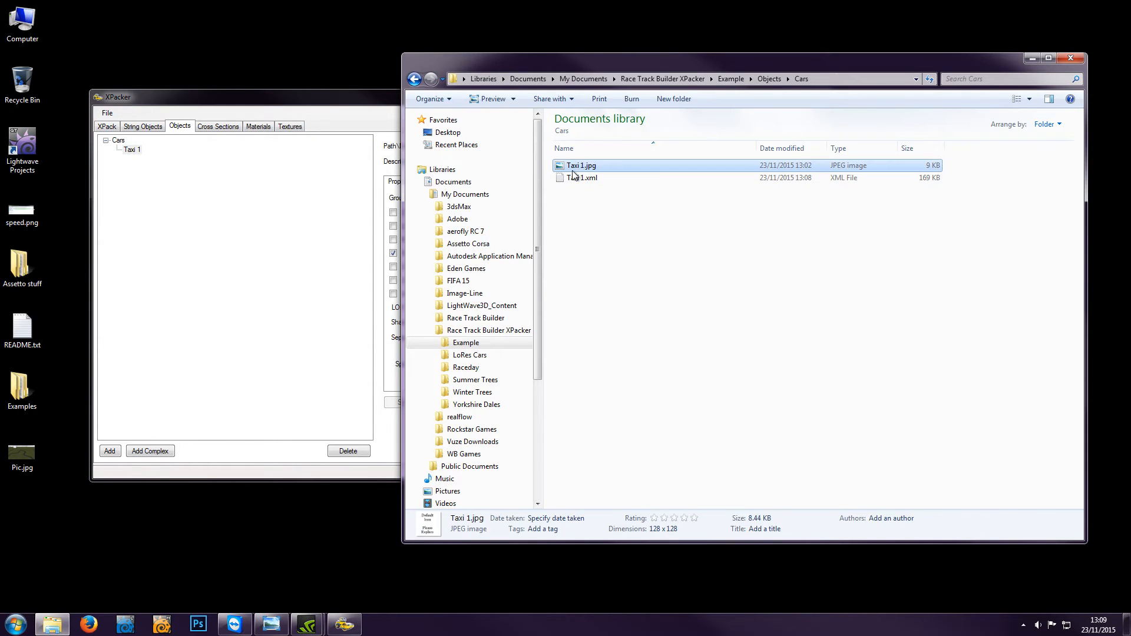
click(387, 108)
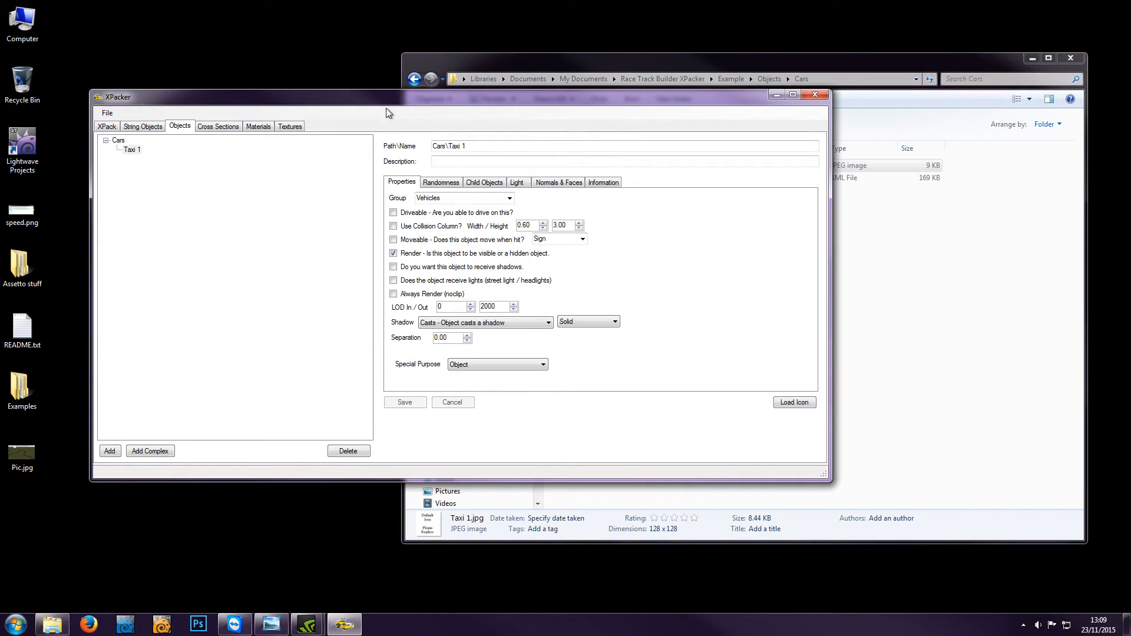
click(791, 403)
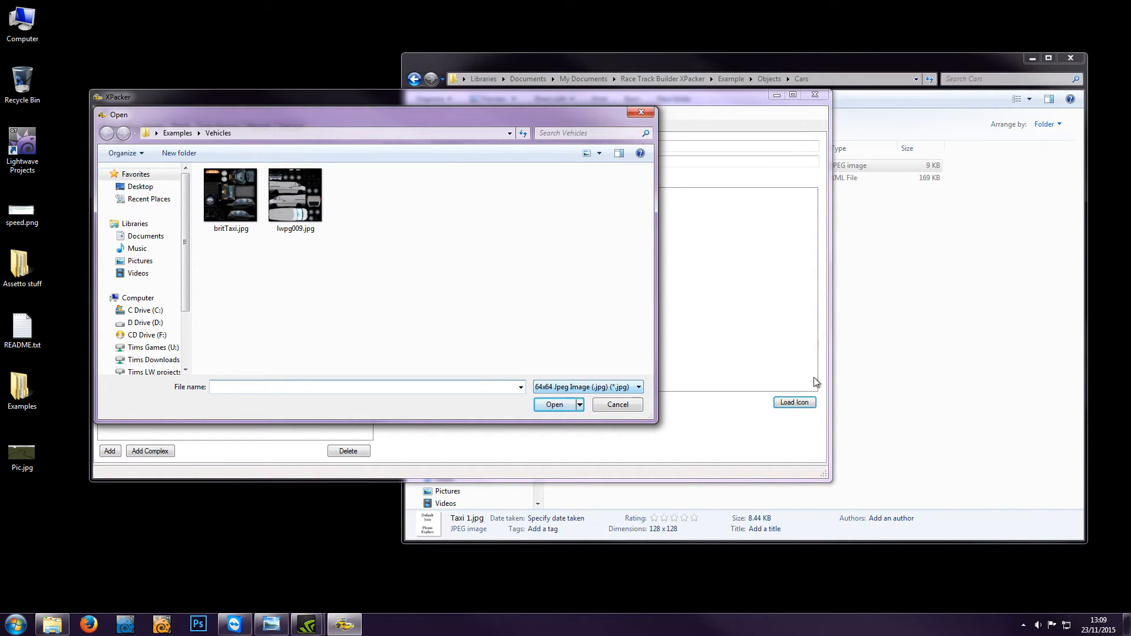
click(890, 327)
click(572, 166)
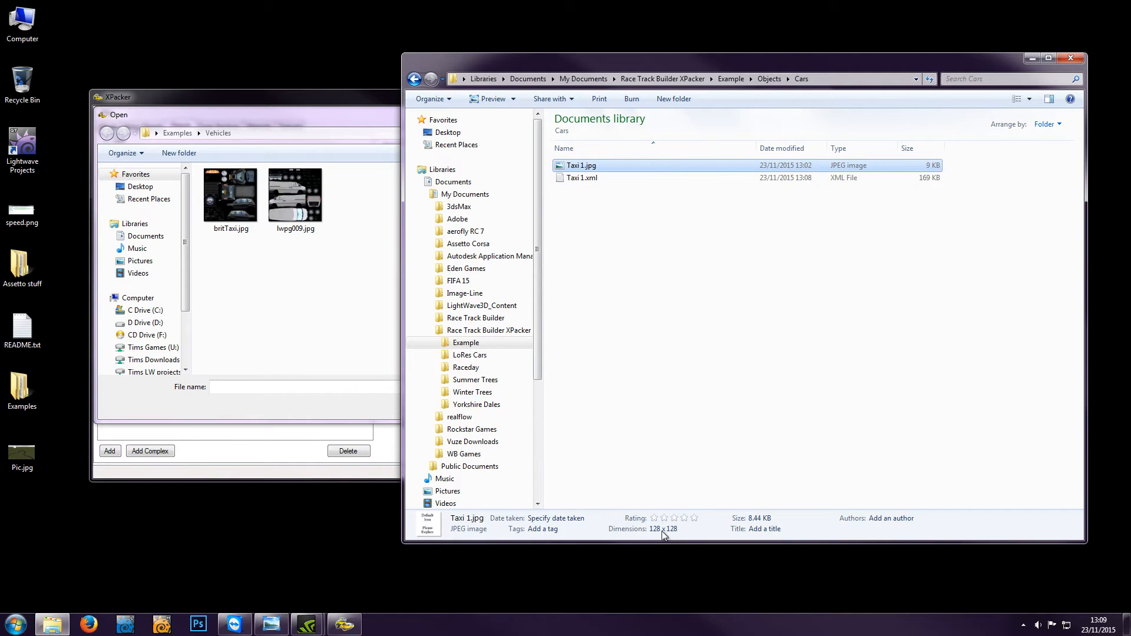
click(353, 105)
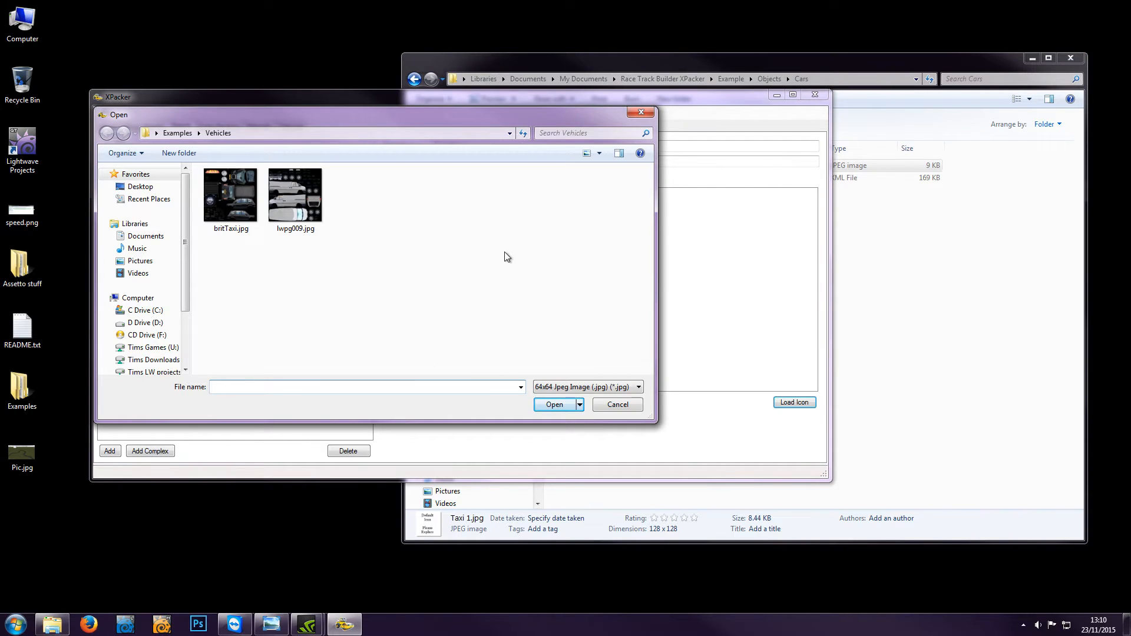
click(615, 404)
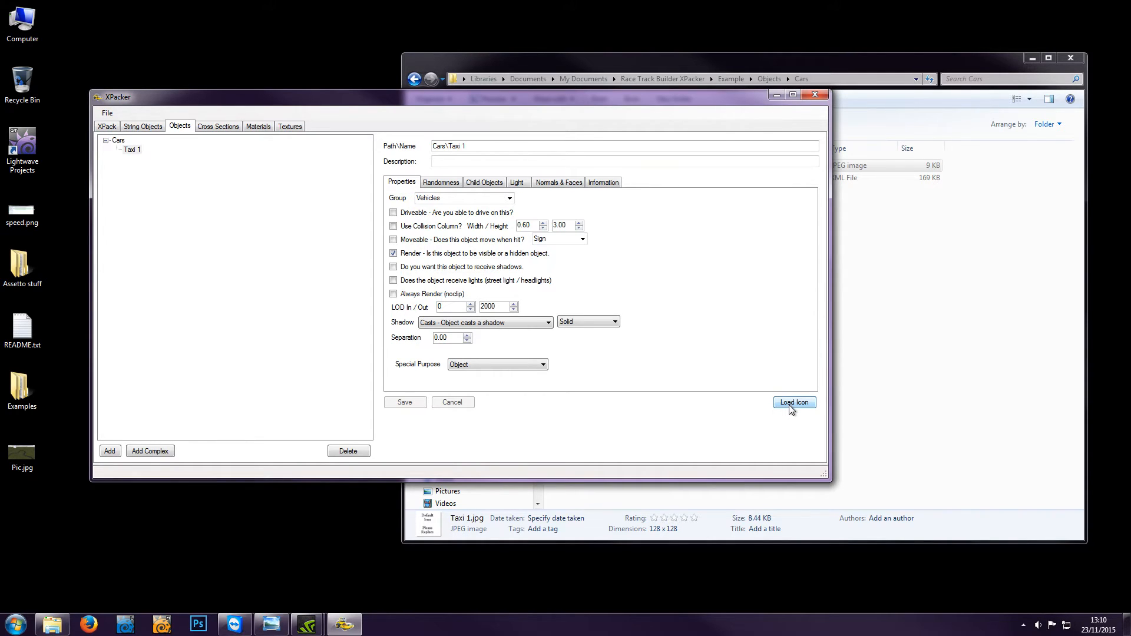
Inspect Taxi 1.jpg in Windows Explorer and the object thumbnails in Pic.jpg, and return to XPacker
click(885, 281)
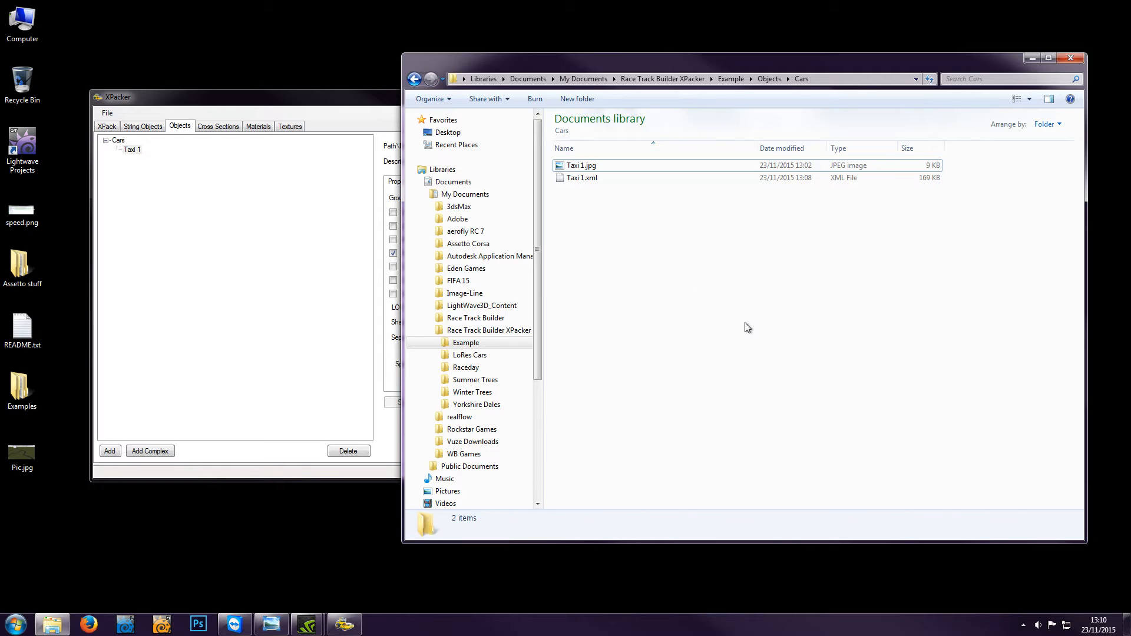
click(576, 170)
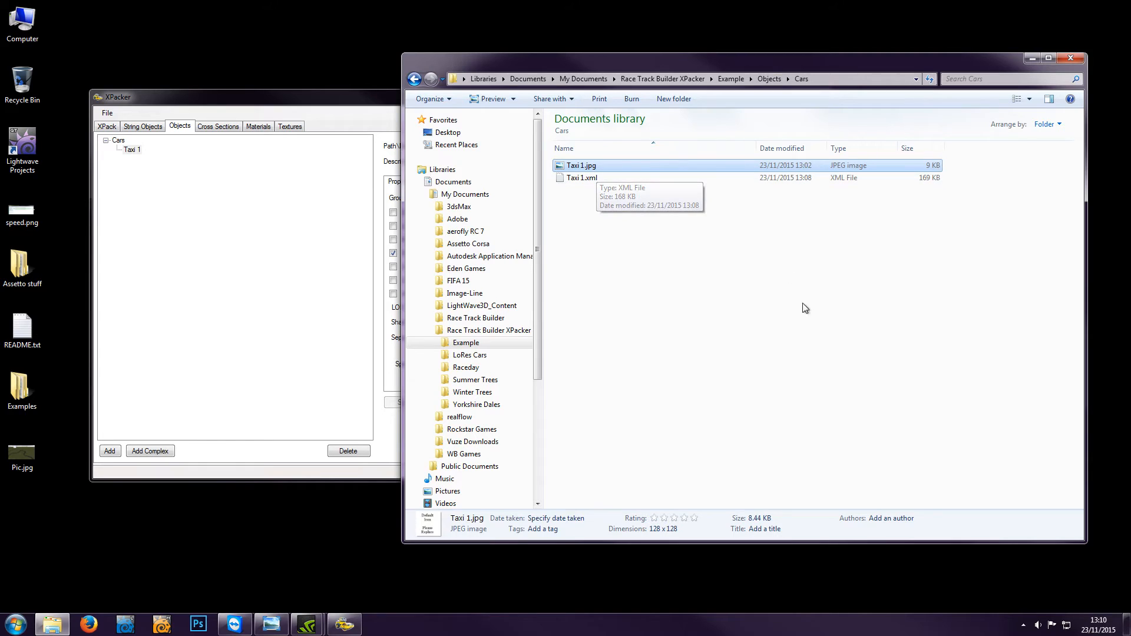
click(358, 90)
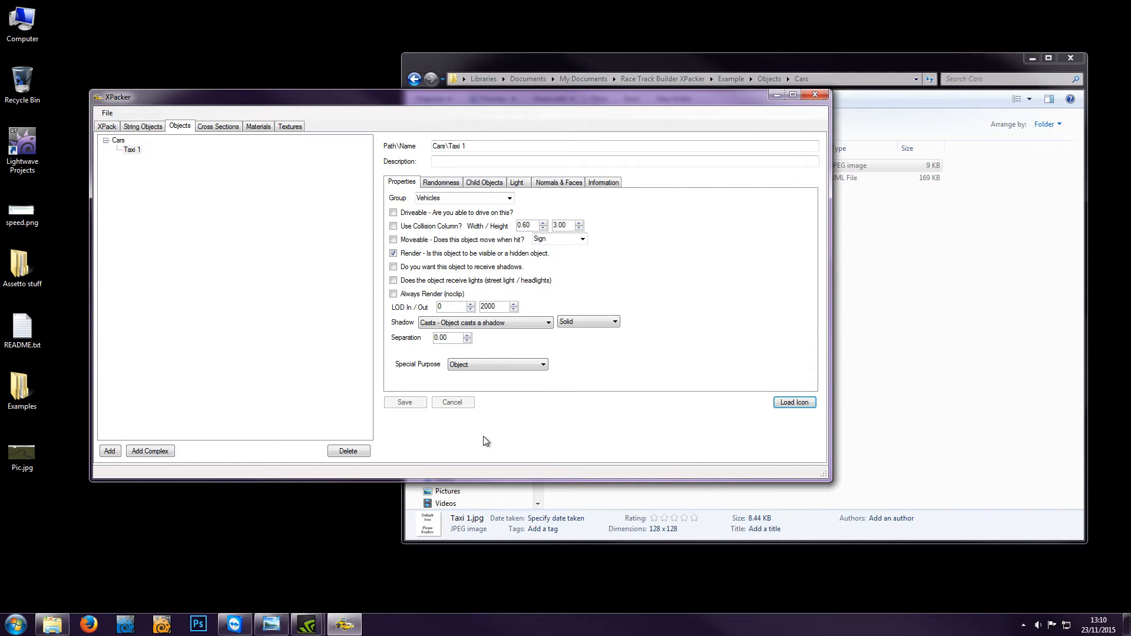
click(288, 619)
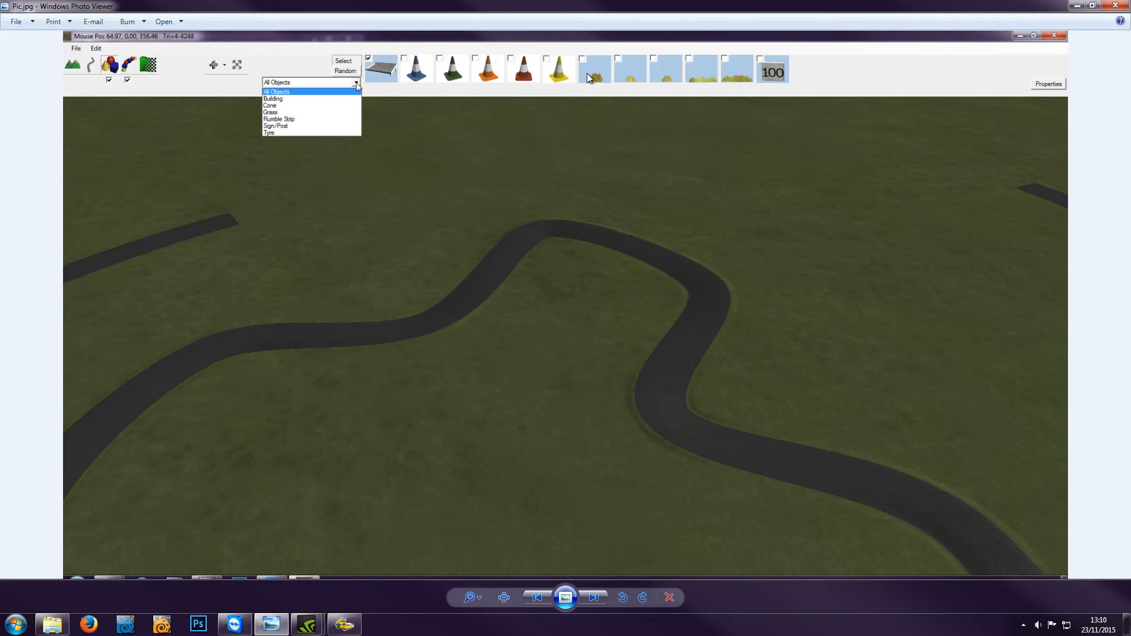
click(1075, 7)
click(935, 267)
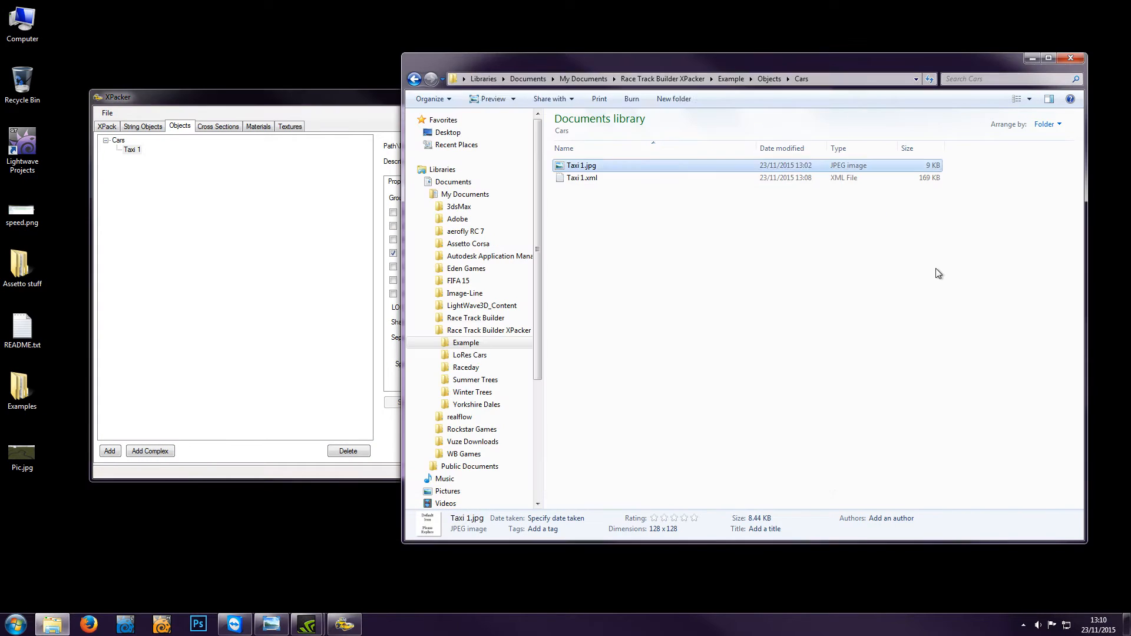
click(936, 268)
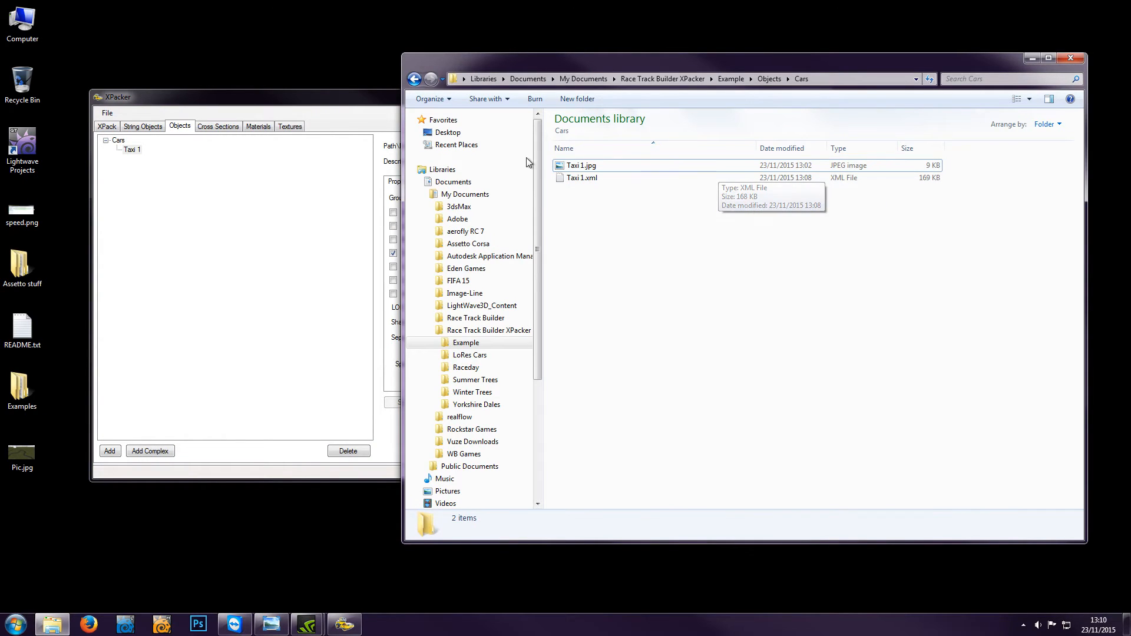
click(355, 109)
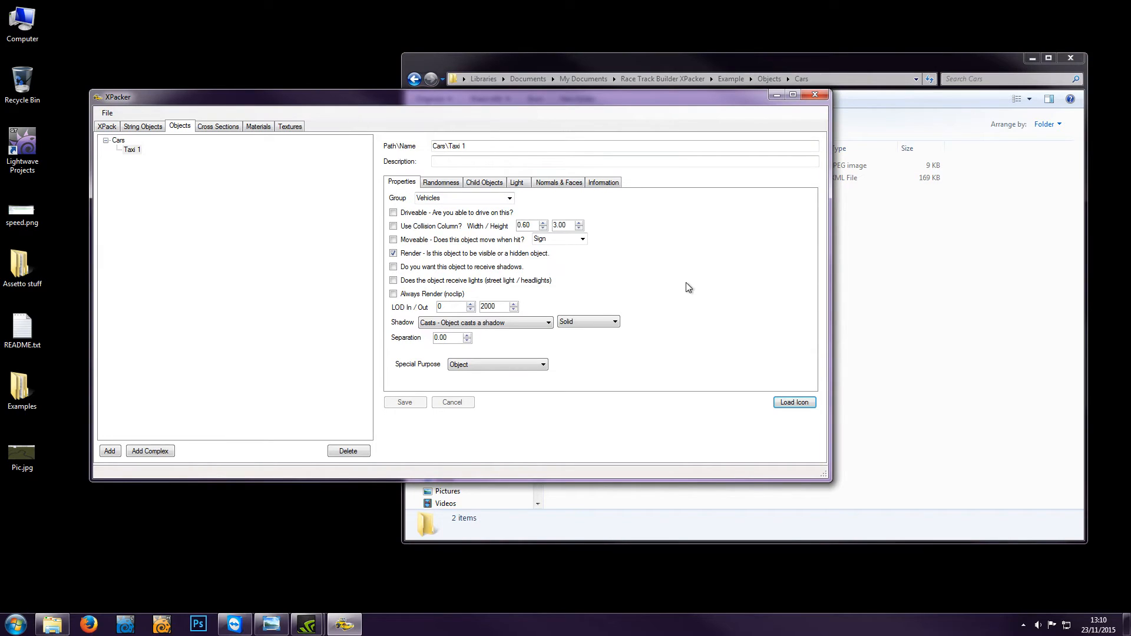
click(956, 272)
click(360, 107)
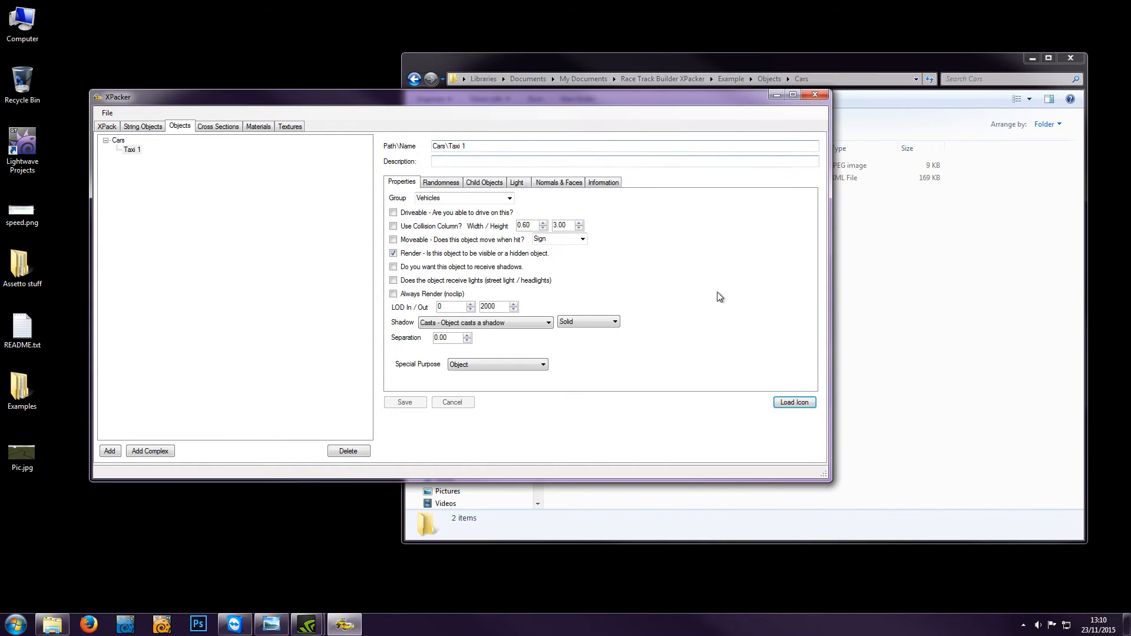
Review the taxi's Randomness, Child Objects and Light settings
click(446, 184)
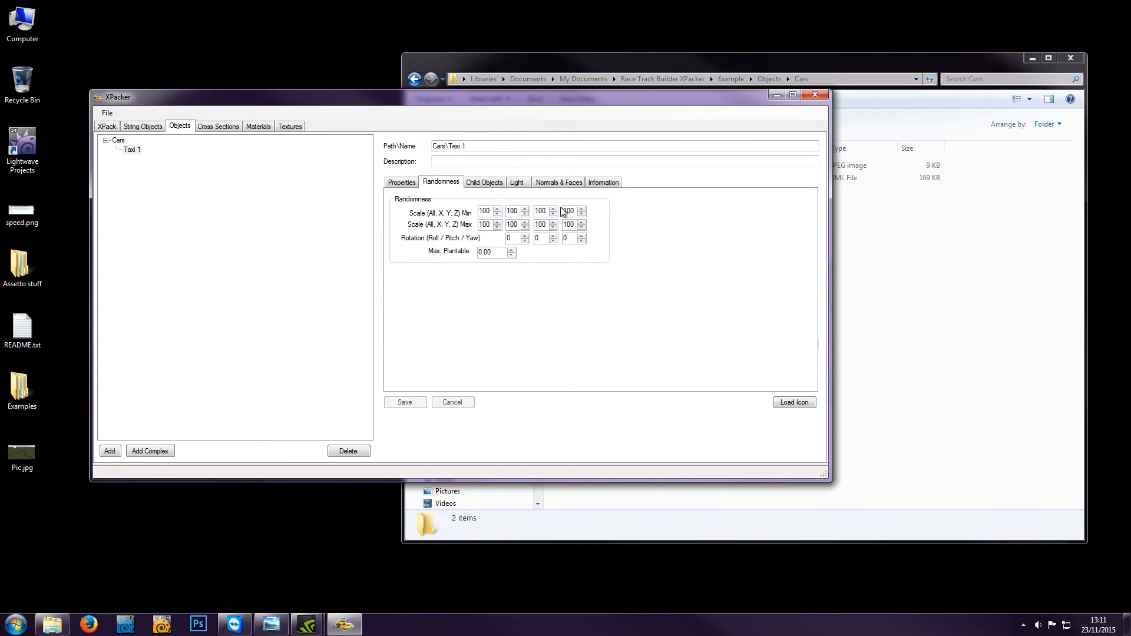
click(485, 187)
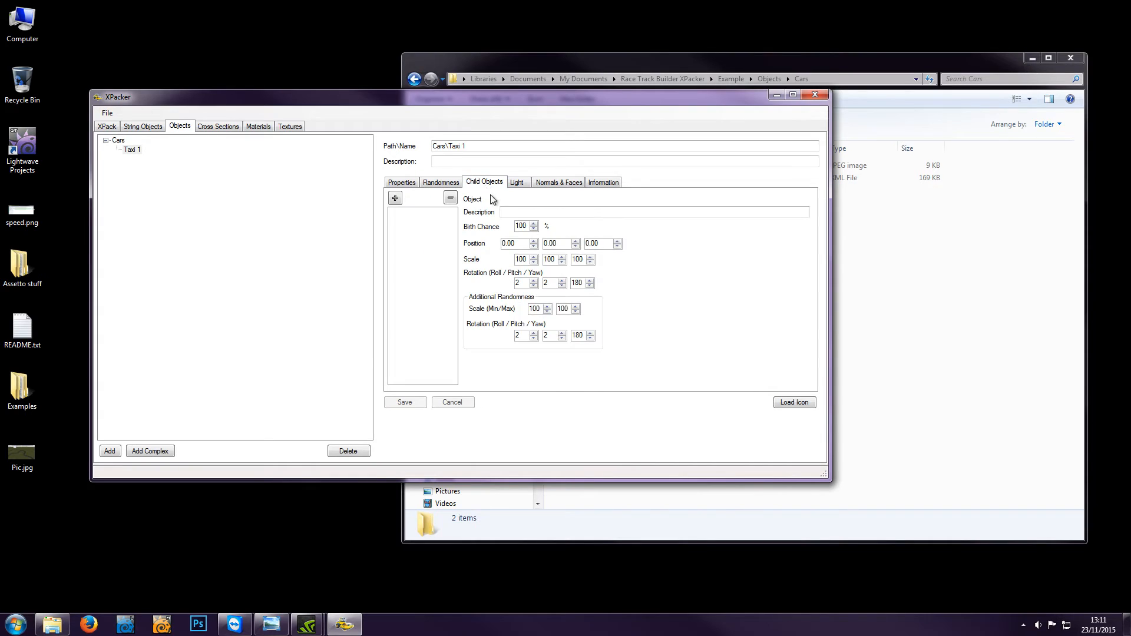
click(518, 185)
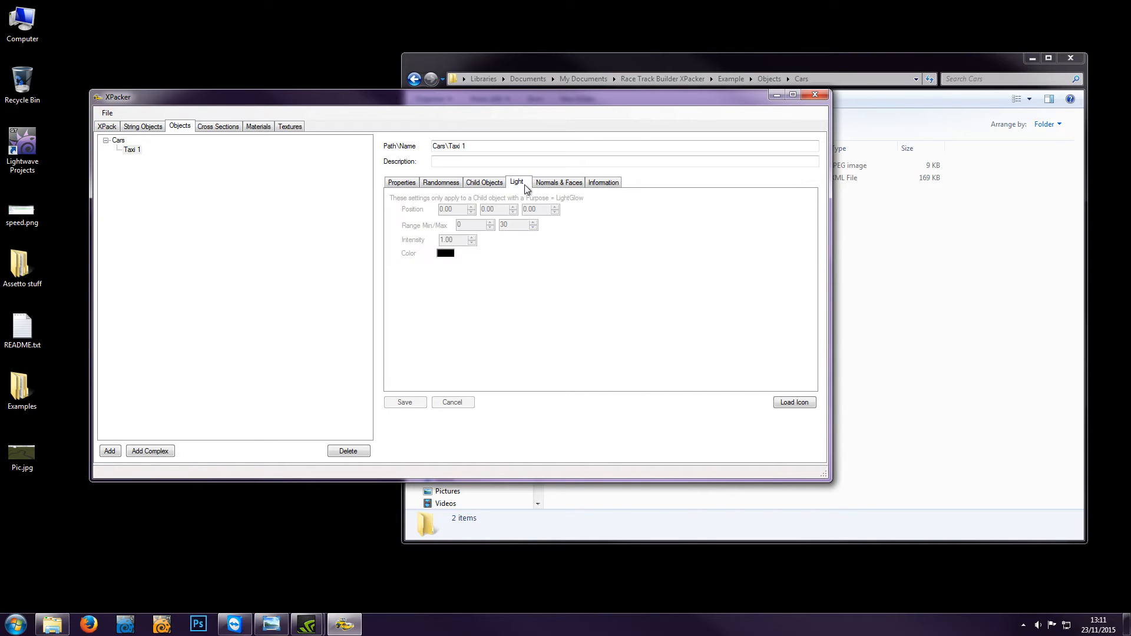
Create double-sided faces for the Taxi 1 object and save it
click(549, 186)
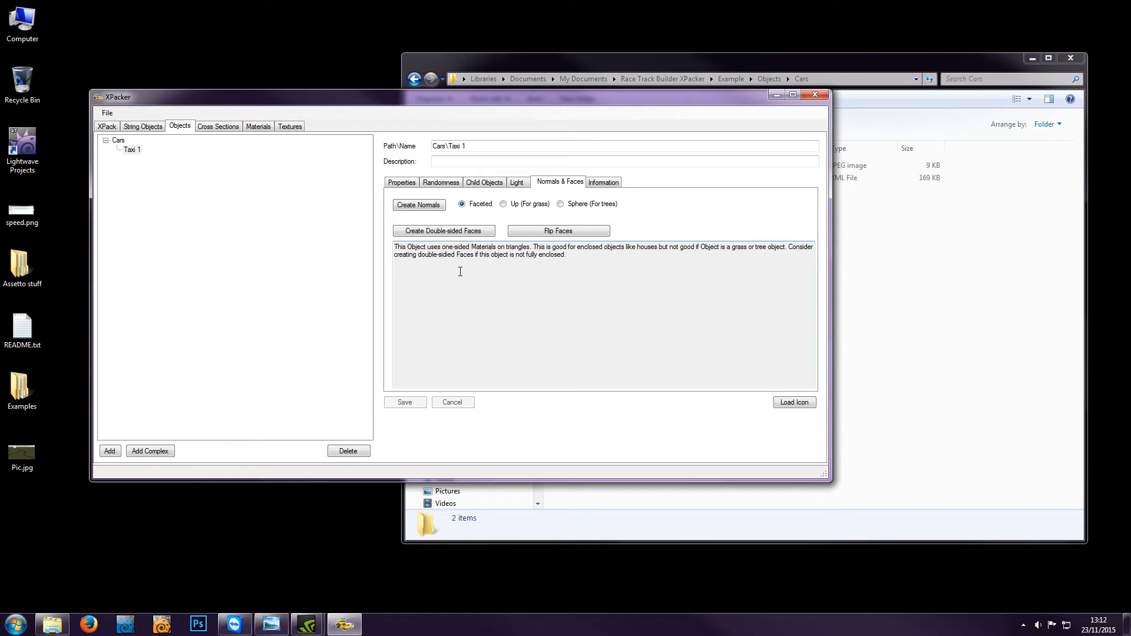
click(444, 232)
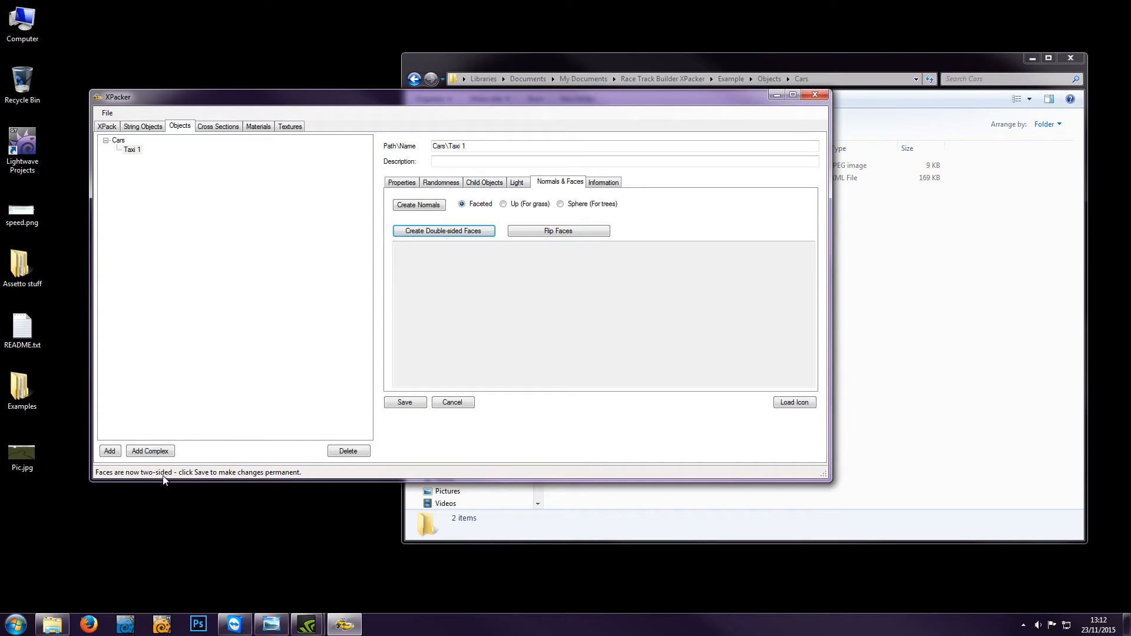
click(406, 402)
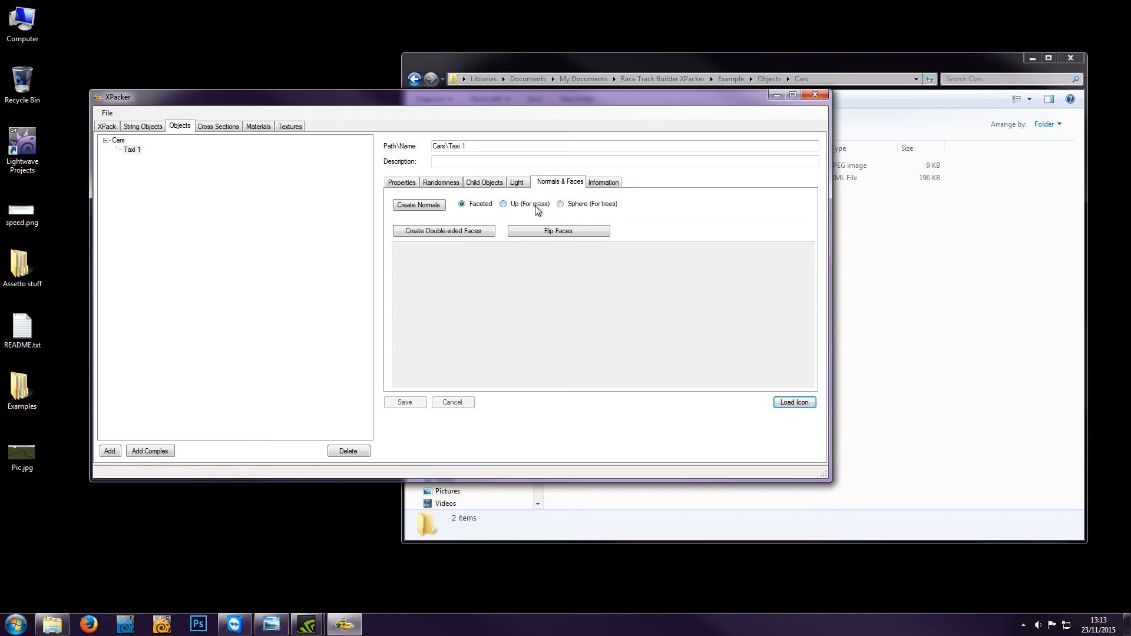
Look over the Up and Sphere normal options, create normals for Taxi 1, and save the object
click(504, 205)
click(560, 204)
click(418, 205)
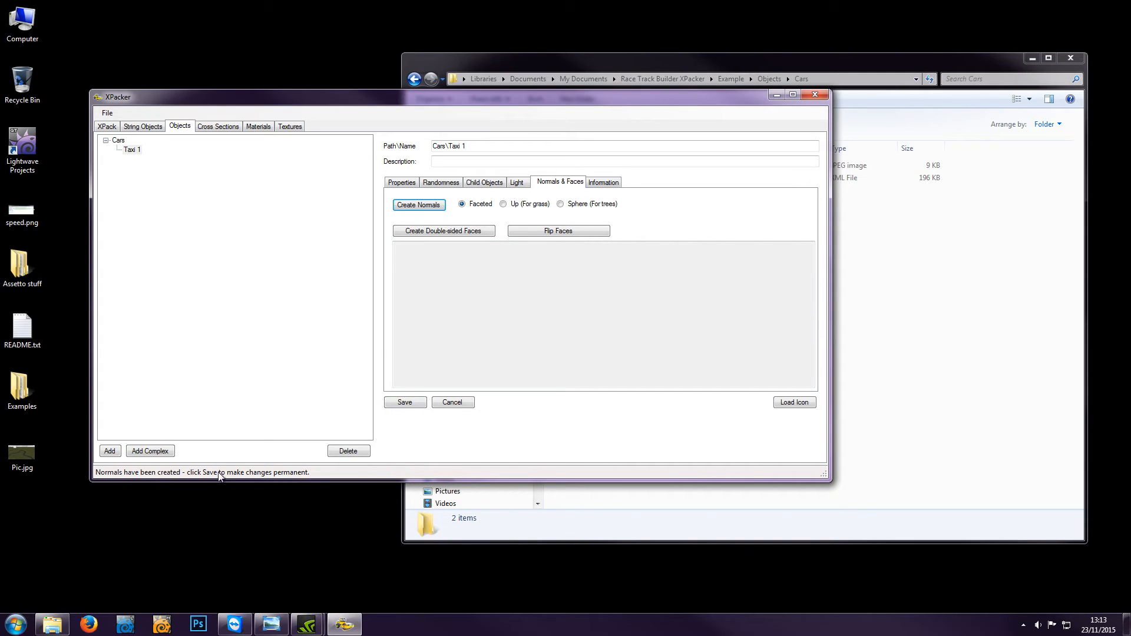
click(401, 403)
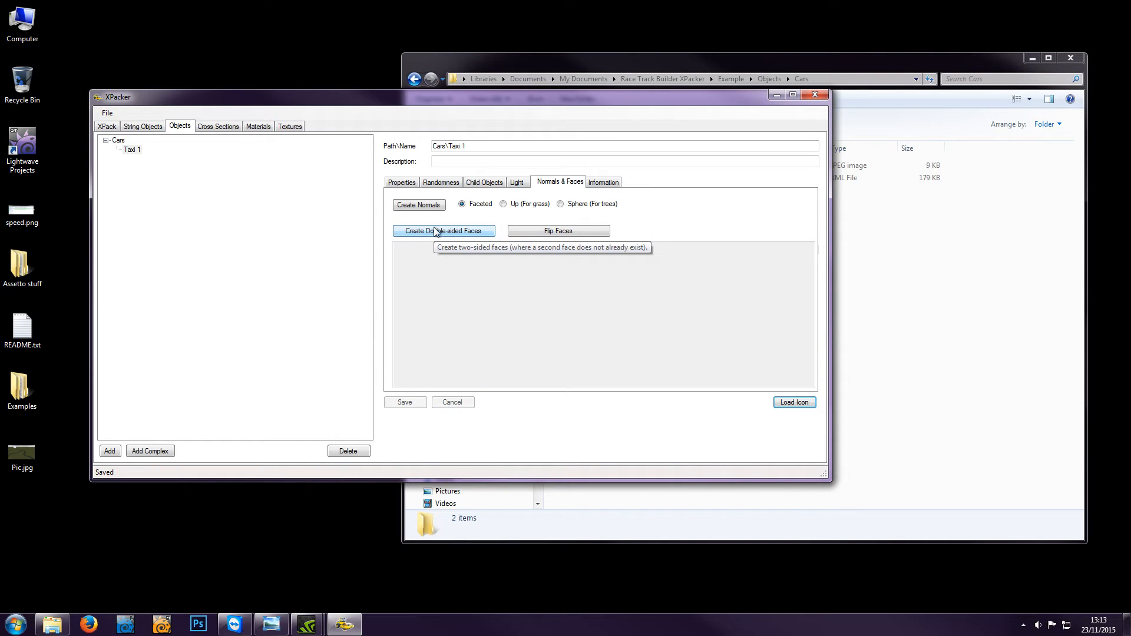
click(419, 205)
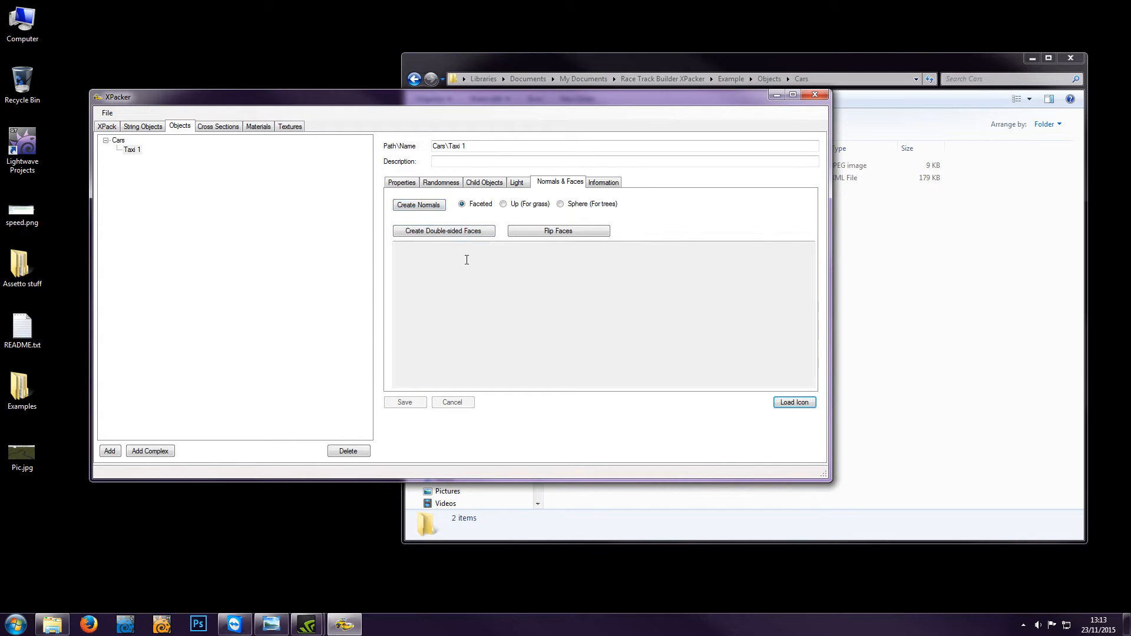
Review the taxi's Properties, Randomness, Child Objects, Light, and Normals & Faces settings once more
click(405, 184)
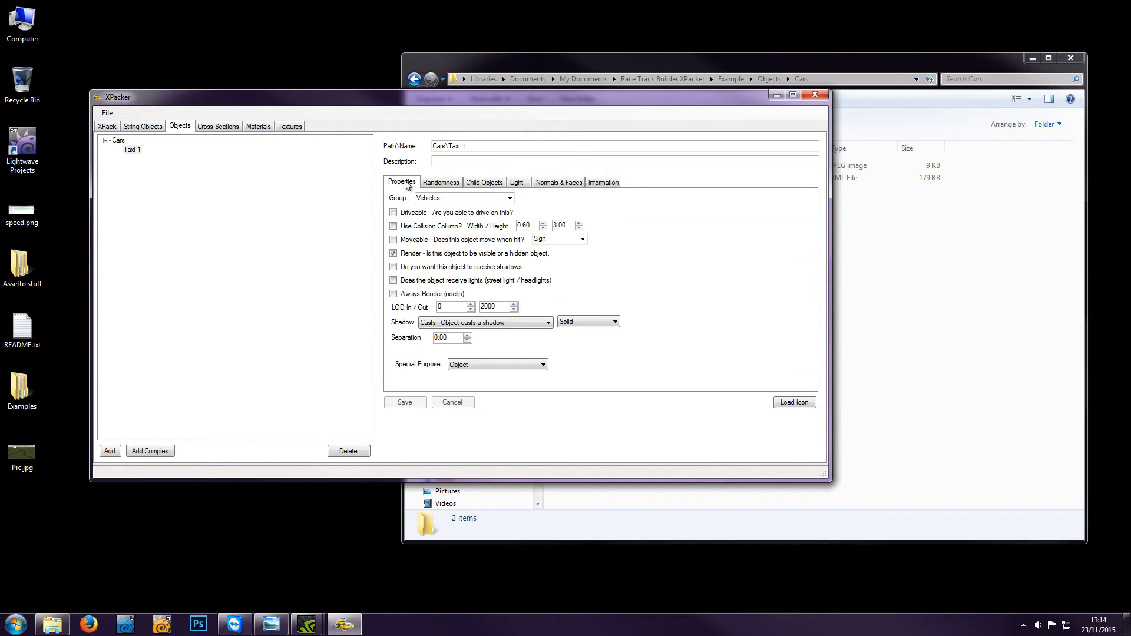
click(441, 183)
click(486, 184)
click(408, 183)
click(448, 198)
click(518, 182)
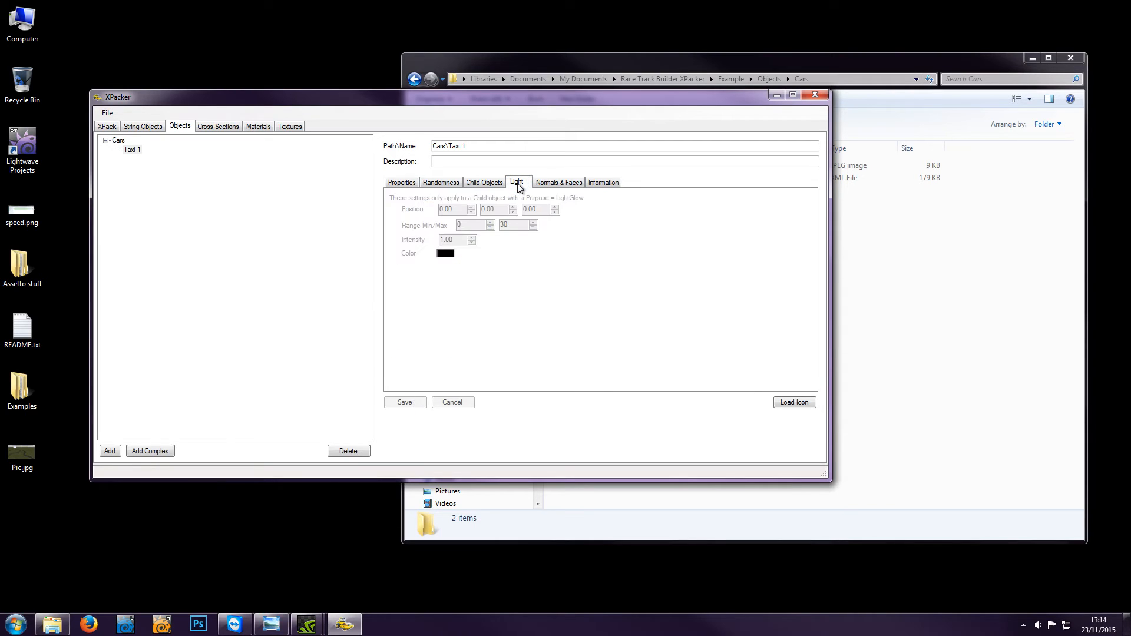
click(548, 182)
click(403, 182)
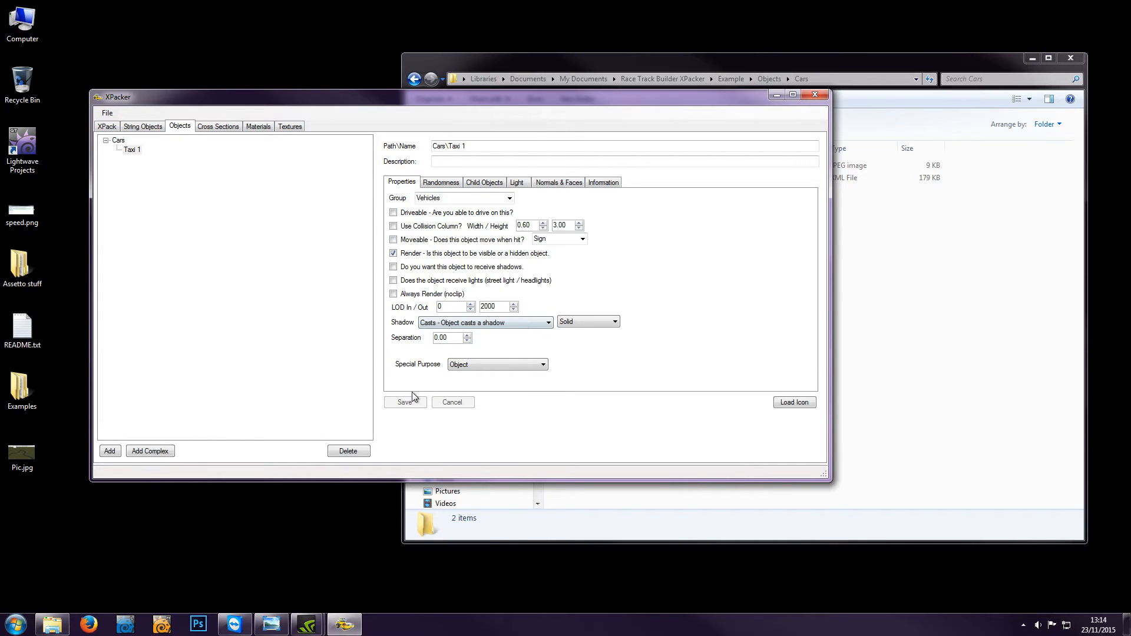
click(558, 183)
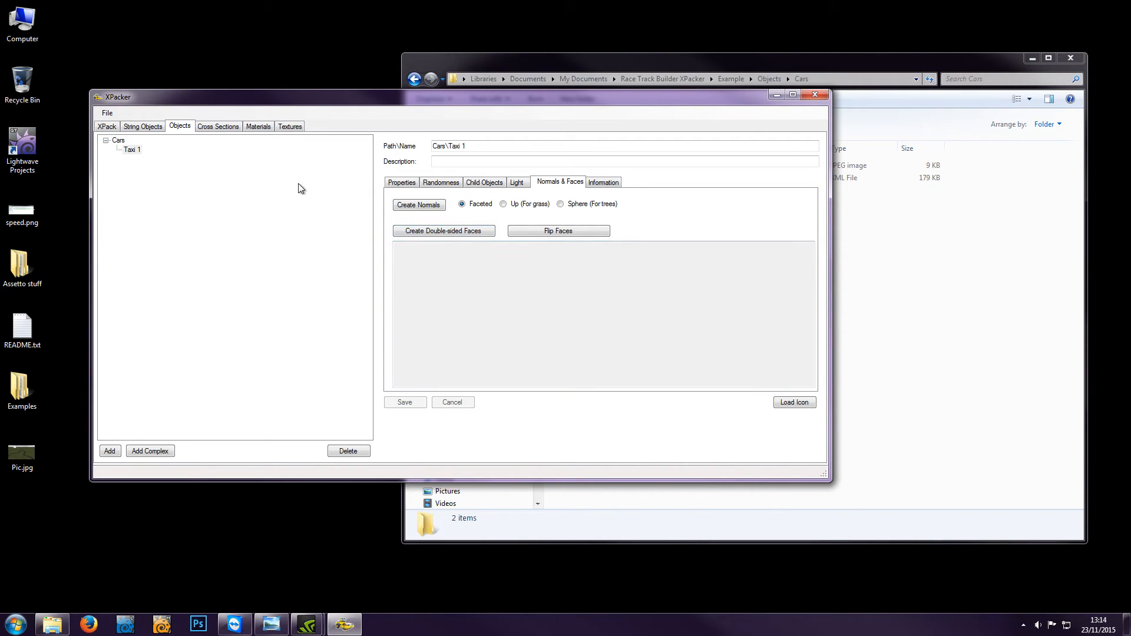
click(132, 150)
Set the taxi material's path and name to Cars\Taxi and save the material
click(258, 127)
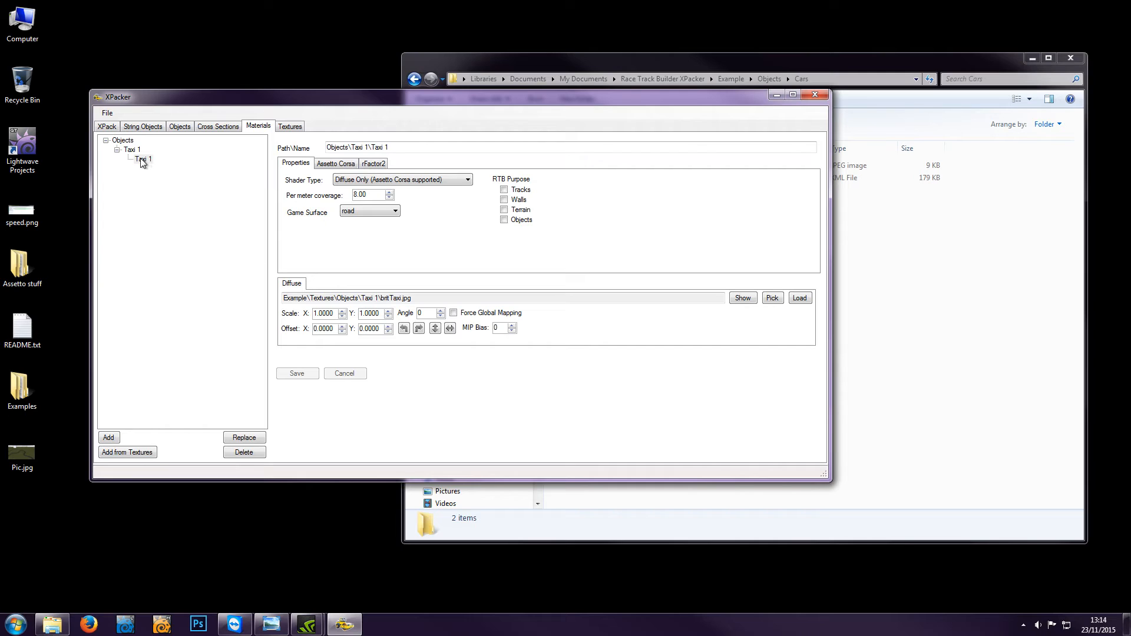
click(123, 140)
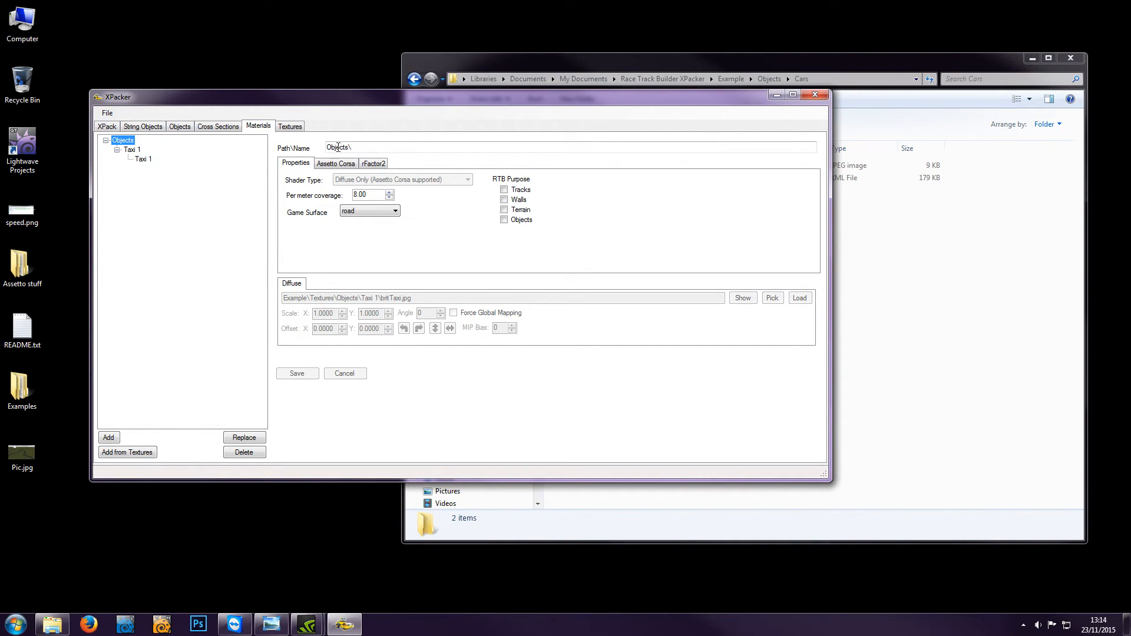
click(132, 150)
click(143, 162)
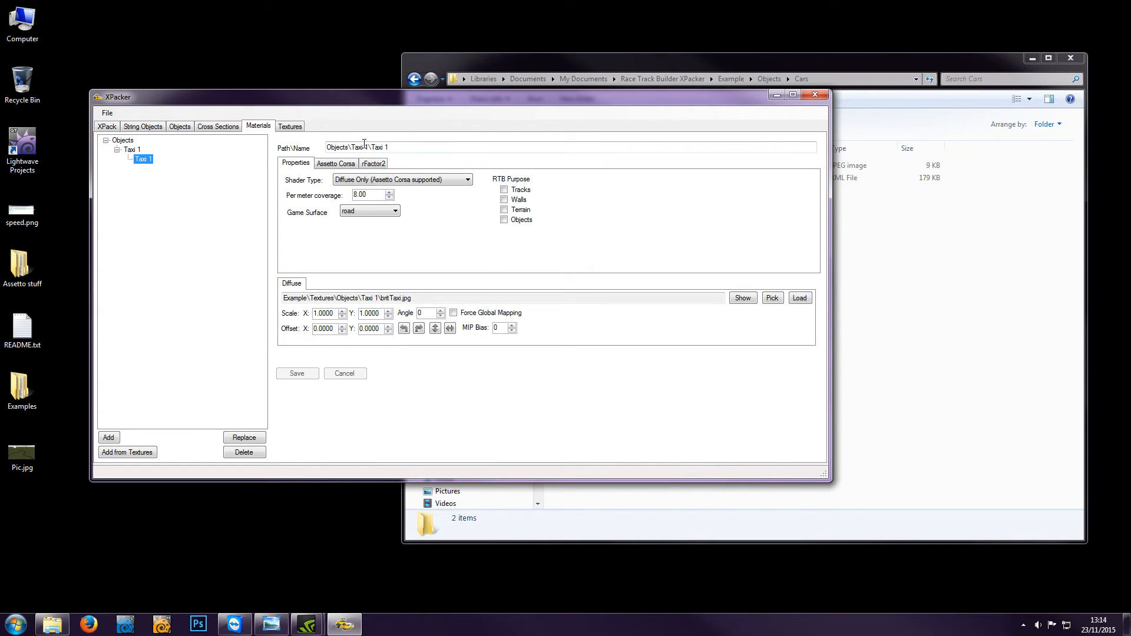
drag(391, 148, 305, 151)
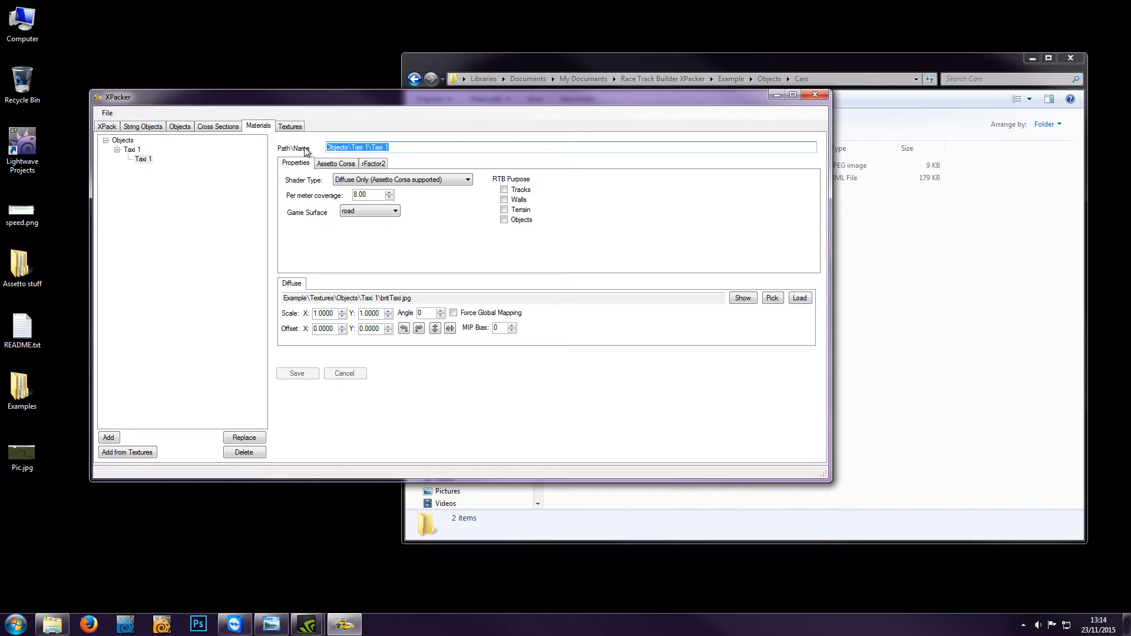
text(Ca)
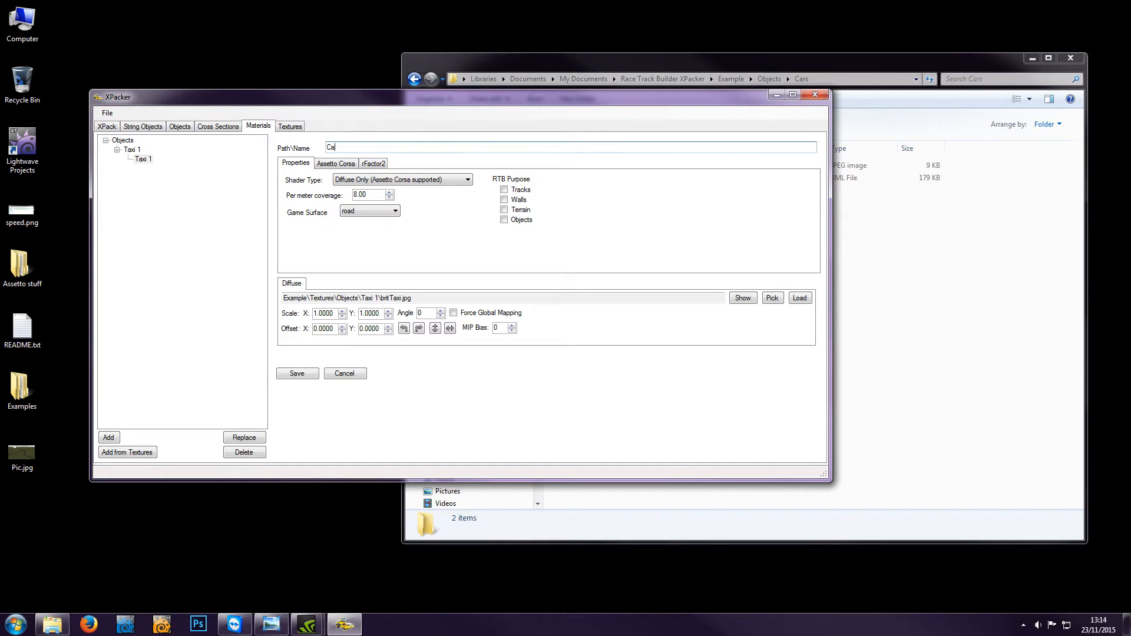
text(rs\Taxi)
click(295, 373)
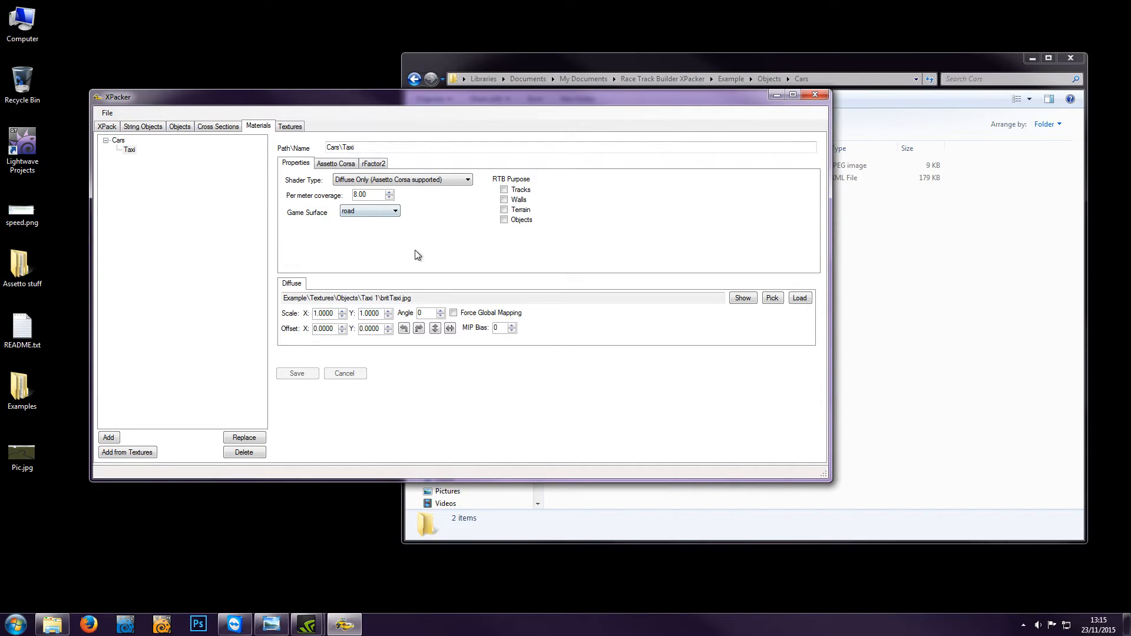
Set the shader type of the Cars\Taxi material to Diffuse, Multiply & Add
click(129, 151)
click(417, 184)
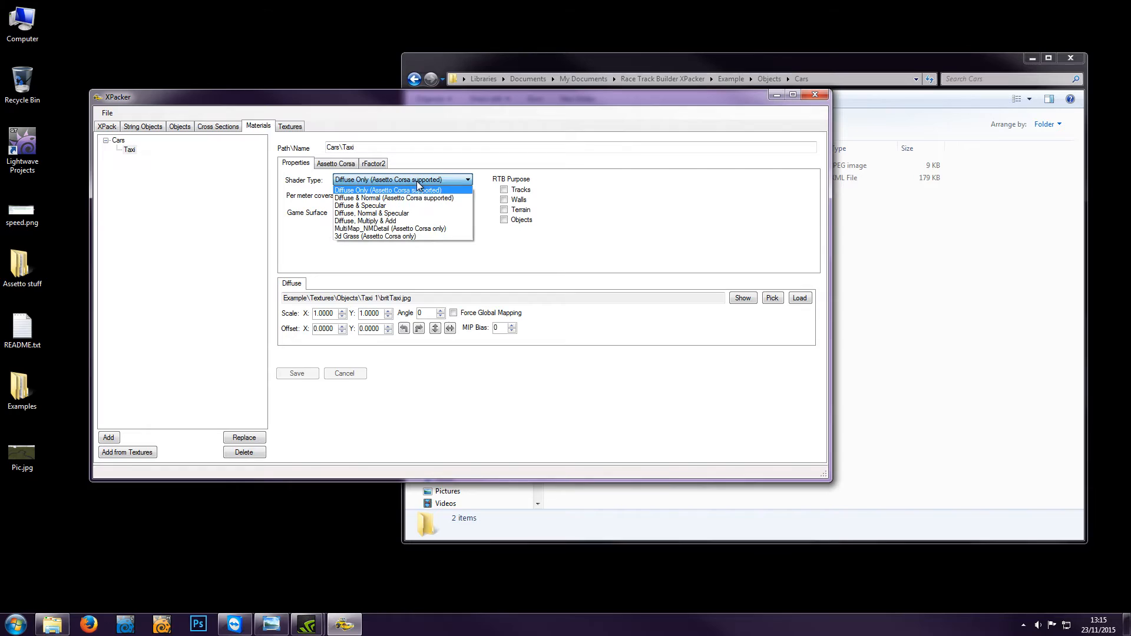
click(406, 221)
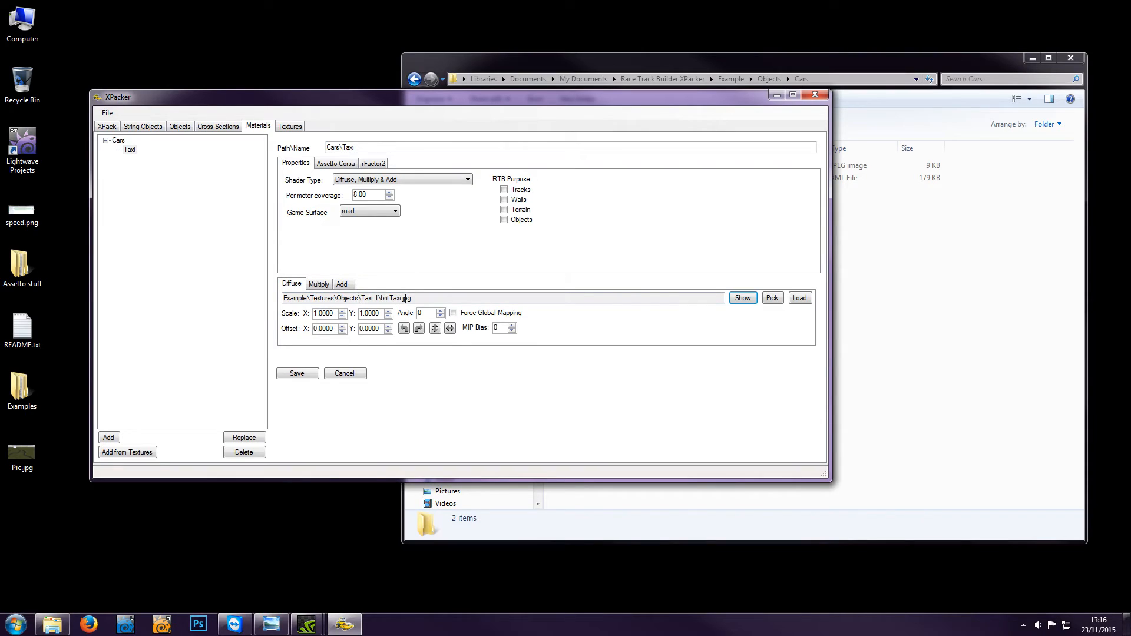
Examine the Diffuse, Multiply and Add texture slots of the Cars\Taxi material and the textures available for the Multiply slot
click(323, 285)
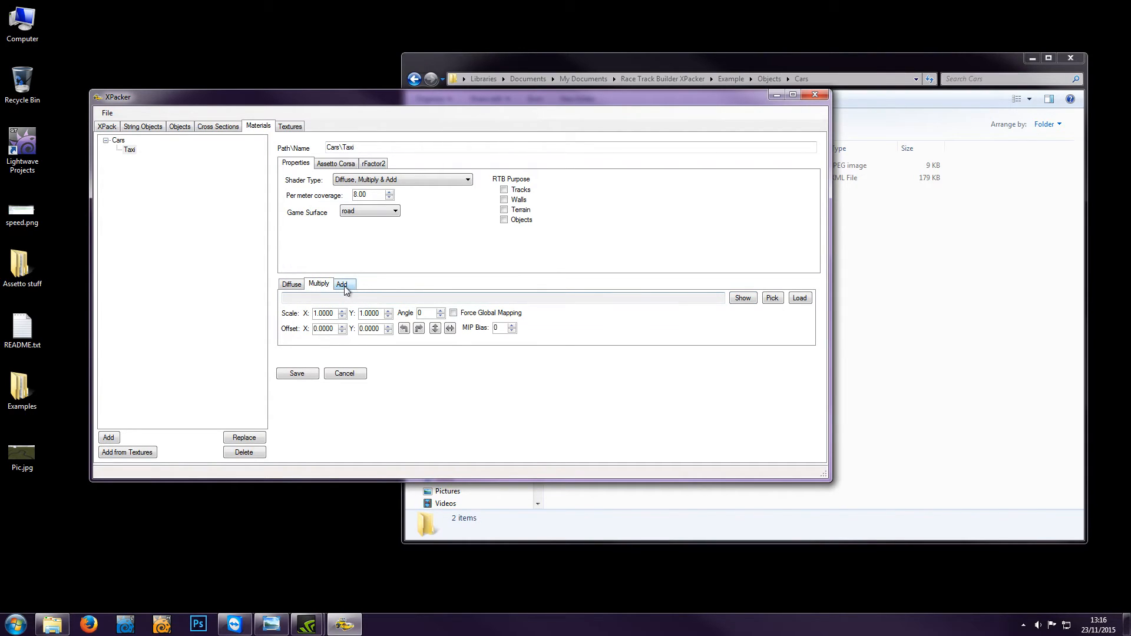
click(343, 285)
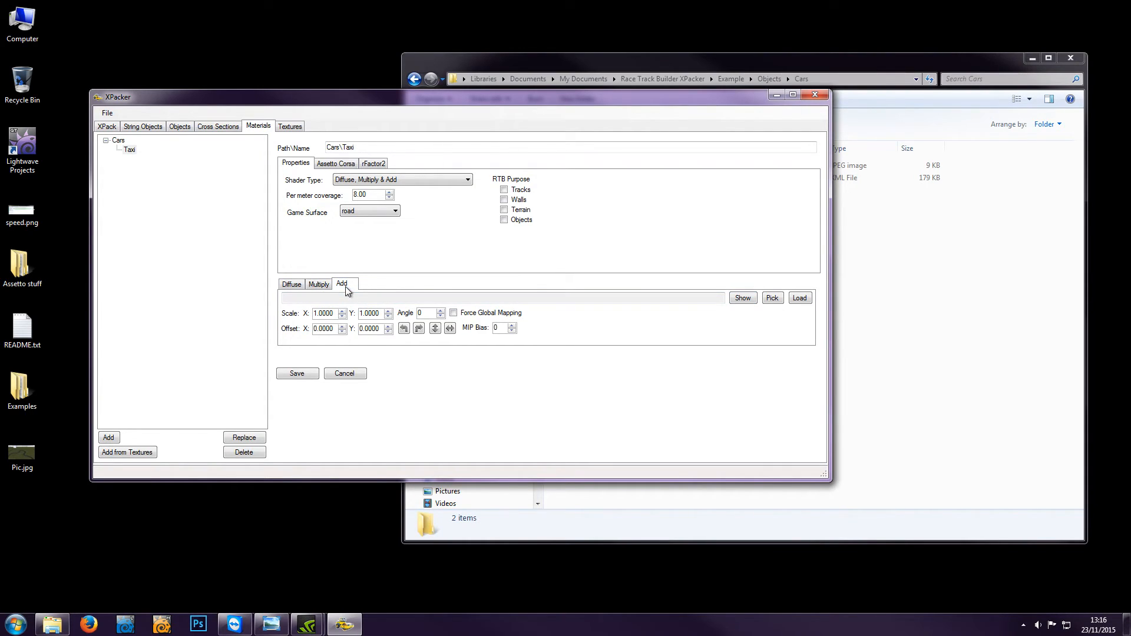
click(294, 285)
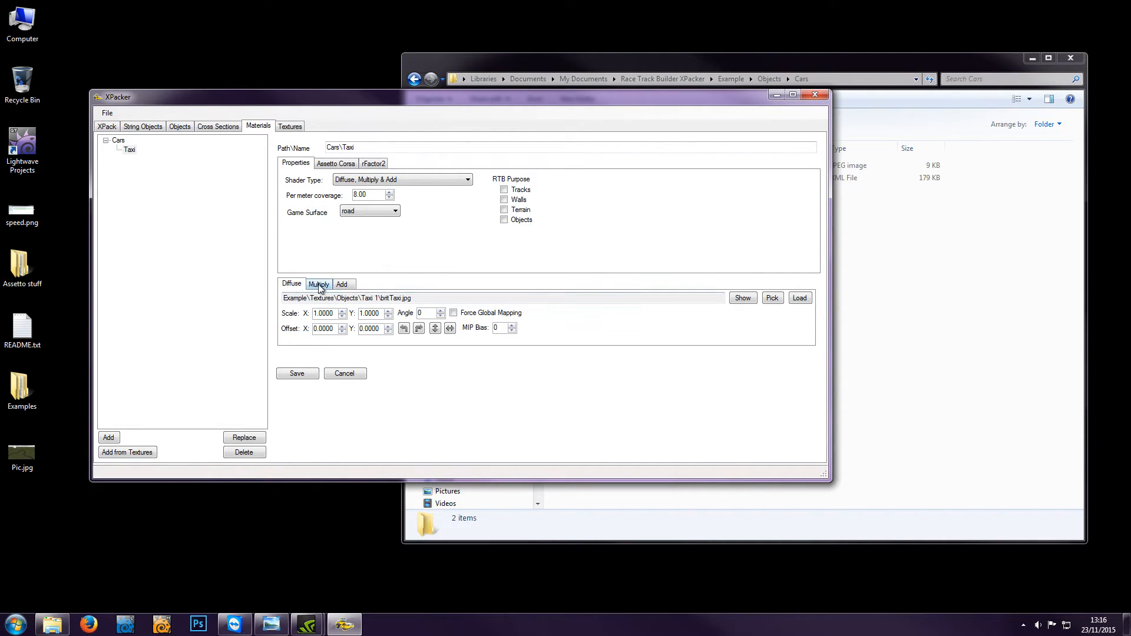
click(320, 285)
click(344, 285)
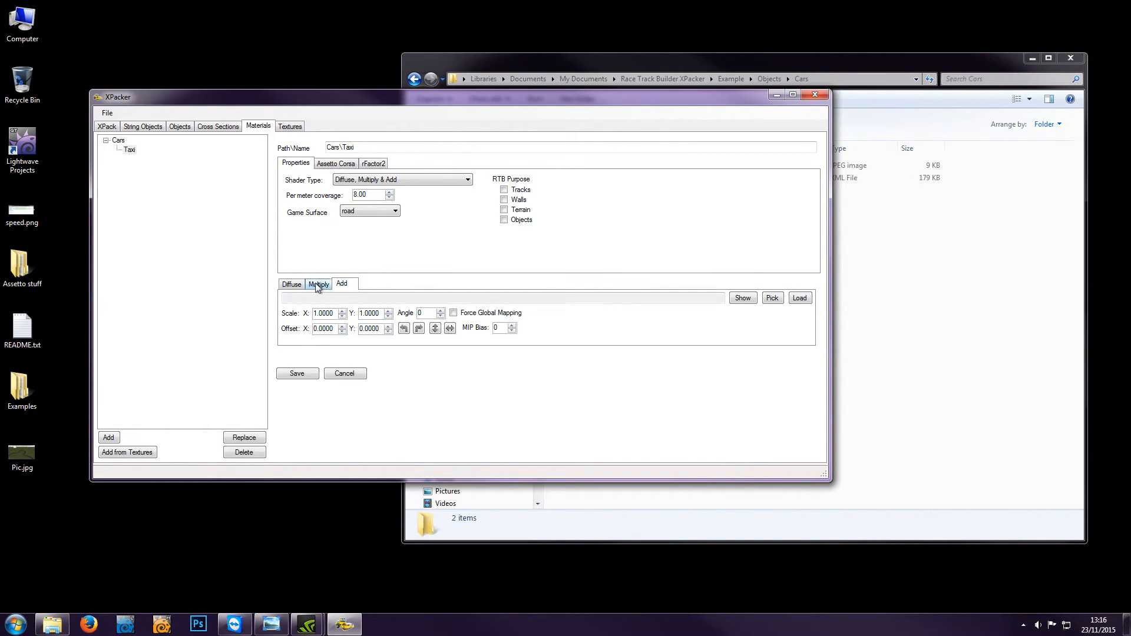
click(319, 285)
click(289, 285)
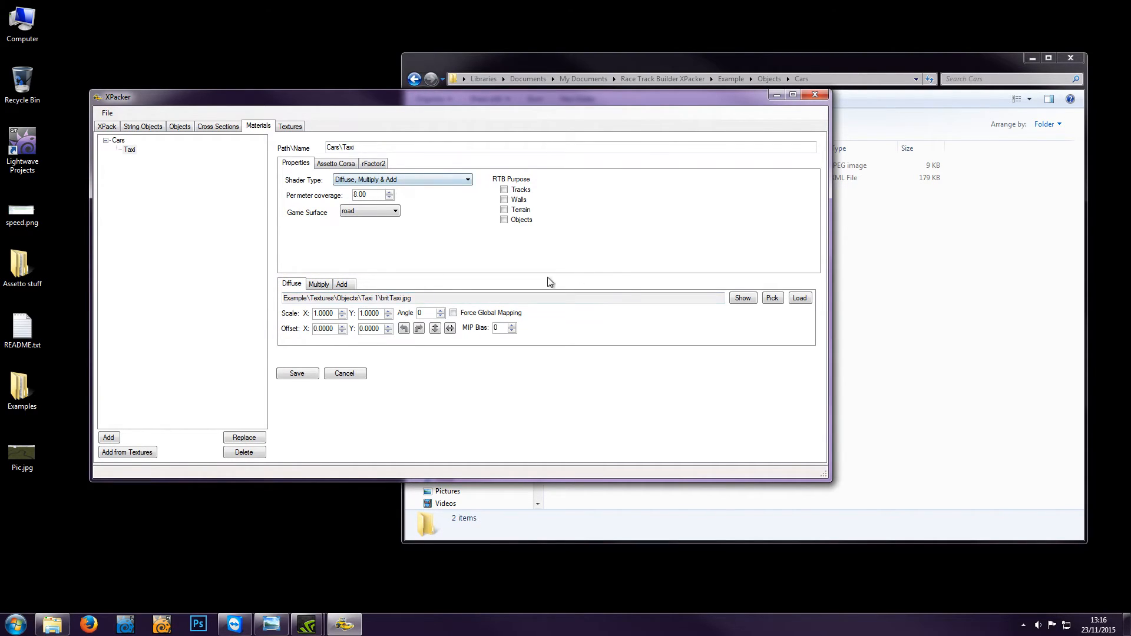
click(320, 285)
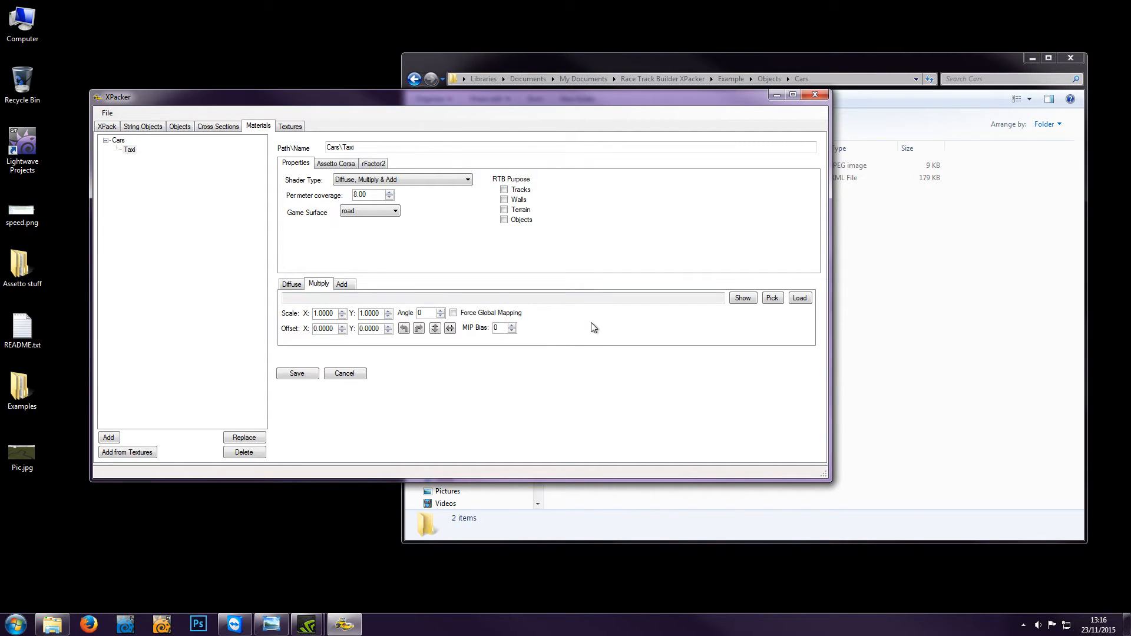
click(772, 298)
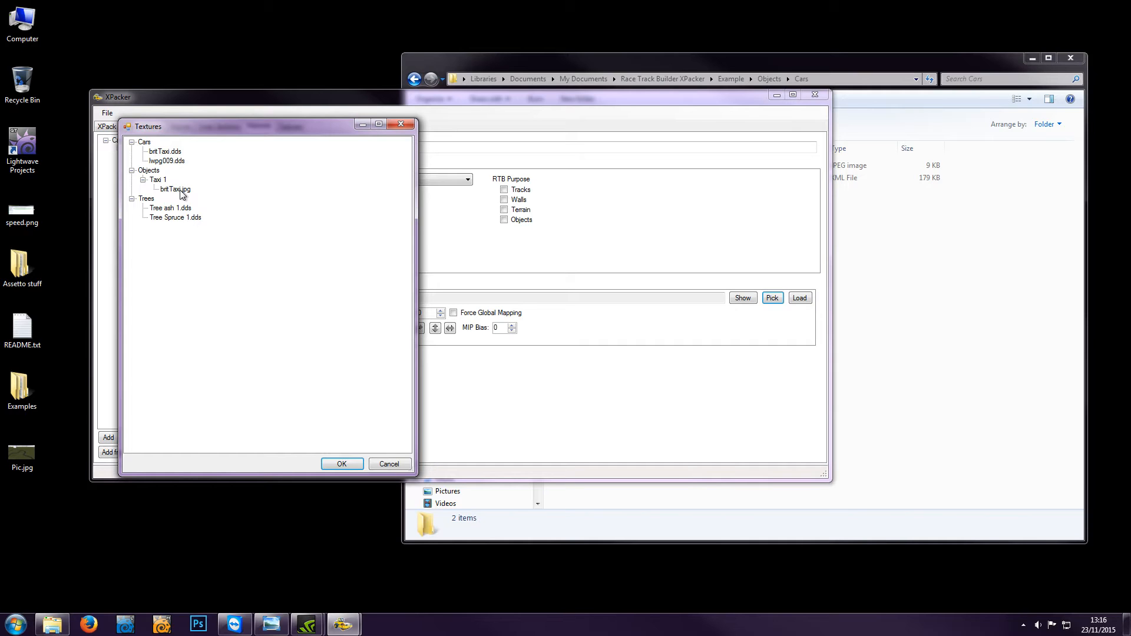
click(393, 465)
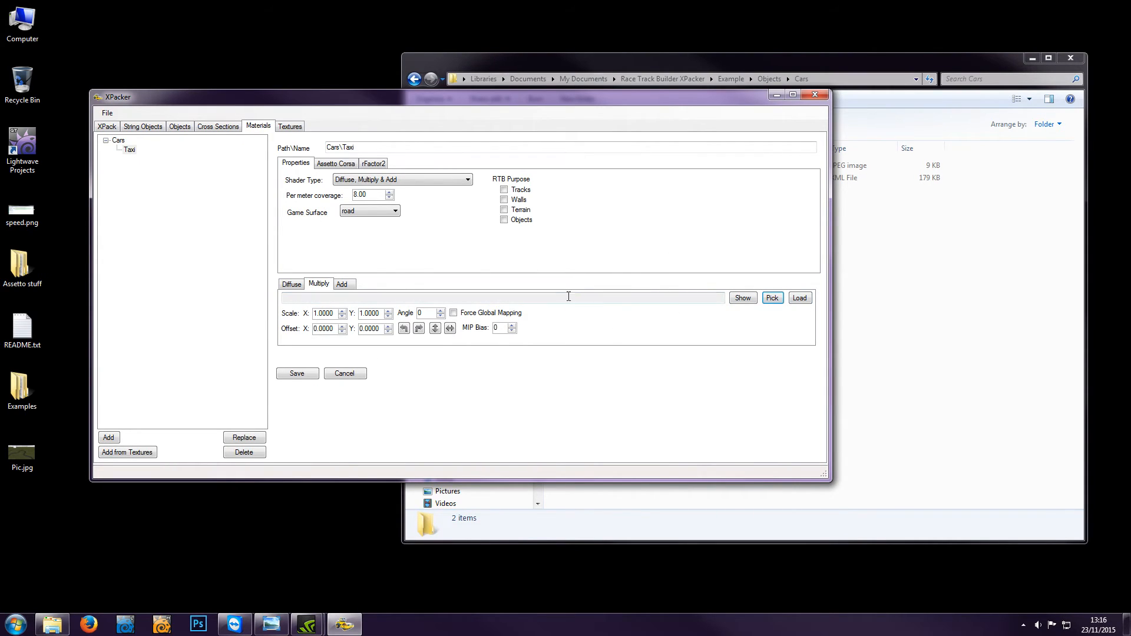
Try the MultiMap_NMDetail shader type on the taxi material and look over its Maps, Detail and Detail Normal texture slots
click(397, 179)
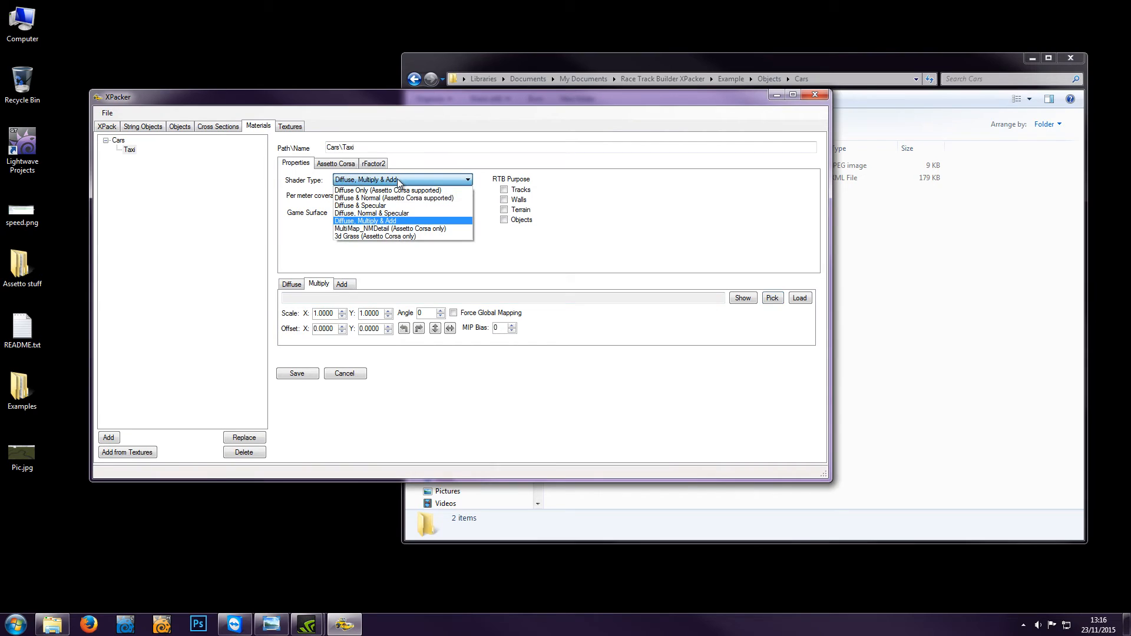
click(429, 228)
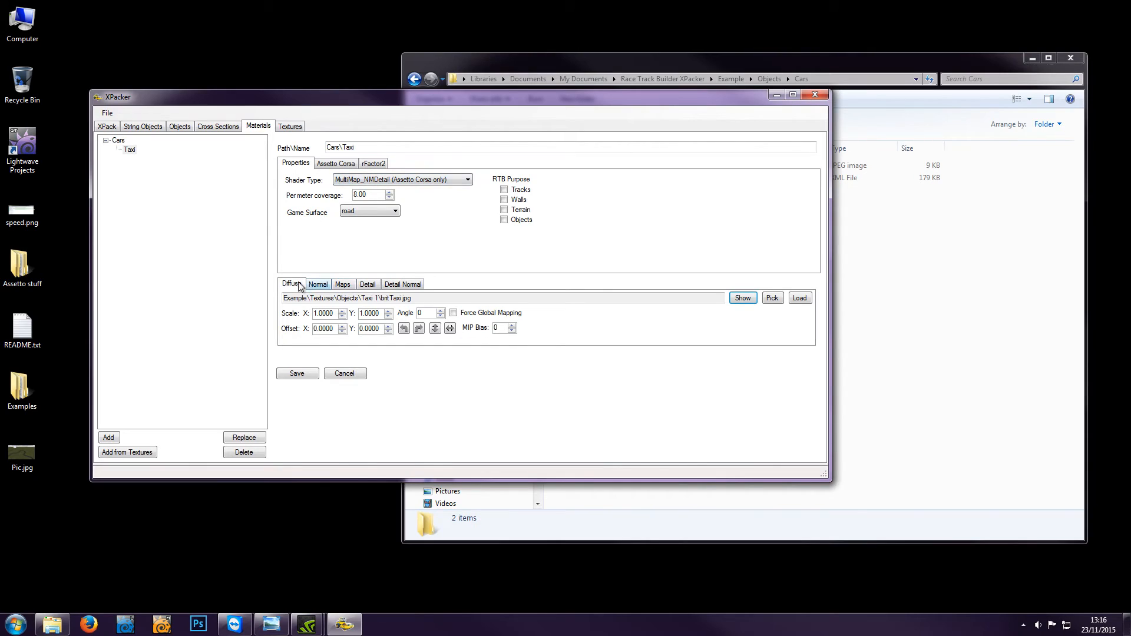
click(344, 285)
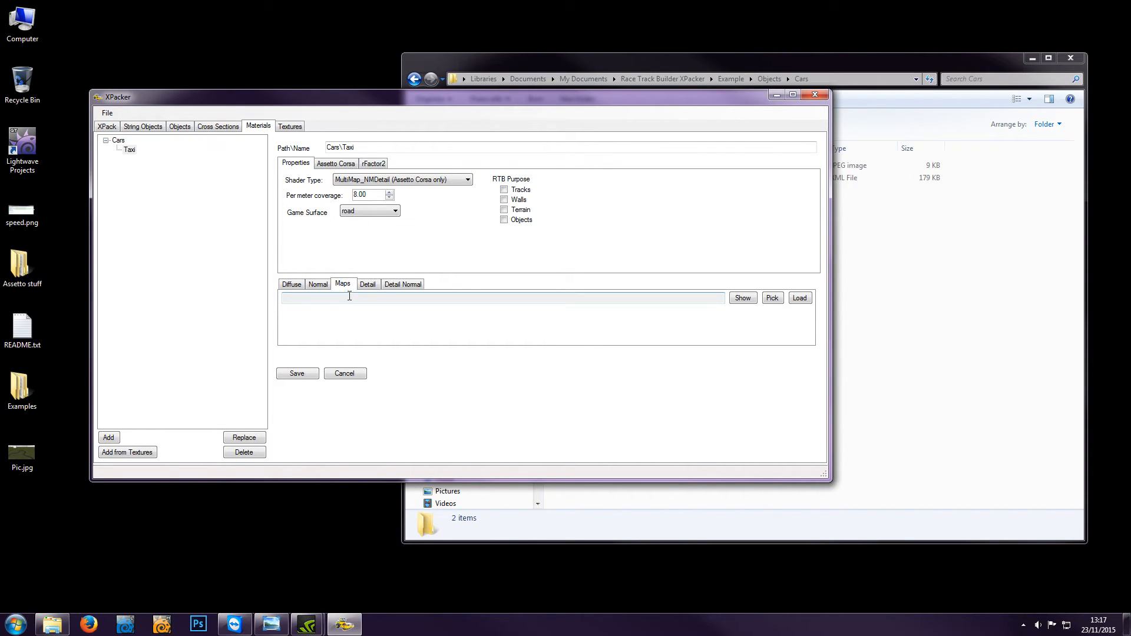
click(368, 284)
click(402, 284)
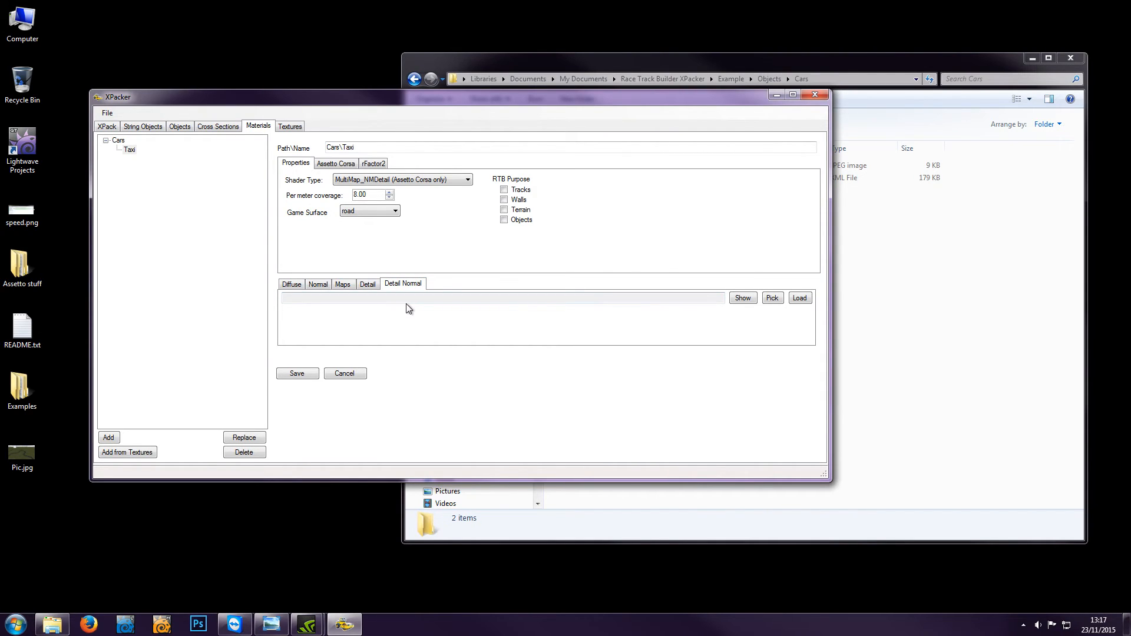
click(290, 284)
Try the 3d Grass shader type on the taxi material and look at its Variation texture slot
click(393, 182)
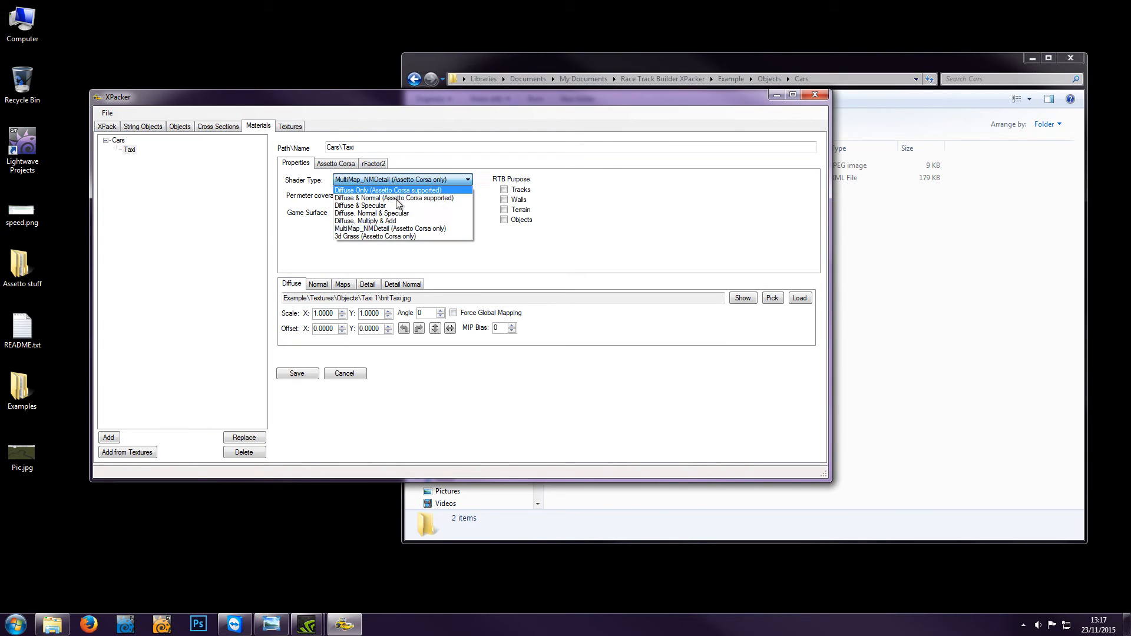
click(392, 236)
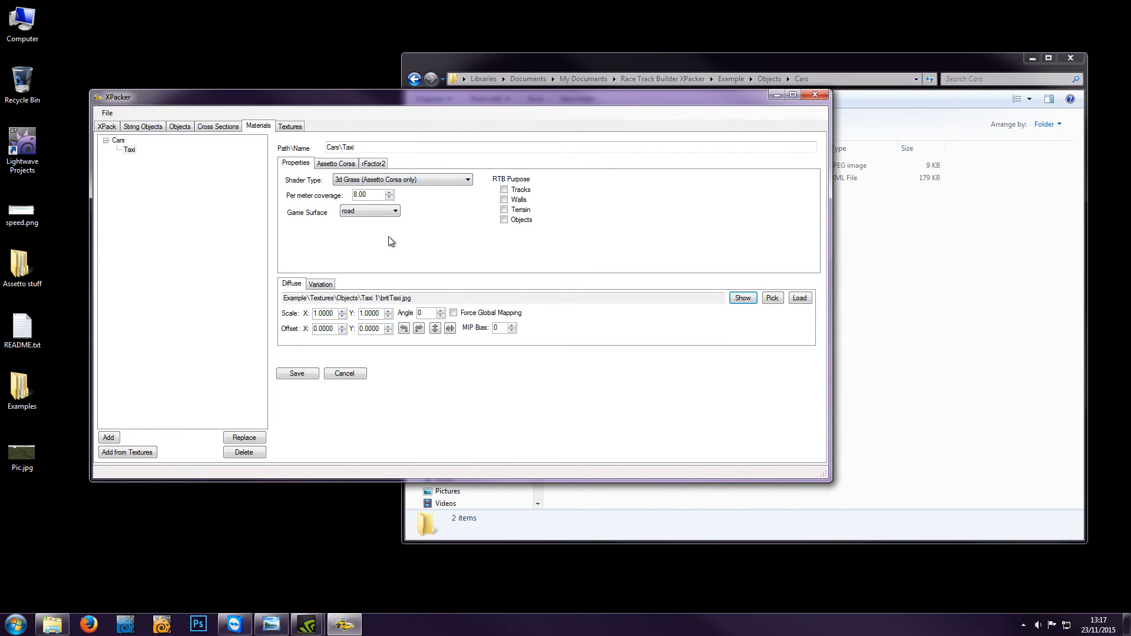
click(321, 284)
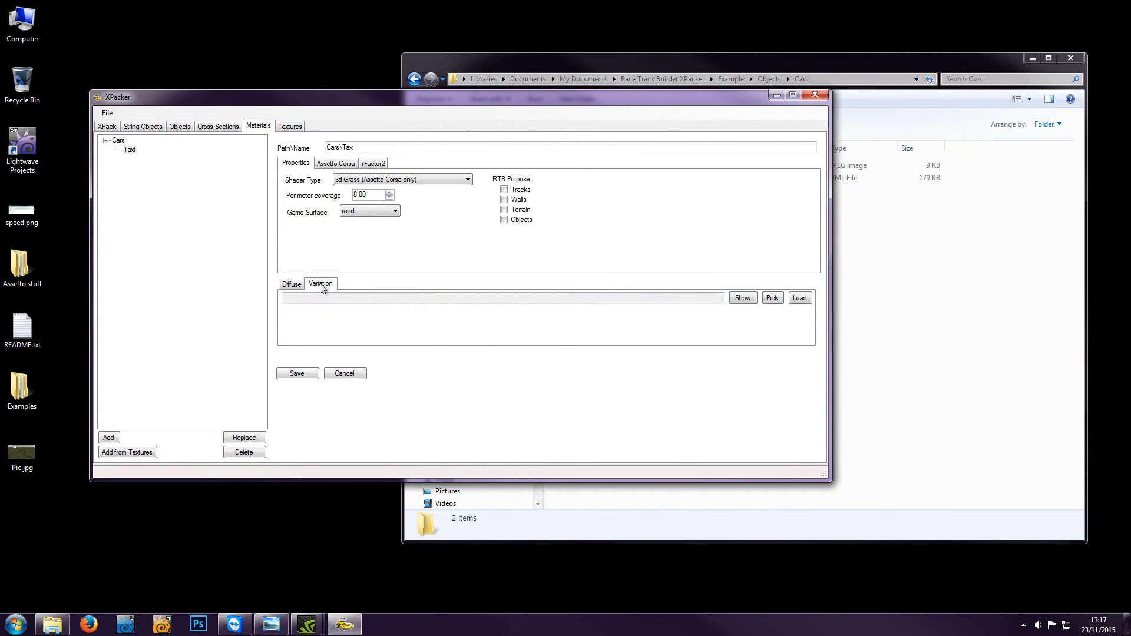
click(290, 286)
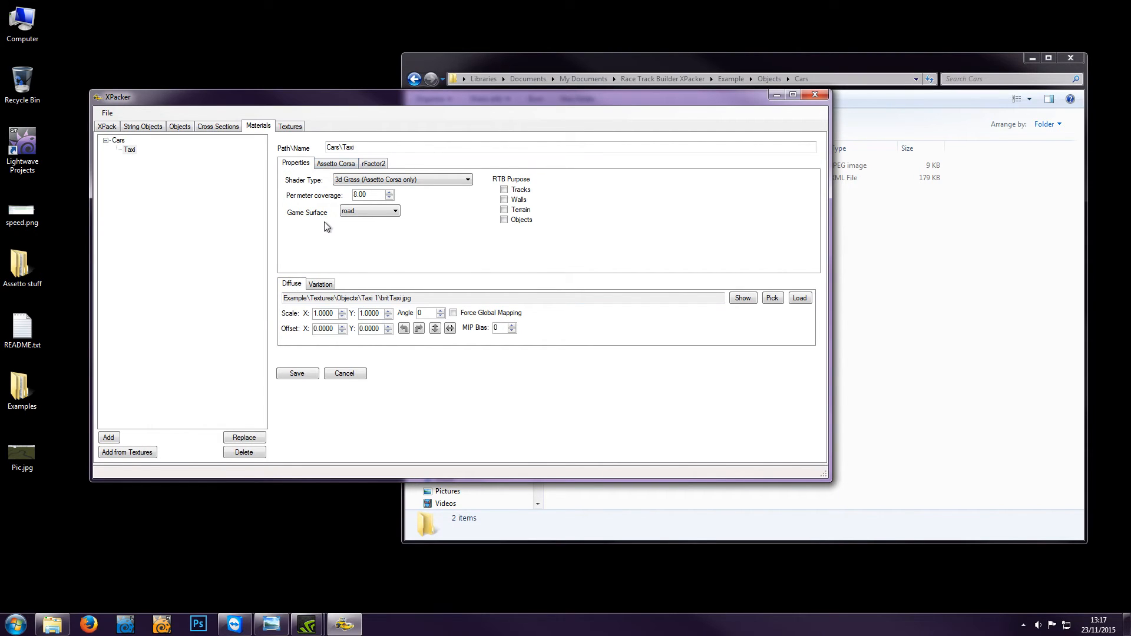
Set the taxi material's shader type to Diffuse Only with Cars\britTaxi.dds as its diffuse texture, and save the material
click(348, 181)
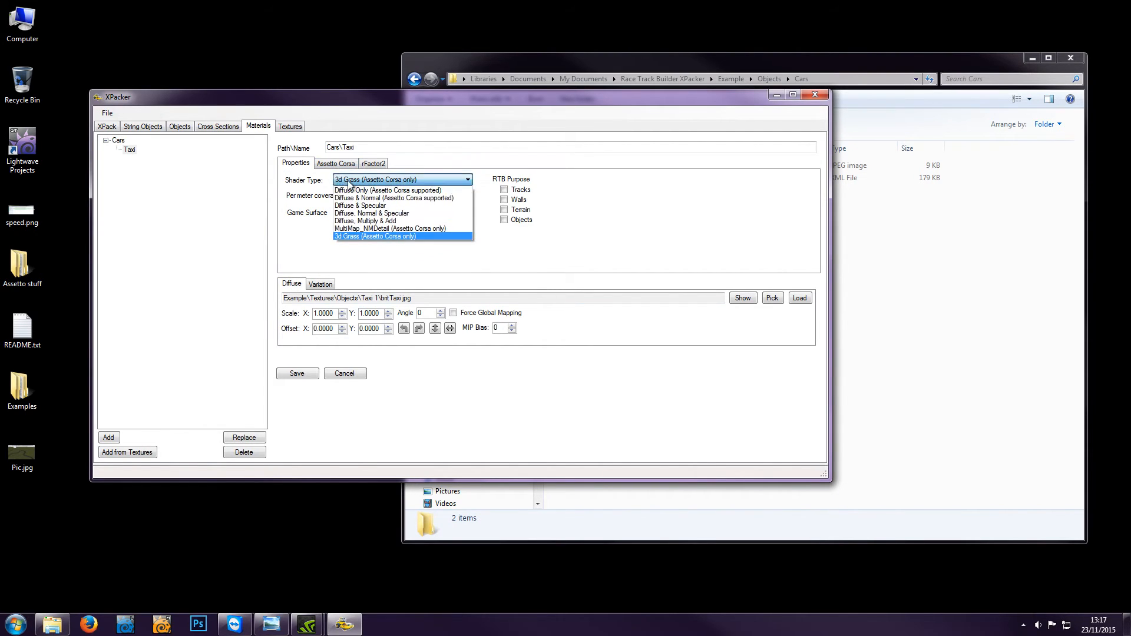
click(383, 190)
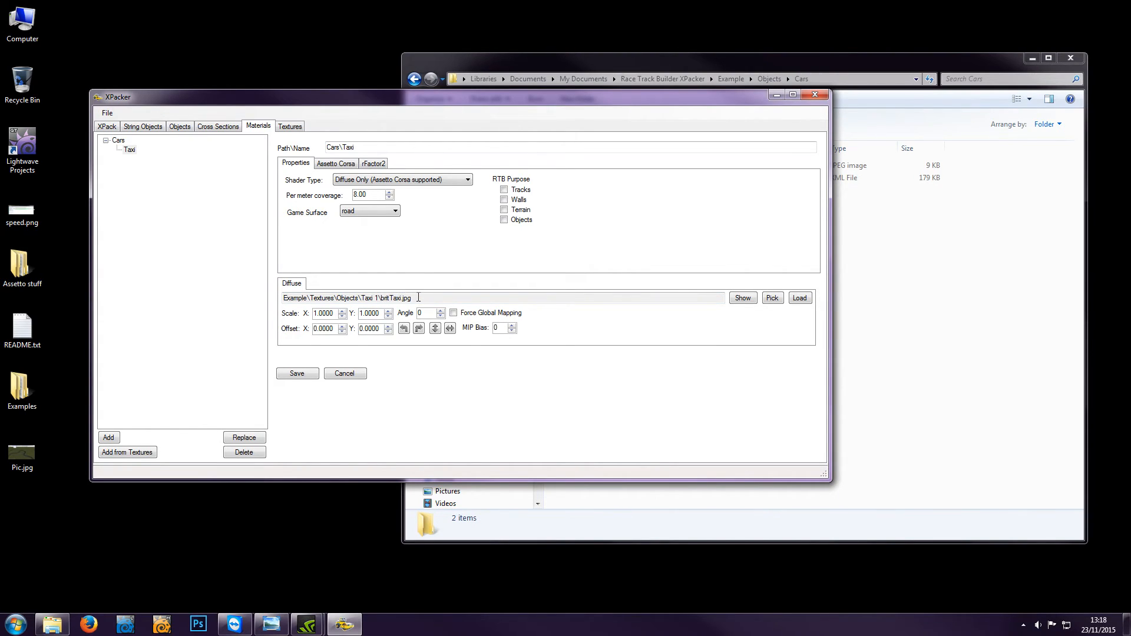
click(771, 298)
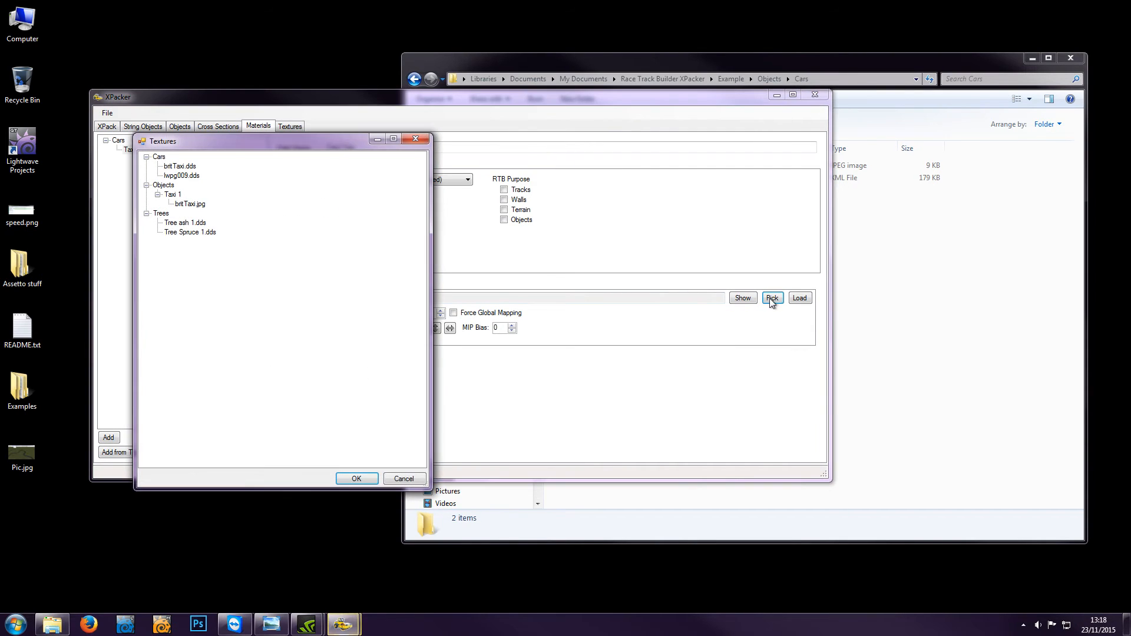
click(190, 168)
click(356, 478)
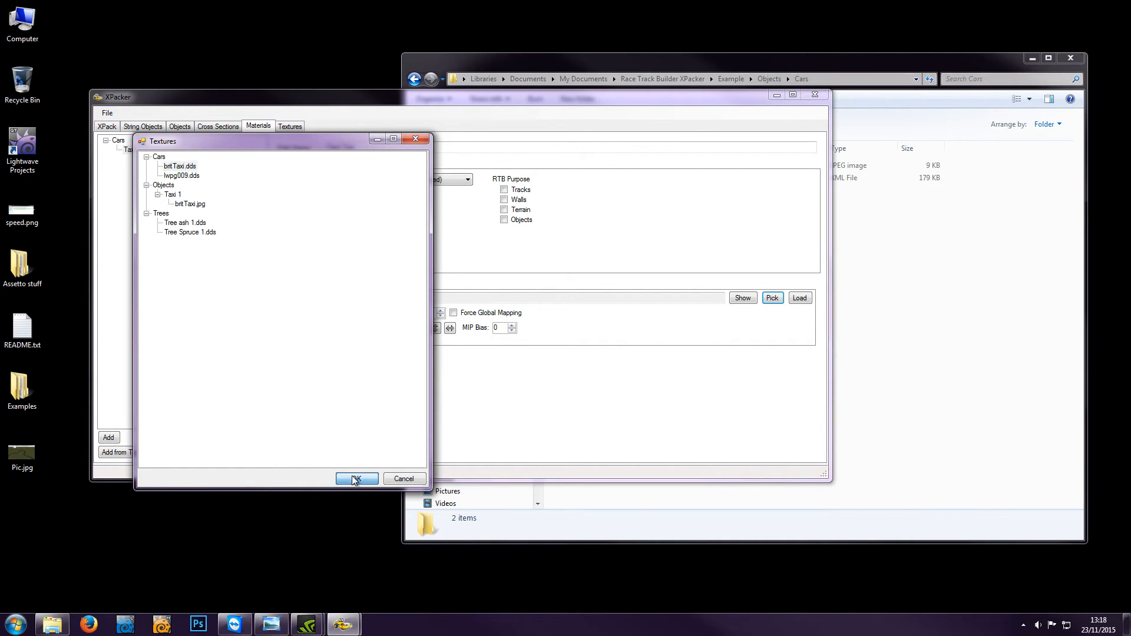
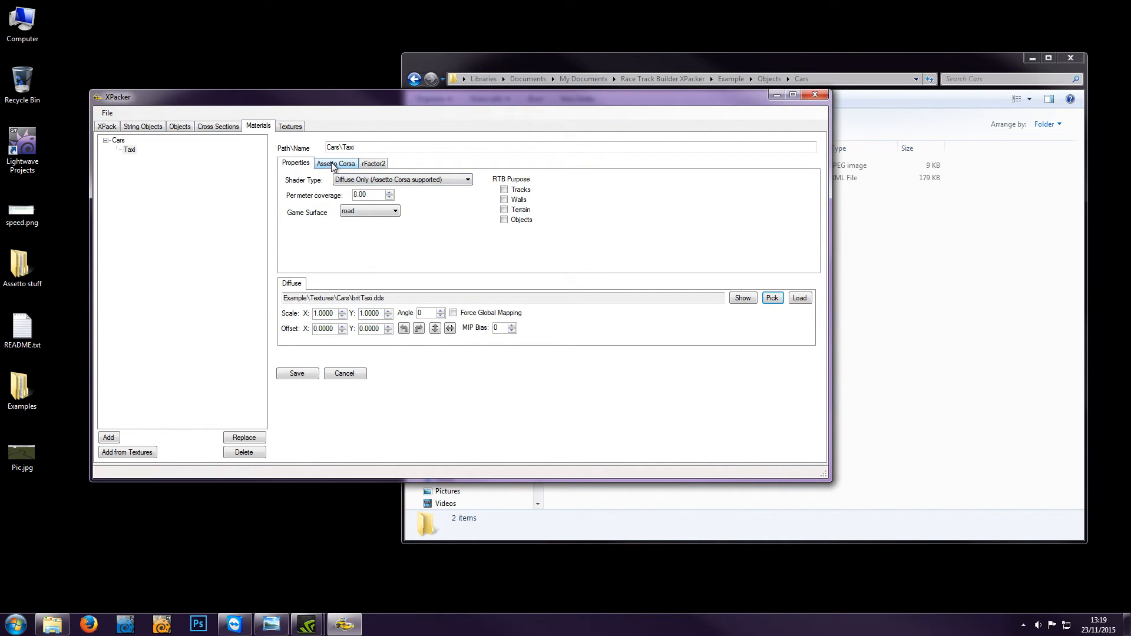
mouse_move(532, 186)
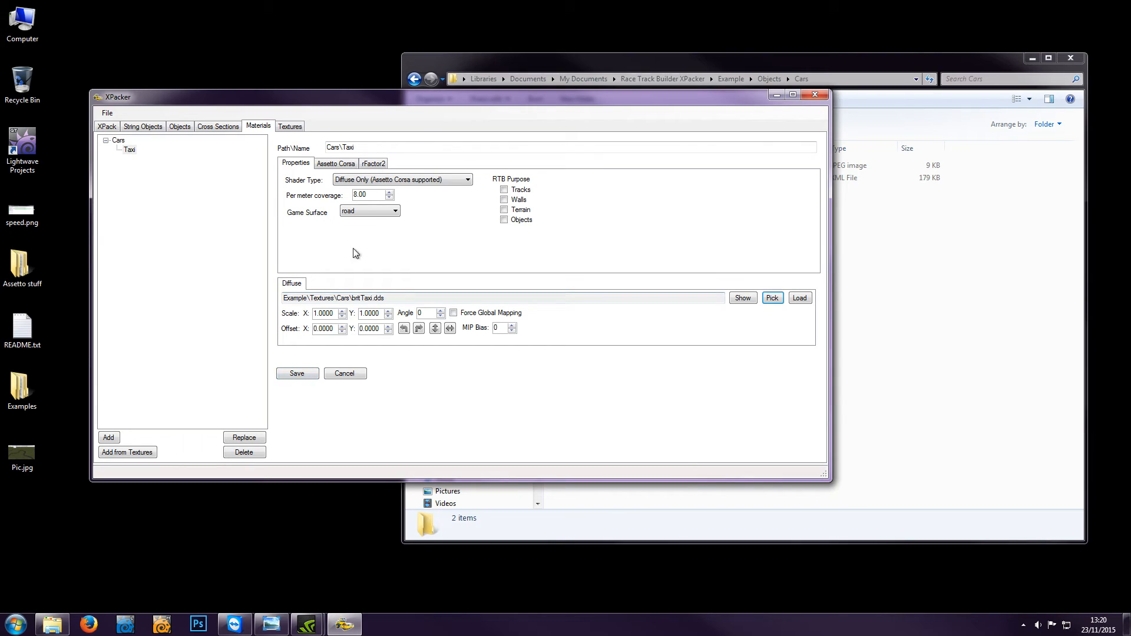
click(504, 221)
click(295, 375)
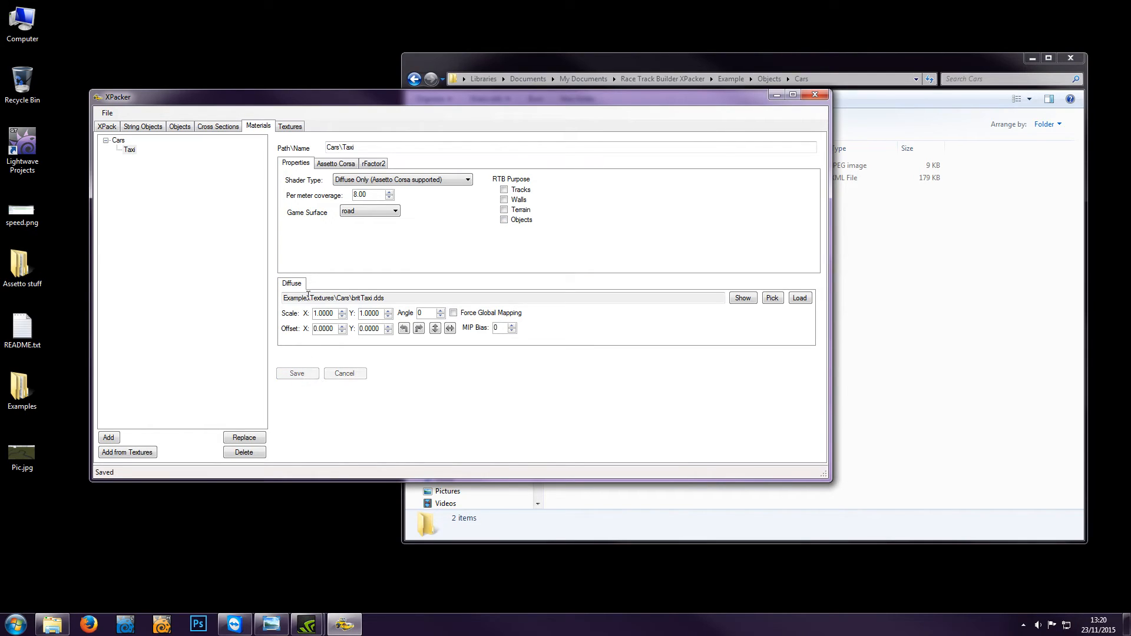
Look over the taxi material's game-specific settings and set its Assetto Corsa specular value to 0.01
click(333, 165)
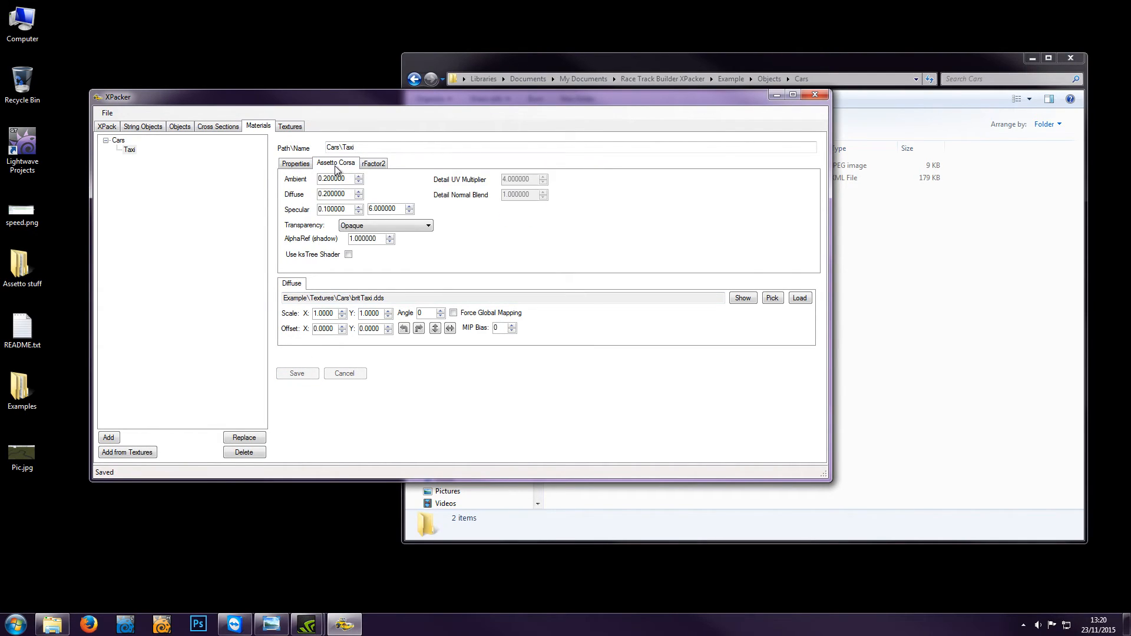
click(373, 164)
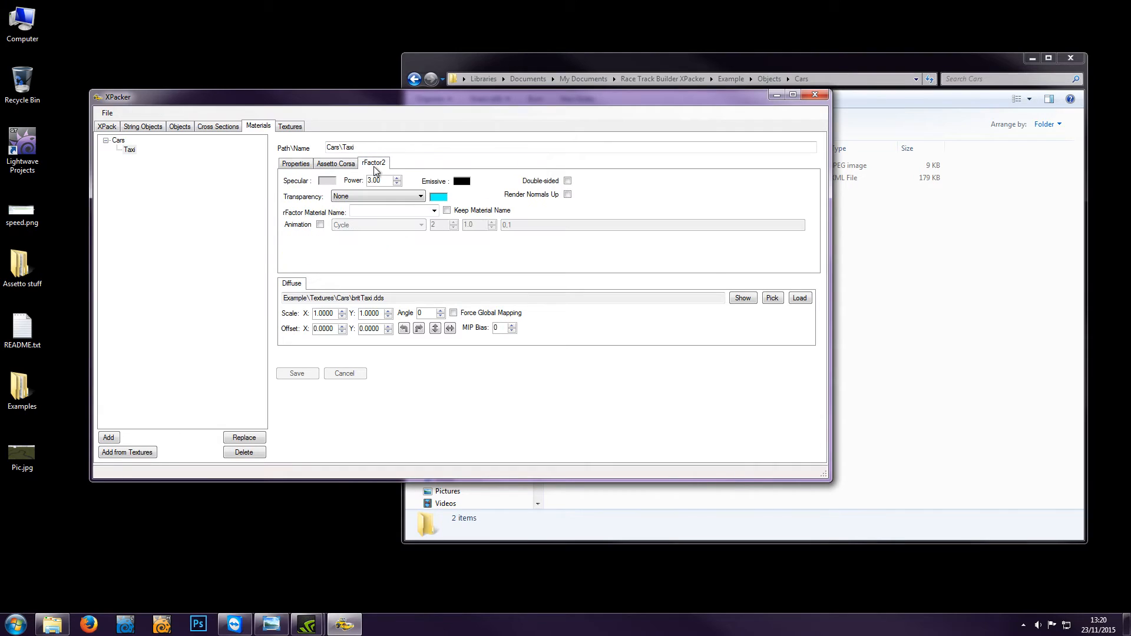
click(344, 167)
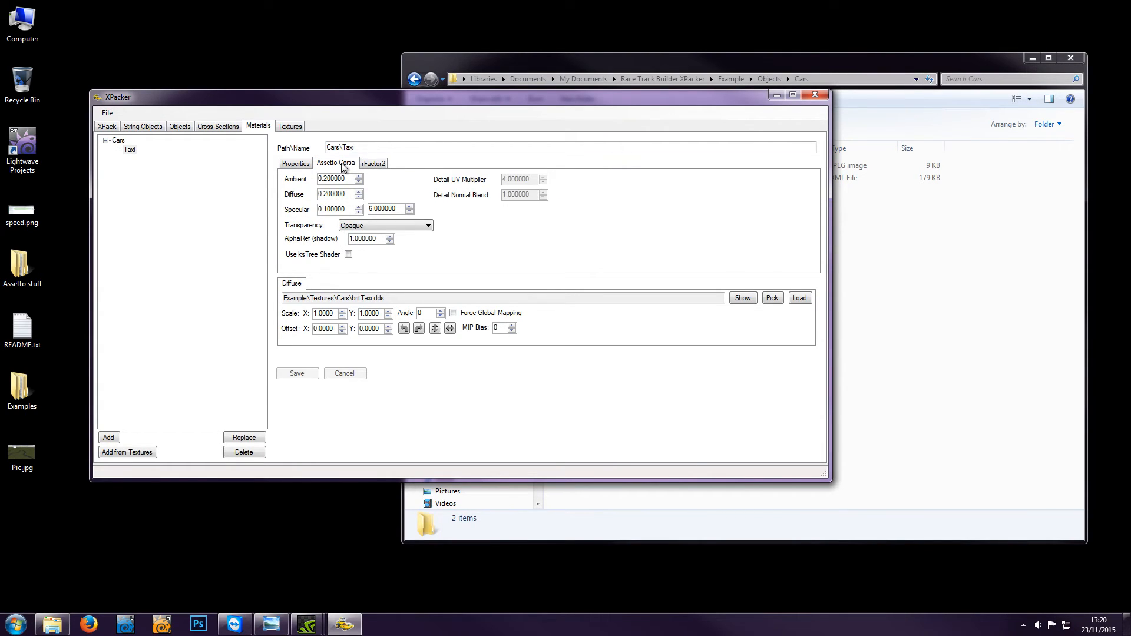
click(297, 165)
click(331, 166)
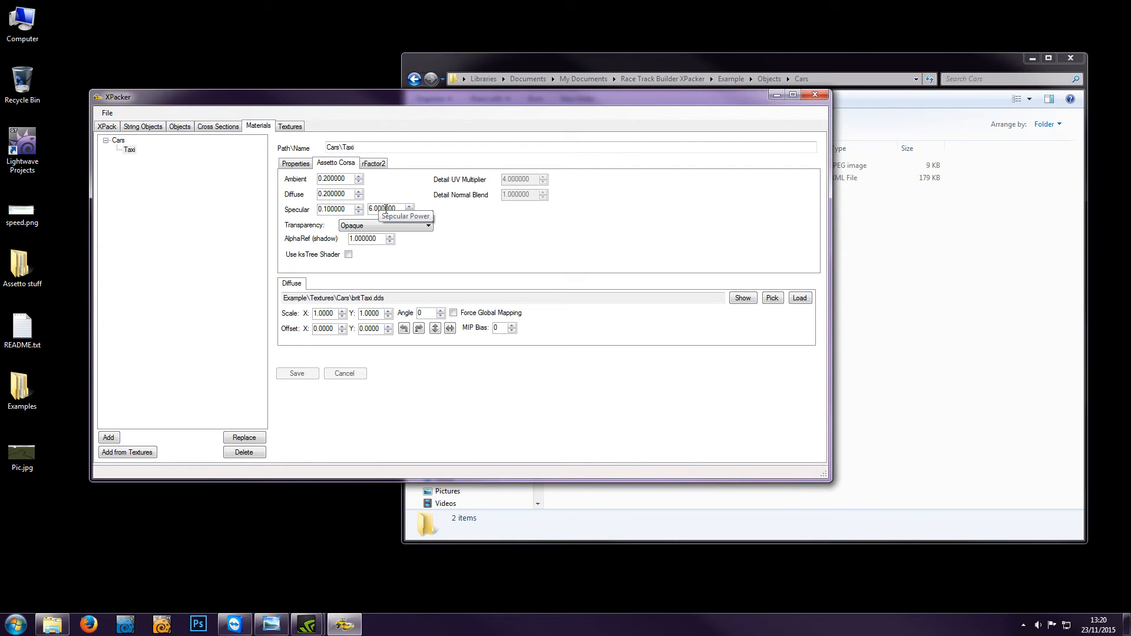
click(324, 209)
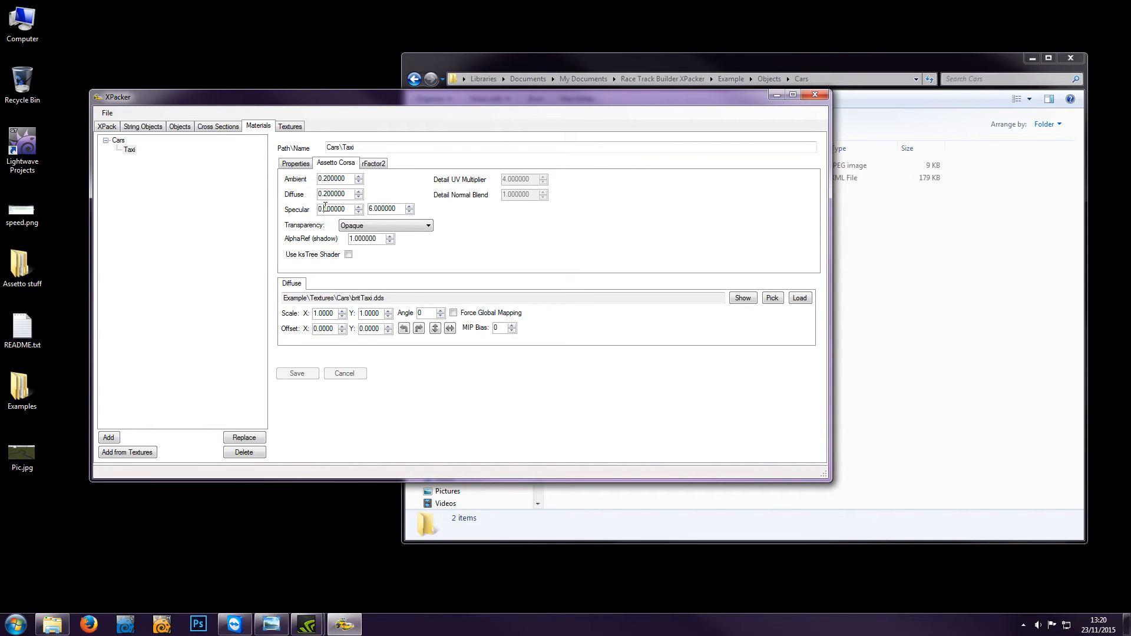
text(0)
key(Return)
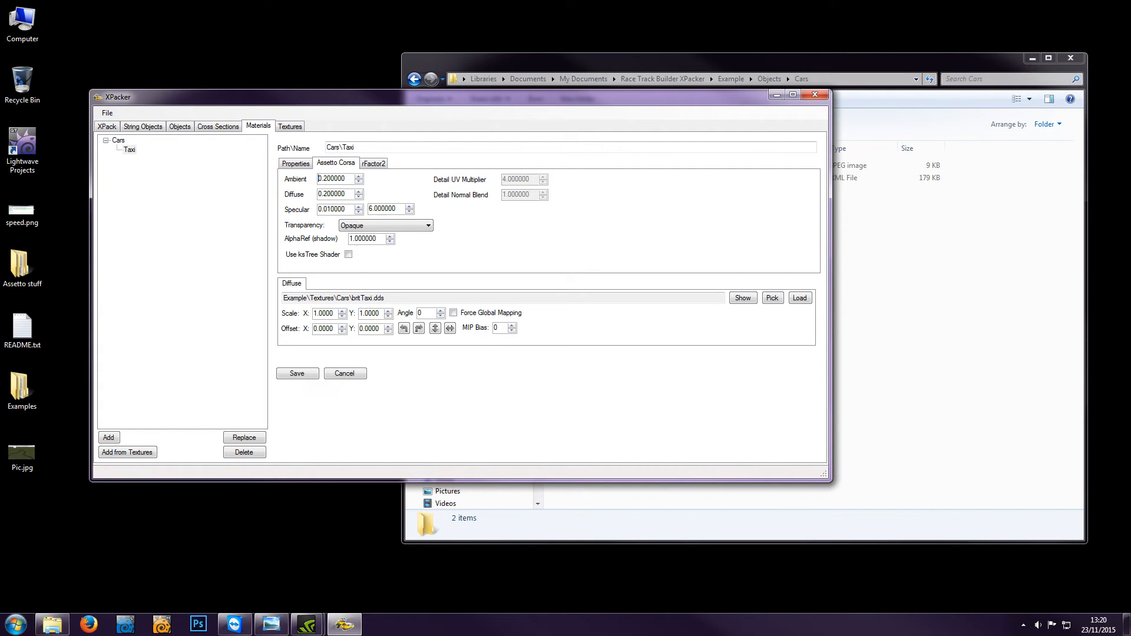
Try the AlphaTest transparency and the ksTree shader option for Assetto Corsa, restoring the transparency to Opaque
click(429, 226)
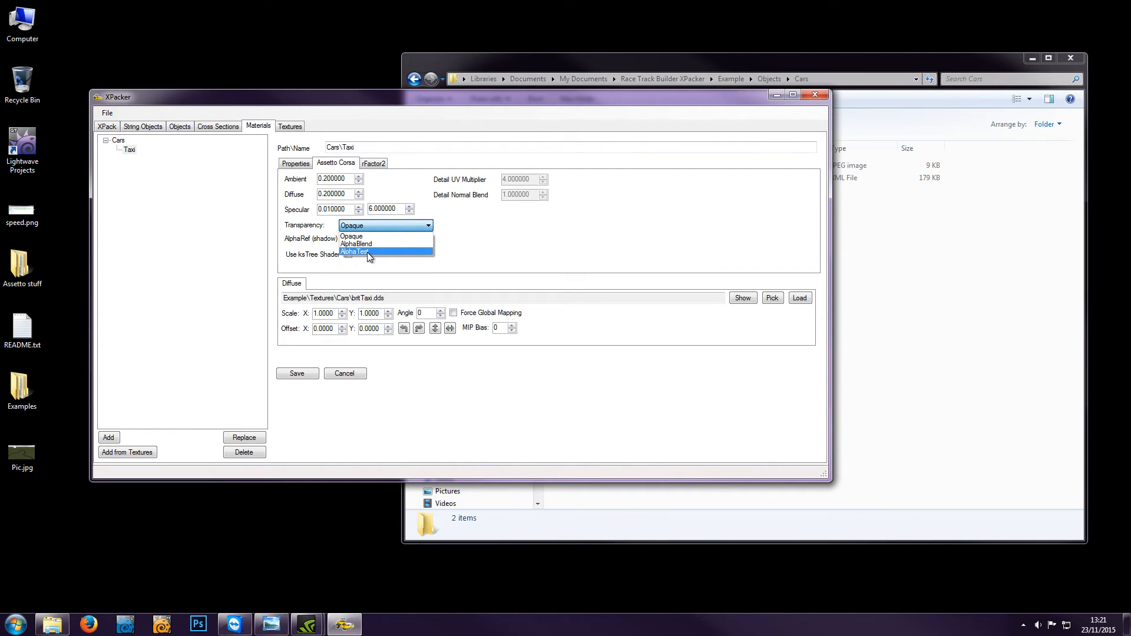
click(388, 225)
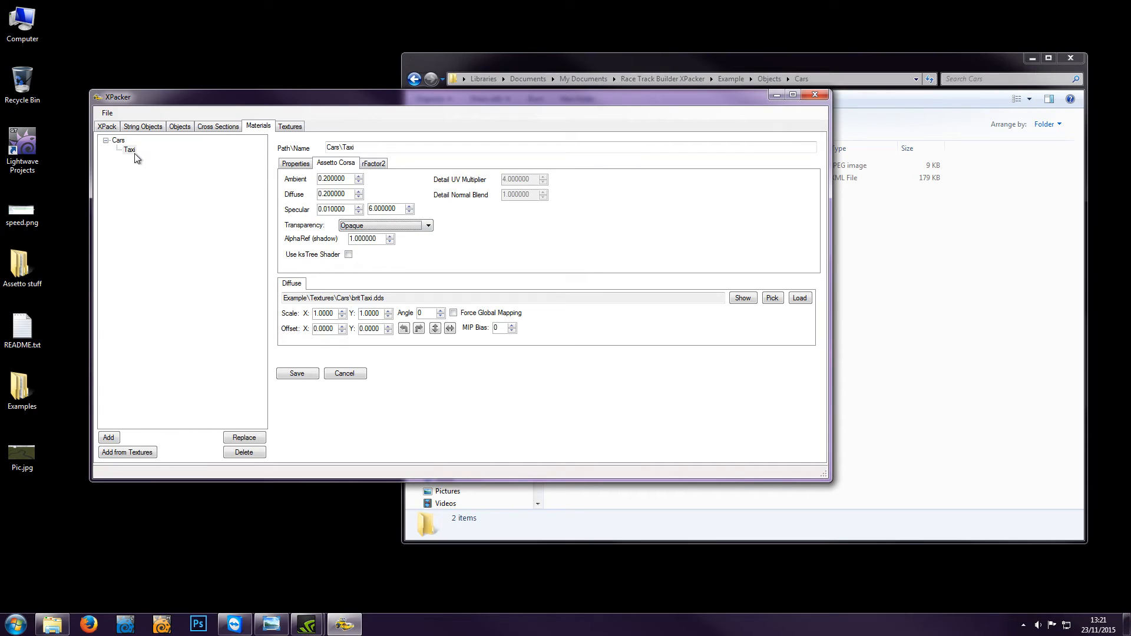
click(416, 228)
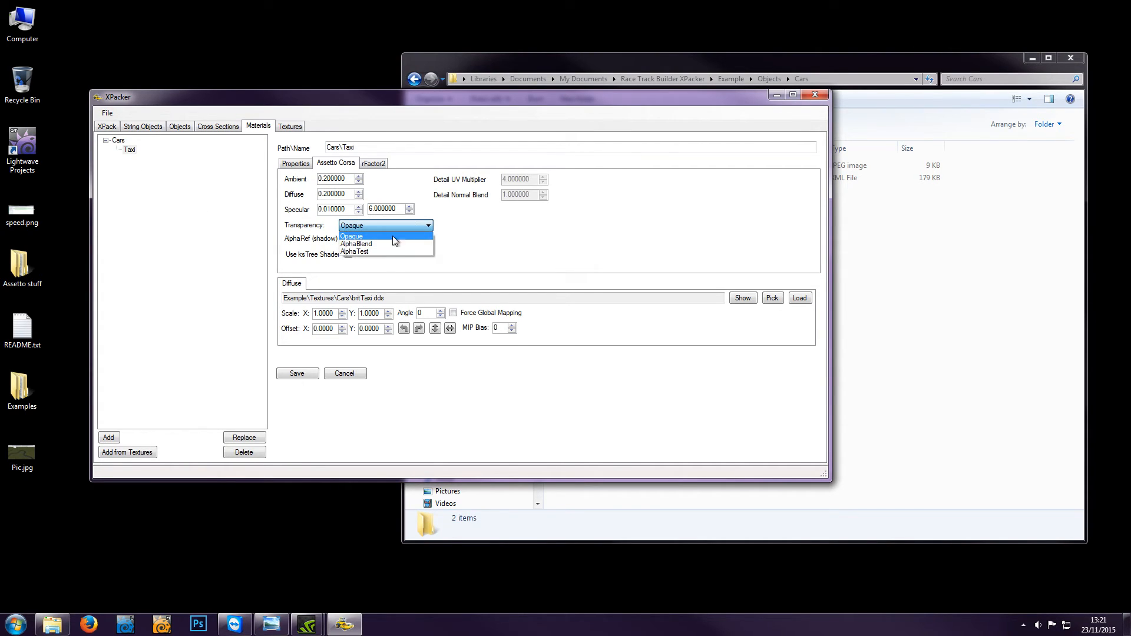
click(379, 251)
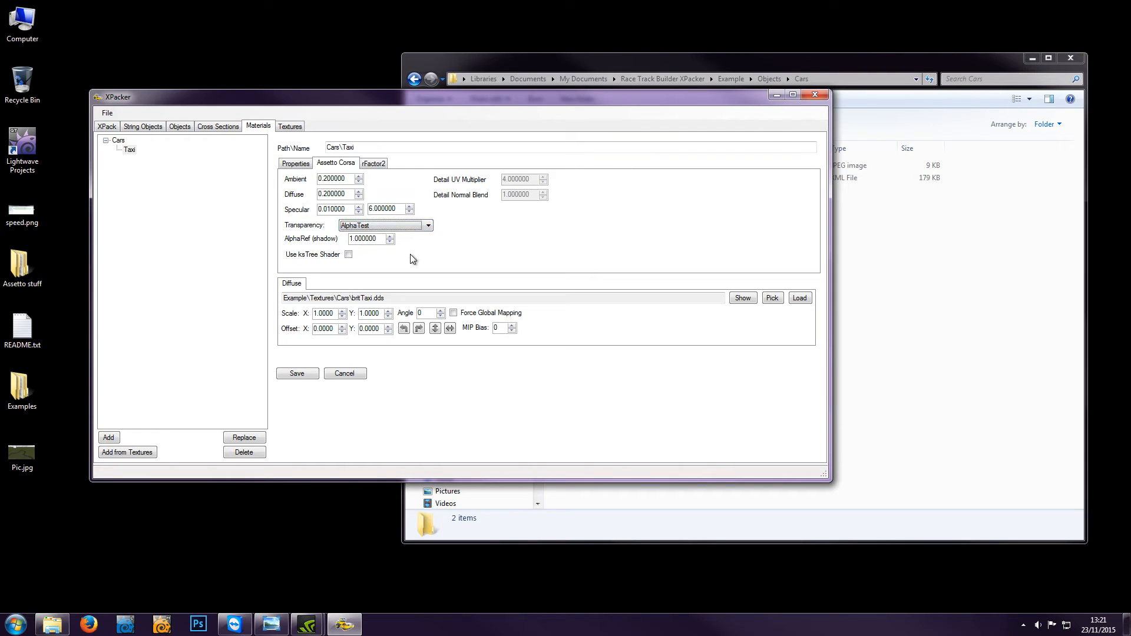
click(349, 255)
click(348, 255)
click(374, 226)
click(373, 235)
Save the taxi material, glance at the XPack's textures, and return to the Taxi 1 object
mouse_move(323, 256)
click(304, 372)
click(291, 127)
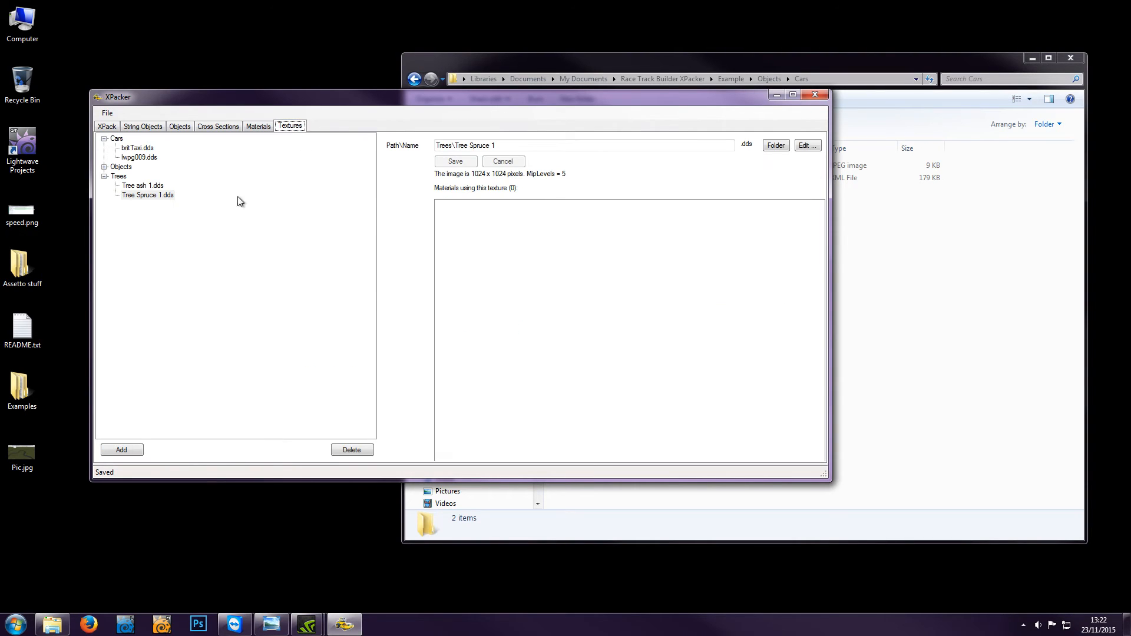
click(180, 127)
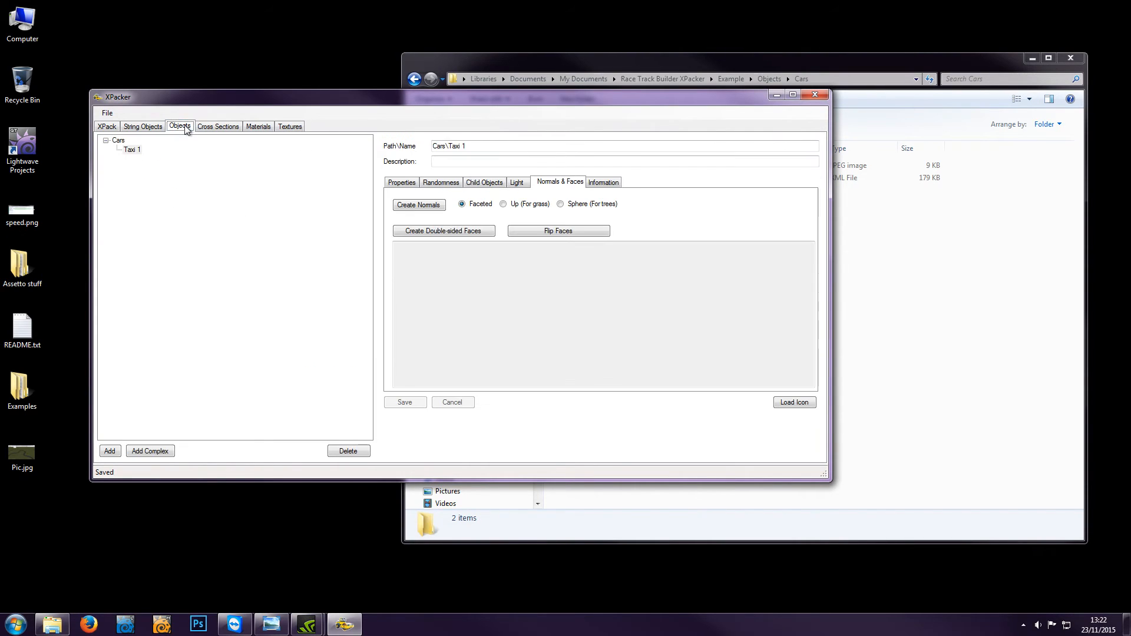
Import Van 1.fbx from the Vehicles folder as a new object under Cars
click(111, 450)
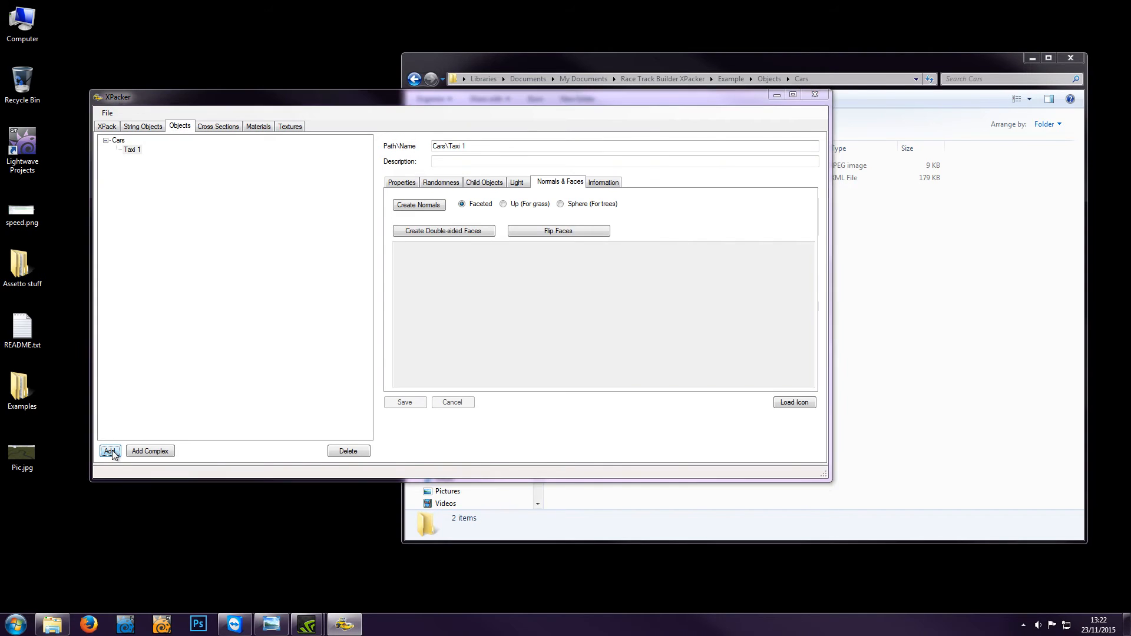
click(224, 200)
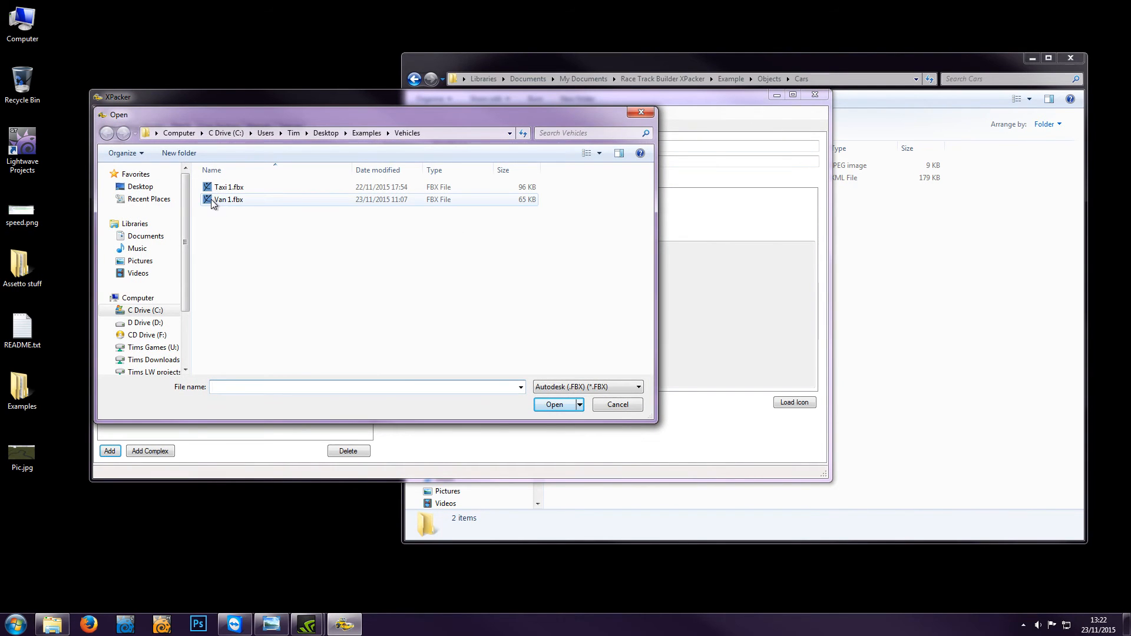
double_click(213, 200)
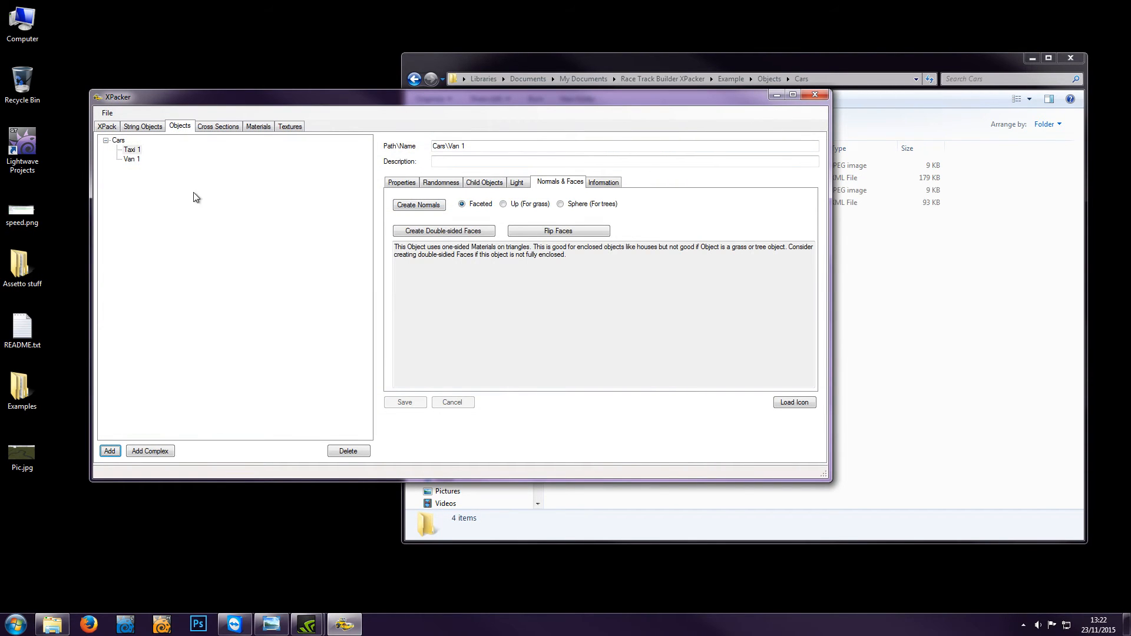
Delete the Van 1 object together with its related materials and textures
click(132, 159)
click(347, 450)
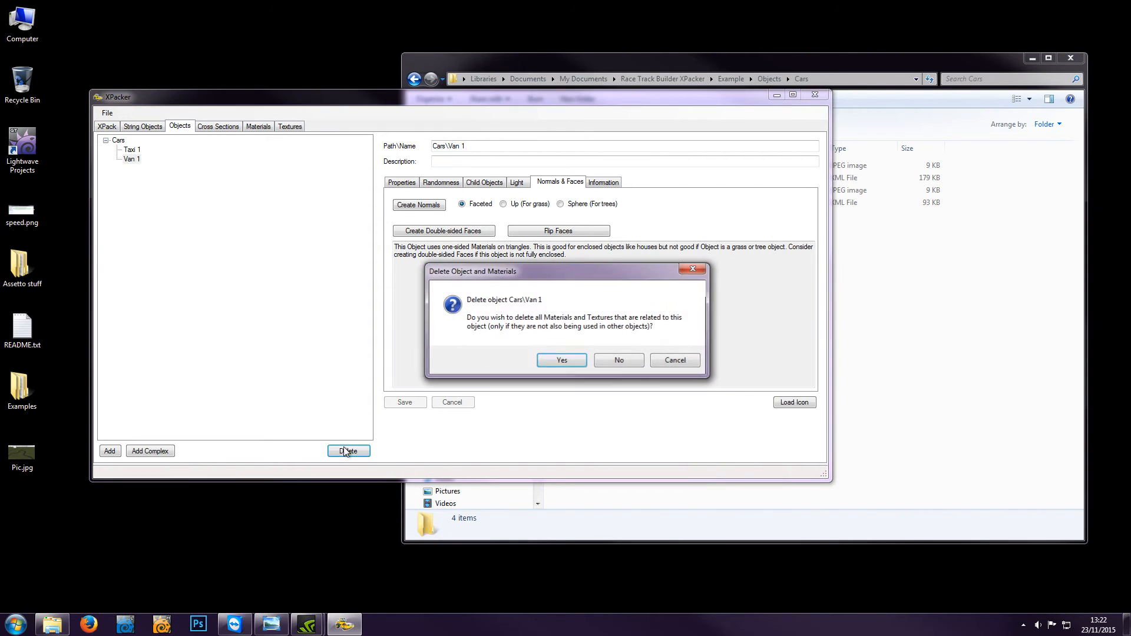
click(562, 361)
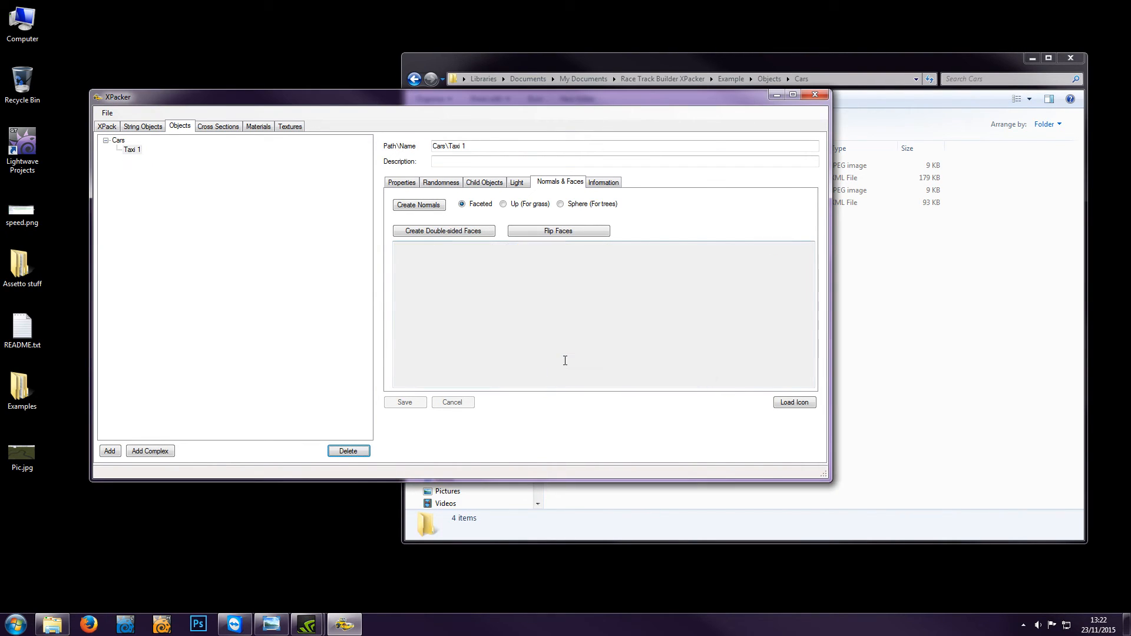
Select the Cars folder and import Van 1.fbx into the XPack again
click(126, 149)
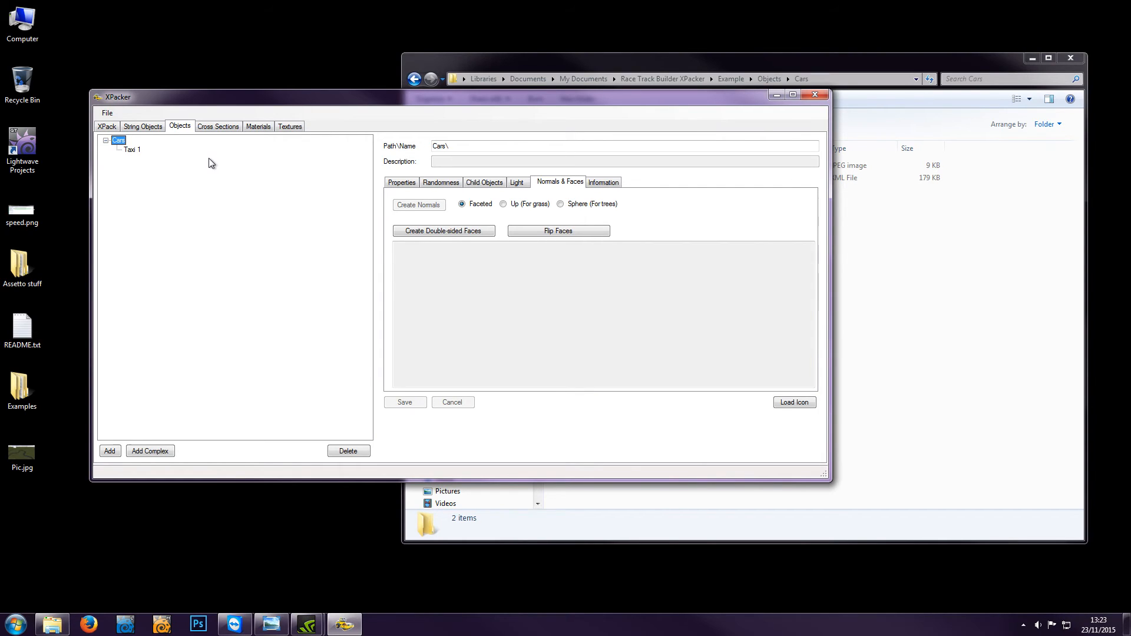
drag(454, 146, 425, 145)
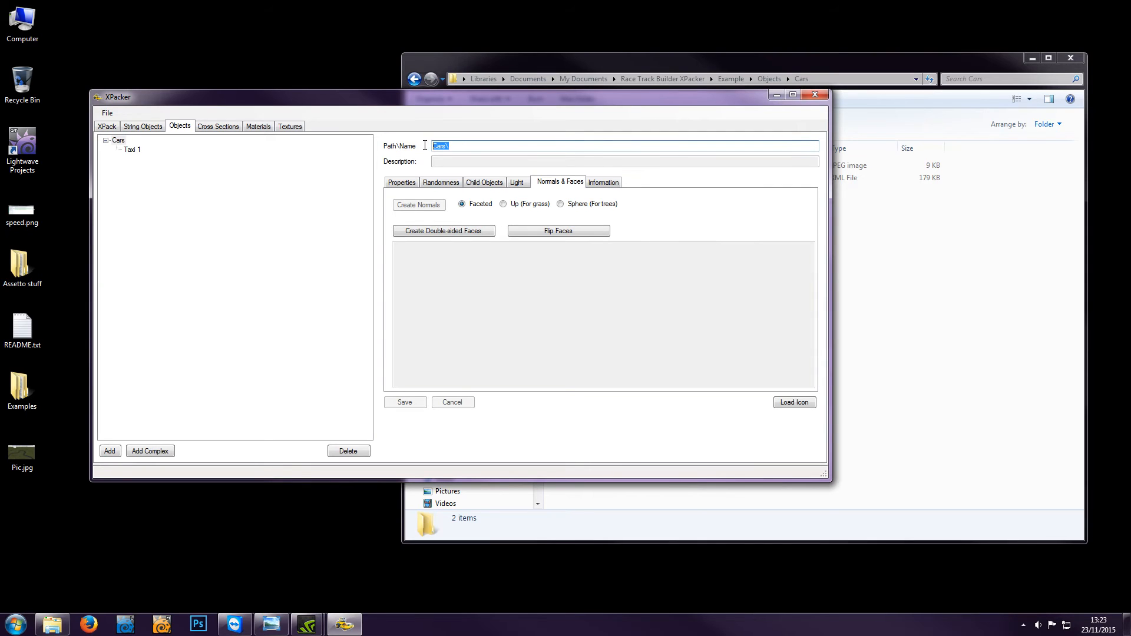
click(239, 302)
click(109, 452)
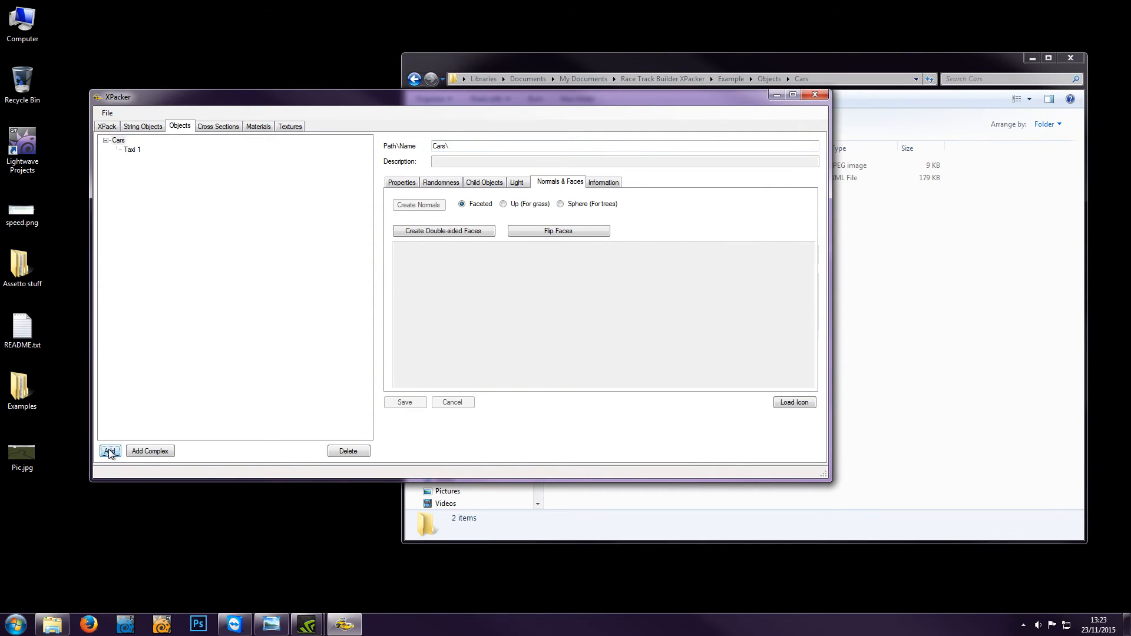
double_click(227, 207)
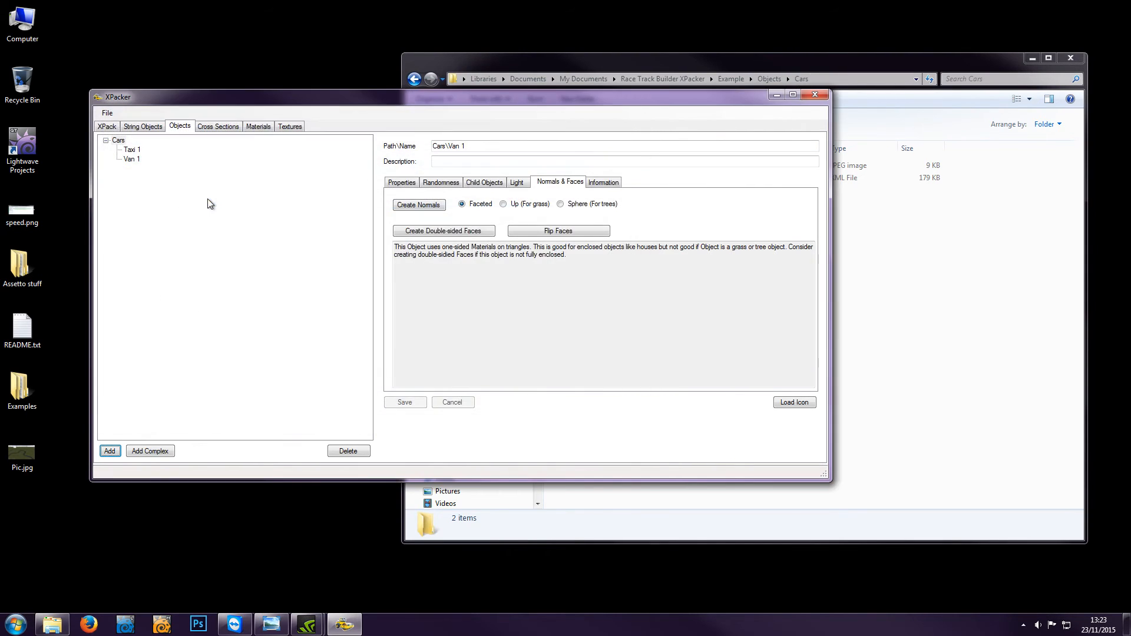
Change the imported van's path and name to vans\Van 1
drag(445, 146, 429, 145)
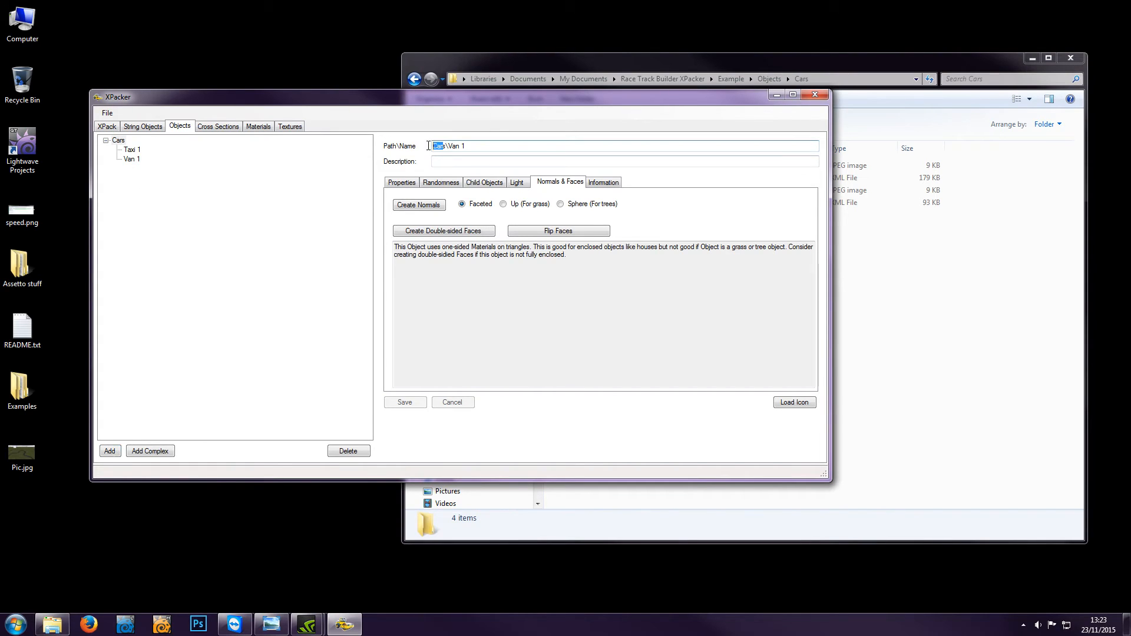
text(vans)
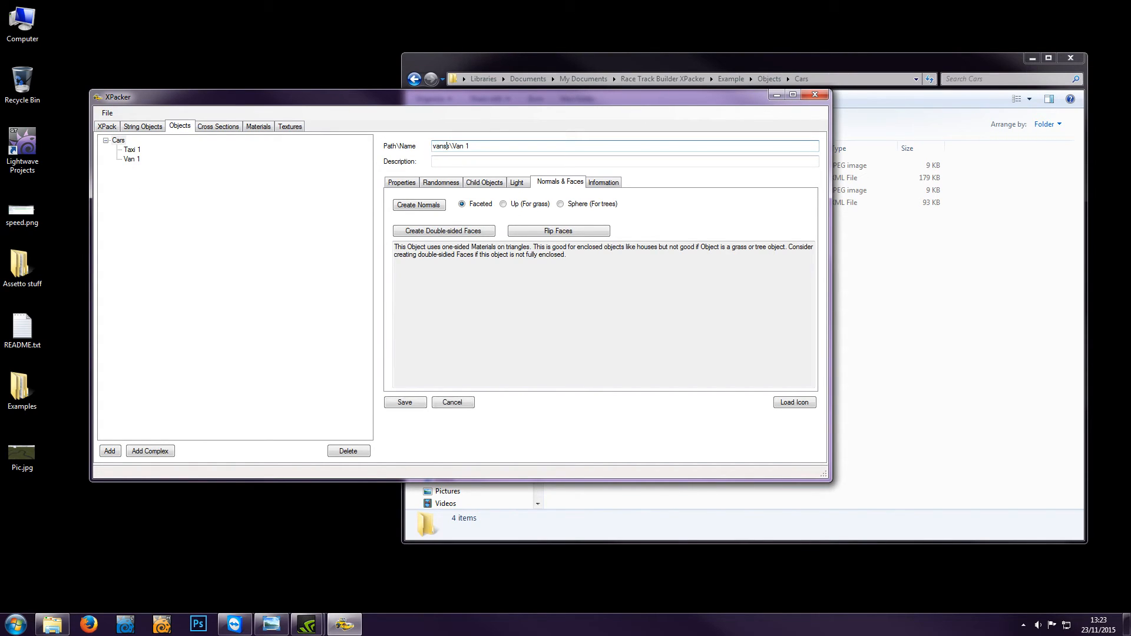
click(449, 146)
key(BackSpace)
Set the van's group to Vans in its properties and save the object
click(403, 182)
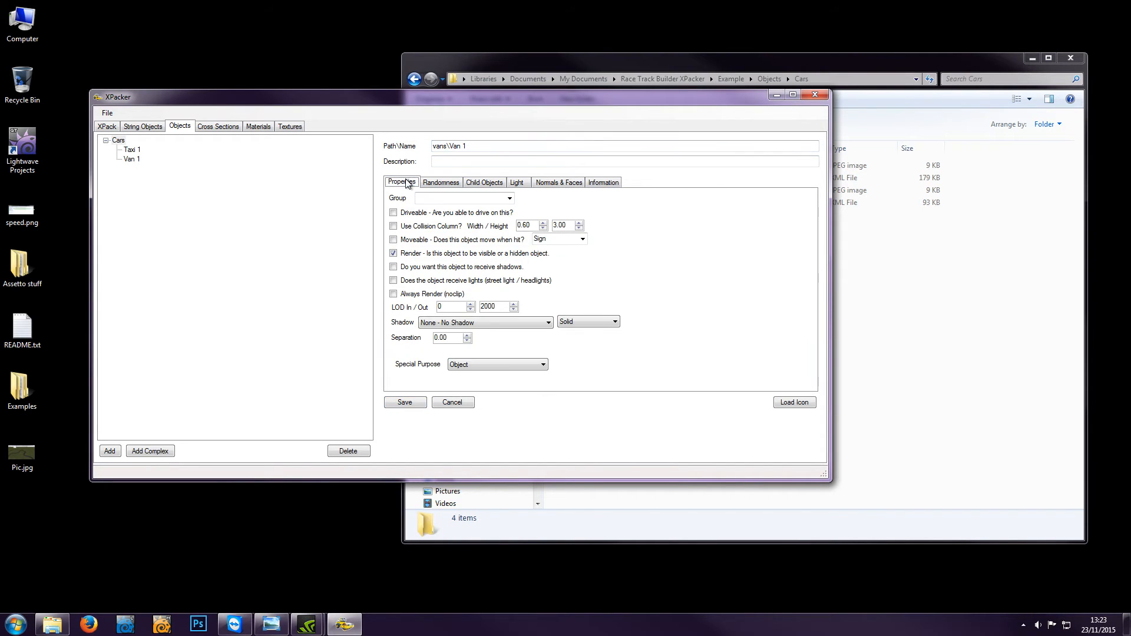
click(506, 198)
text(Vans)
click(403, 400)
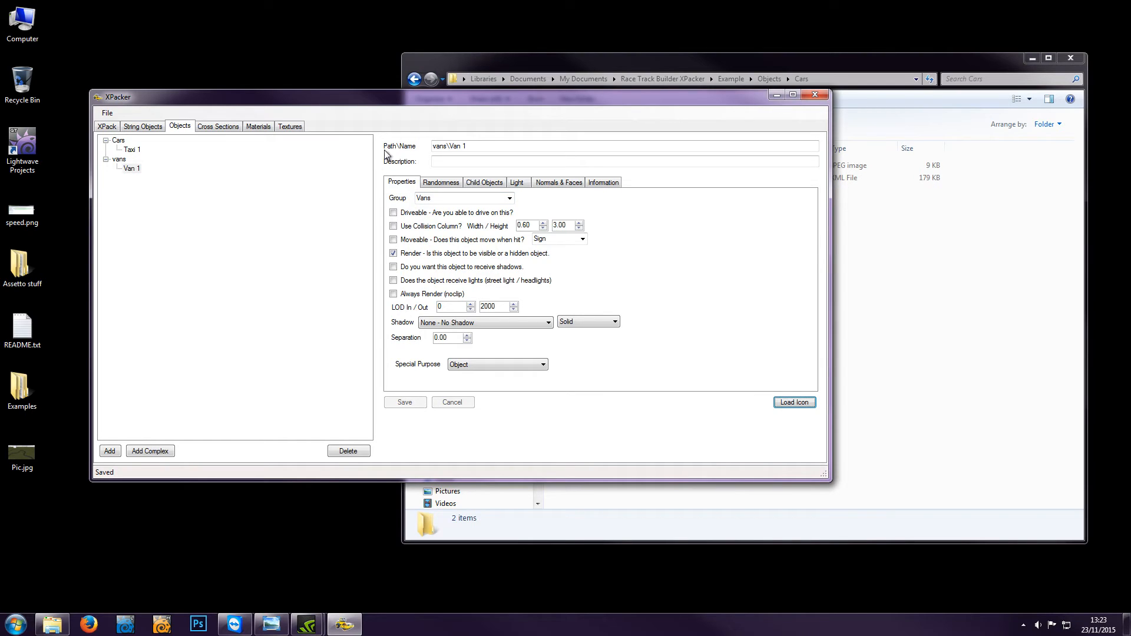
Try changing the van's path to Cars\Van 1 and its group, and return to the Taxi 1 object's properties
drag(450, 145, 423, 147)
text(Car)
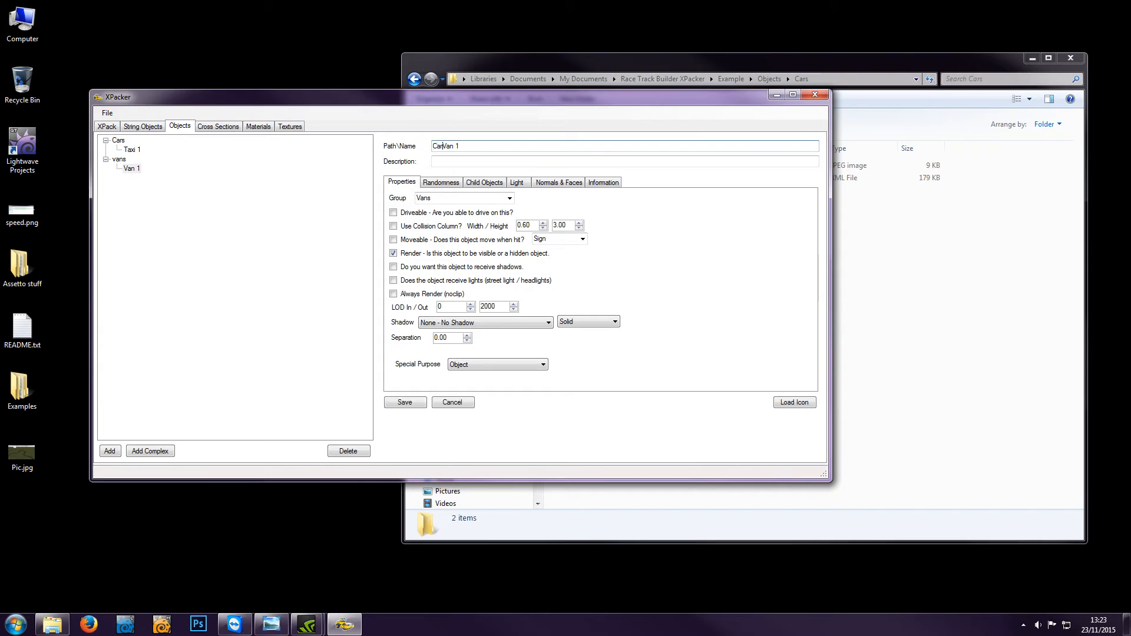
text(s\)
click(509, 196)
click(510, 197)
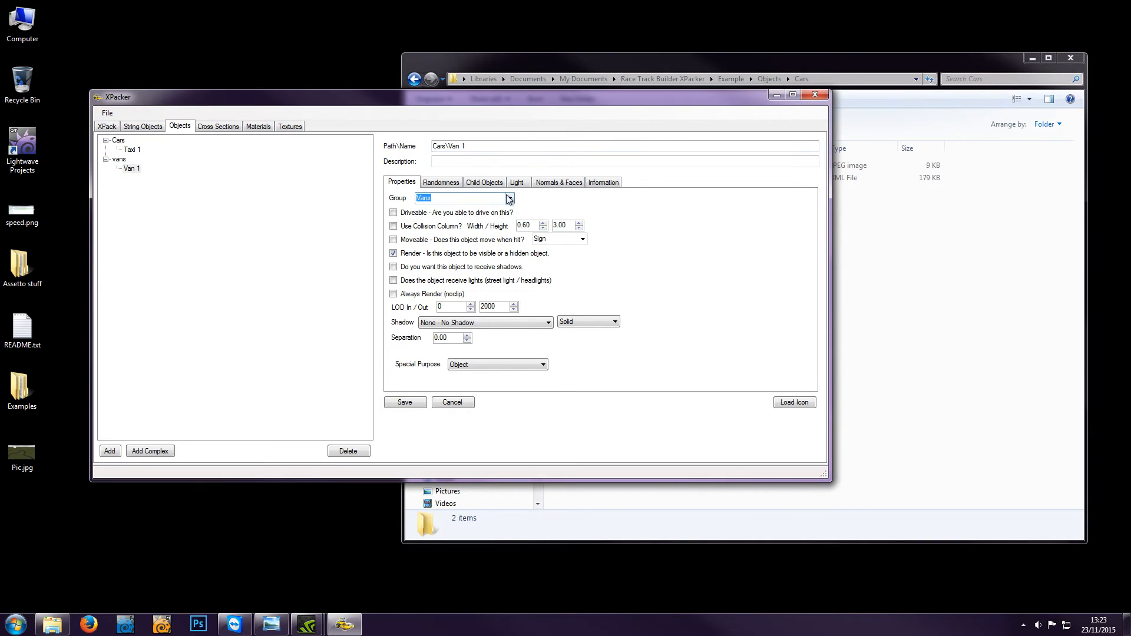
click(132, 150)
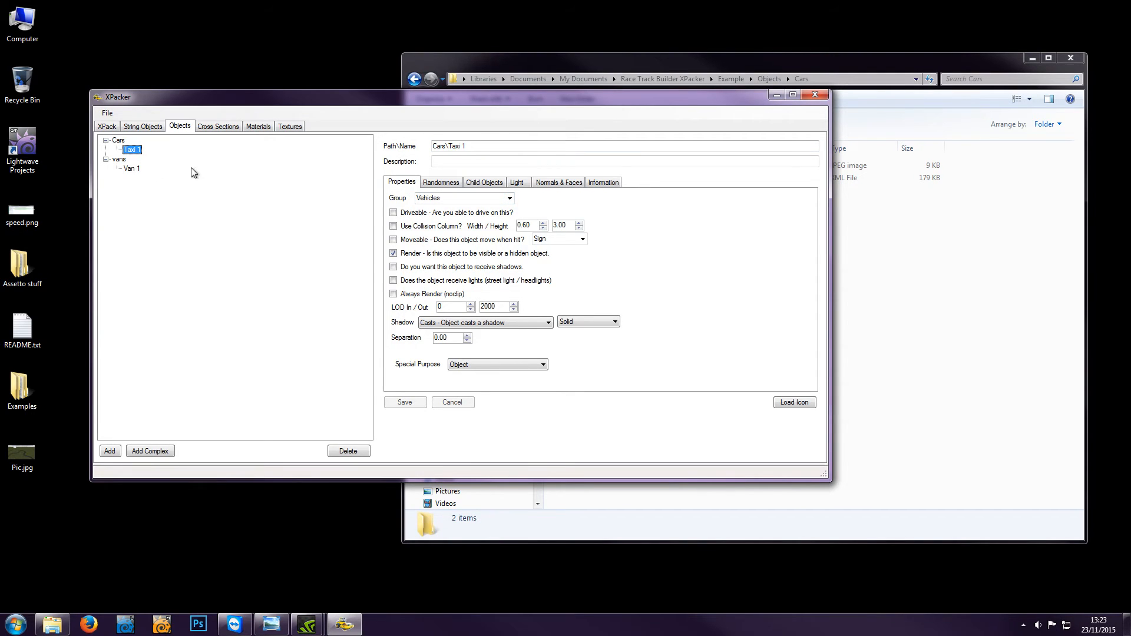
Change the Van 1 object's path and name to Cars\Van 1
click(135, 170)
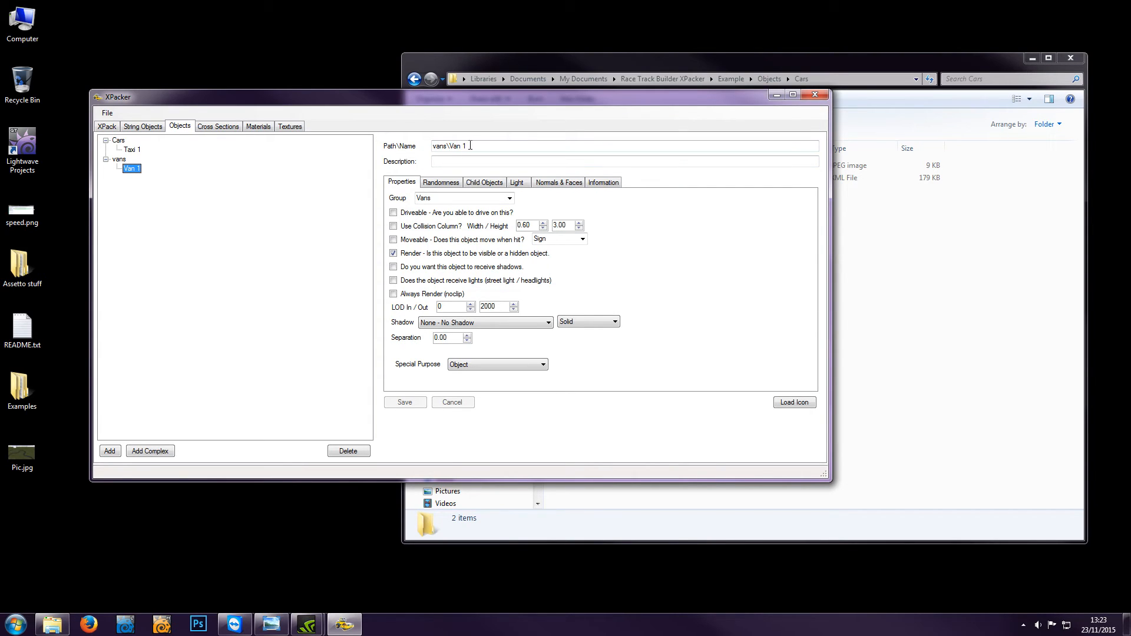
double_click(442, 146)
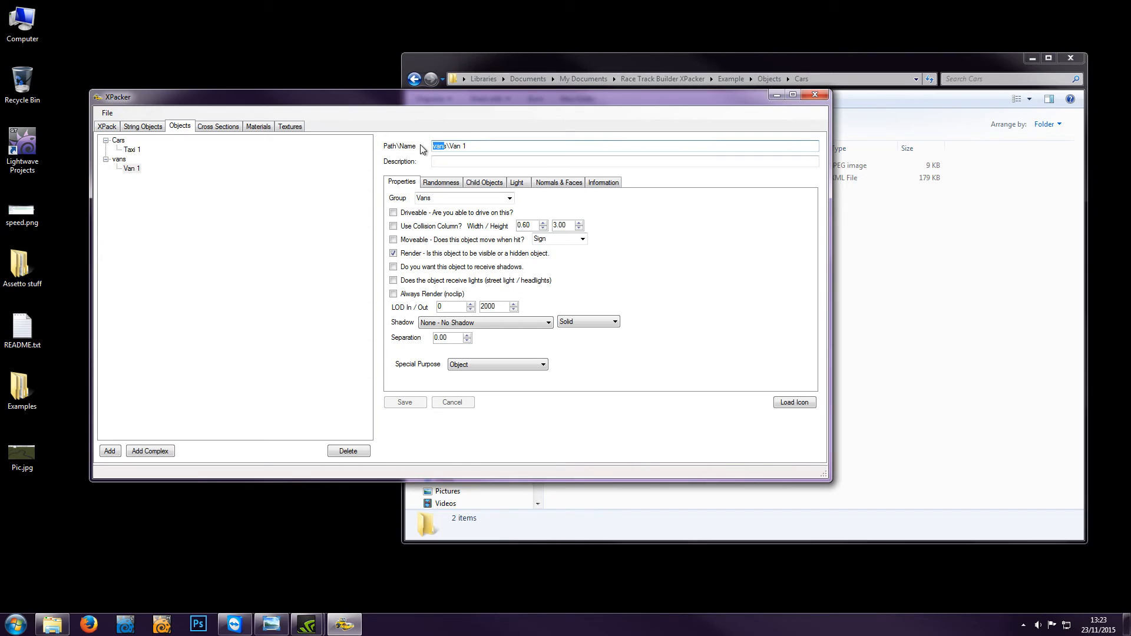
text(Cars)
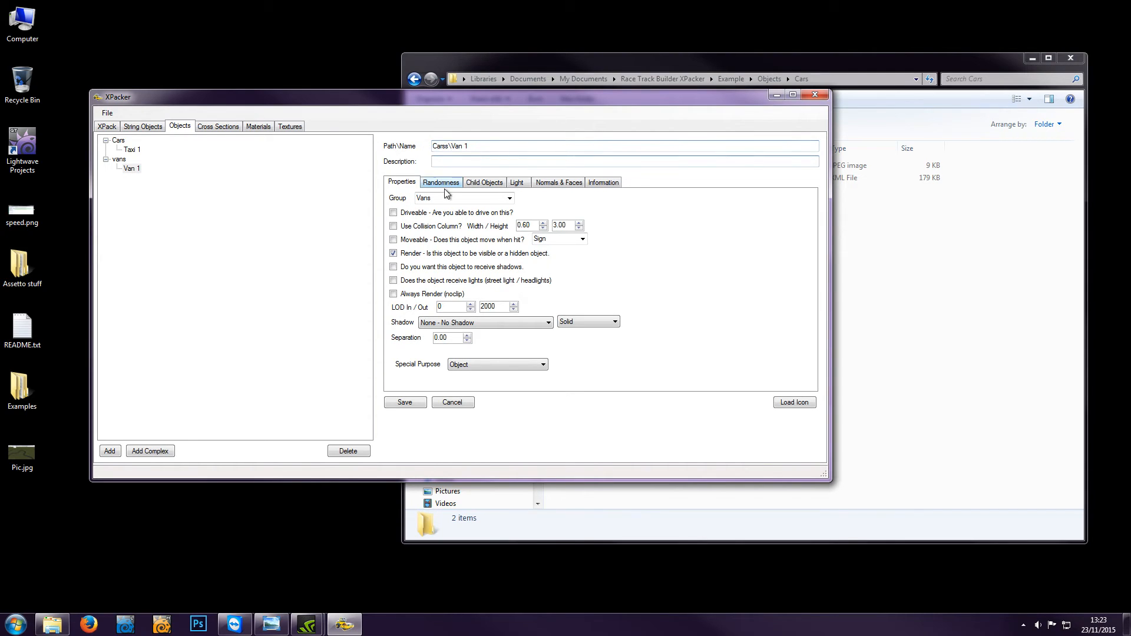
key(Delete)
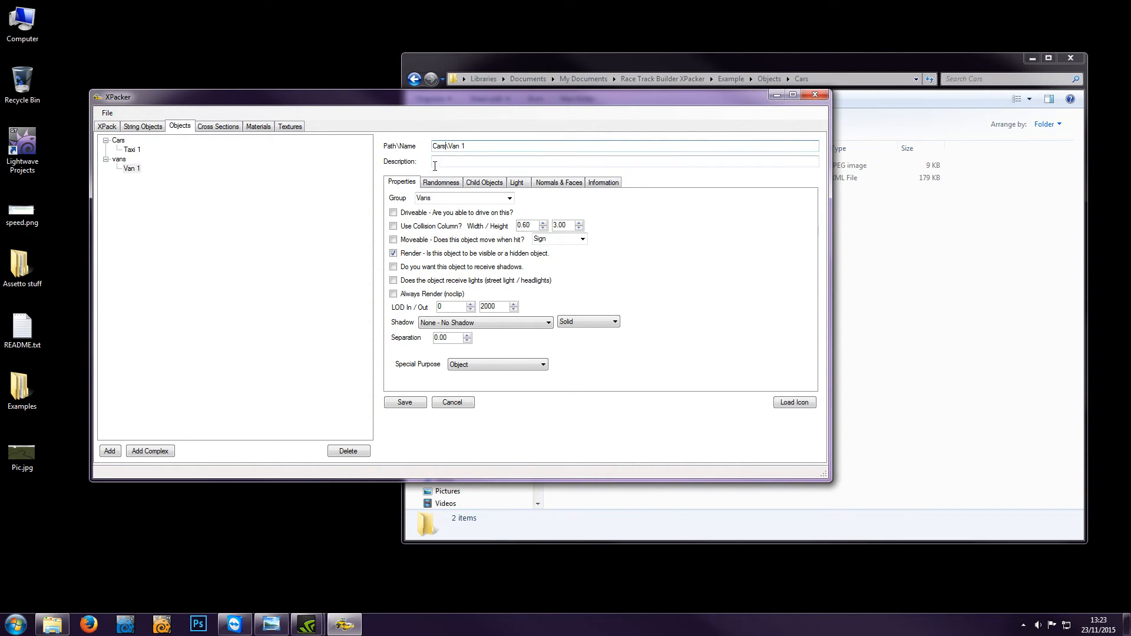
Assign the Van 1 object to the Vehicles group with no shadow, and save the object
double_click(433, 197)
text(V)
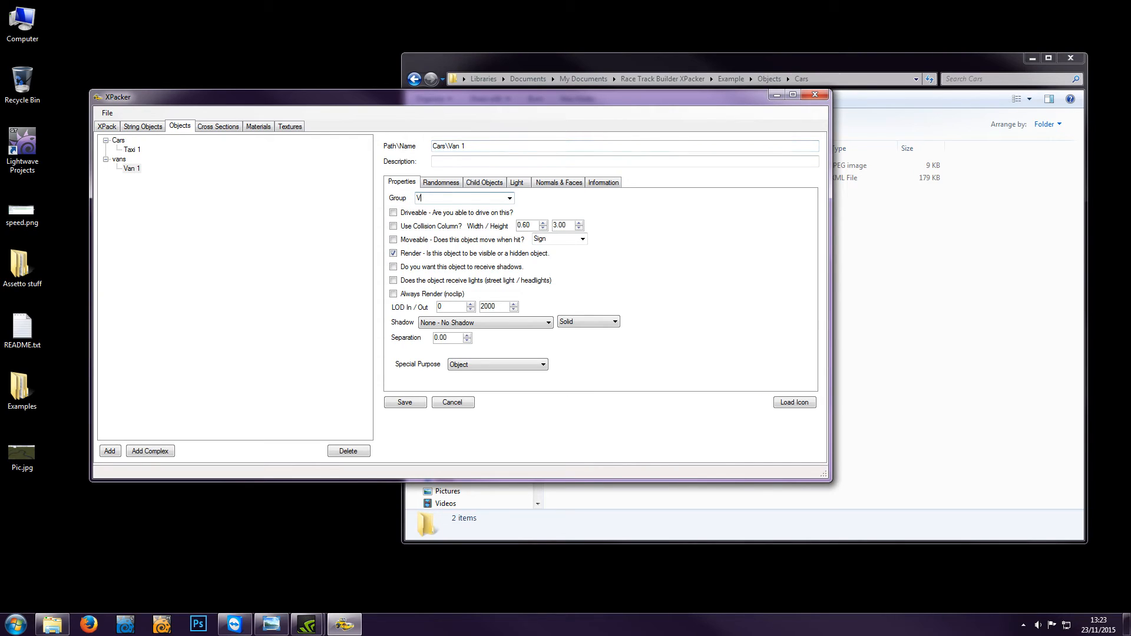
text(ehicles)
key(Tab)
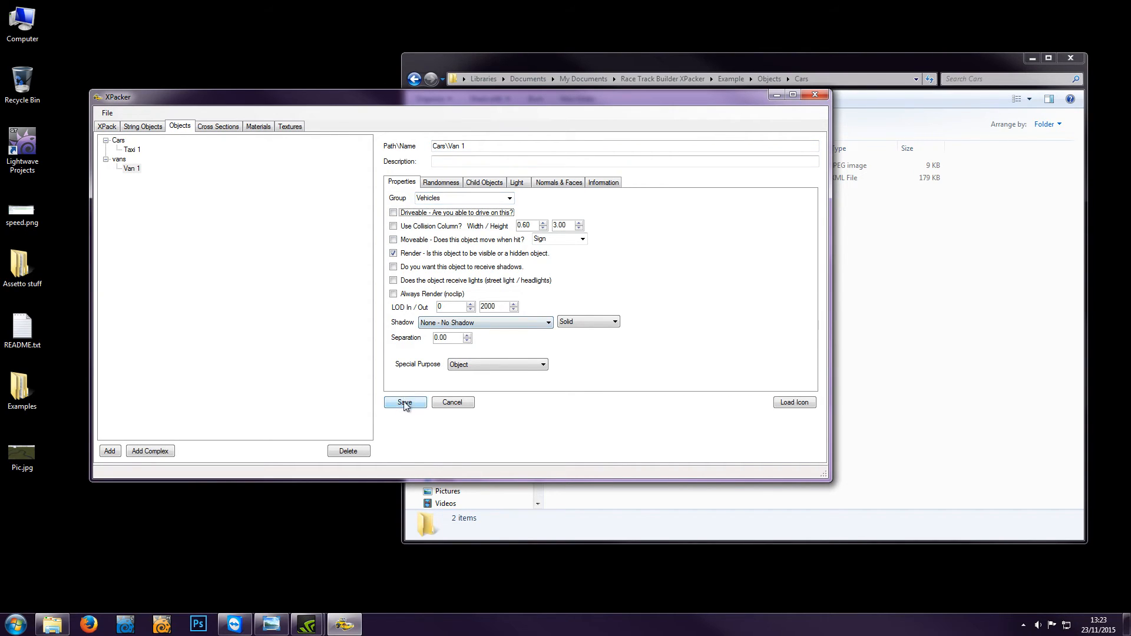
click(486, 324)
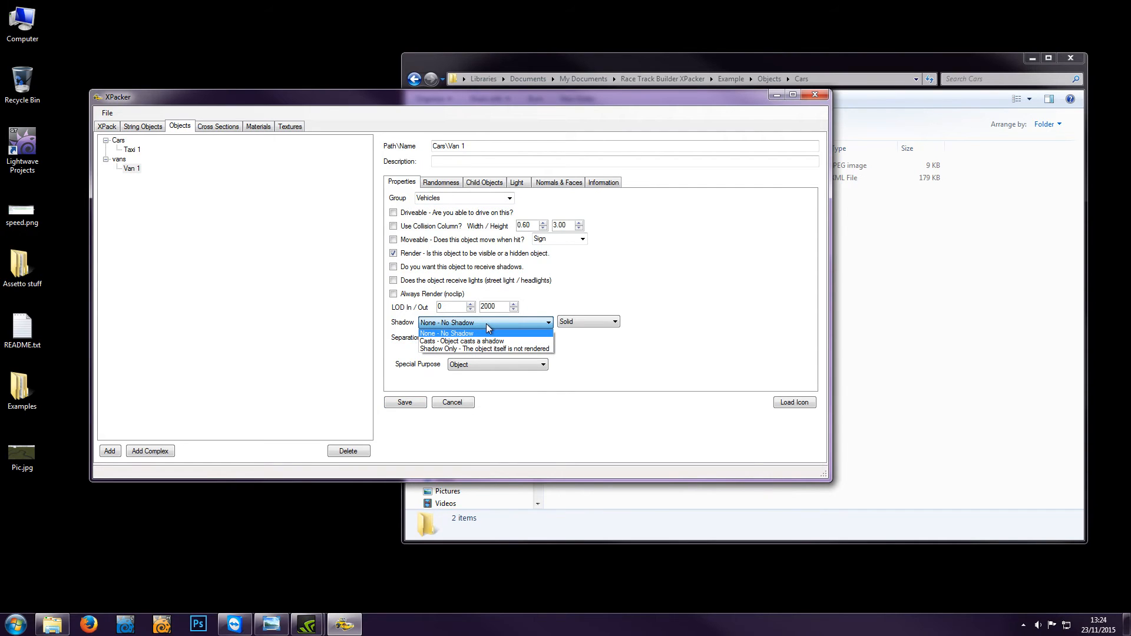
click(486, 324)
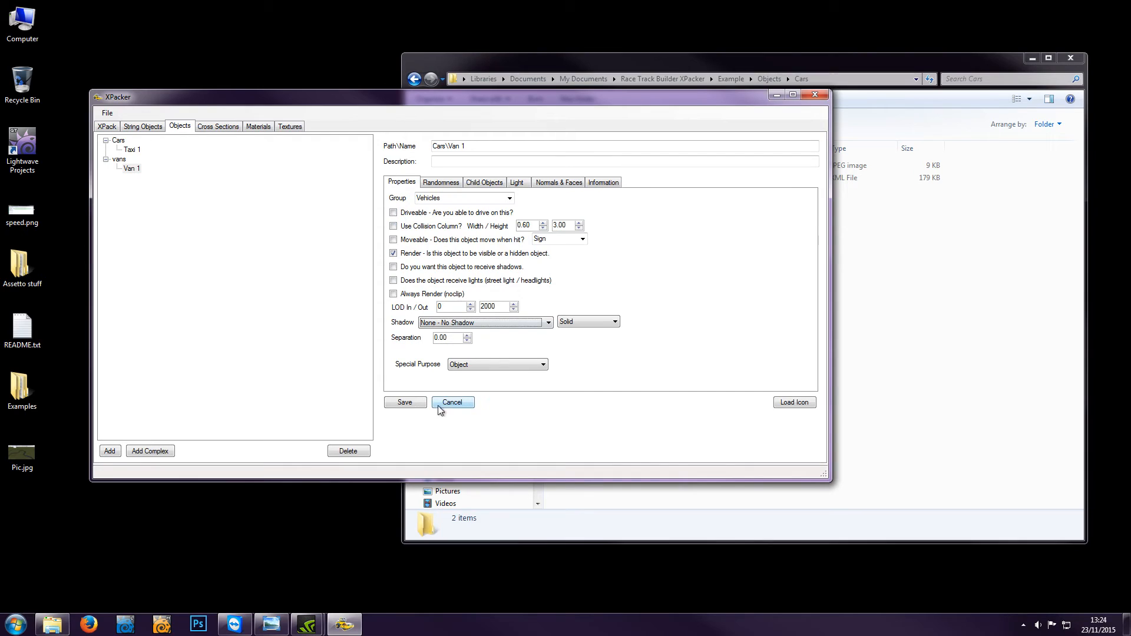
click(404, 402)
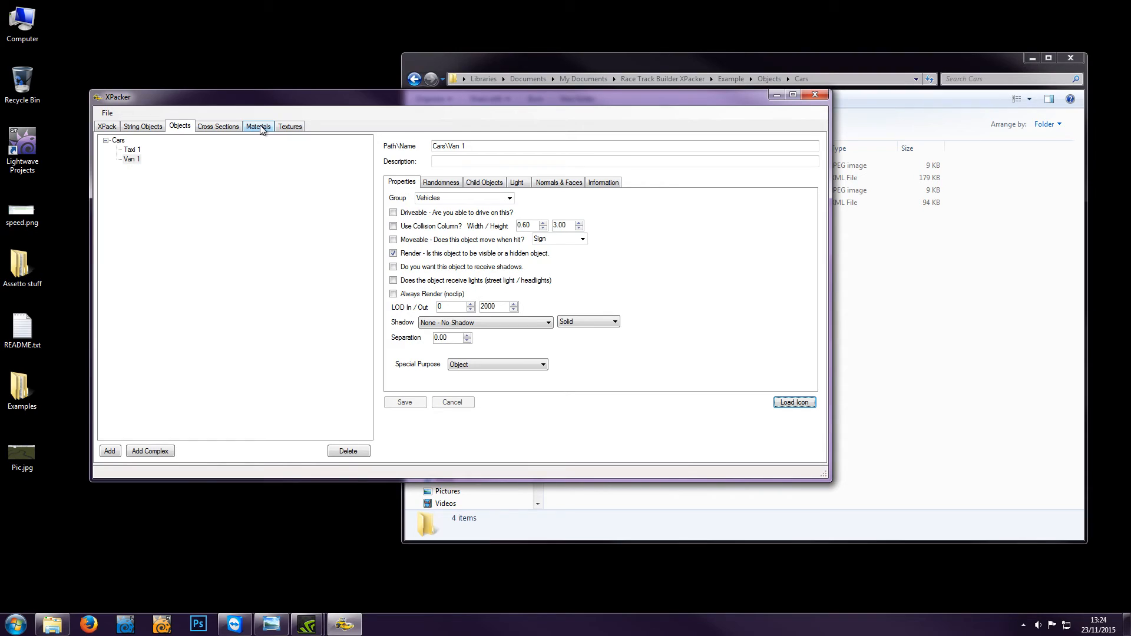
Create faceted normals for the Van 1 object and save the object
click(560, 182)
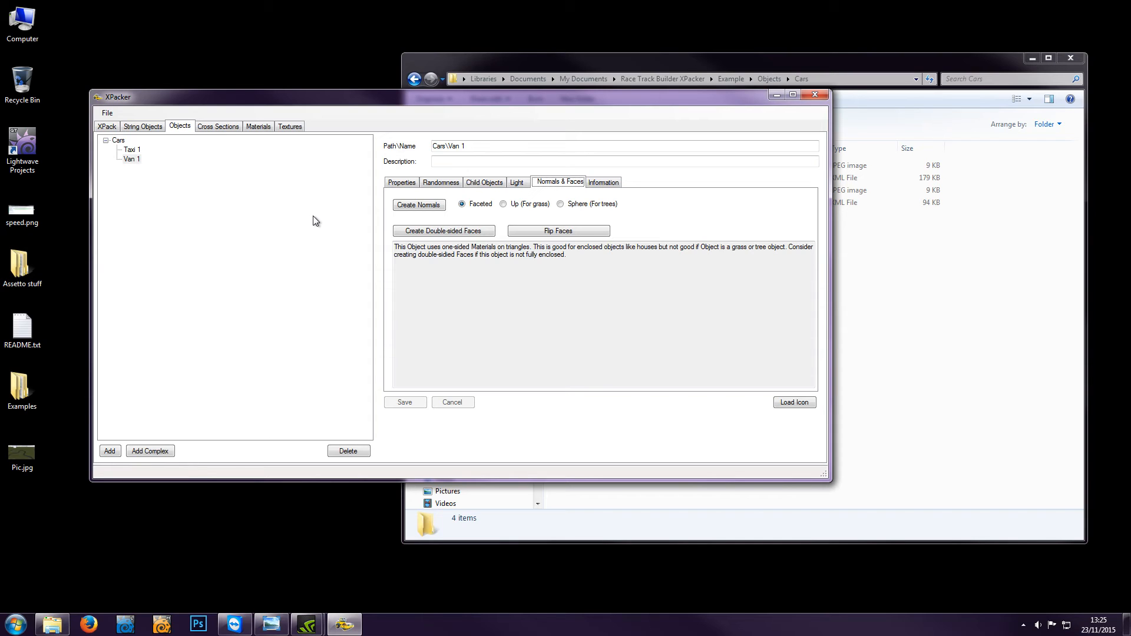
click(428, 206)
click(404, 402)
click(401, 182)
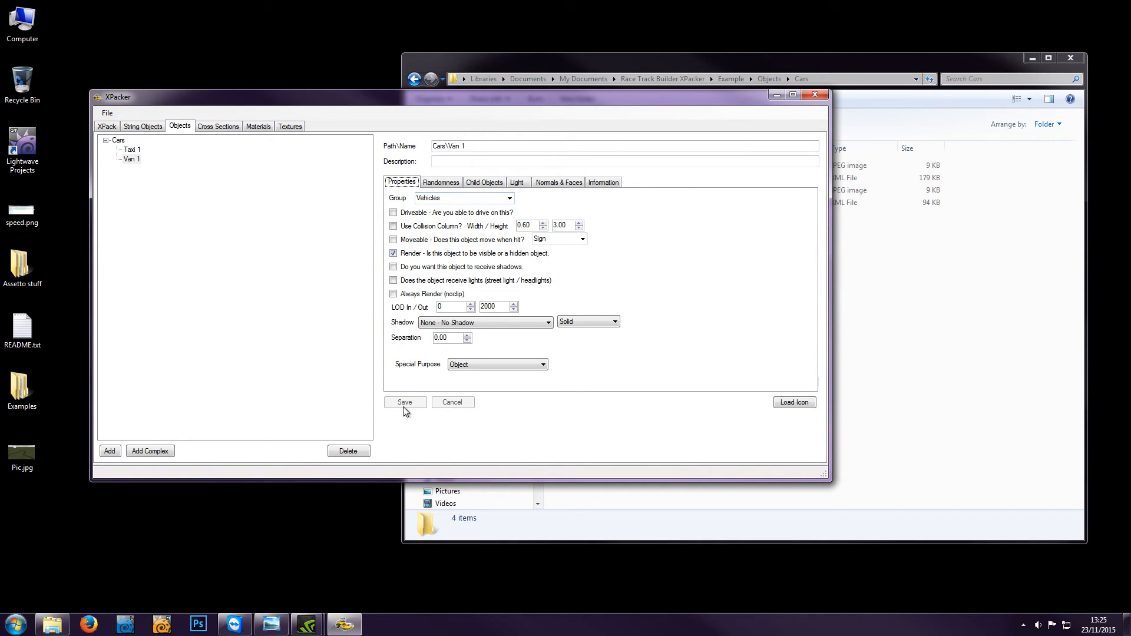
click(554, 182)
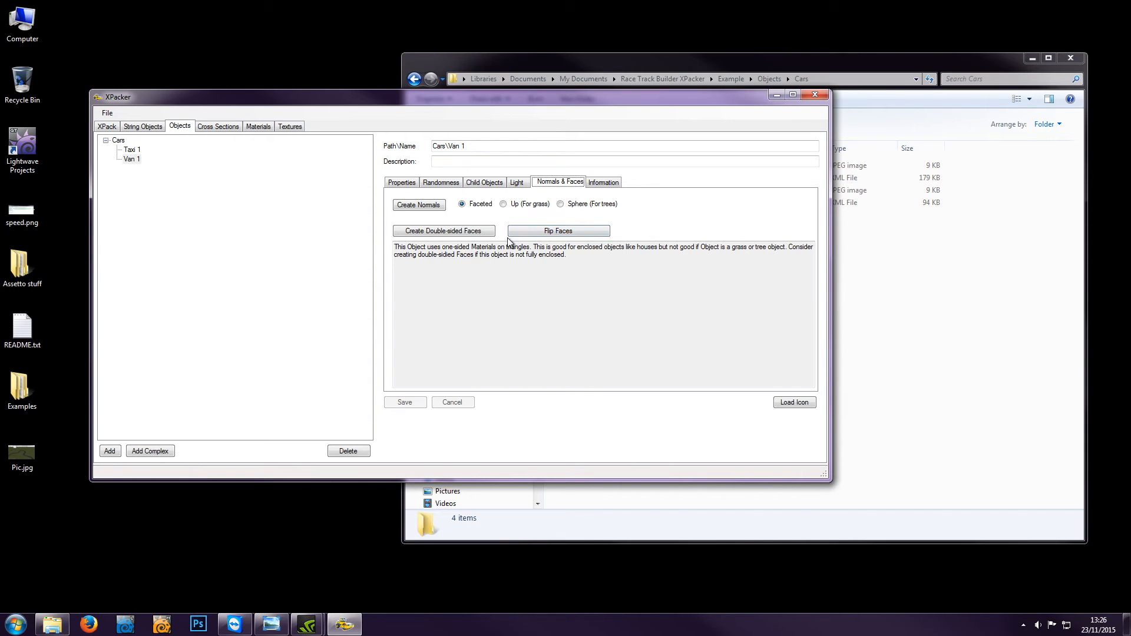
click(422, 209)
click(404, 403)
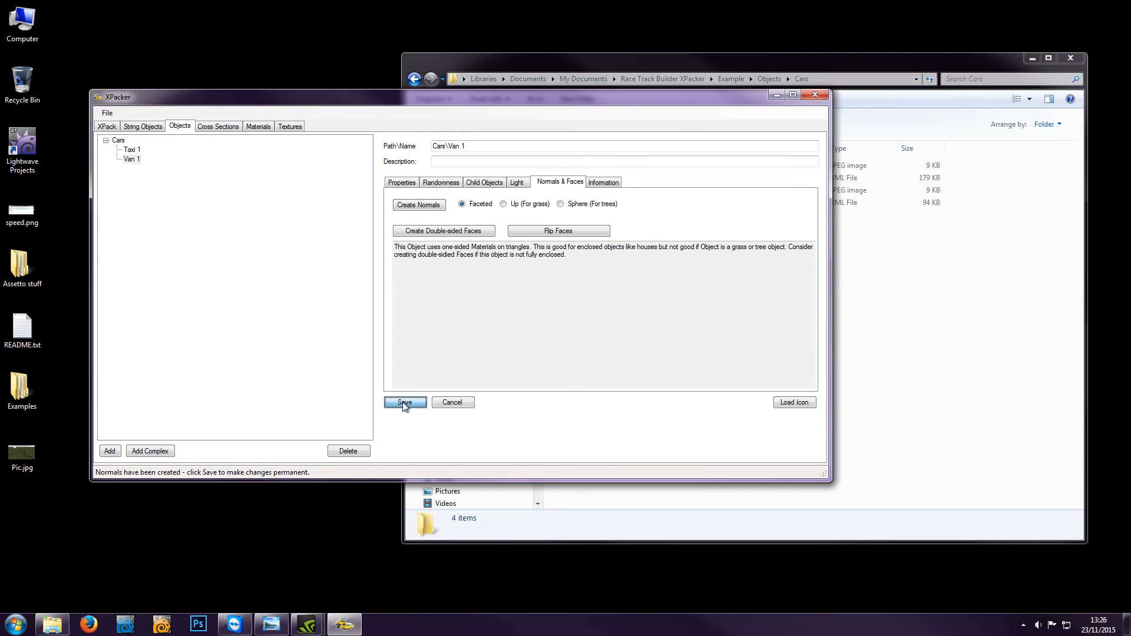
Change the path and name of the material under Objects\Cars\Van 1 to Cars\Van and save it
click(259, 128)
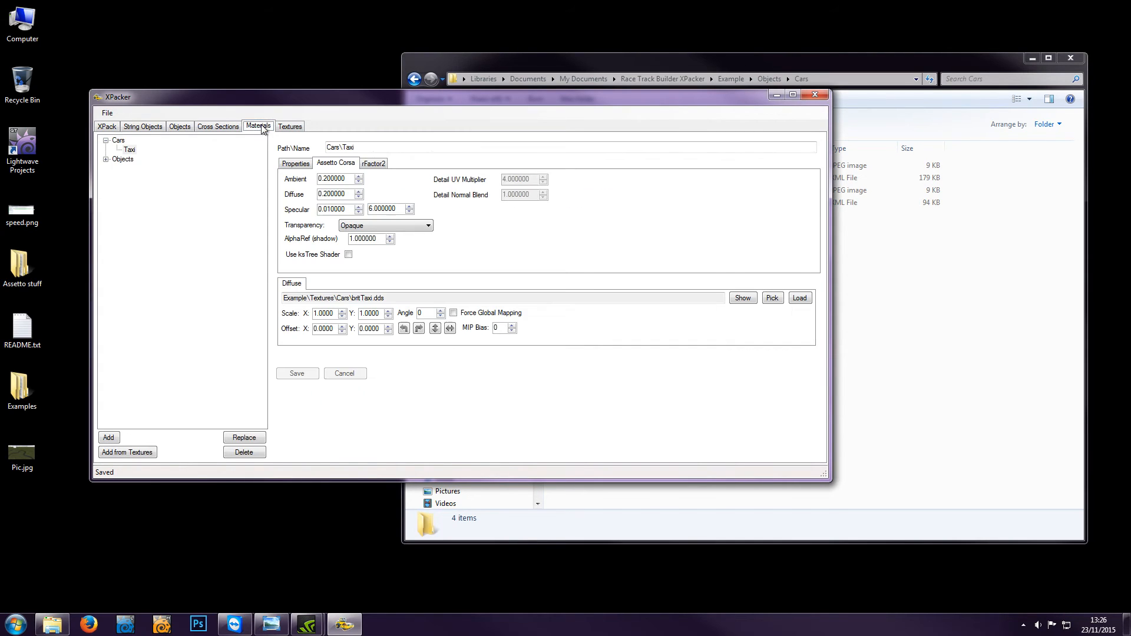
click(106, 159)
click(127, 178)
click(154, 187)
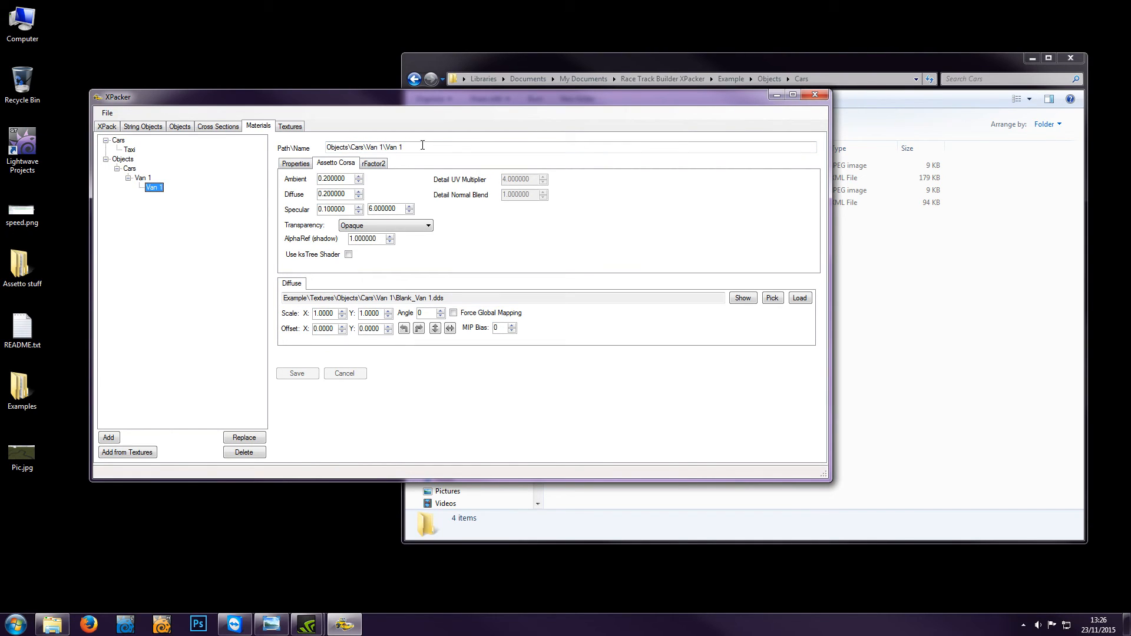
drag(422, 145, 314, 142)
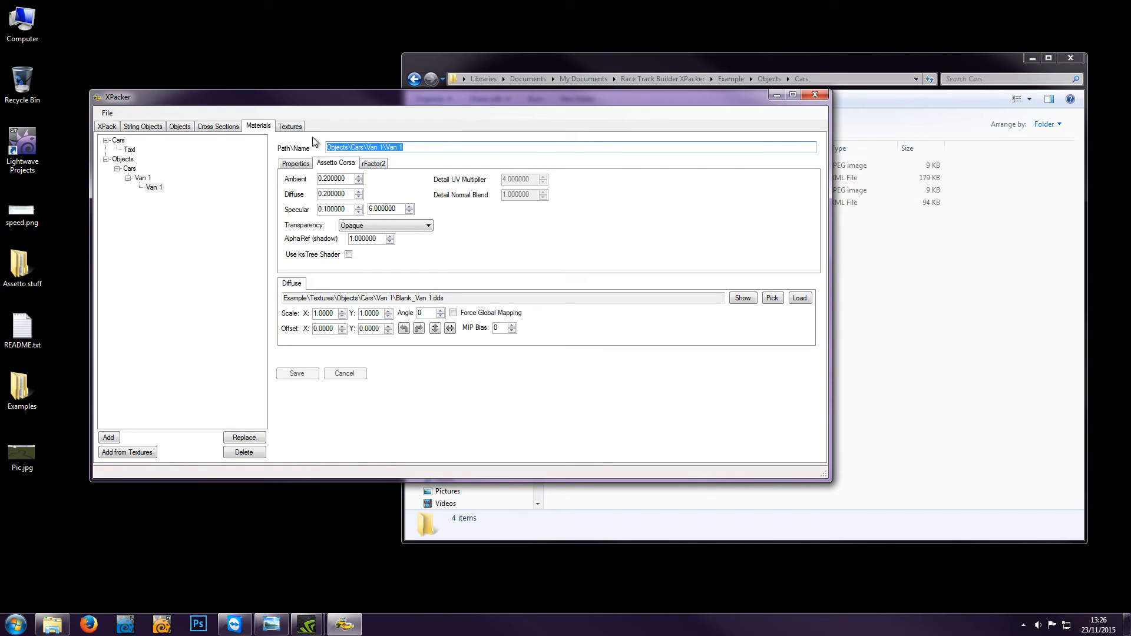
text(Cars\Van)
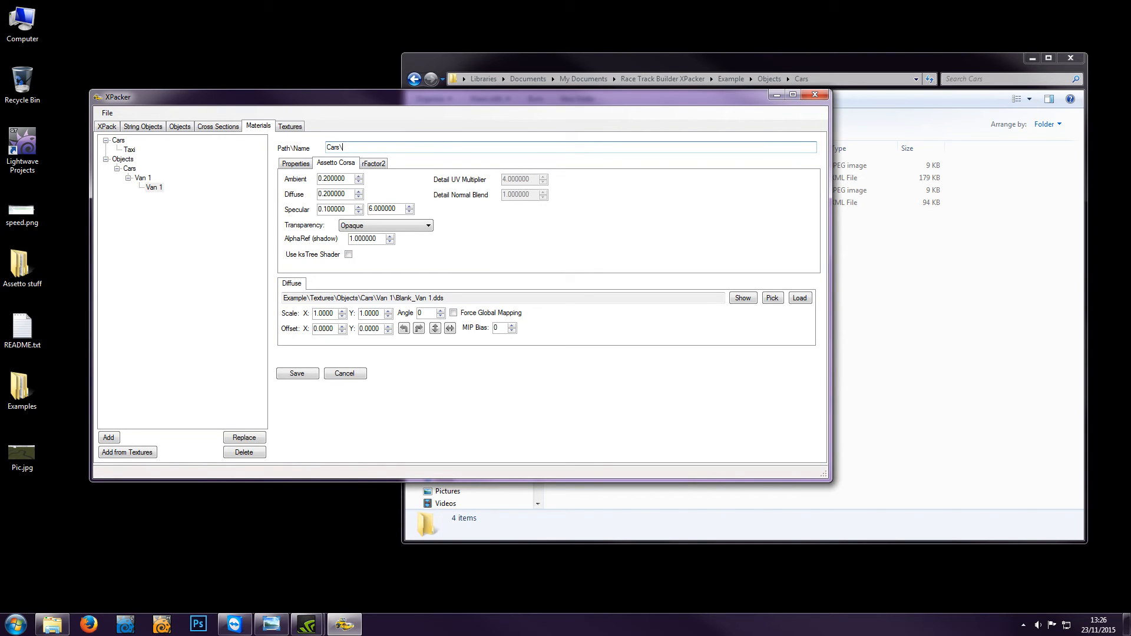
click(297, 373)
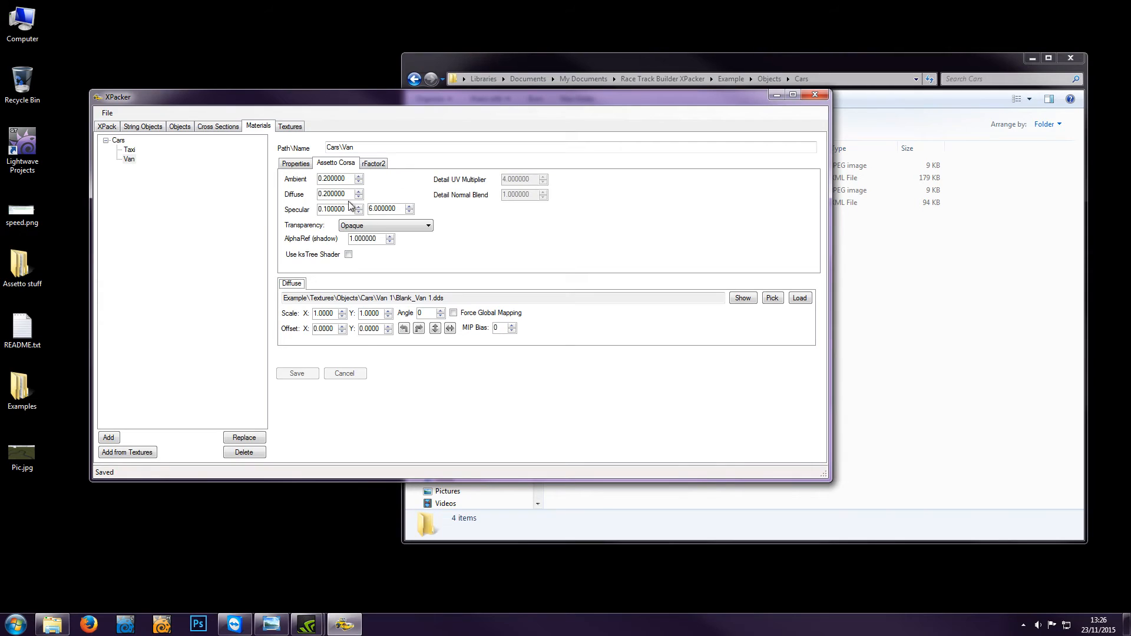
Choose the Diffuse Only shader and the Objects RTB purpose for the Van material, and save it
click(295, 163)
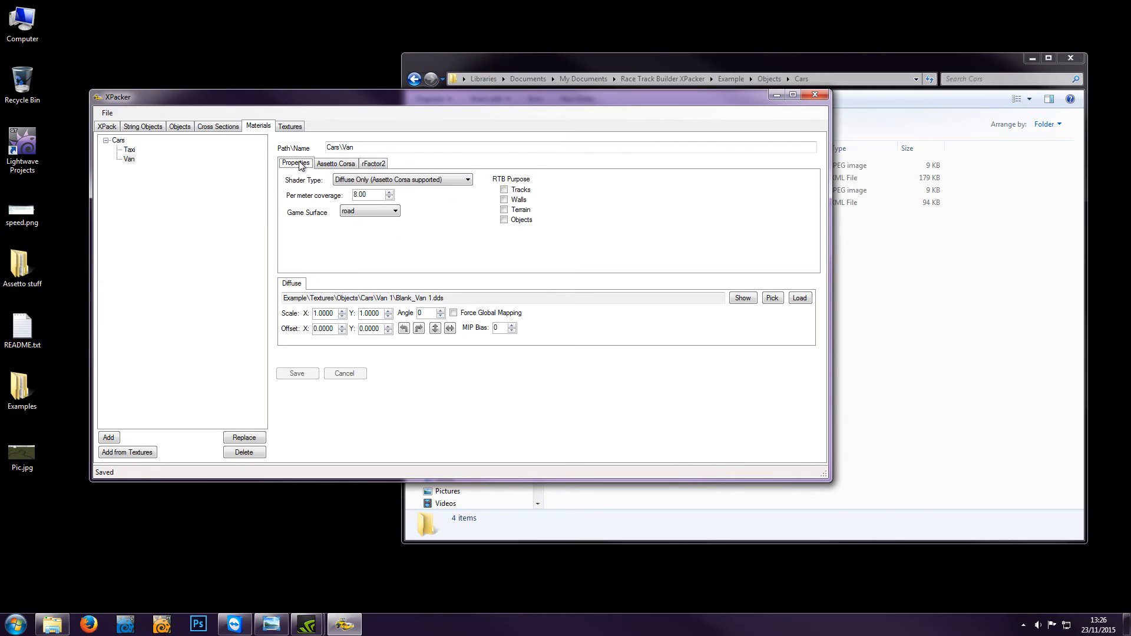
click(429, 179)
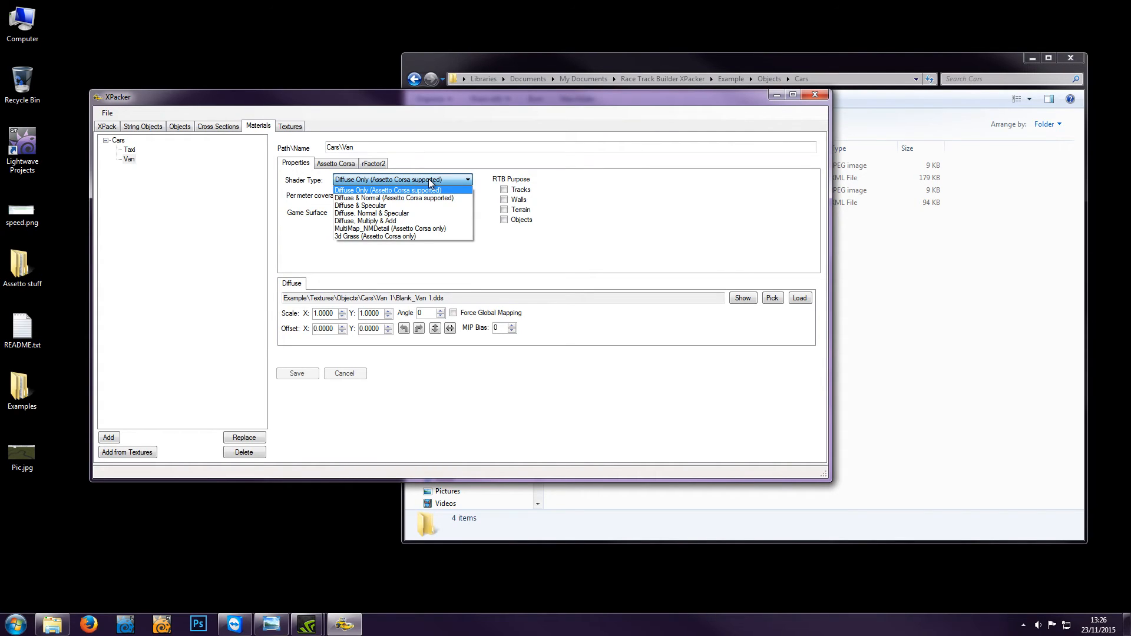
click(429, 180)
click(129, 150)
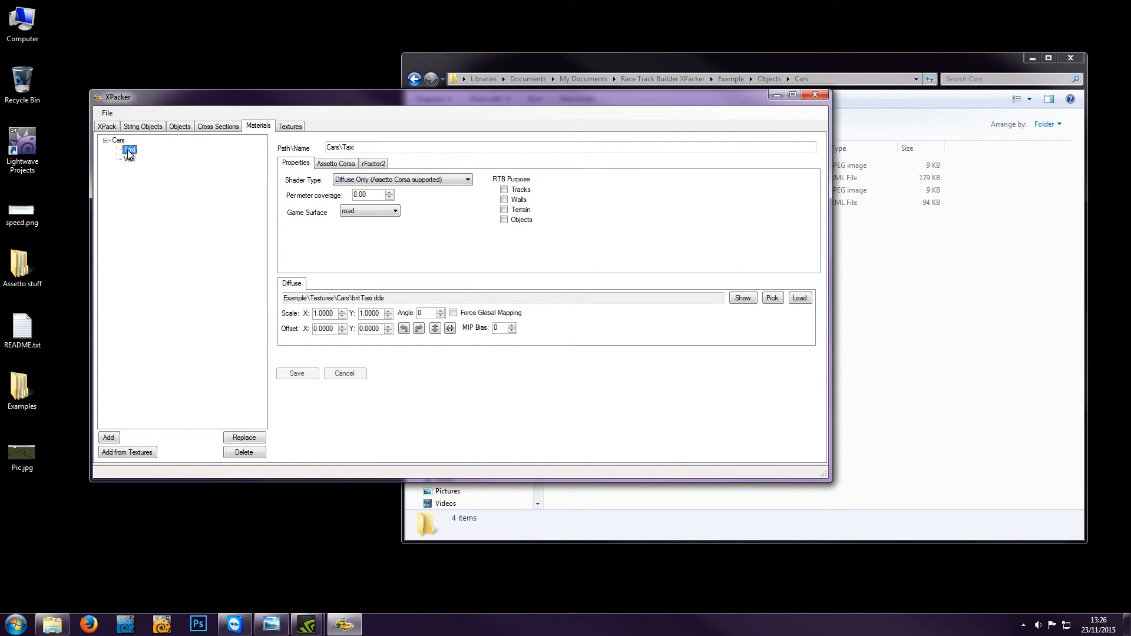
click(129, 159)
click(129, 159)
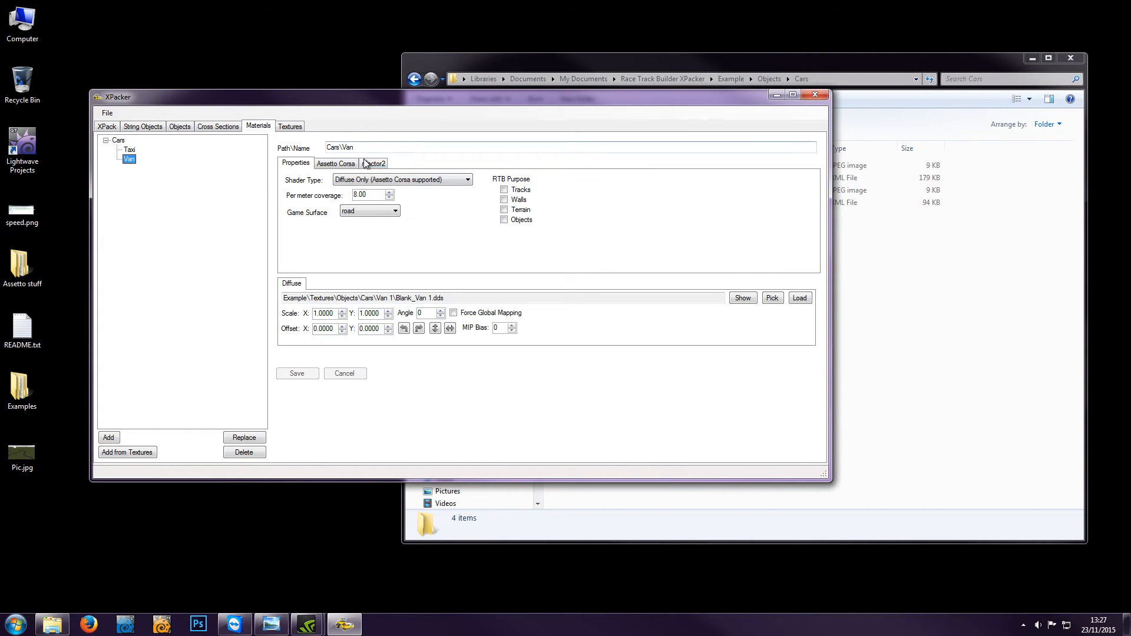
click(386, 180)
click(386, 188)
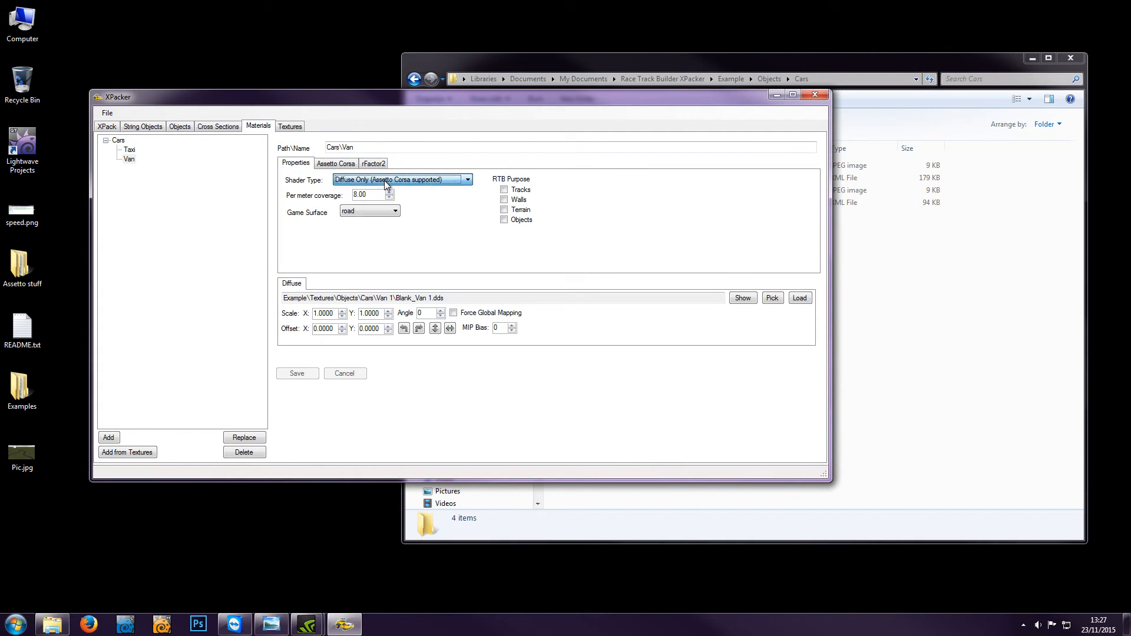
click(504, 220)
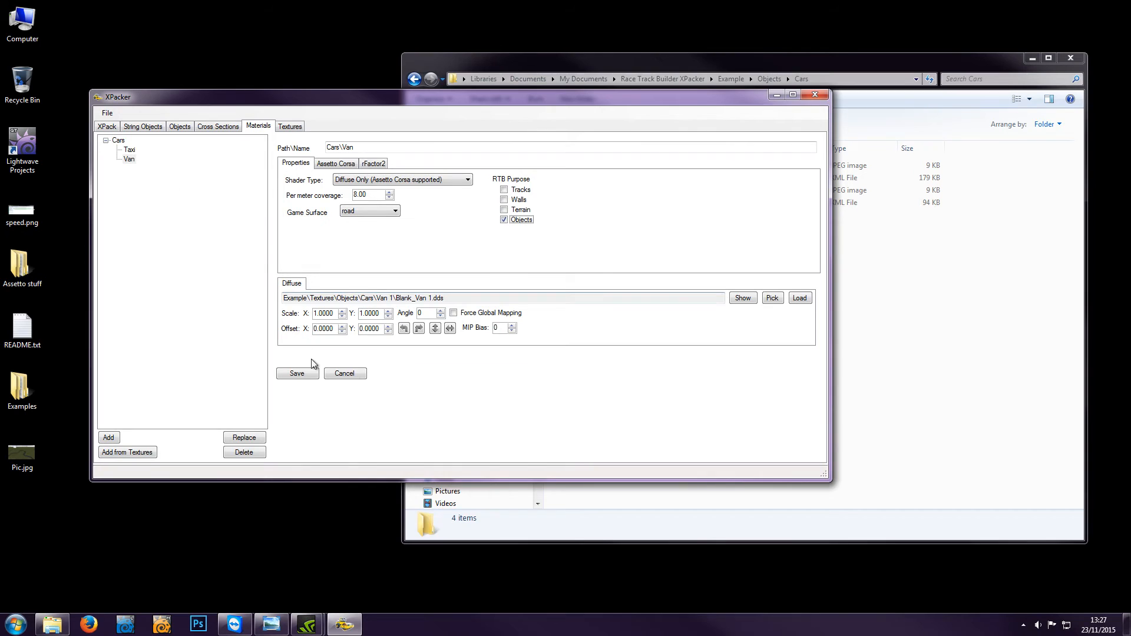
click(297, 374)
Enable the Objects RTB purpose for the Taxi material and save it
click(129, 150)
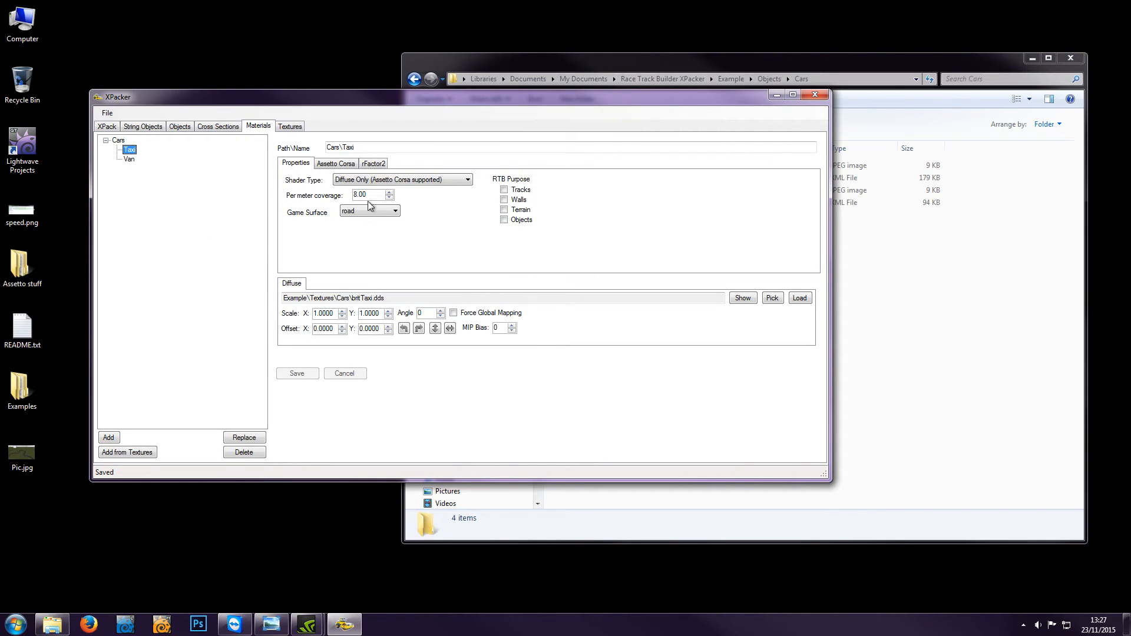
click(504, 220)
click(296, 374)
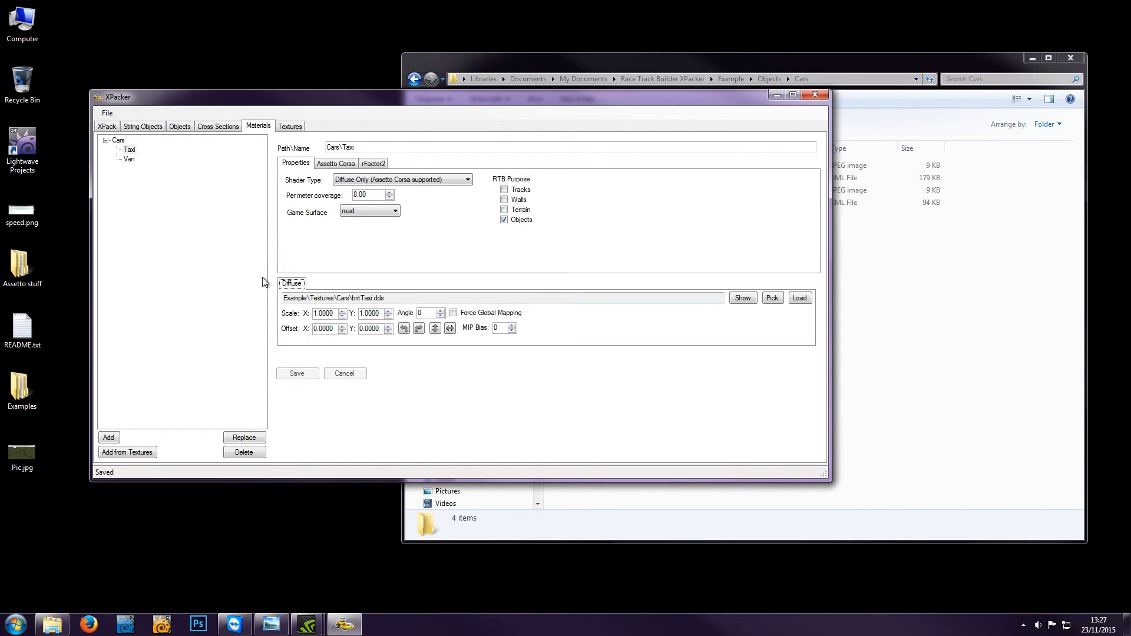
Assign the existing texture Cars\lwpg009.dds as the Van material's diffuse texture and save the material
click(129, 159)
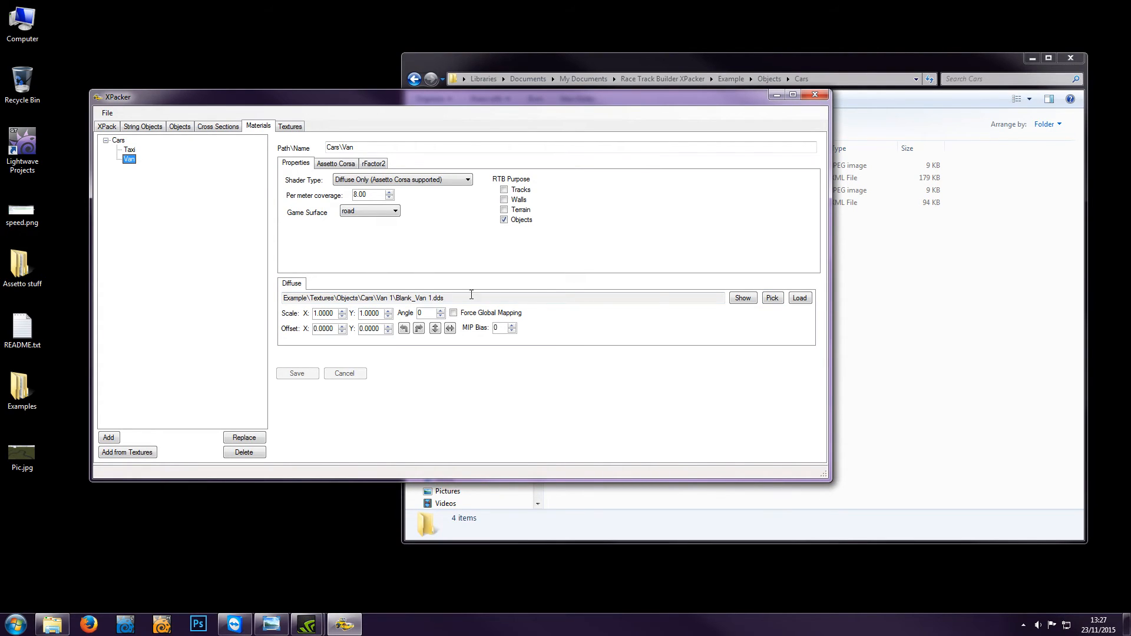
click(772, 297)
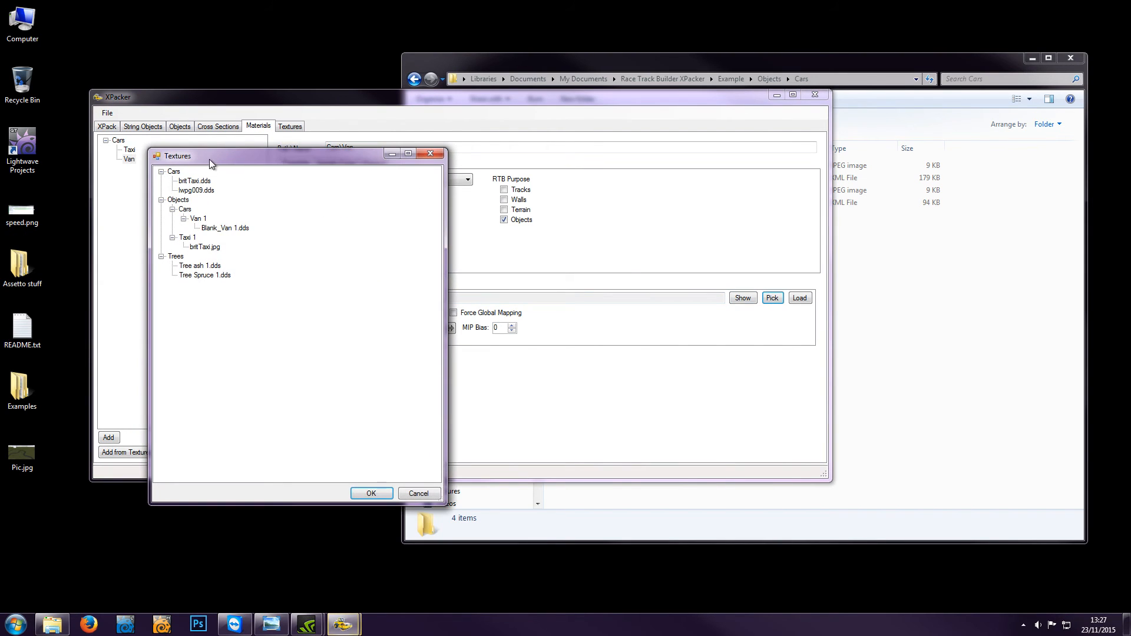
double_click(200, 189)
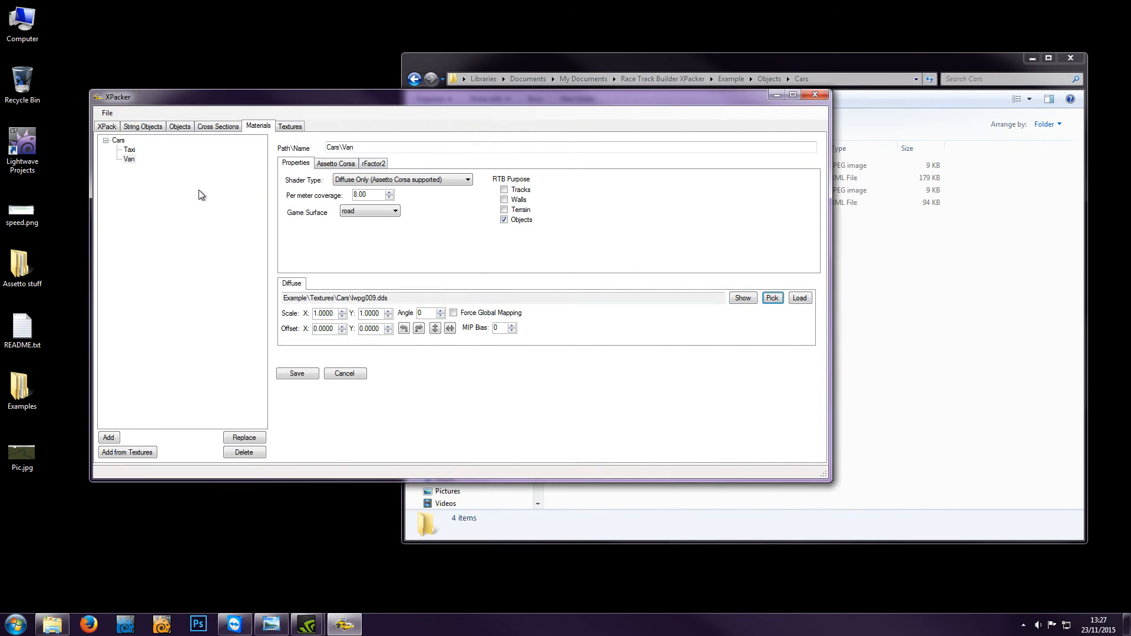
click(297, 373)
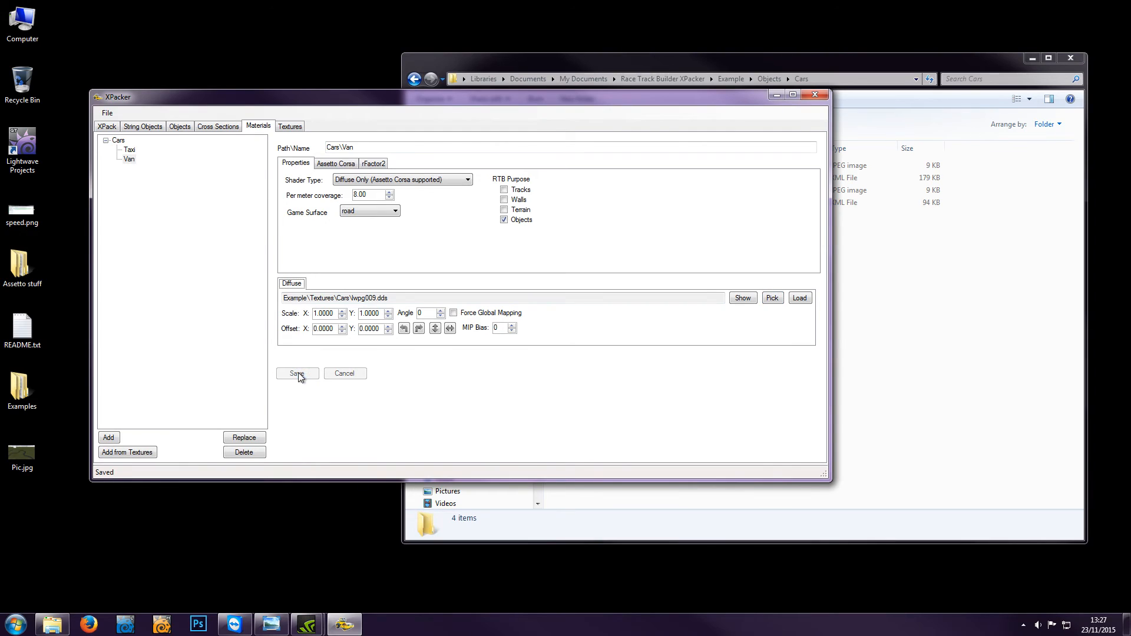
Set the Van material's first Assetto Corsa specular value to 0.01, save it, and compare its settings with the Taxi material
click(336, 163)
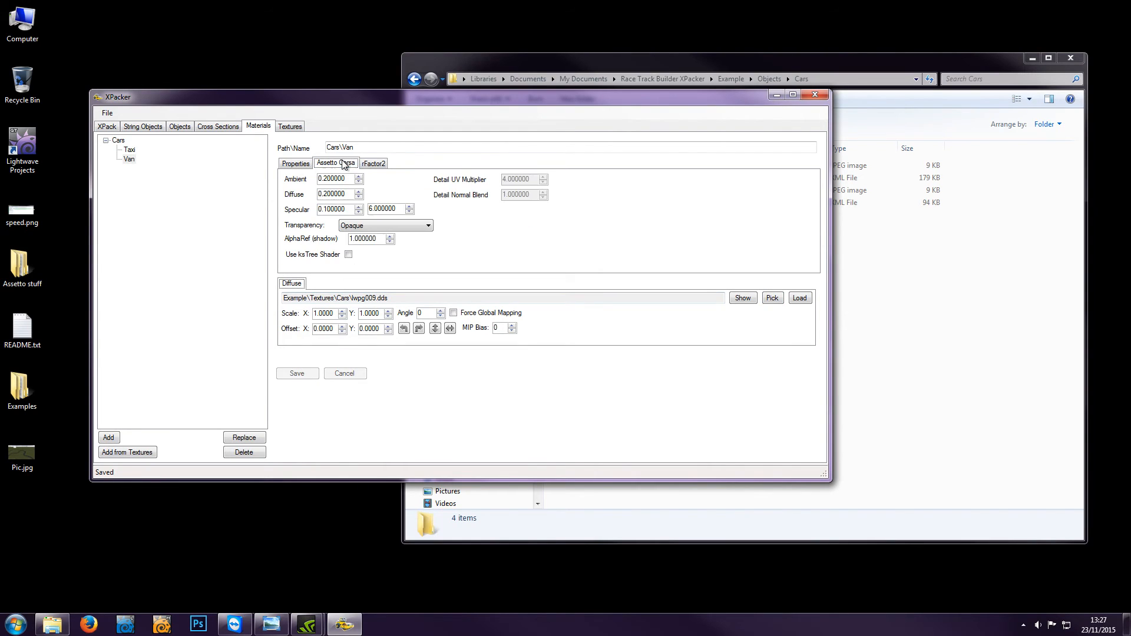
click(326, 209)
text(0)
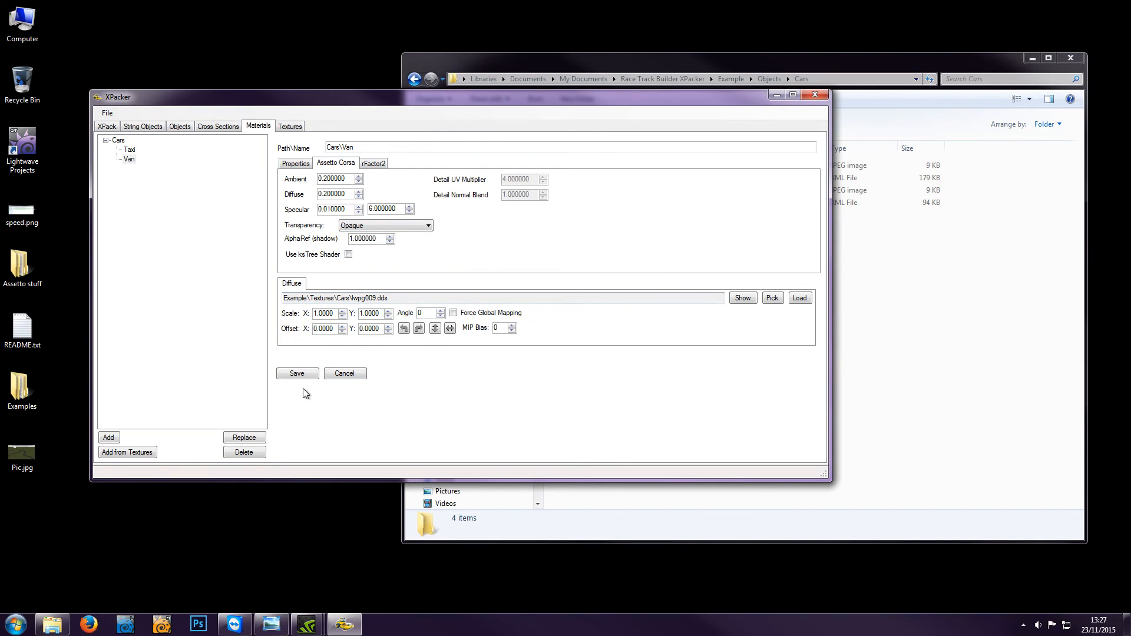
click(297, 375)
click(129, 150)
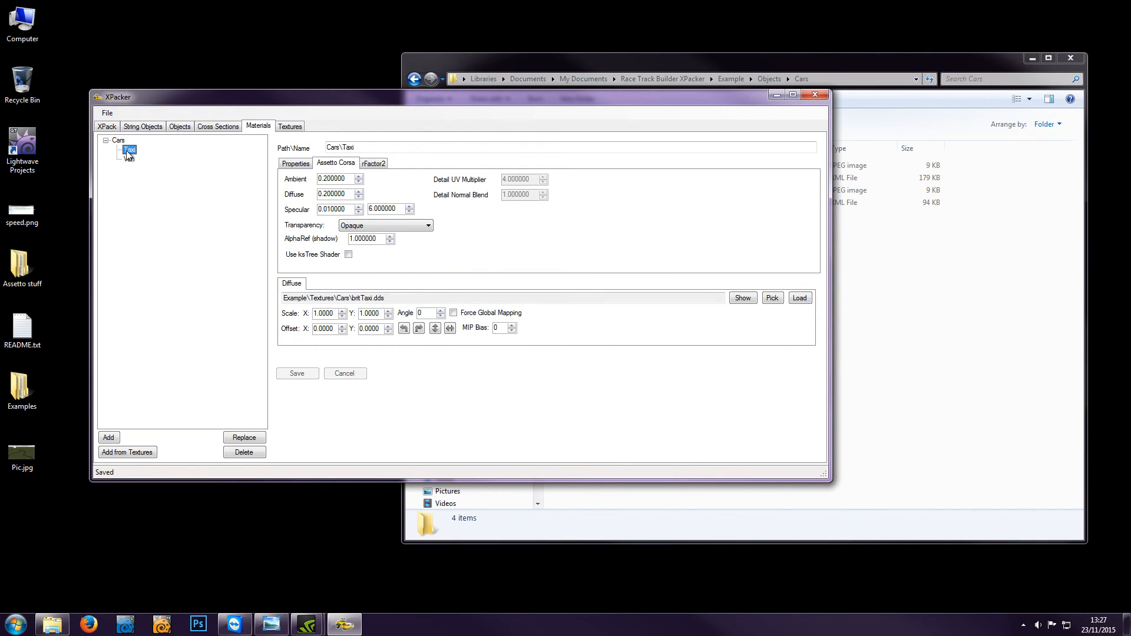
click(129, 159)
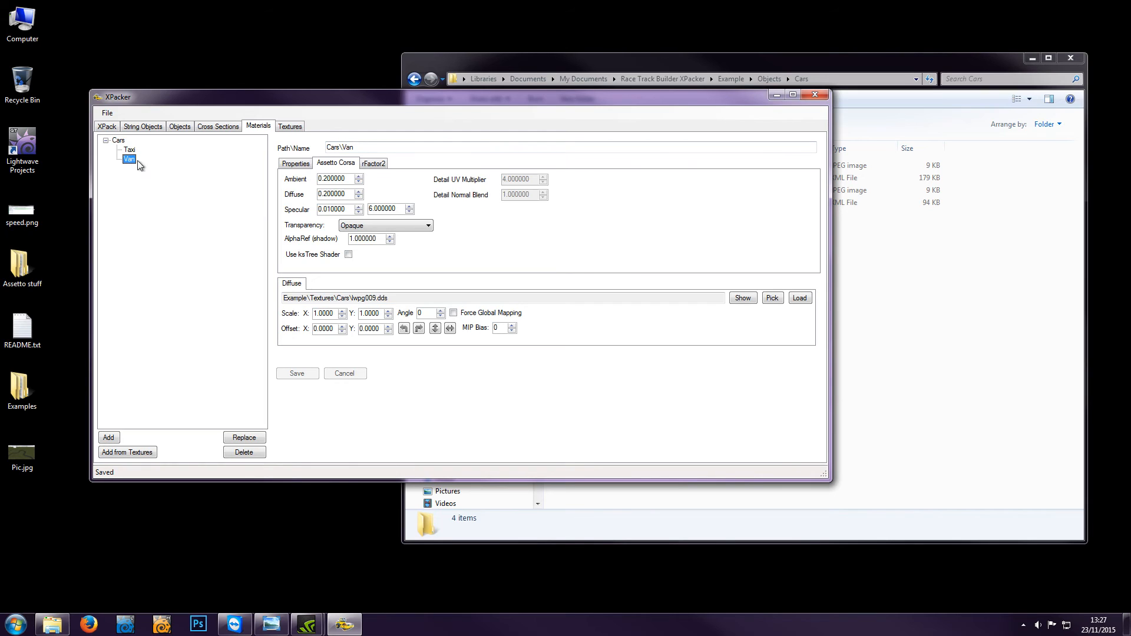
Delete the leftover textures Objects\Taxi 1\britTaxi.jpg and Objects\Cars\Van 1\Blank_Van 1.dds from the pack
click(291, 127)
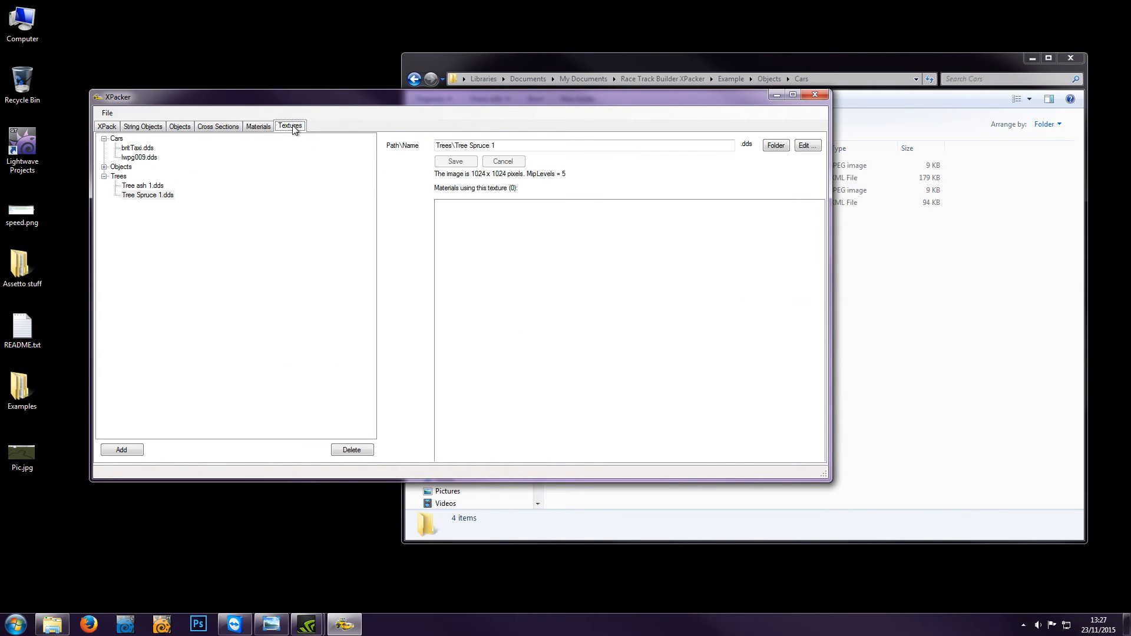
click(104, 139)
click(104, 139)
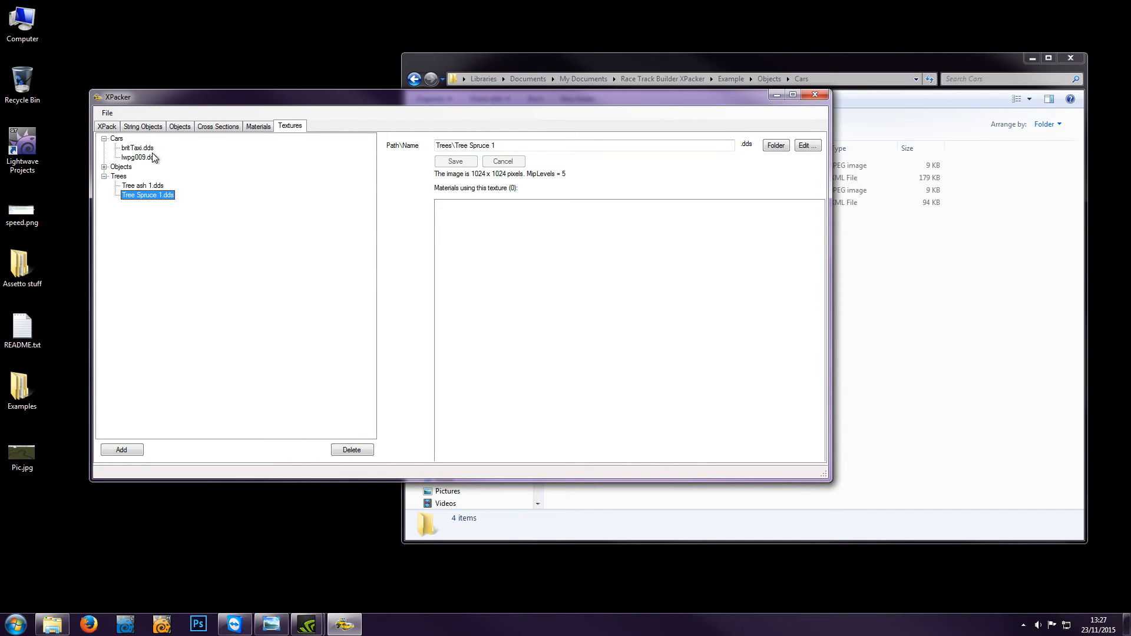
click(104, 167)
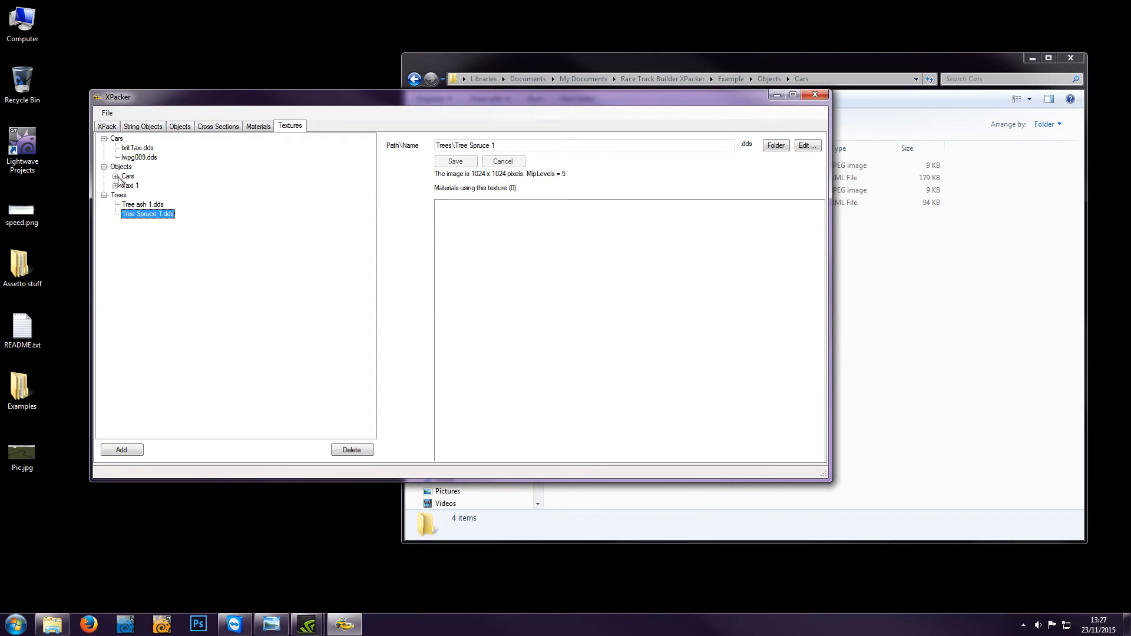
click(116, 176)
click(116, 194)
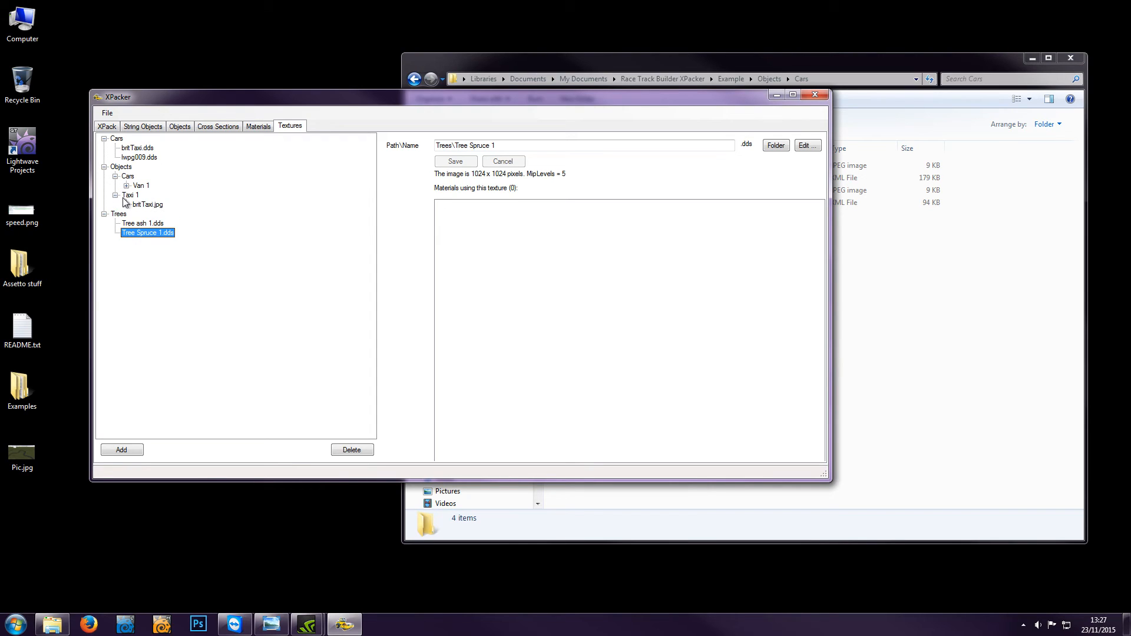
click(126, 186)
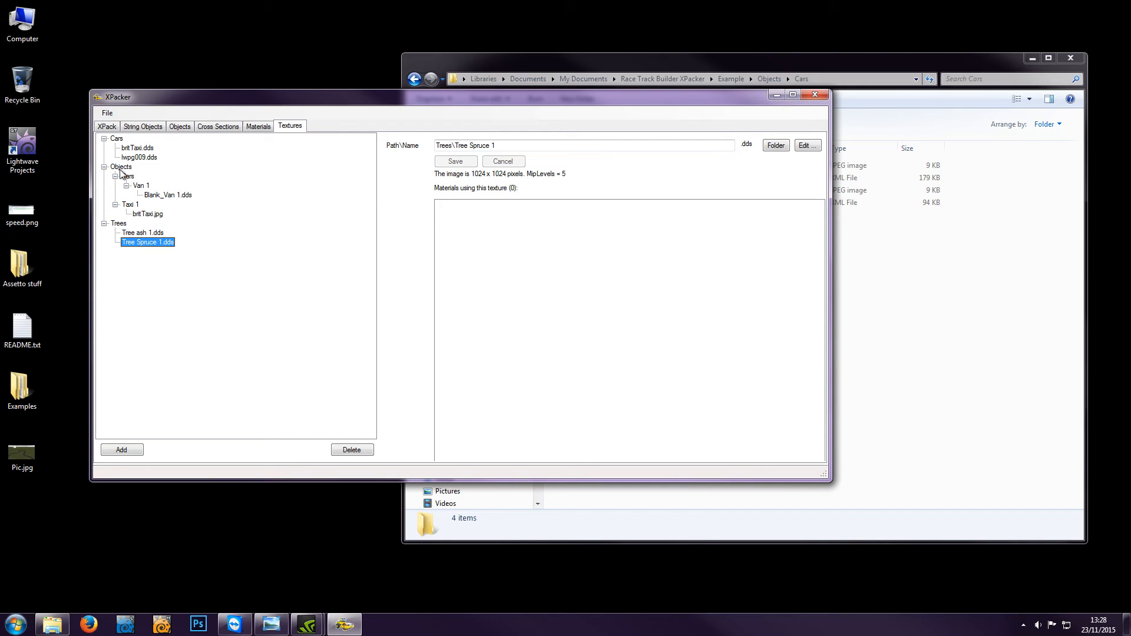
click(105, 167)
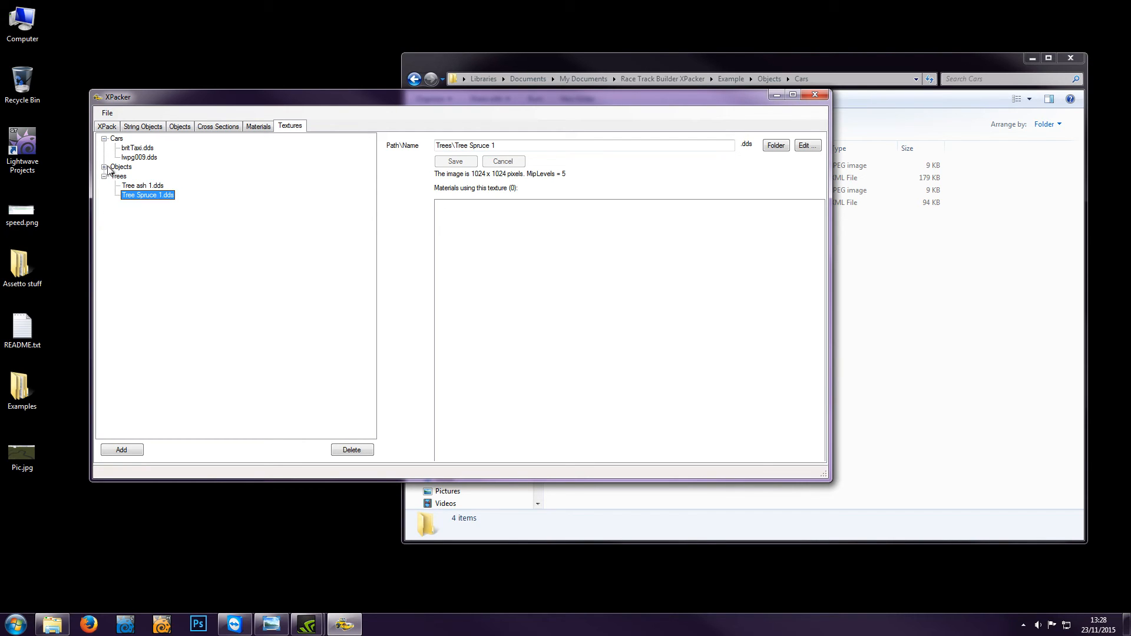
click(104, 167)
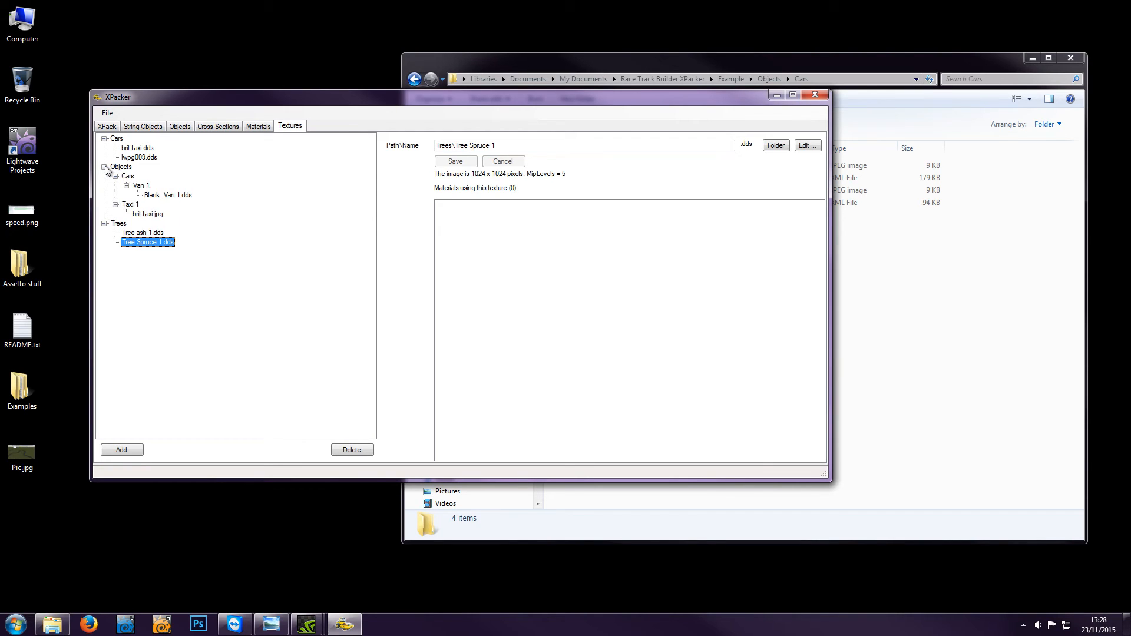
click(148, 214)
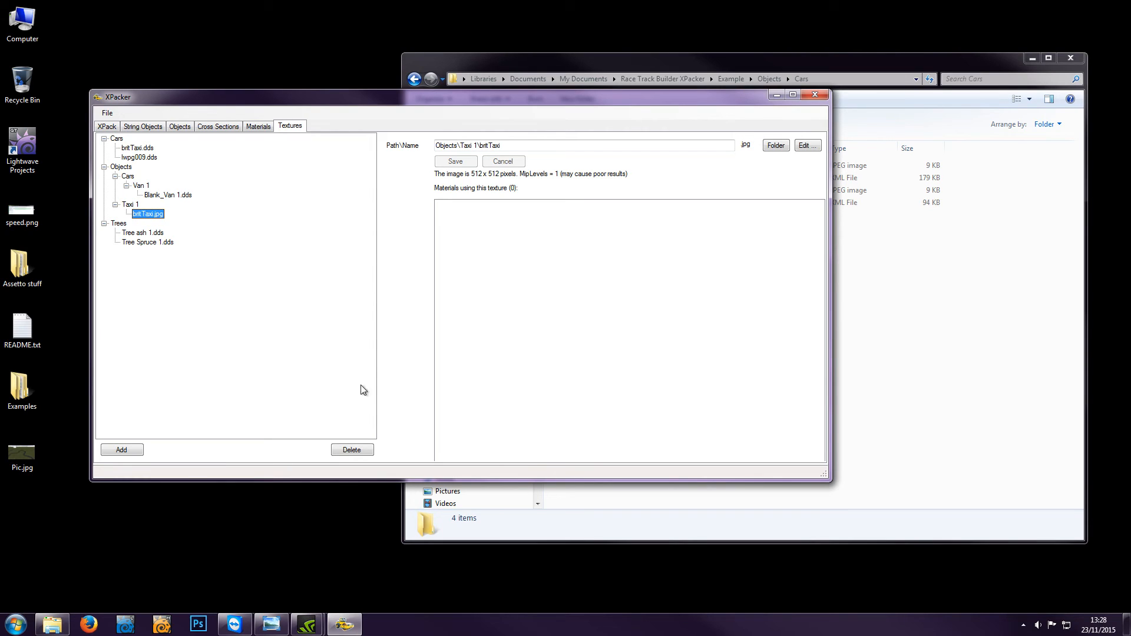
click(356, 454)
click(173, 197)
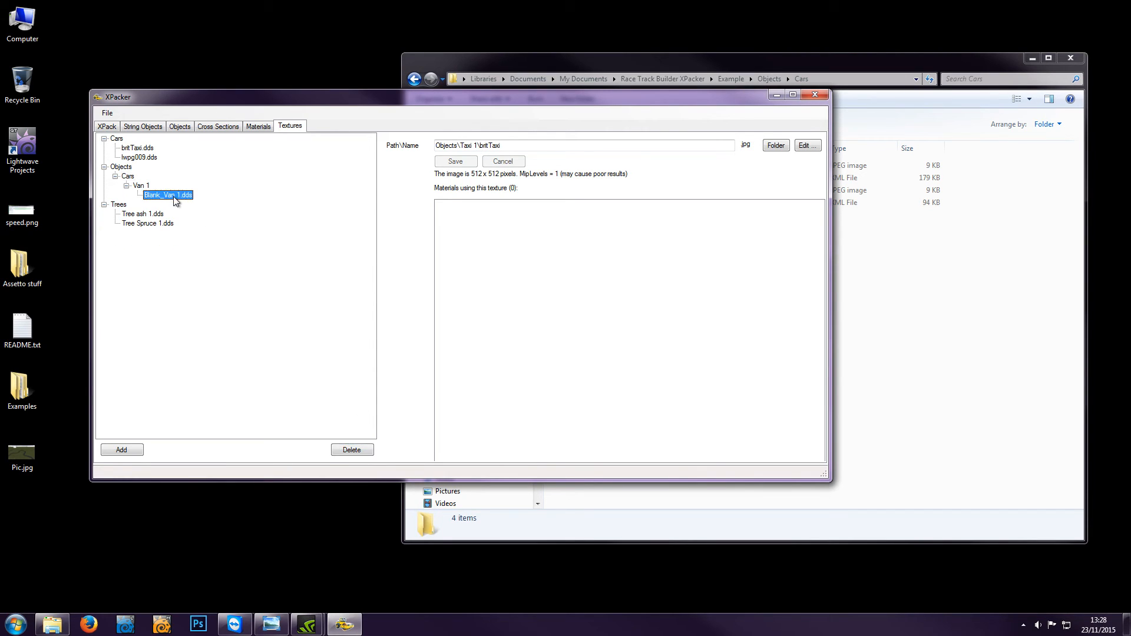
click(352, 451)
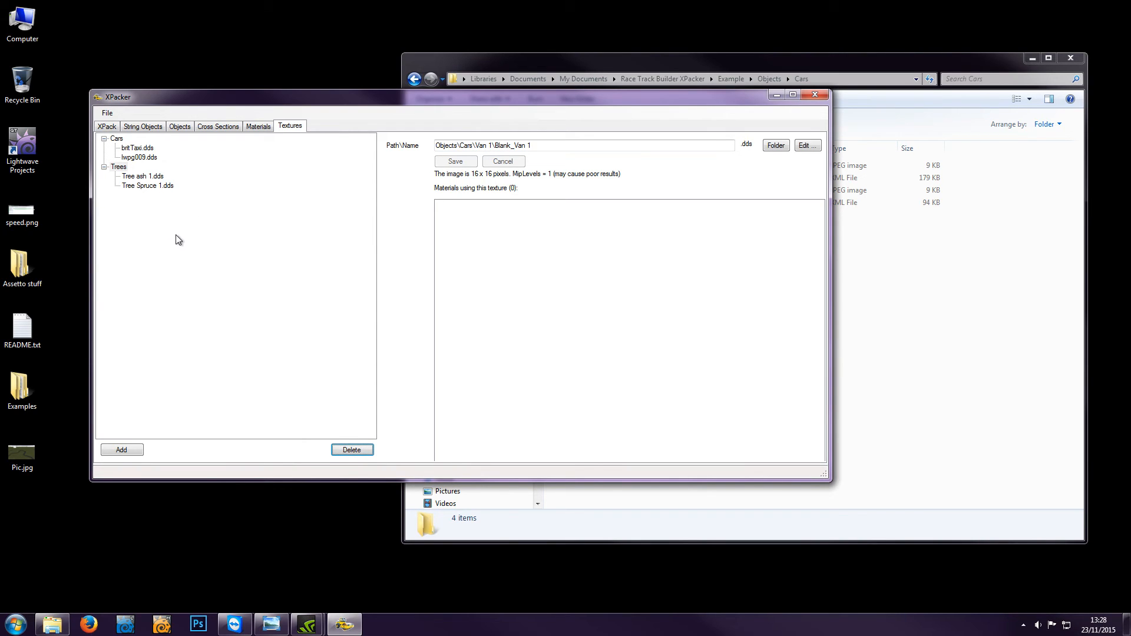
click(260, 126)
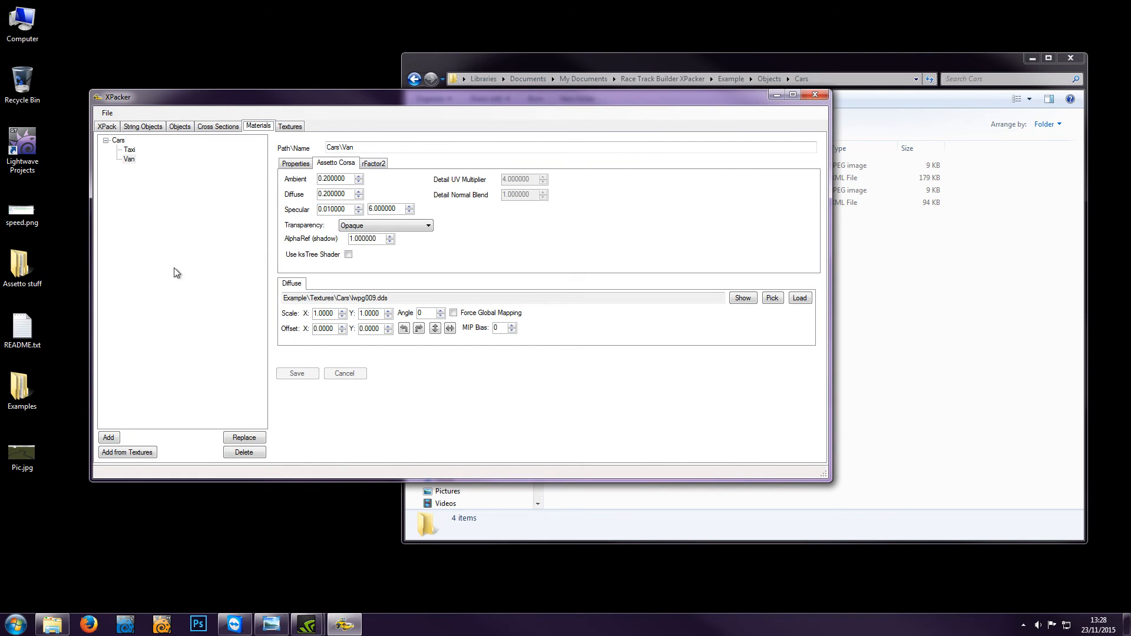
click(291, 127)
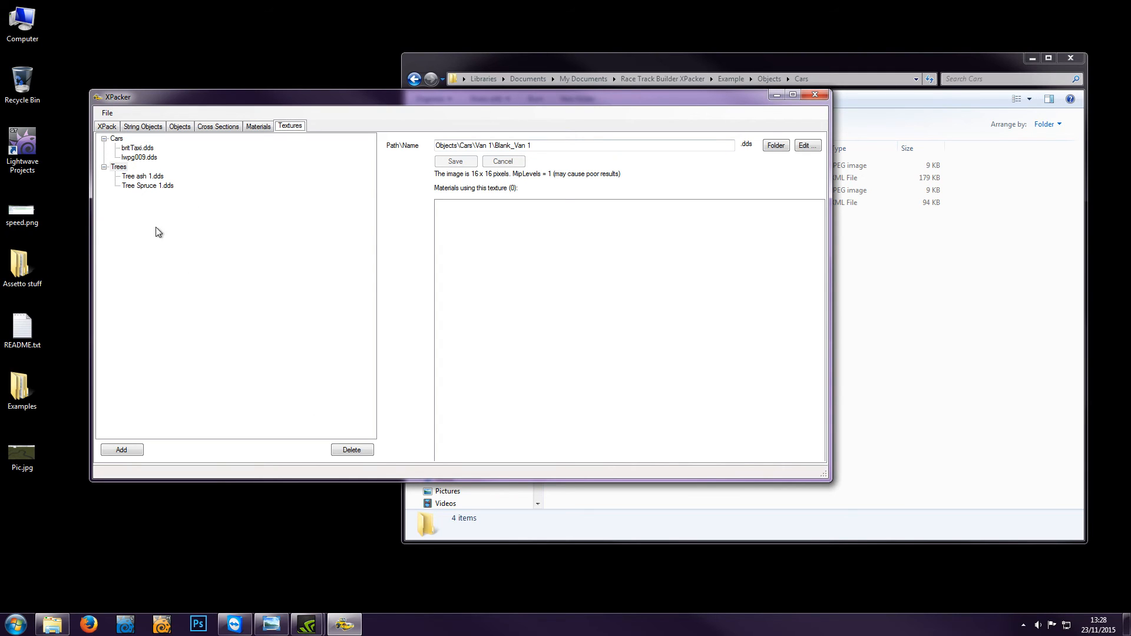
Switch to Windows Explorer and permanently delete the leftover Objects folder from the Example pack's Textures folder
click(831, 61)
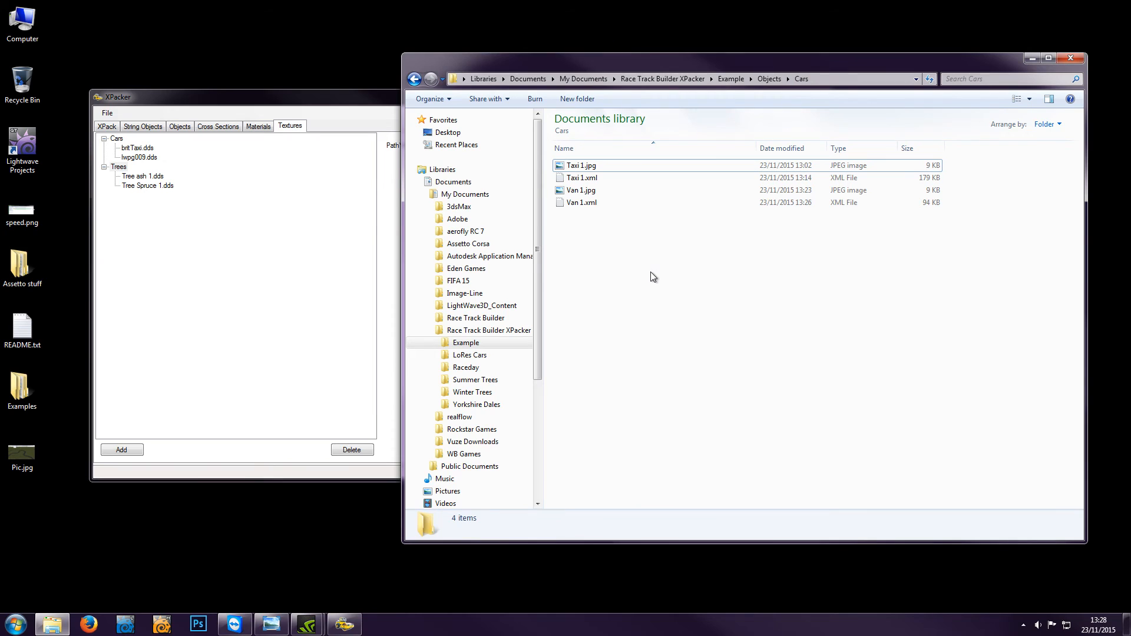
key(BackSpace)
key(BackSpace)
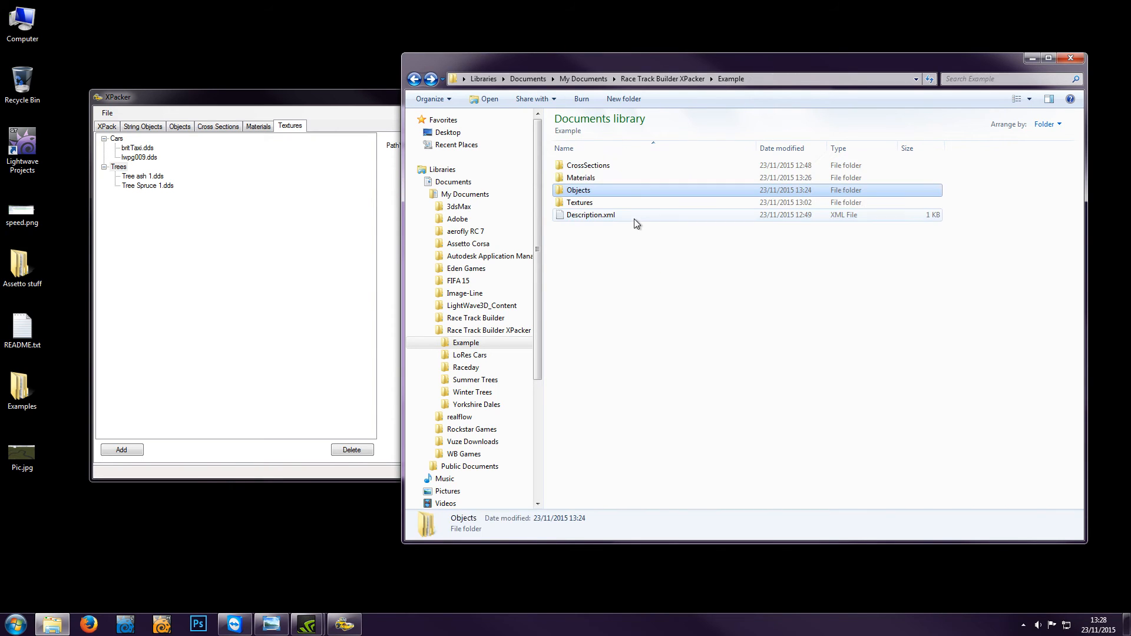
double_click(576, 204)
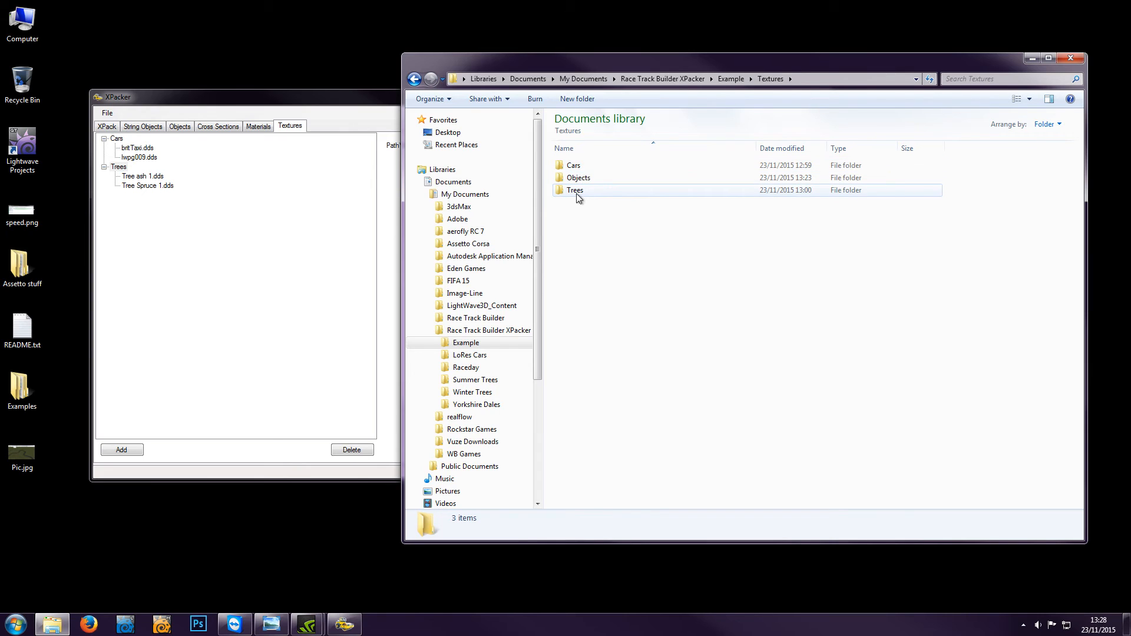
click(367, 105)
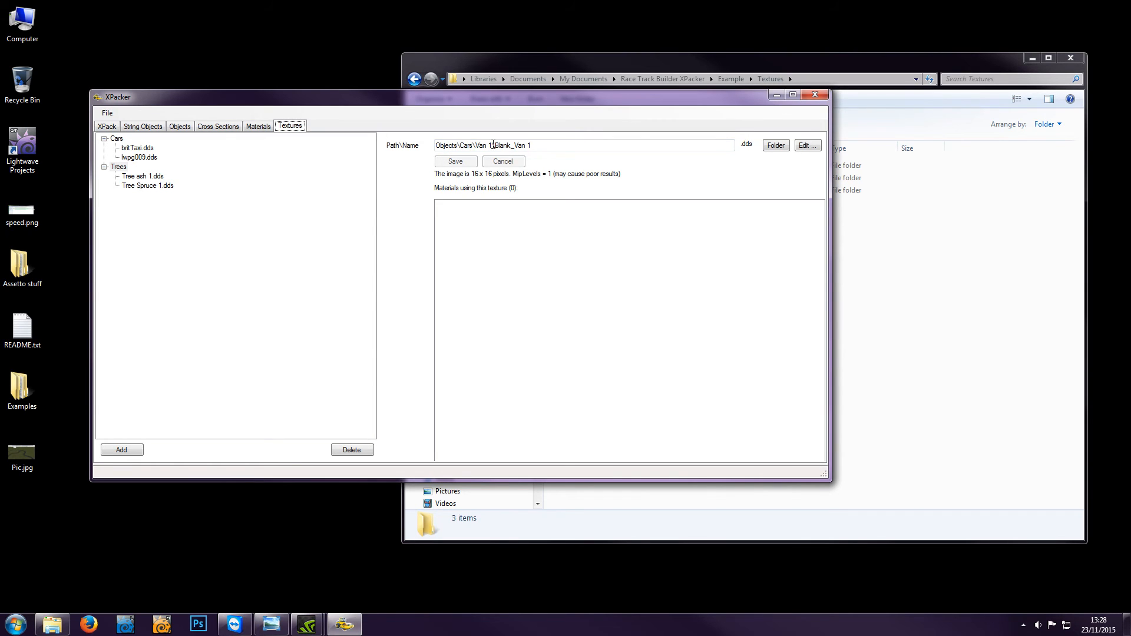
click(606, 67)
double_click(574, 178)
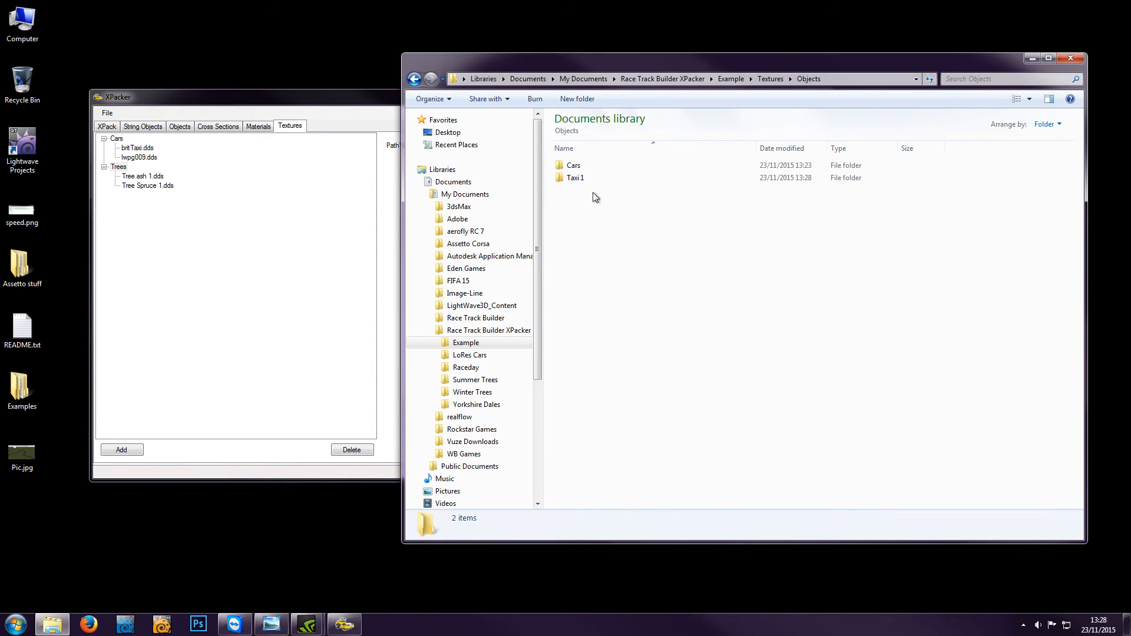
double_click(585, 166)
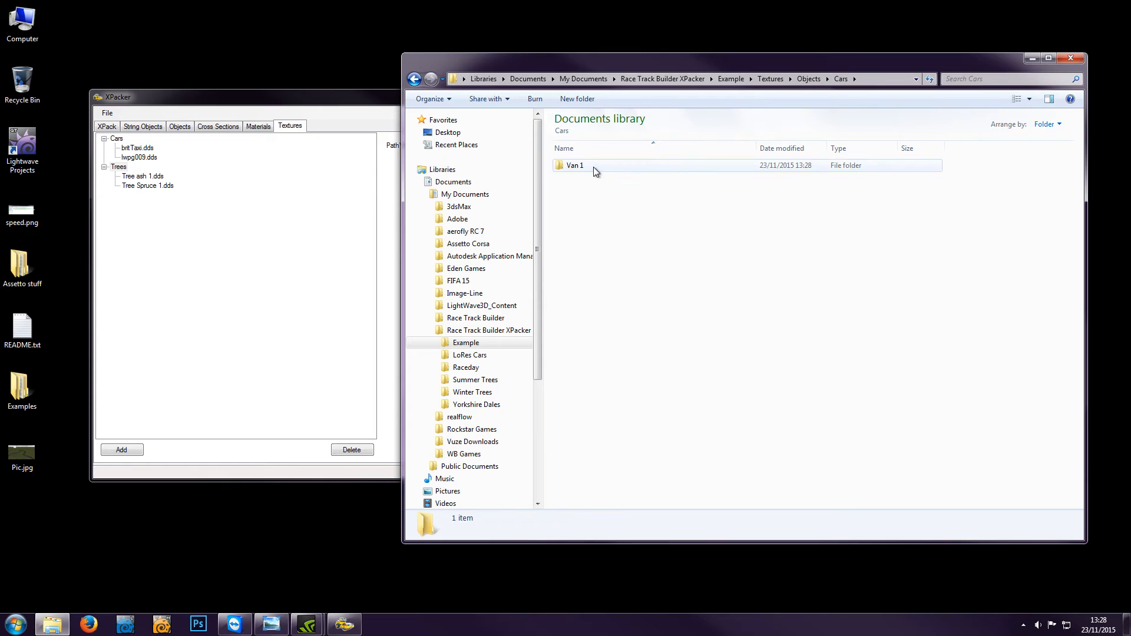
key(BackSpace)
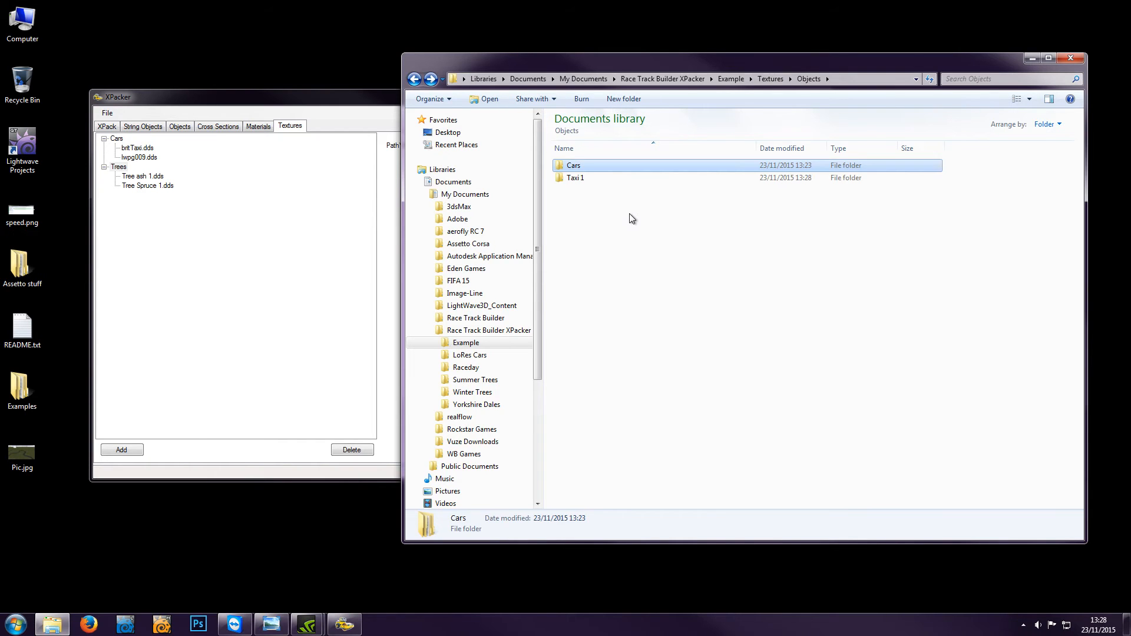
key(BackSpace)
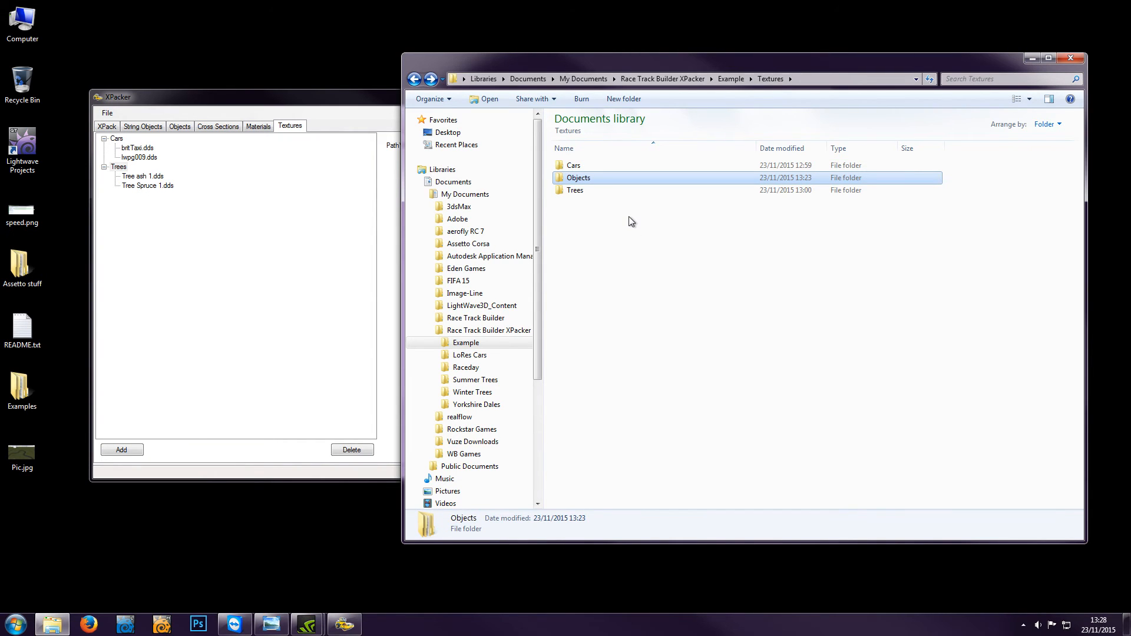
key(shift+Delete)
key(Return)
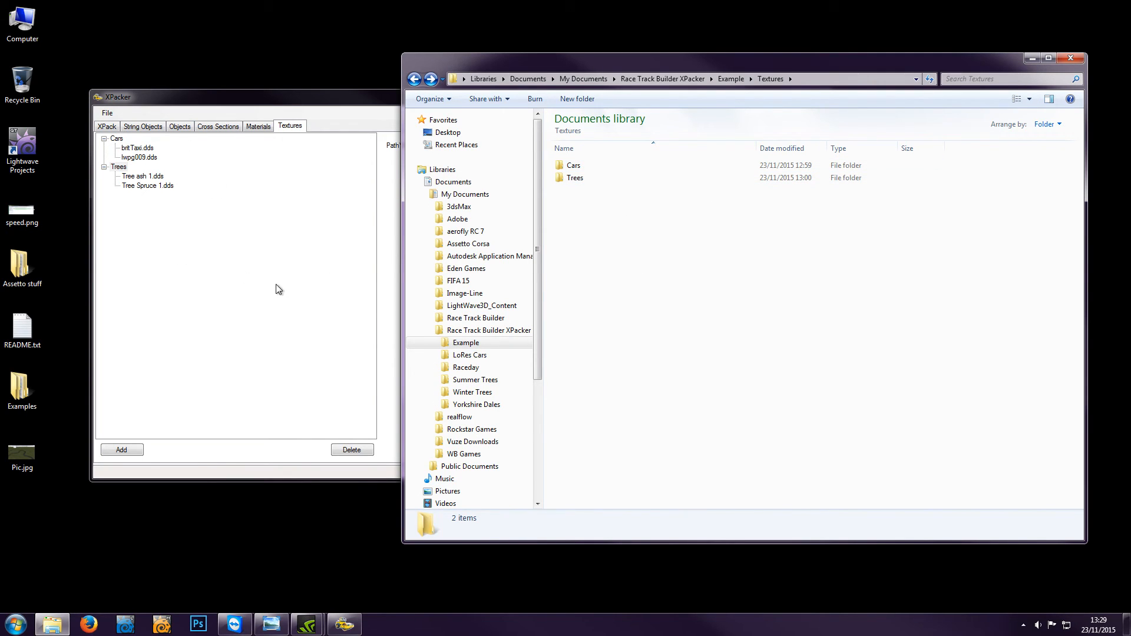
Check which files remain in the Example pack's Cars and Trees texture folders, and return to XPacker
double_click(570, 165)
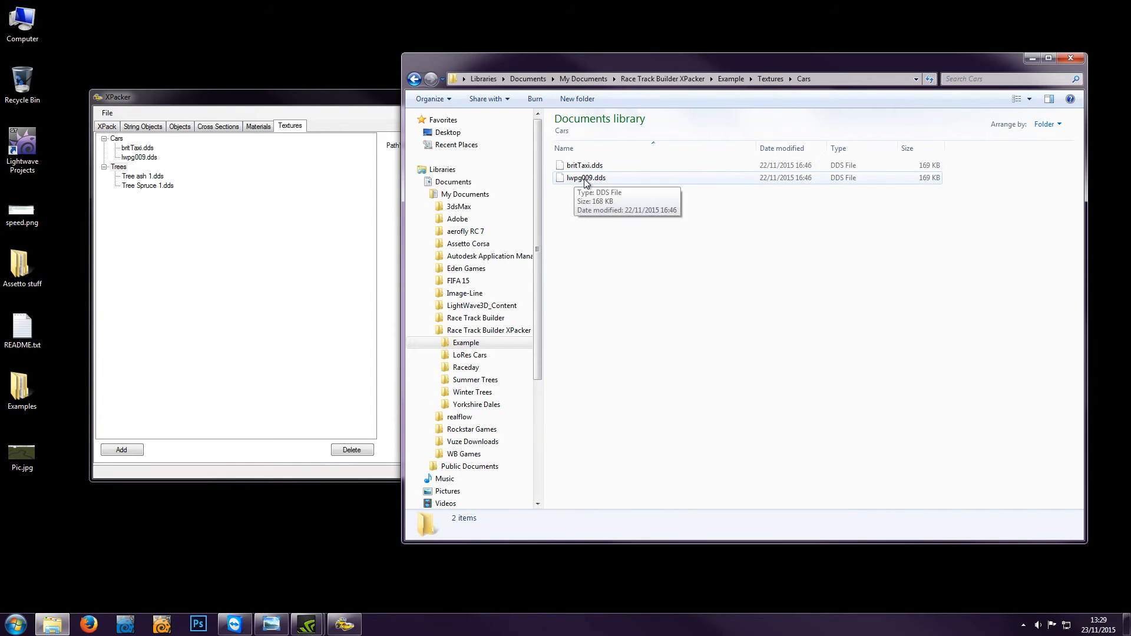
key(BackSpace)
double_click(574, 178)
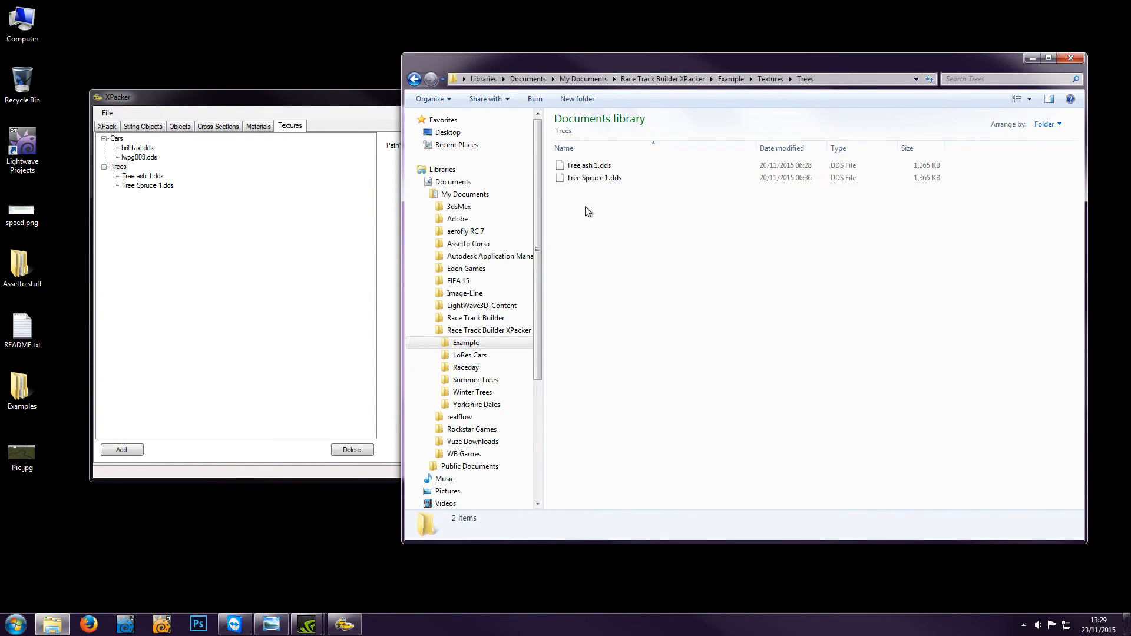
key(BackSpace)
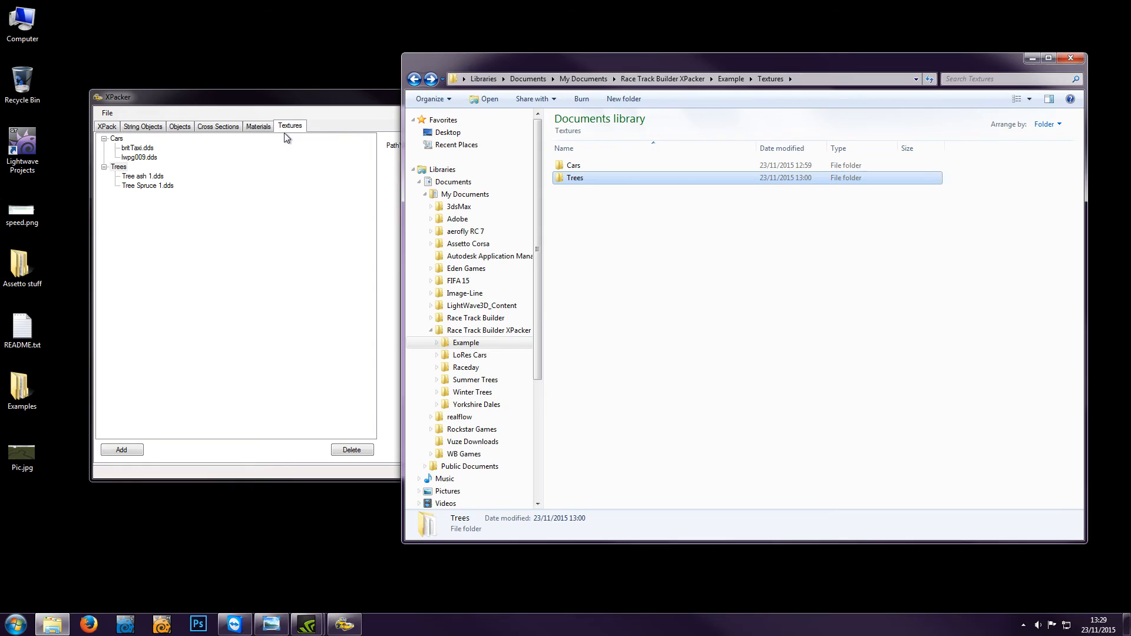
click(305, 107)
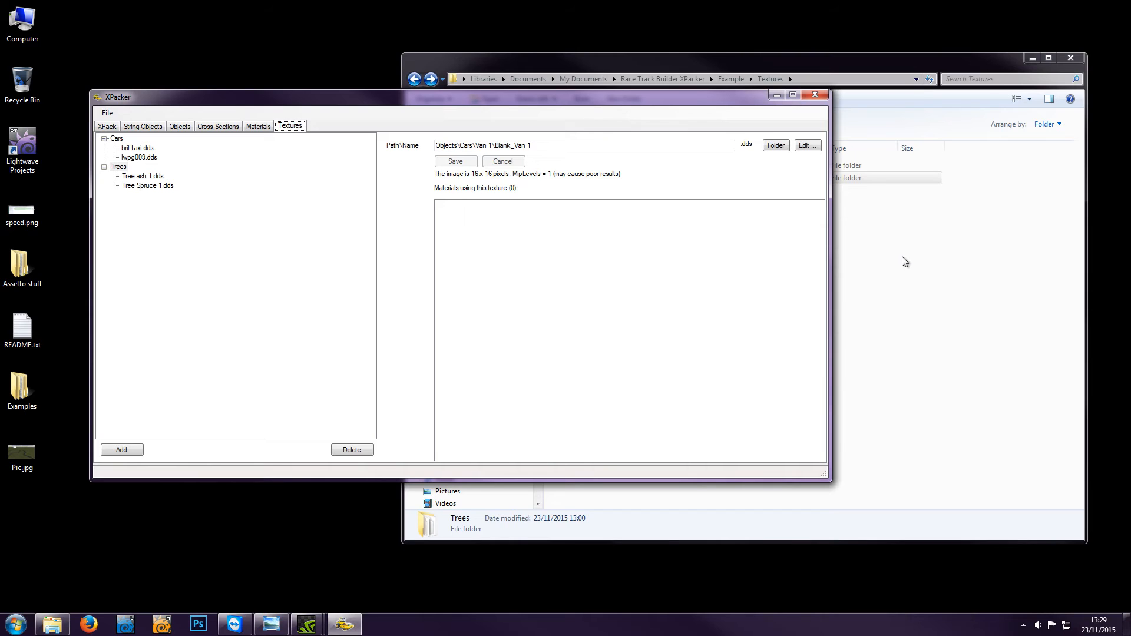
Add the Ash.fbx model from the Examples\Trees folder as a new object
click(255, 127)
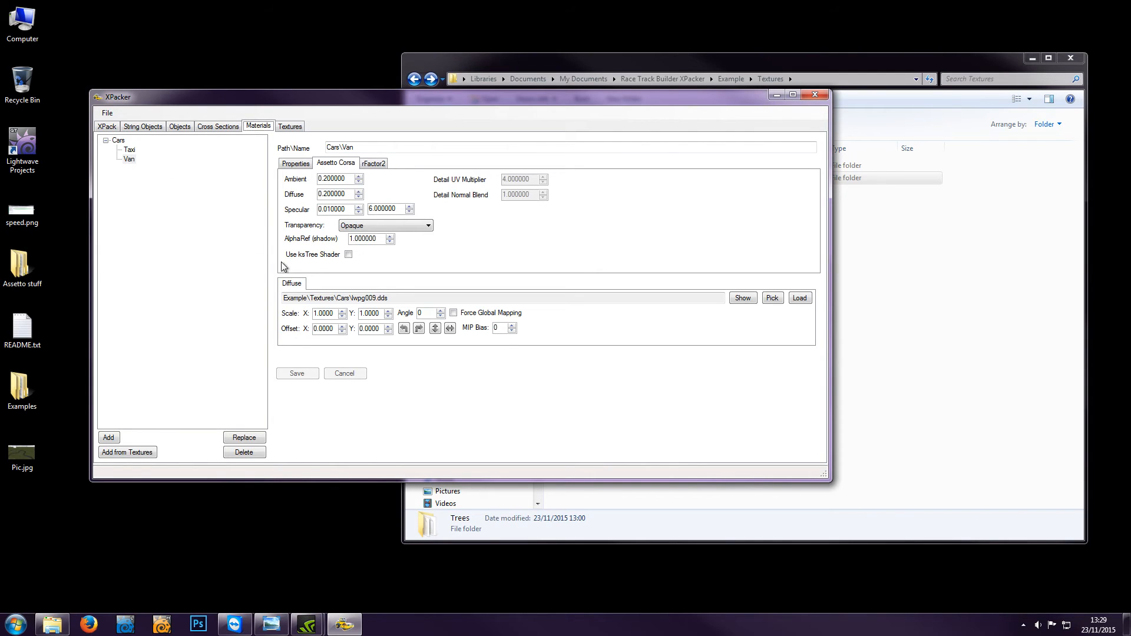
click(180, 126)
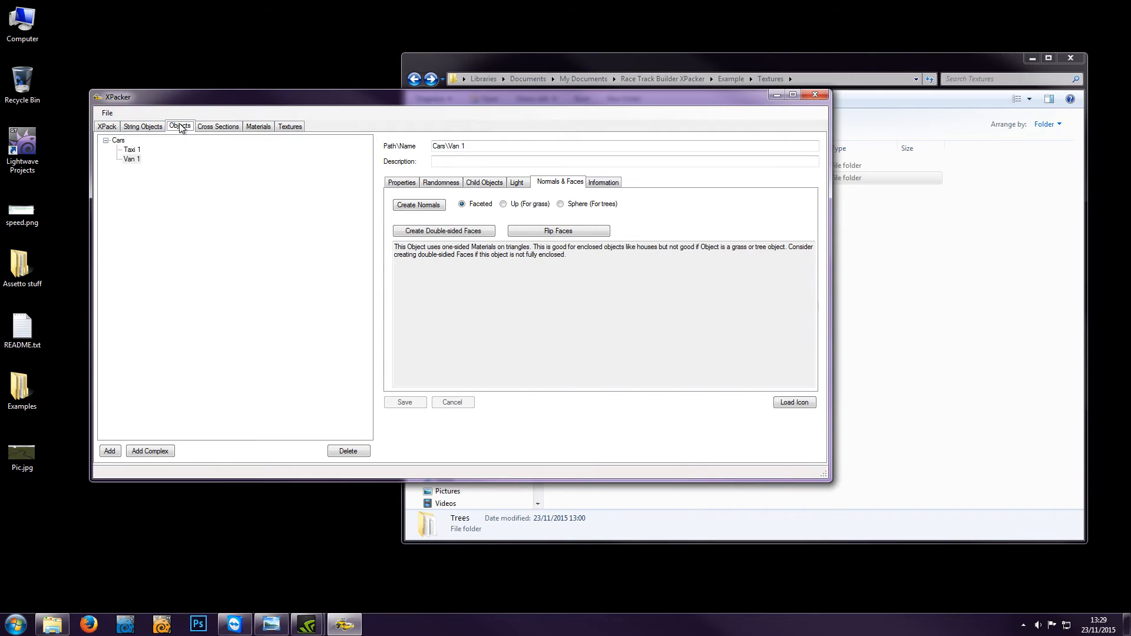
click(109, 451)
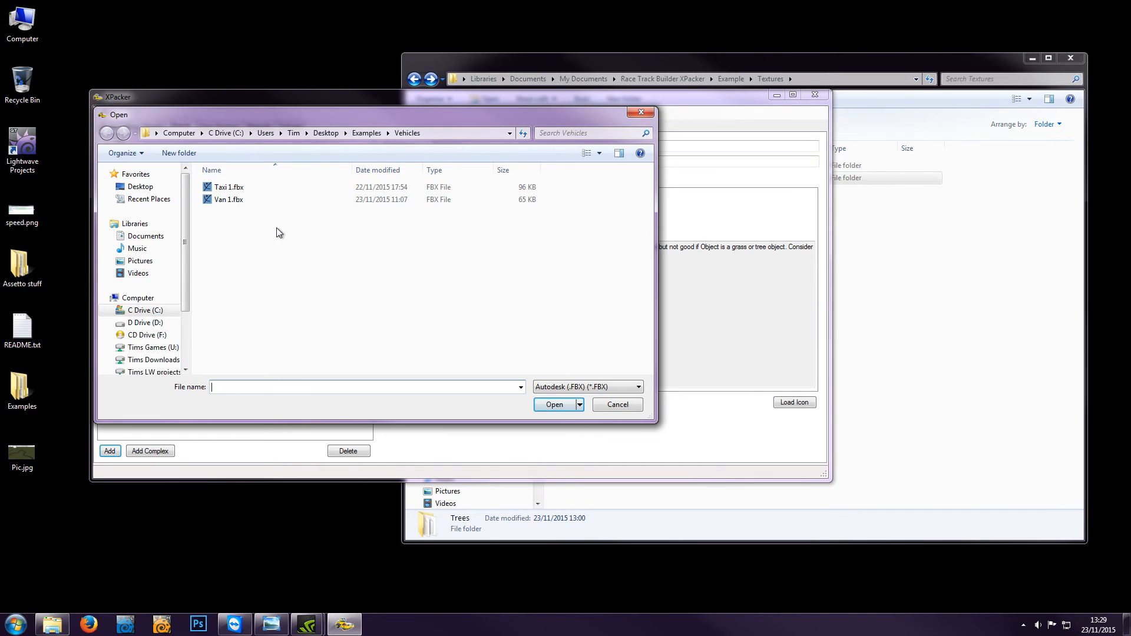
click(366, 133)
double_click(221, 187)
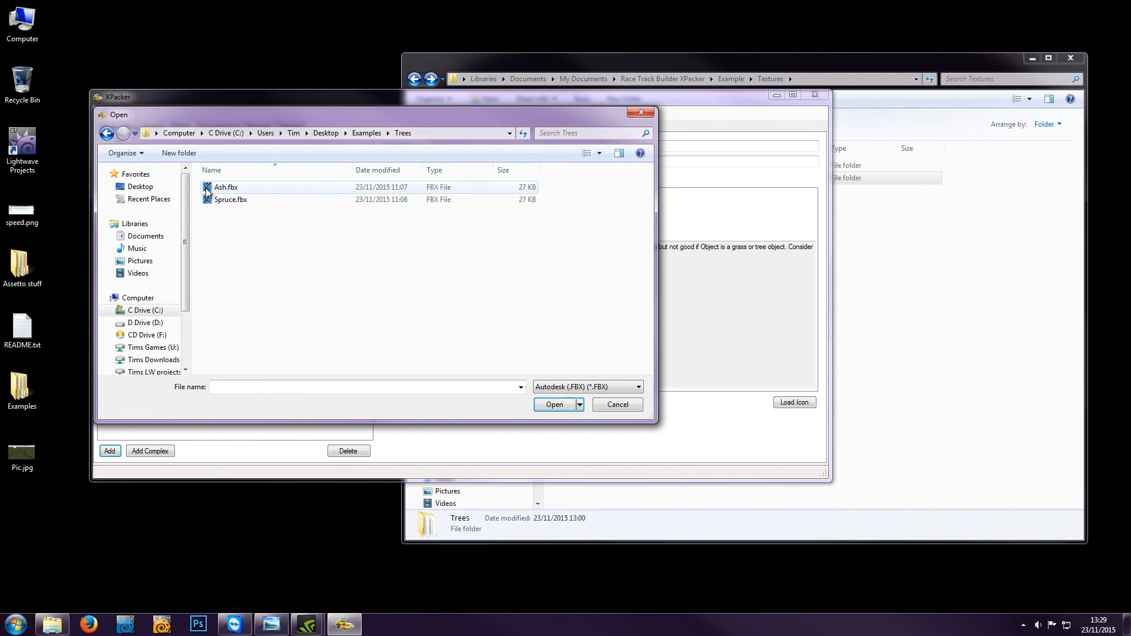
double_click(220, 187)
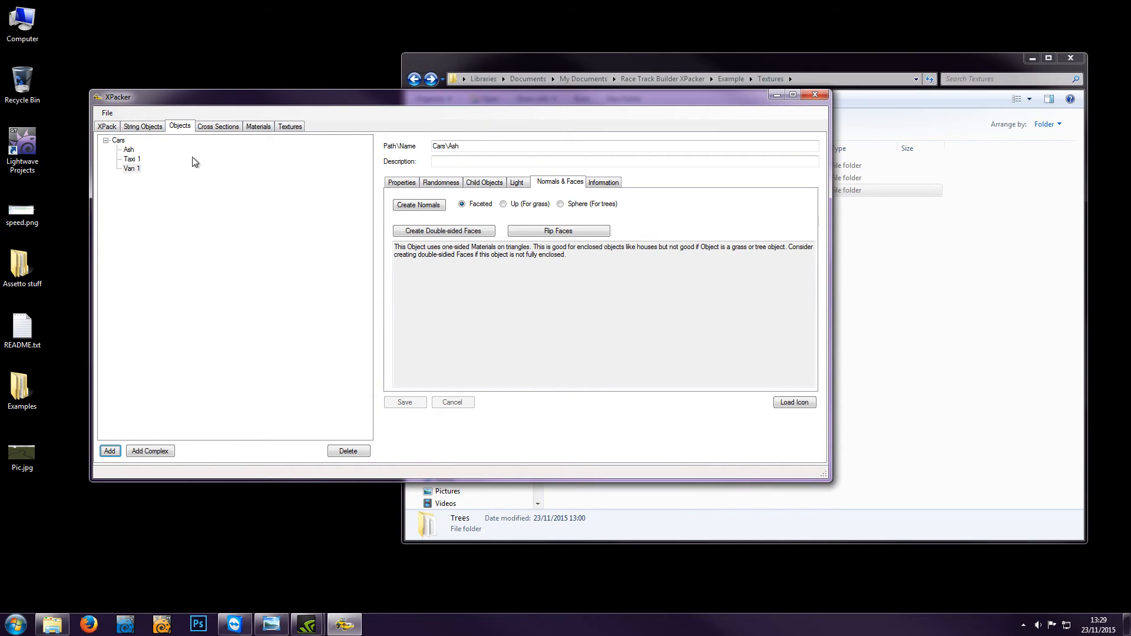
Change the Ash object's path and name to Trees\Ash
click(128, 149)
drag(446, 146, 428, 148)
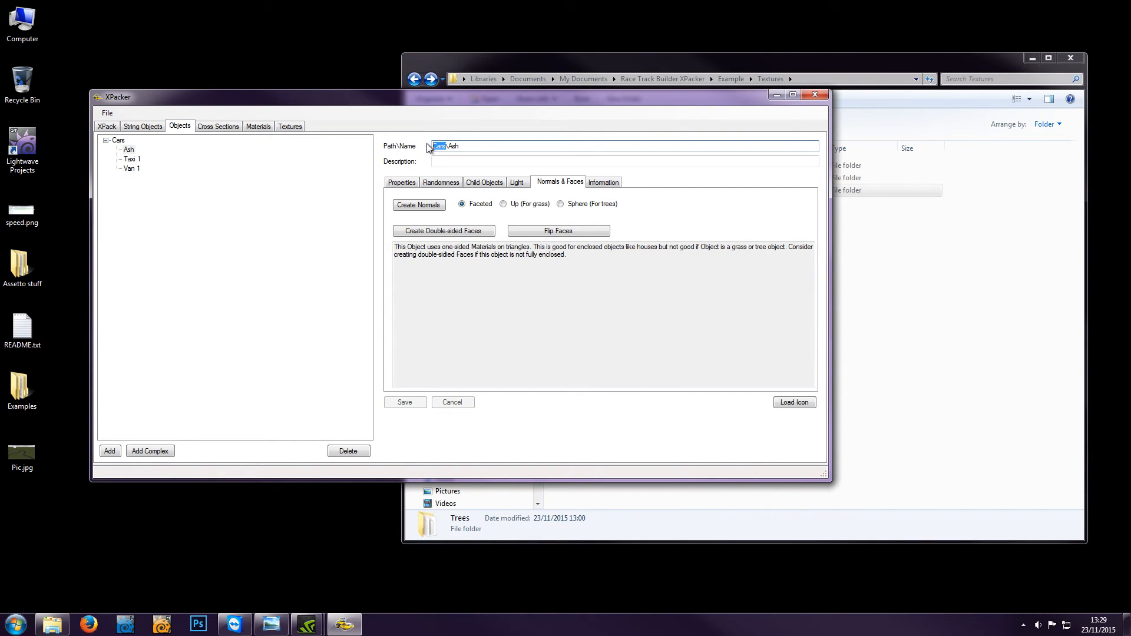
text(Tree)
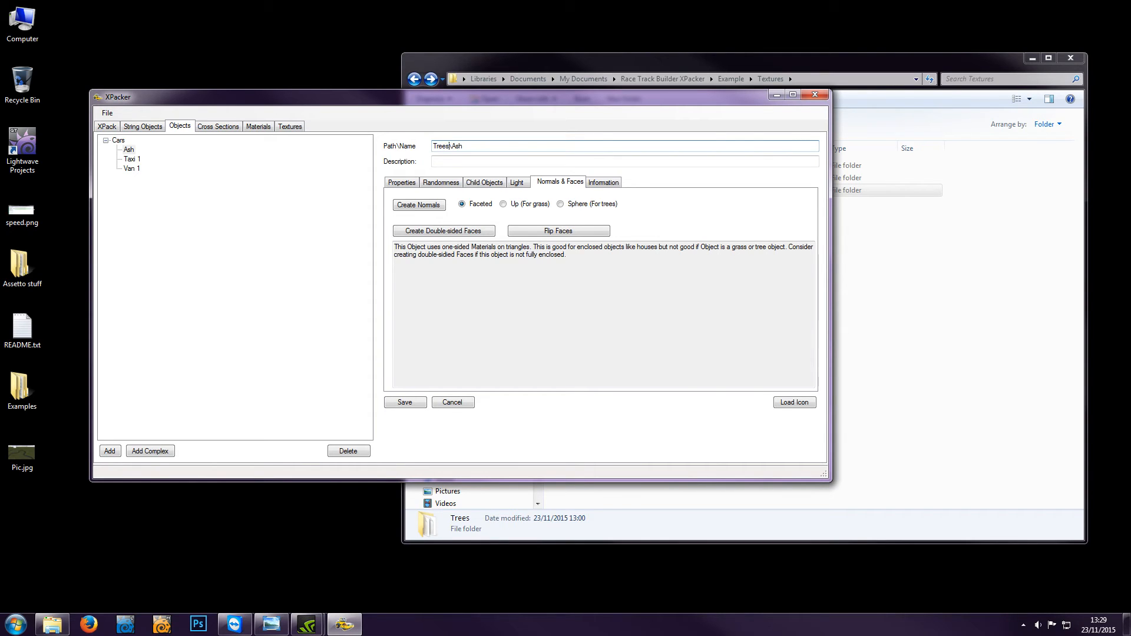
Enter Not Trees as the group in the Ash object's properties
click(412, 186)
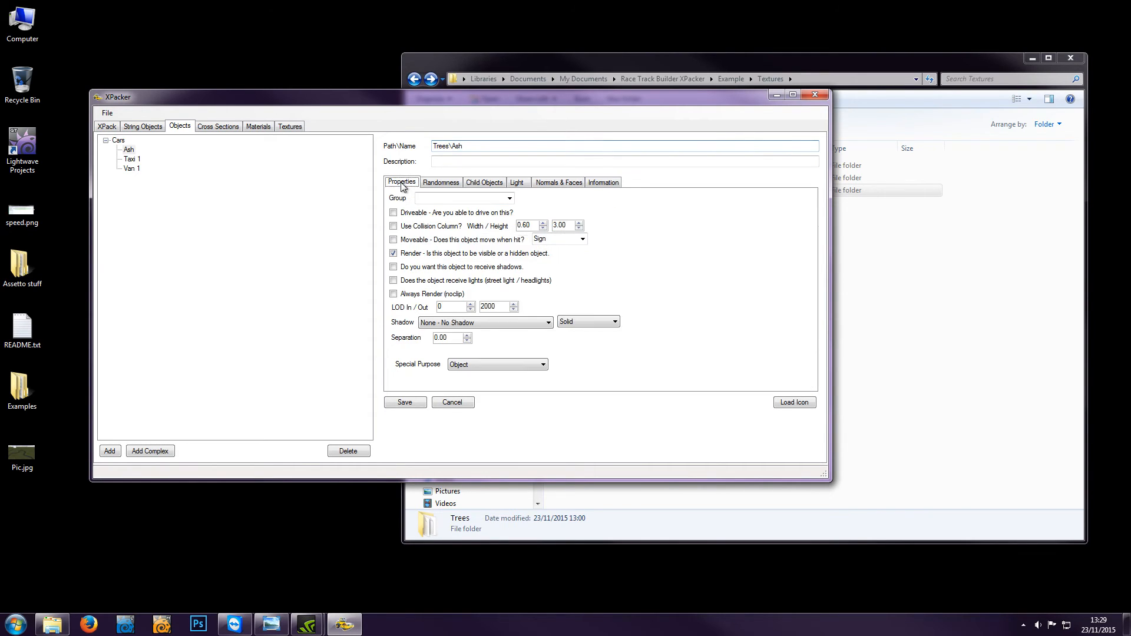
click(510, 199)
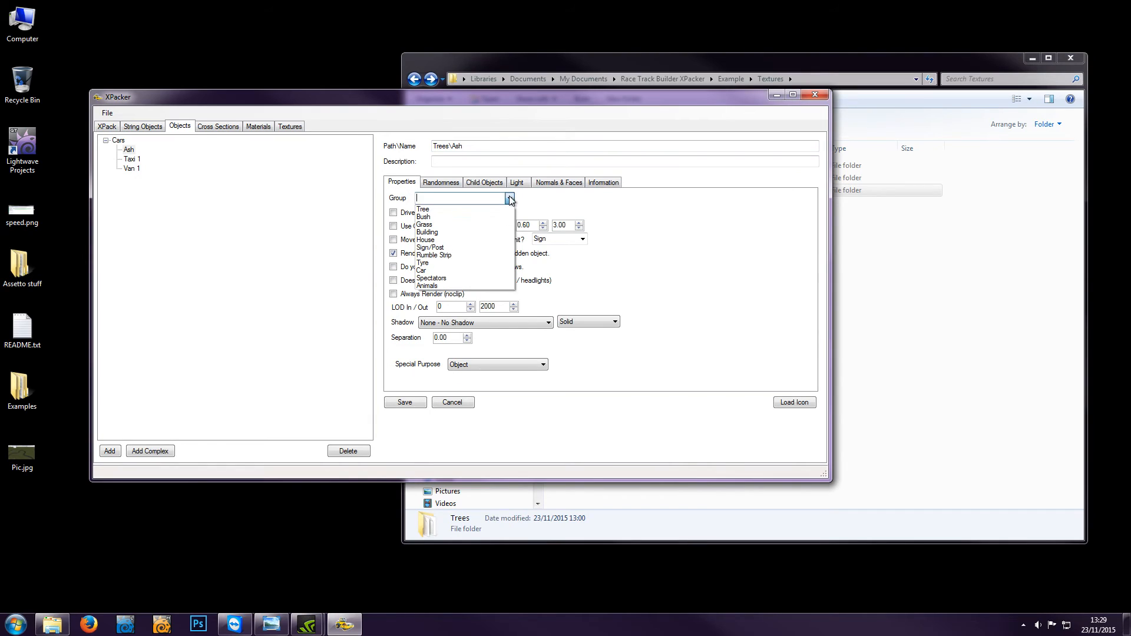
click(439, 196)
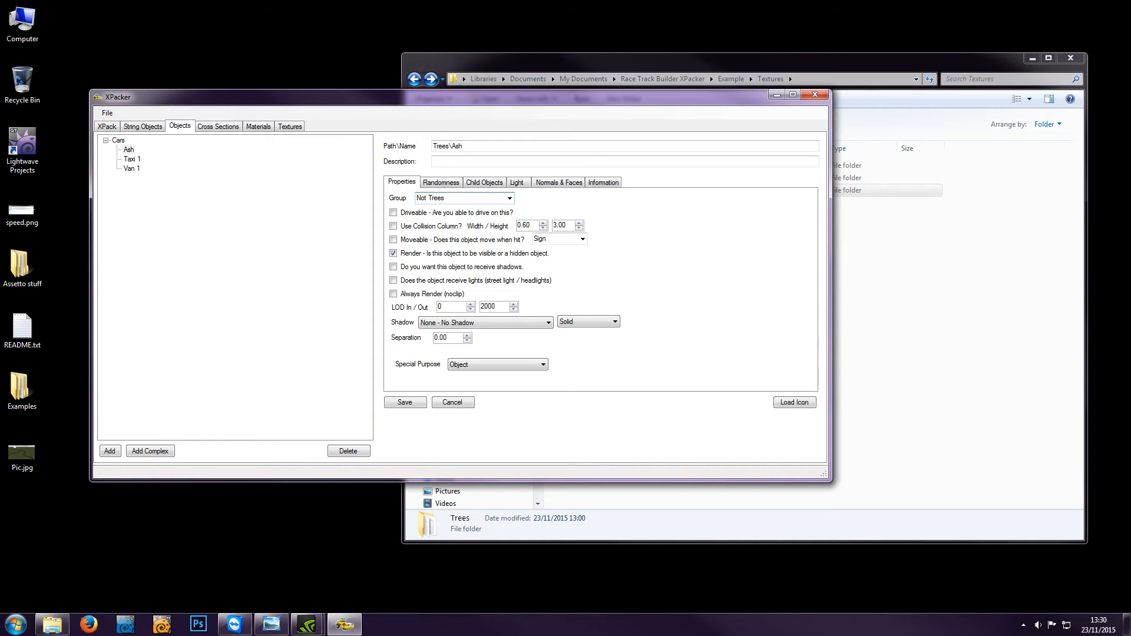
Save the Ash object's path and group changes
click(405, 401)
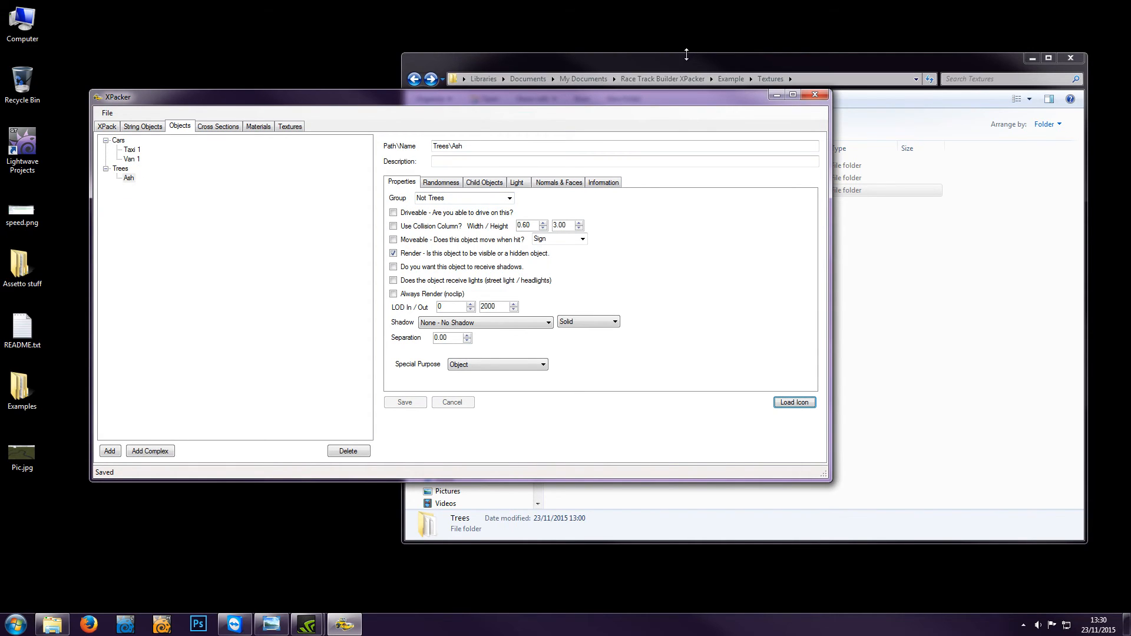
Check which files are in the Example pack's Objects\Cars and Objects\Trees folders, and return to XPacker
click(731, 78)
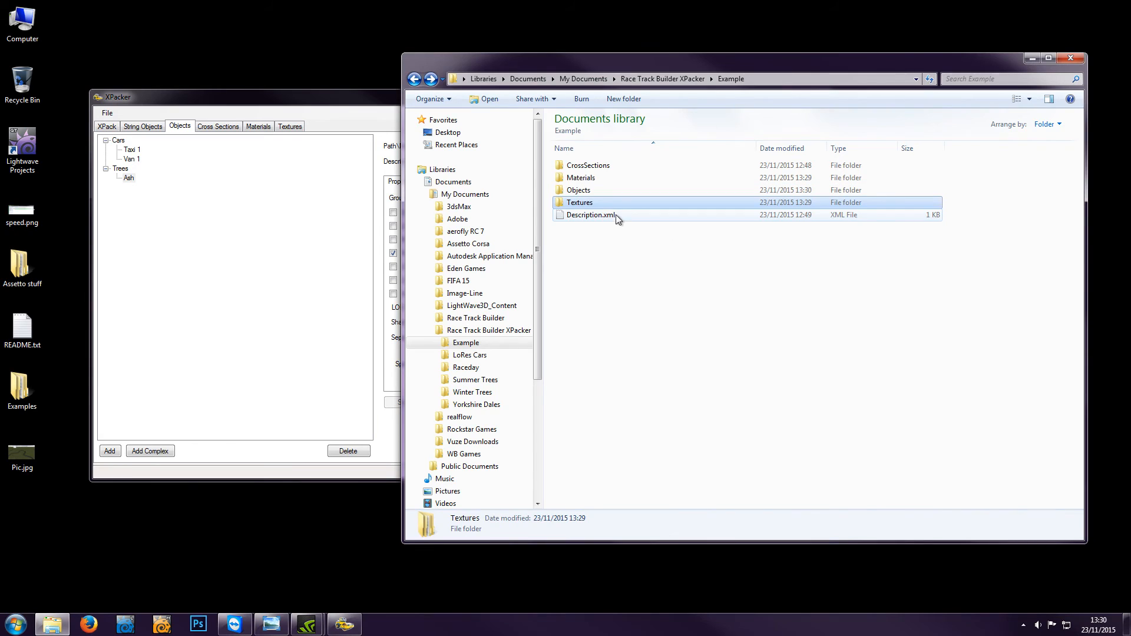
double_click(579, 190)
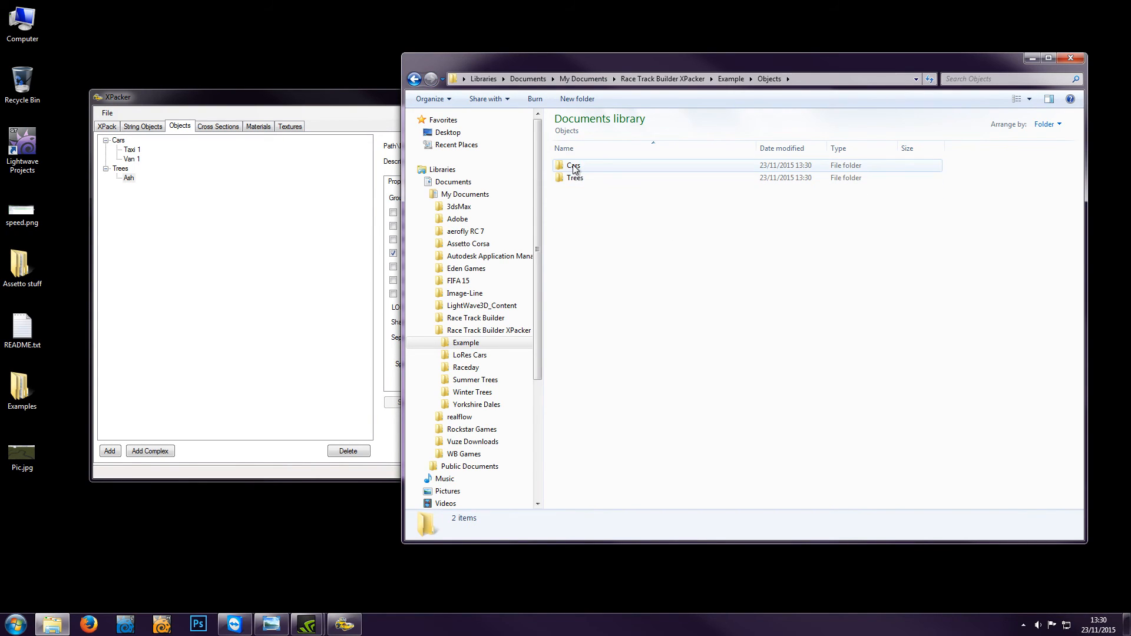
double_click(574, 168)
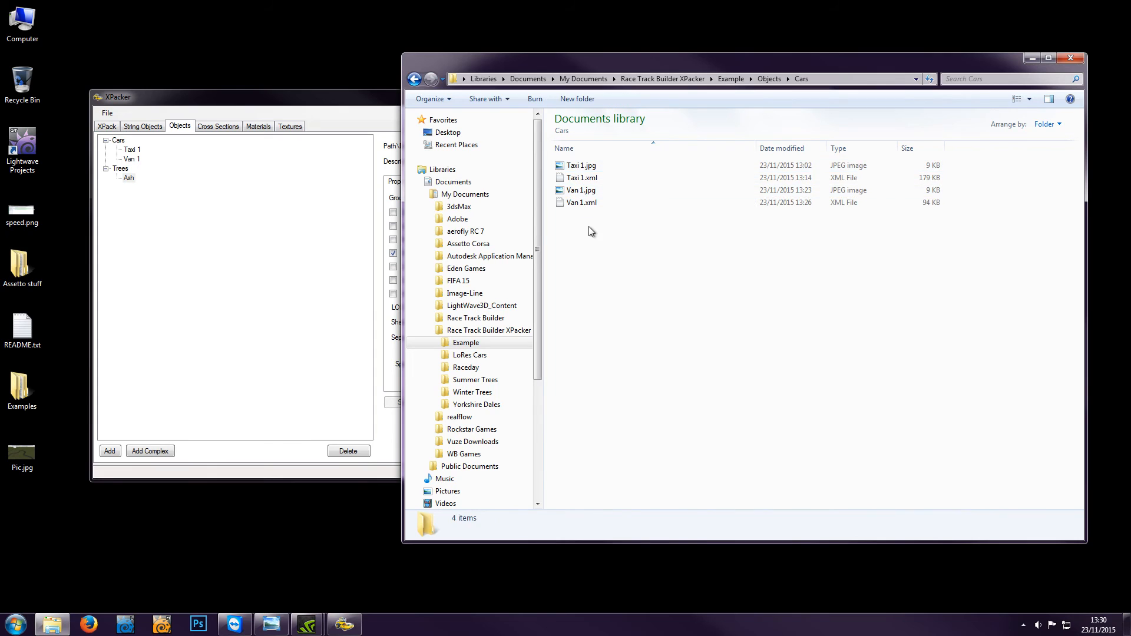
key(BackSpace)
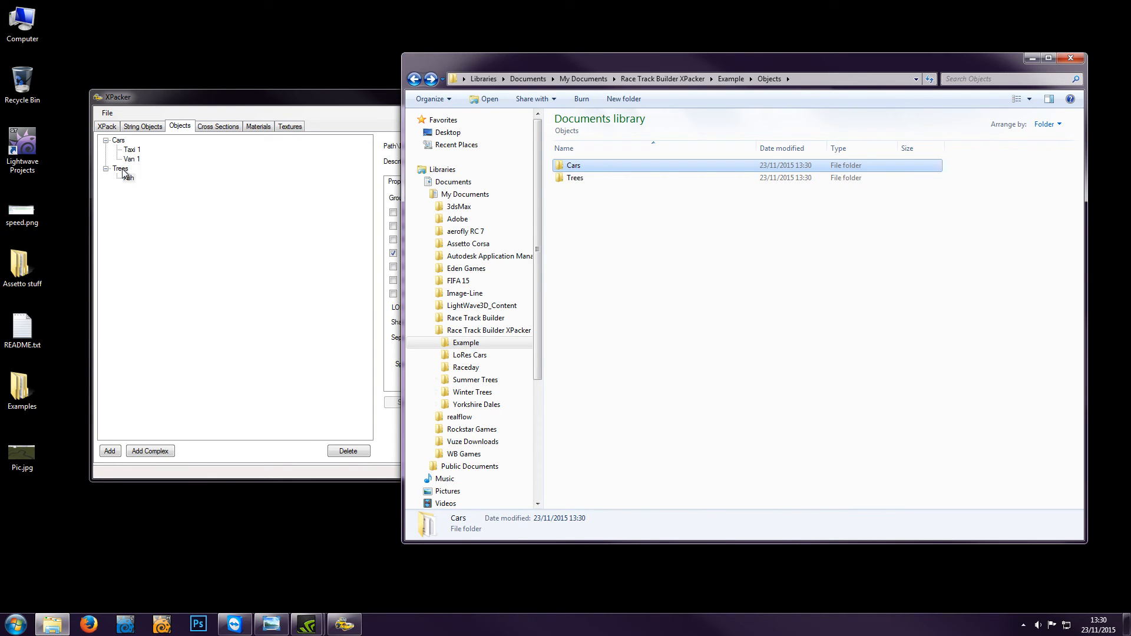
double_click(567, 178)
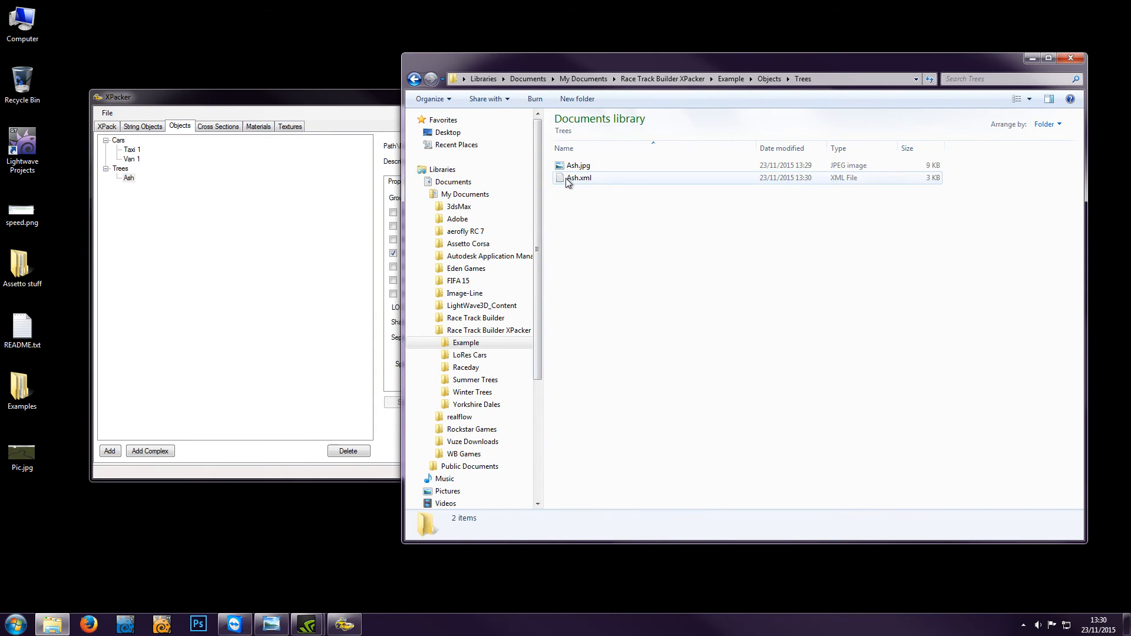
key(BackSpace)
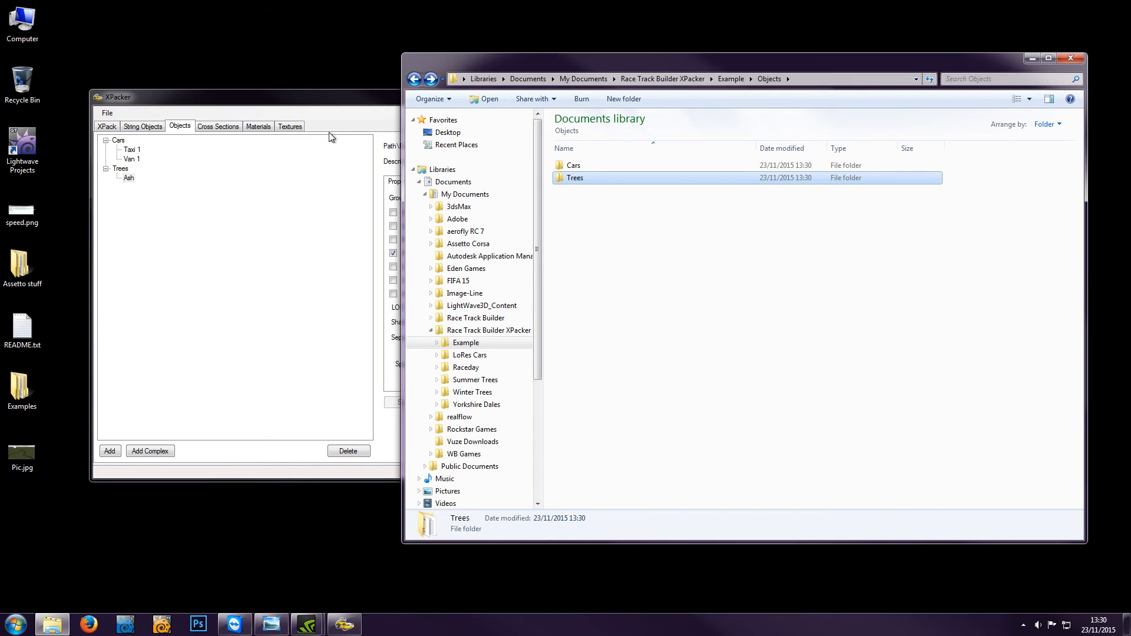
click(322, 103)
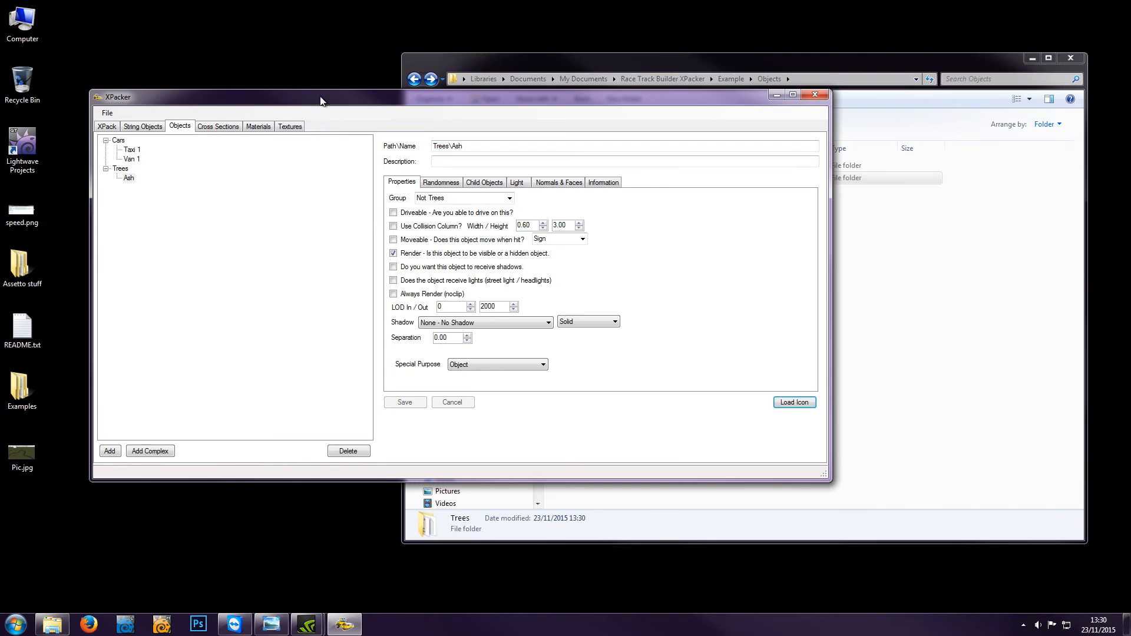
Make the Van 1 object cast a shadow and save the object
click(129, 178)
click(130, 159)
click(132, 149)
click(131, 159)
click(513, 323)
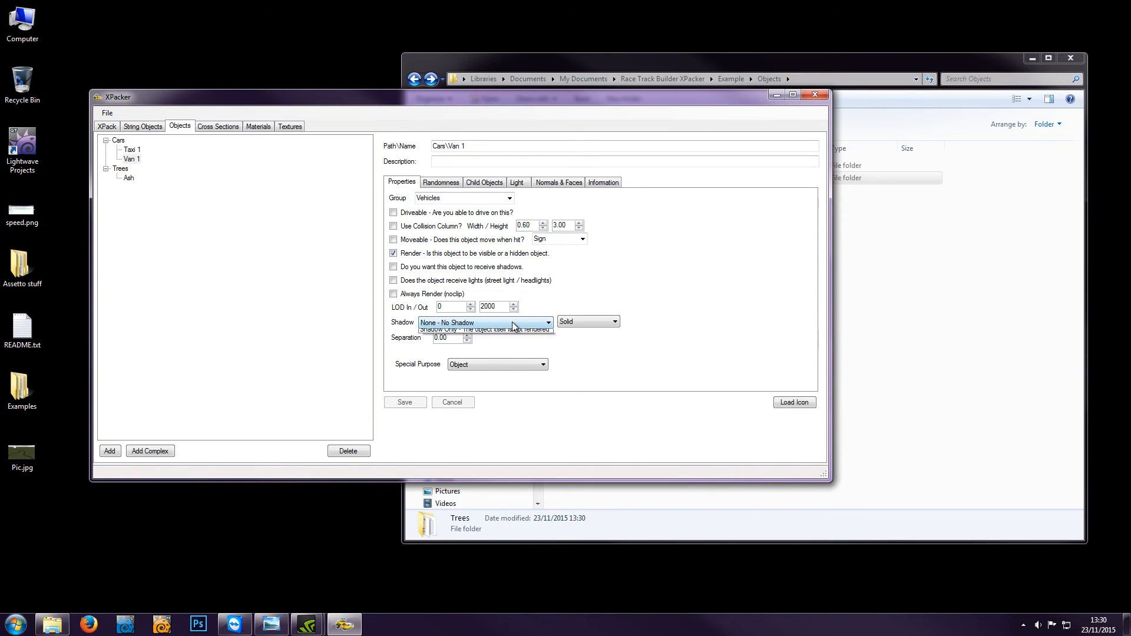
click(472, 342)
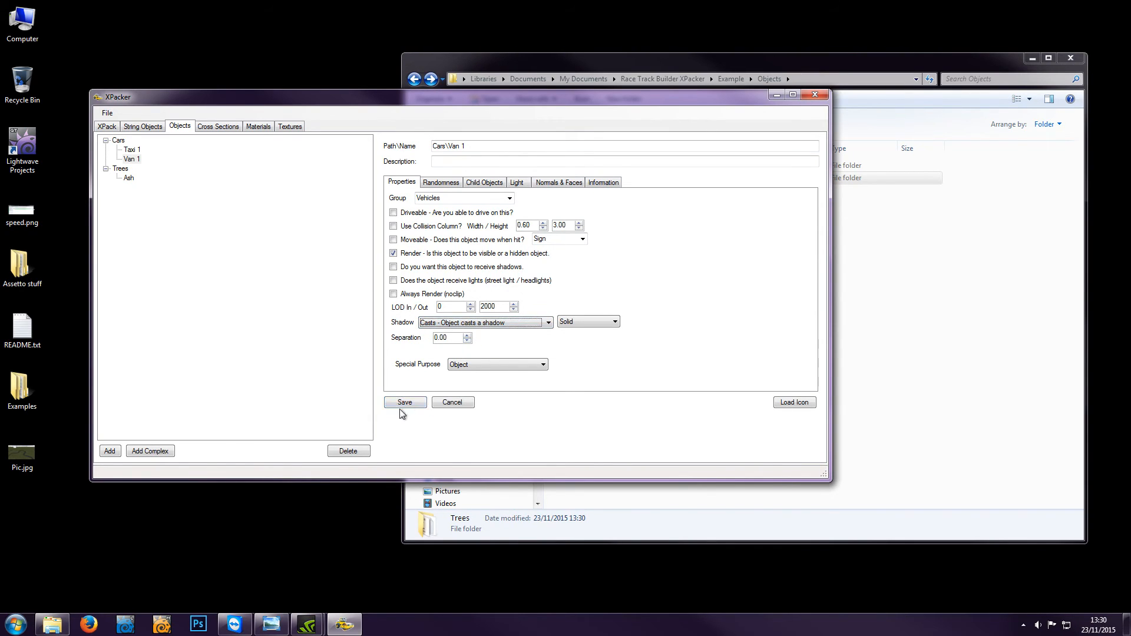
click(404, 403)
Make the Ash object cast a shadow, set its shadow type to Texture, and save it
click(129, 178)
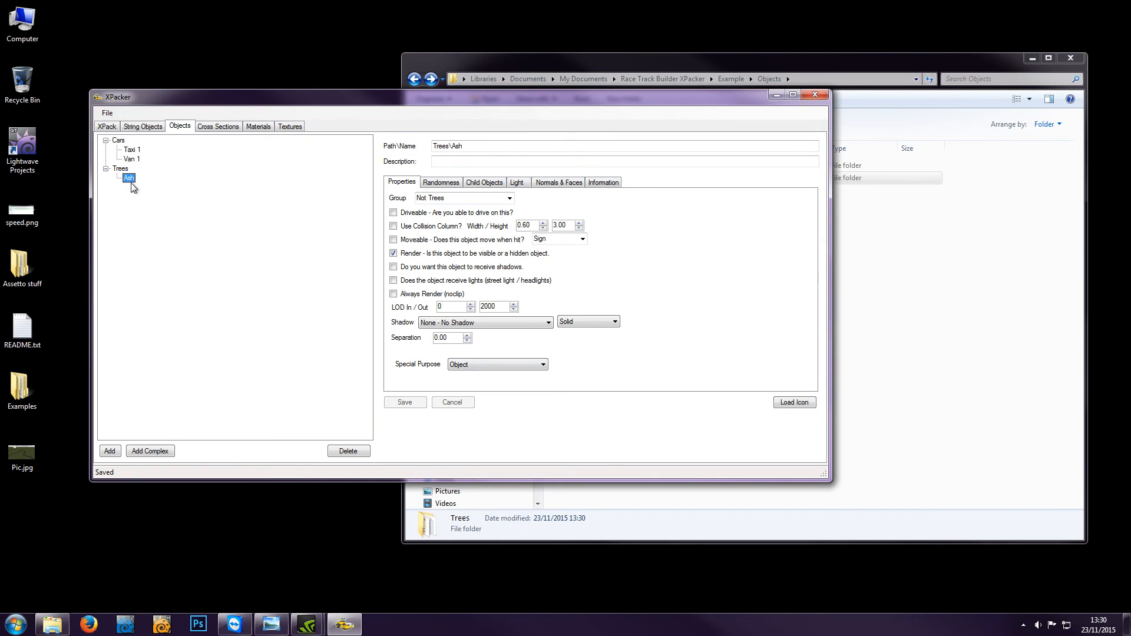
click(500, 323)
click(483, 341)
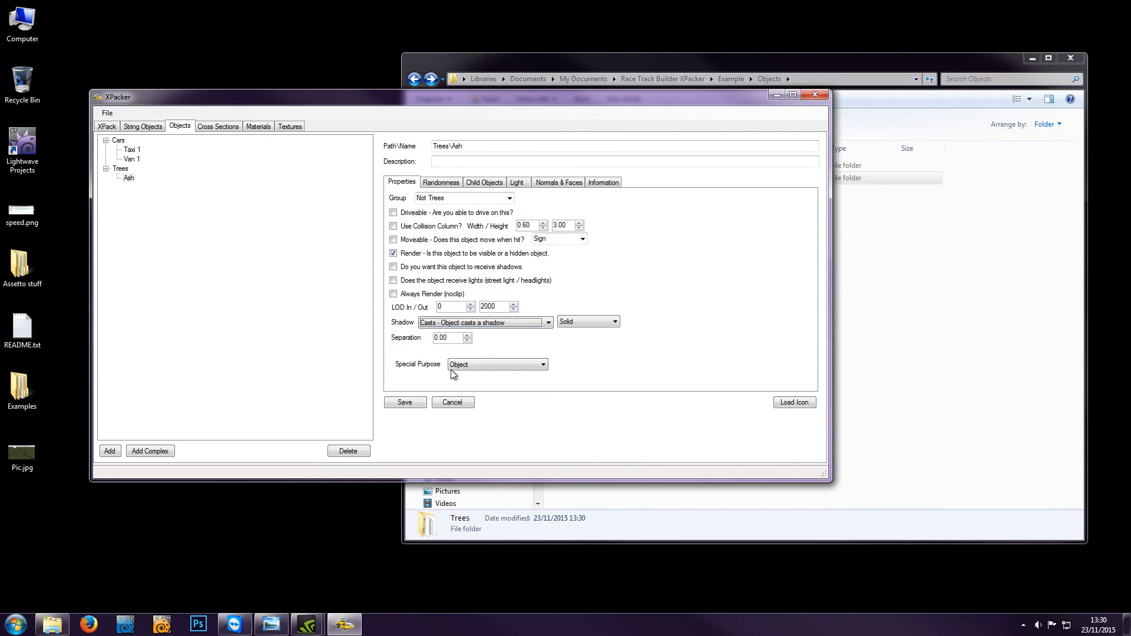
click(399, 402)
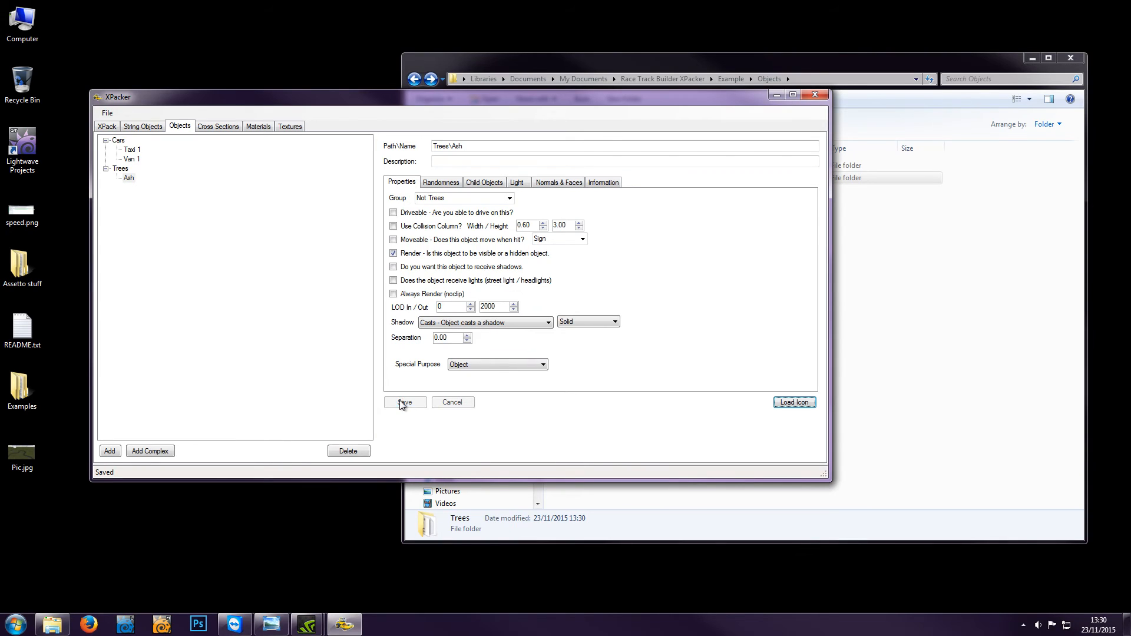
click(612, 323)
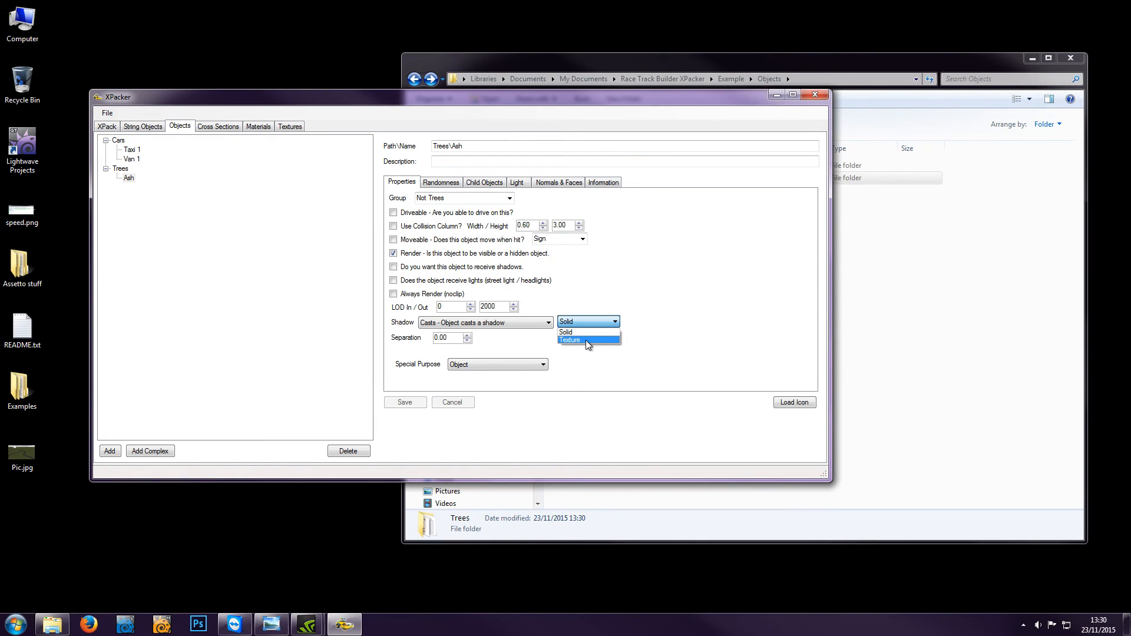
click(586, 340)
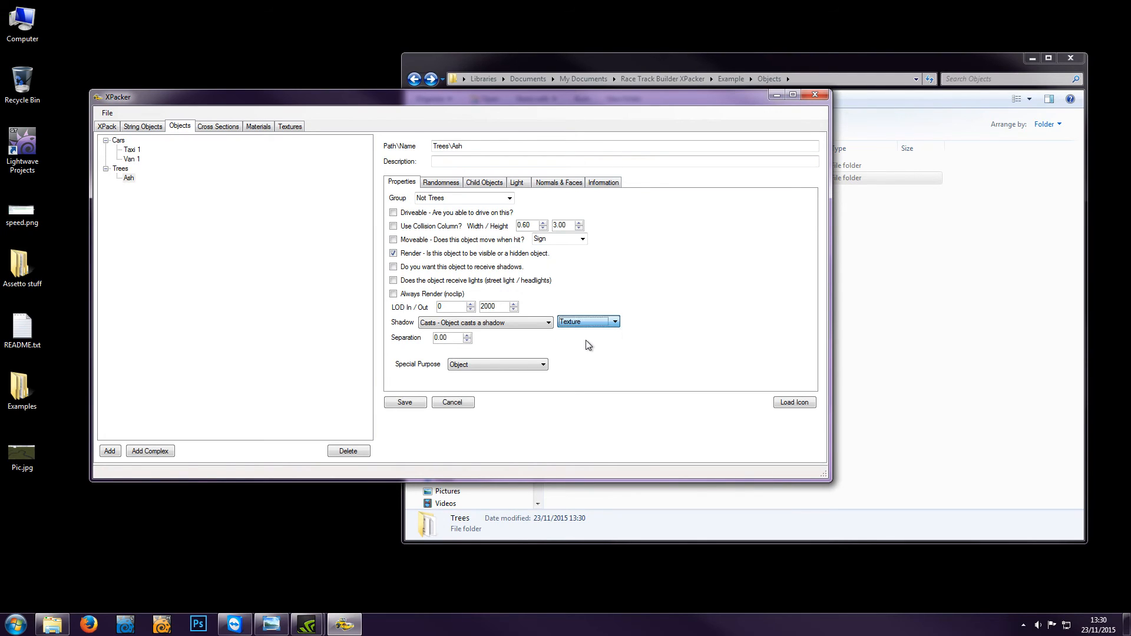
click(406, 403)
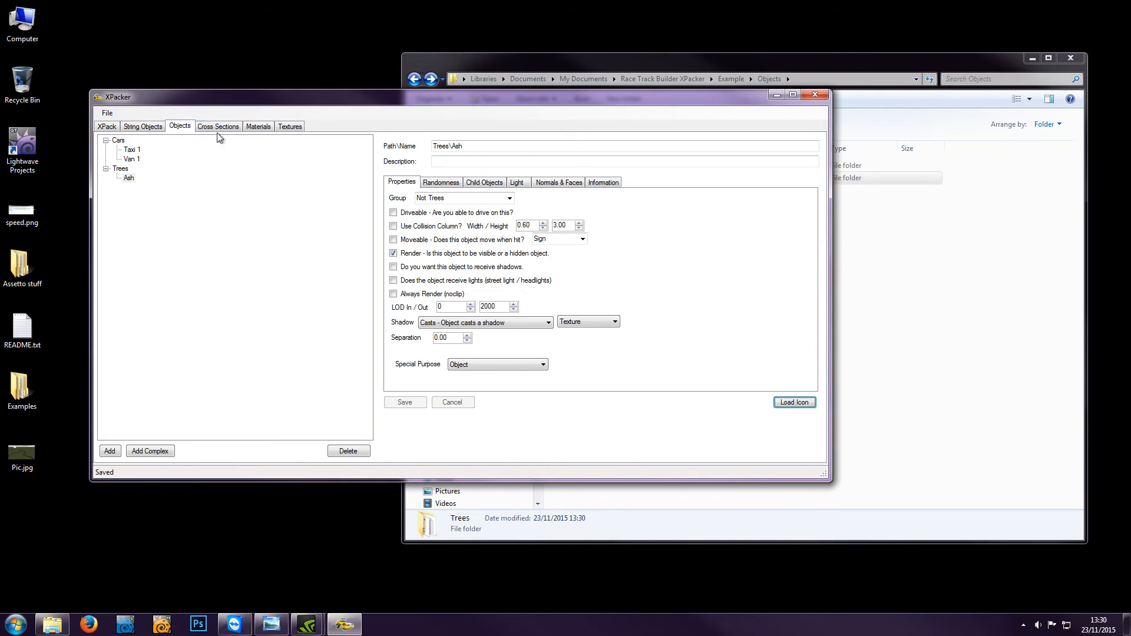
Create double-sided faces for the Ash object and save it
click(437, 183)
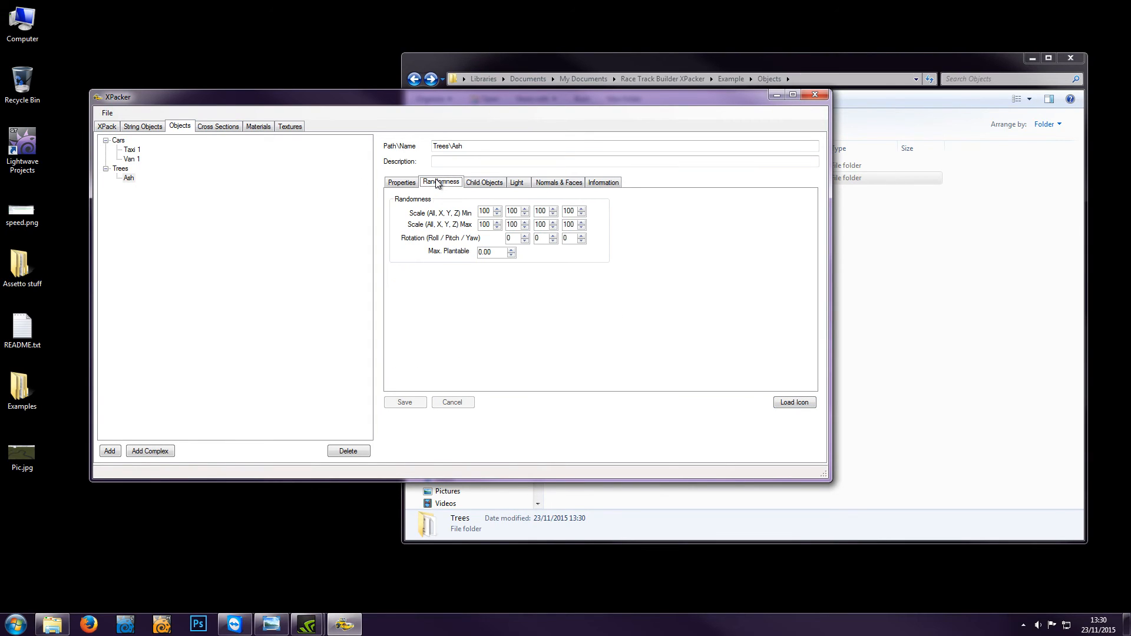
click(396, 184)
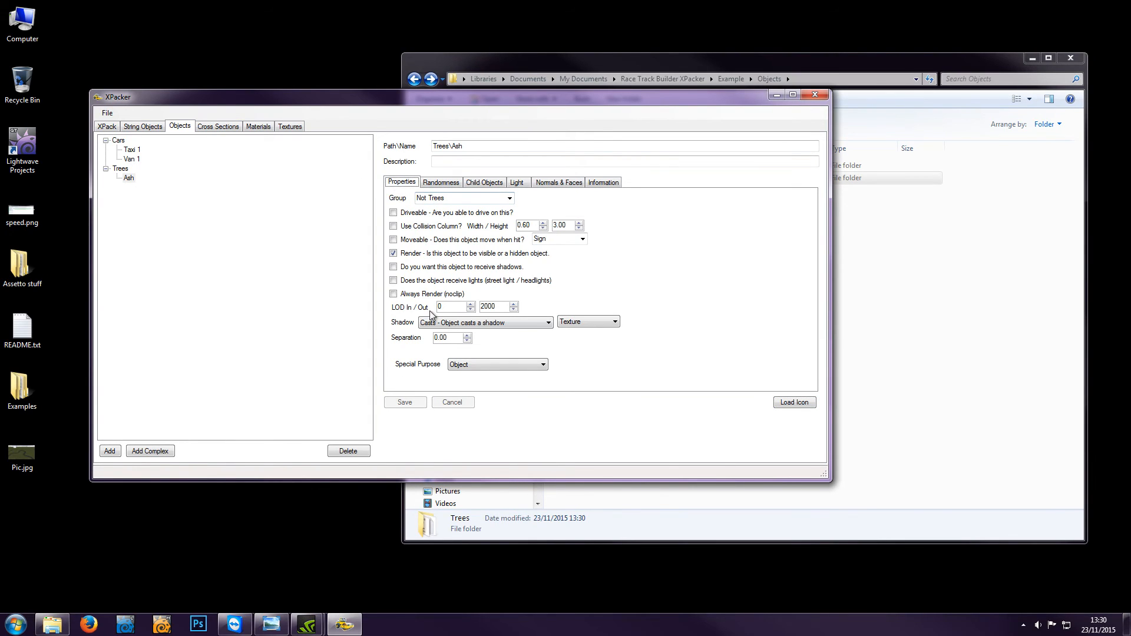
click(484, 183)
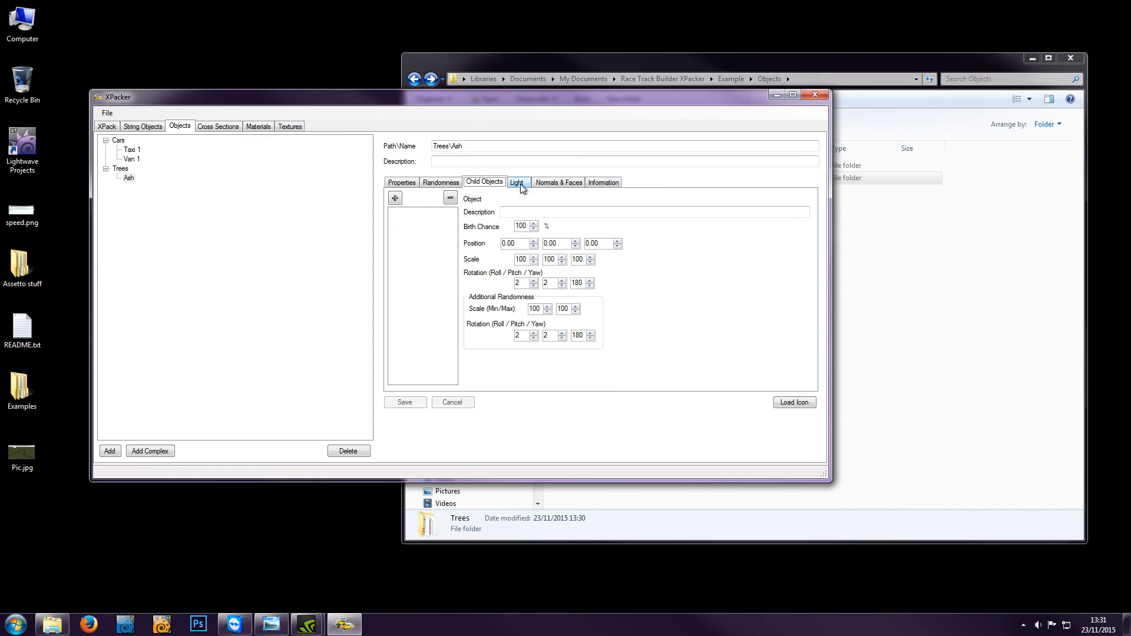
click(520, 184)
click(554, 184)
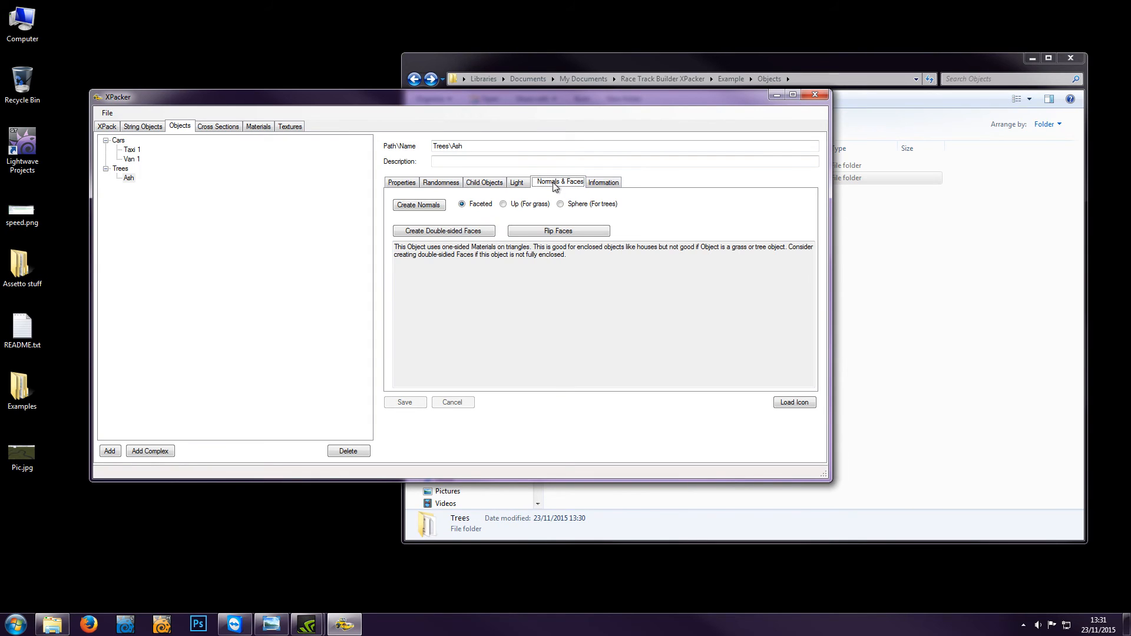
click(437, 232)
click(406, 402)
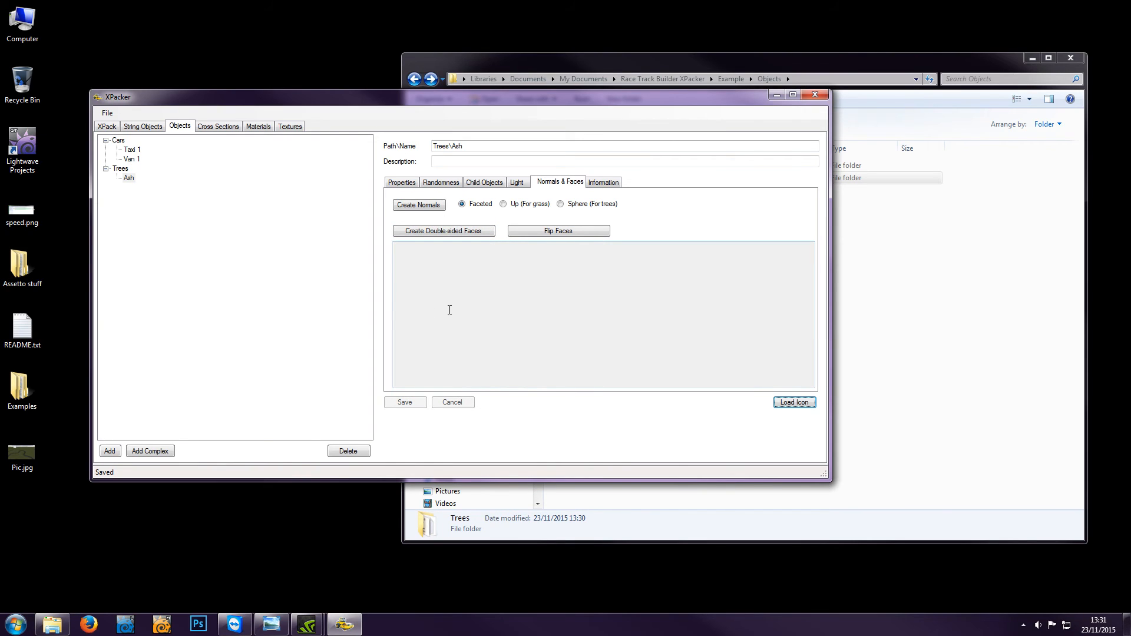
Create normals for the Ash object with the Sphere (For trees) option and save it
click(417, 205)
click(561, 204)
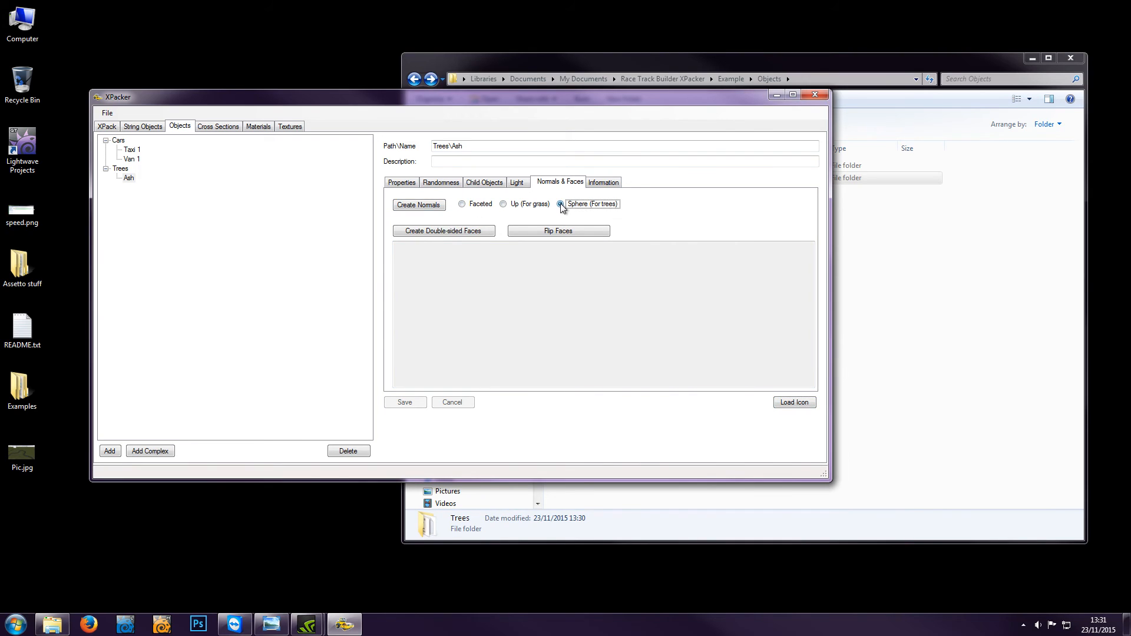
click(417, 205)
click(404, 403)
Open the material used by the Ash object, change its path and name to Trees\Ash, and save it
click(601, 184)
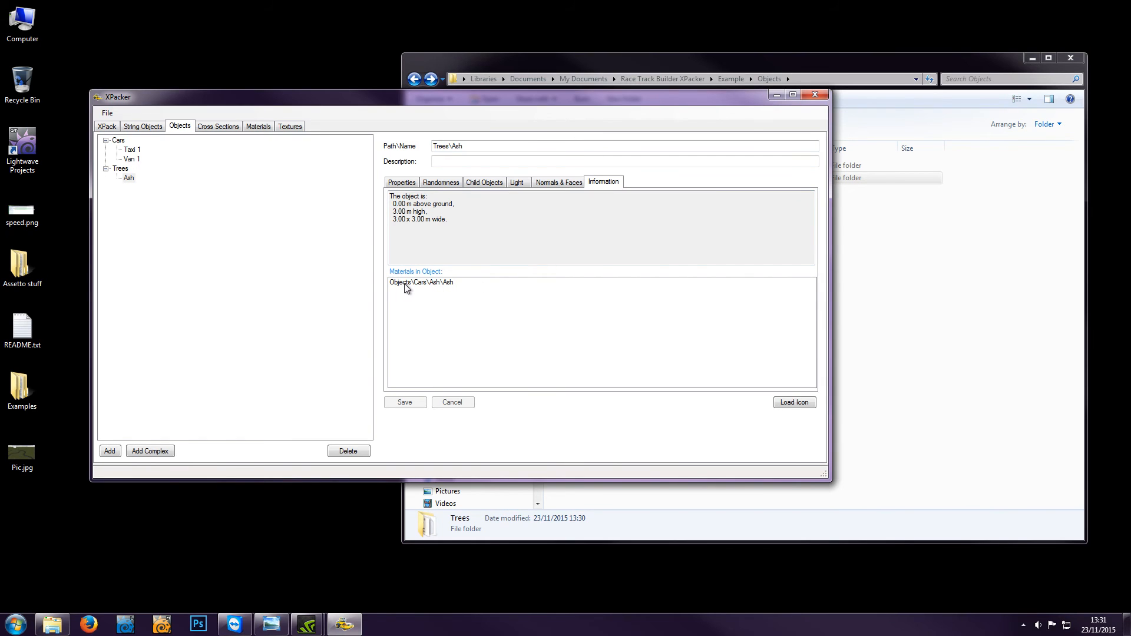
double_click(448, 283)
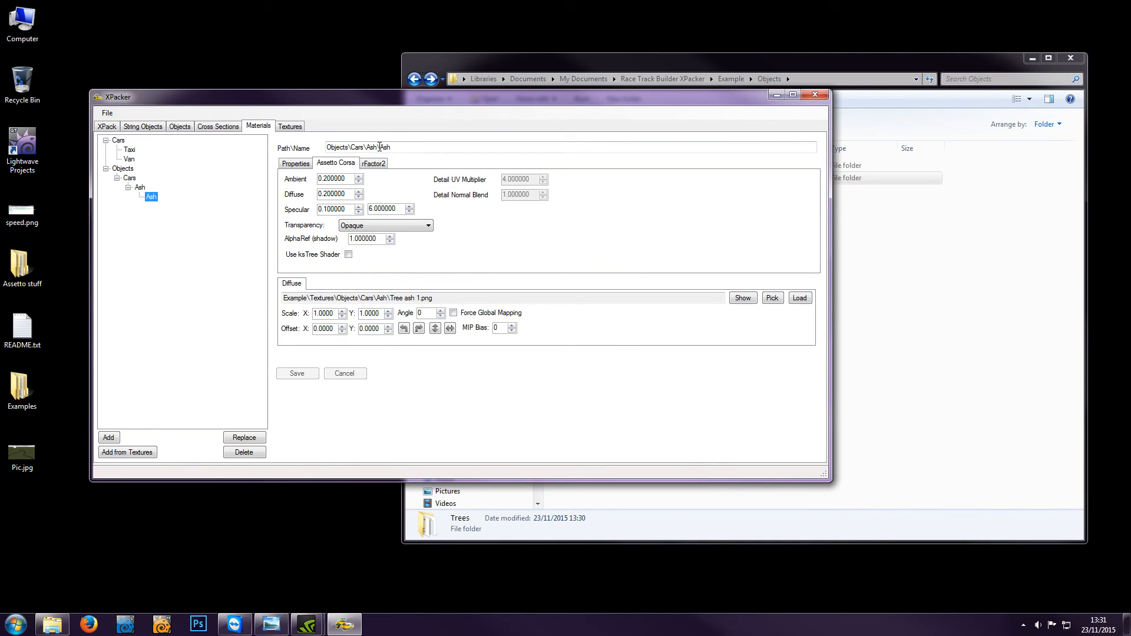
drag(380, 147, 326, 147)
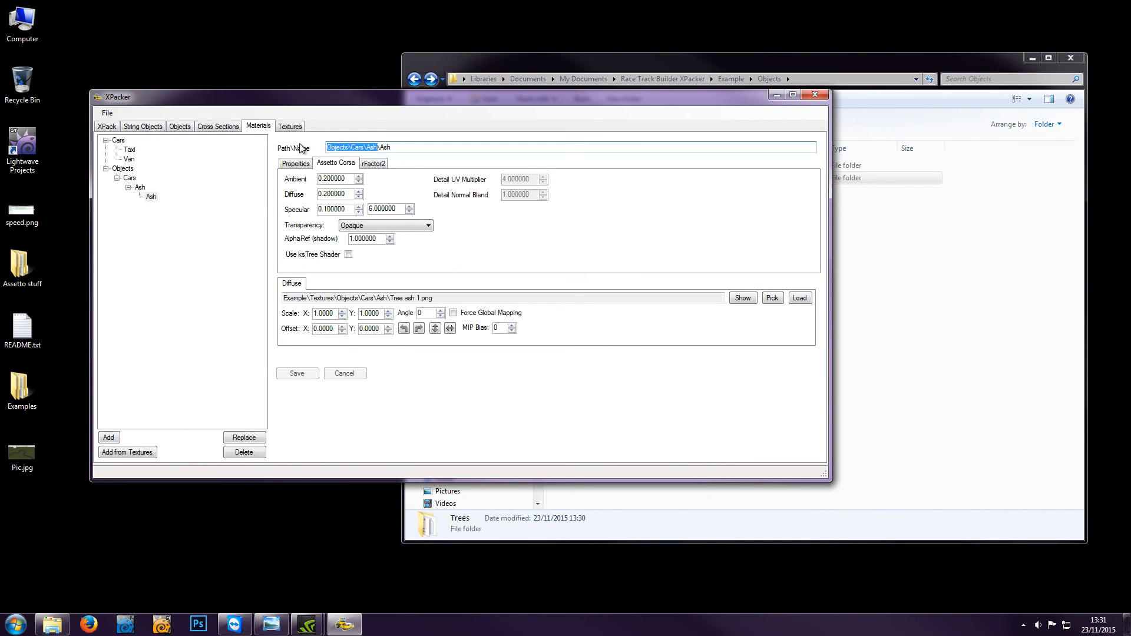
text(Trees)
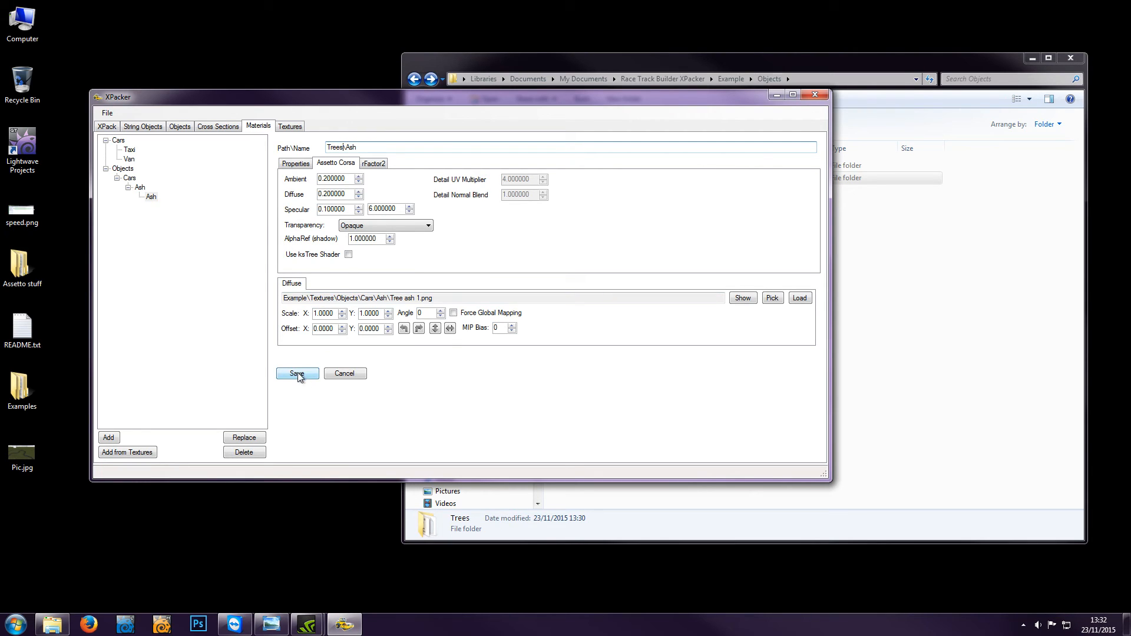
click(297, 164)
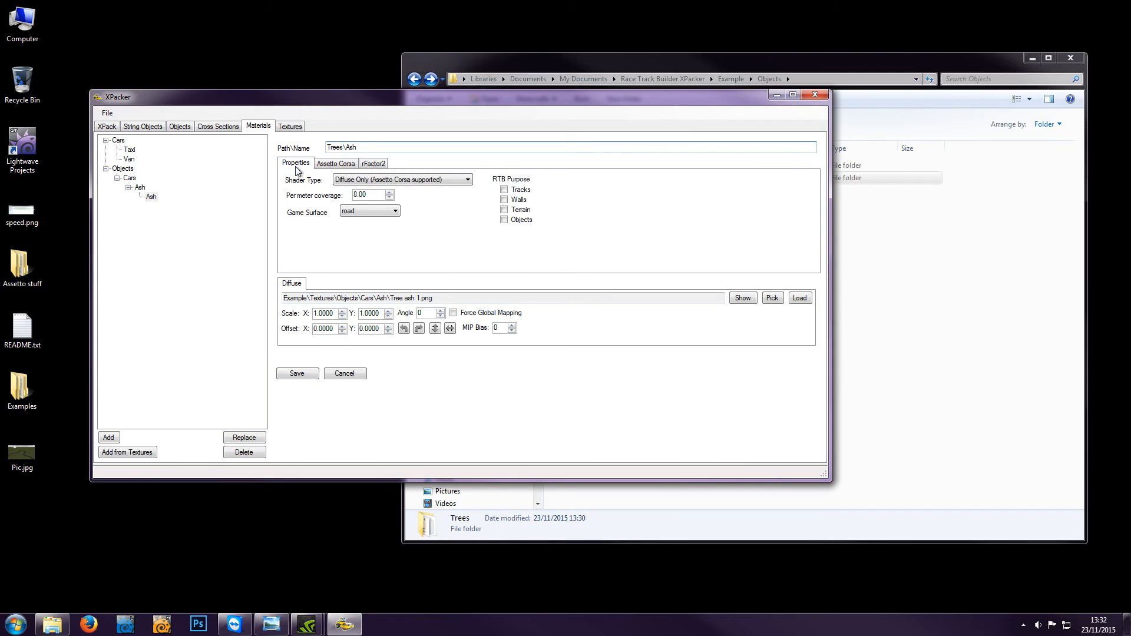
click(329, 165)
click(297, 374)
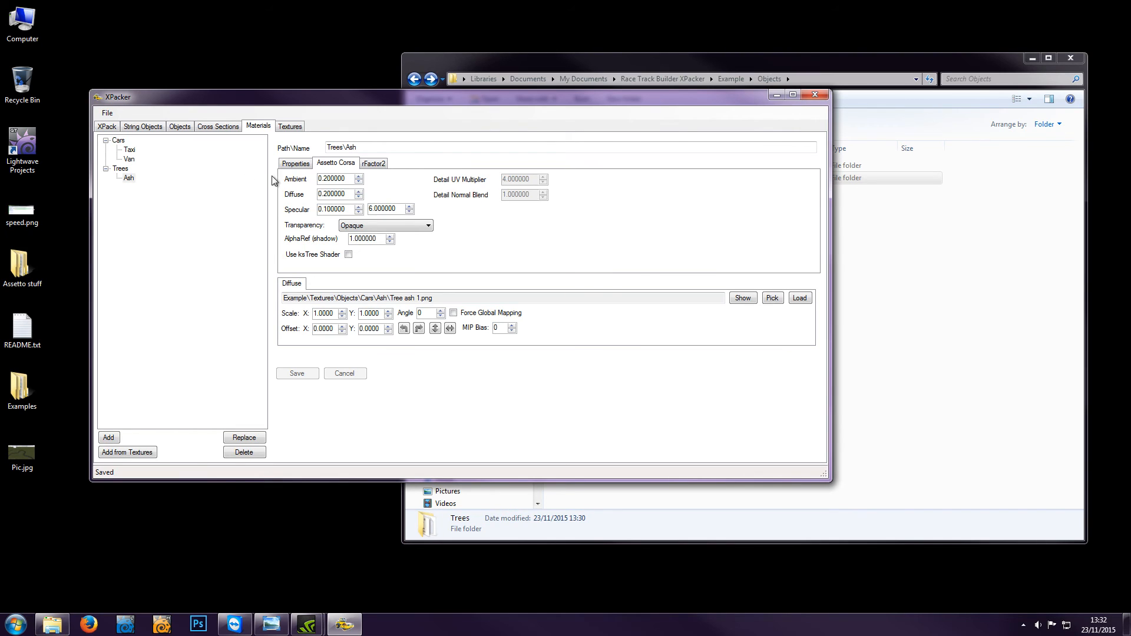
Mark the Ash material's RTB purpose as Objects and save the material
click(289, 166)
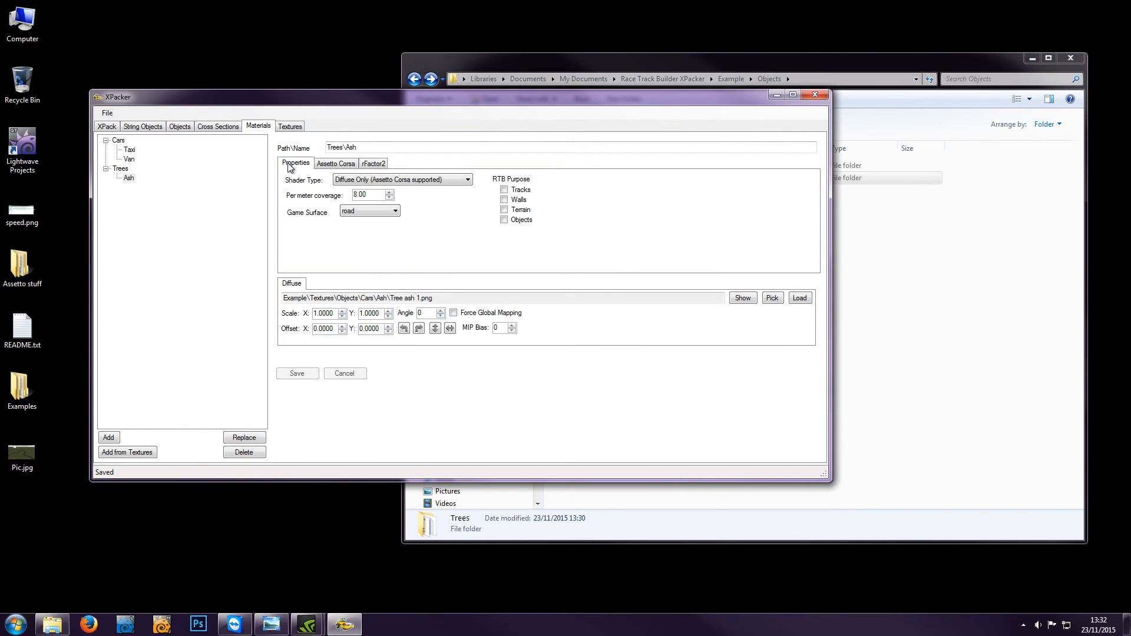
click(387, 180)
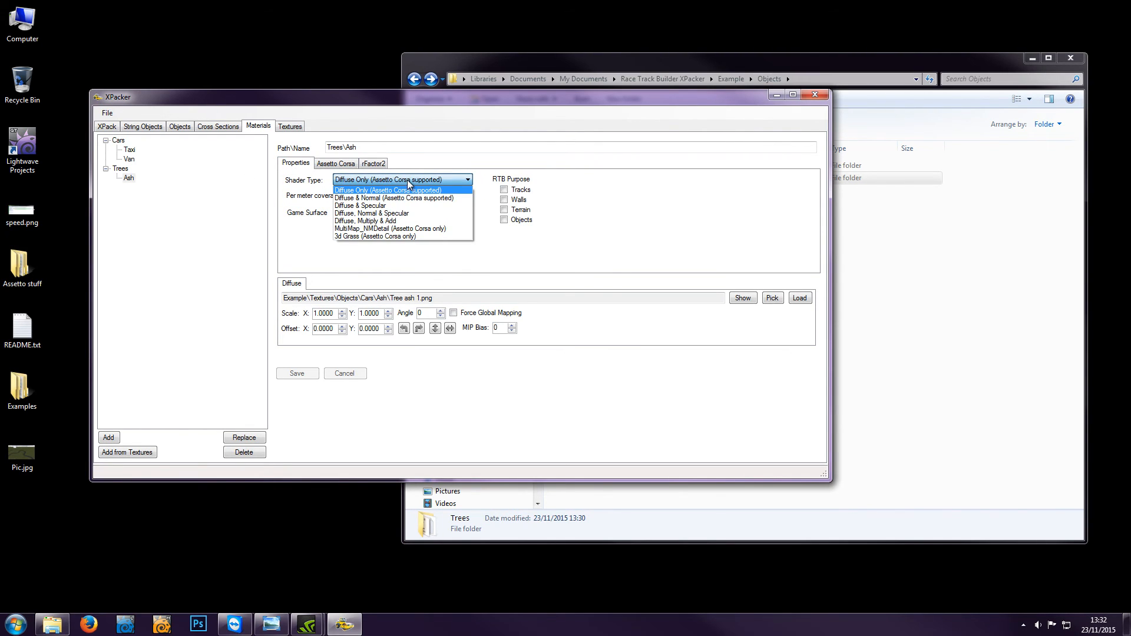
click(408, 182)
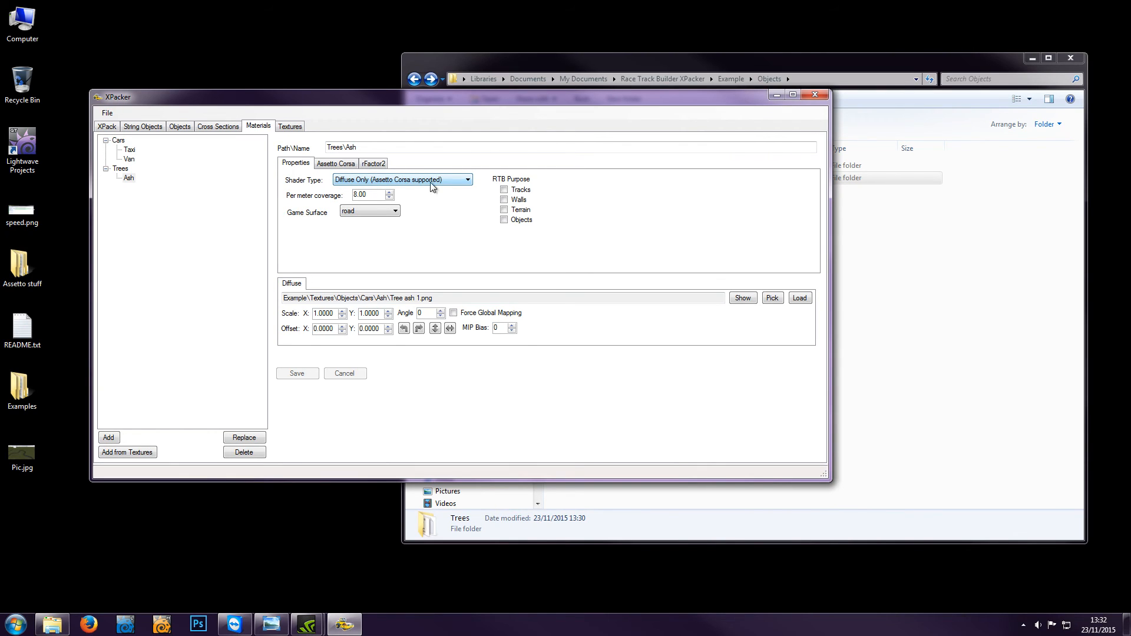
click(505, 220)
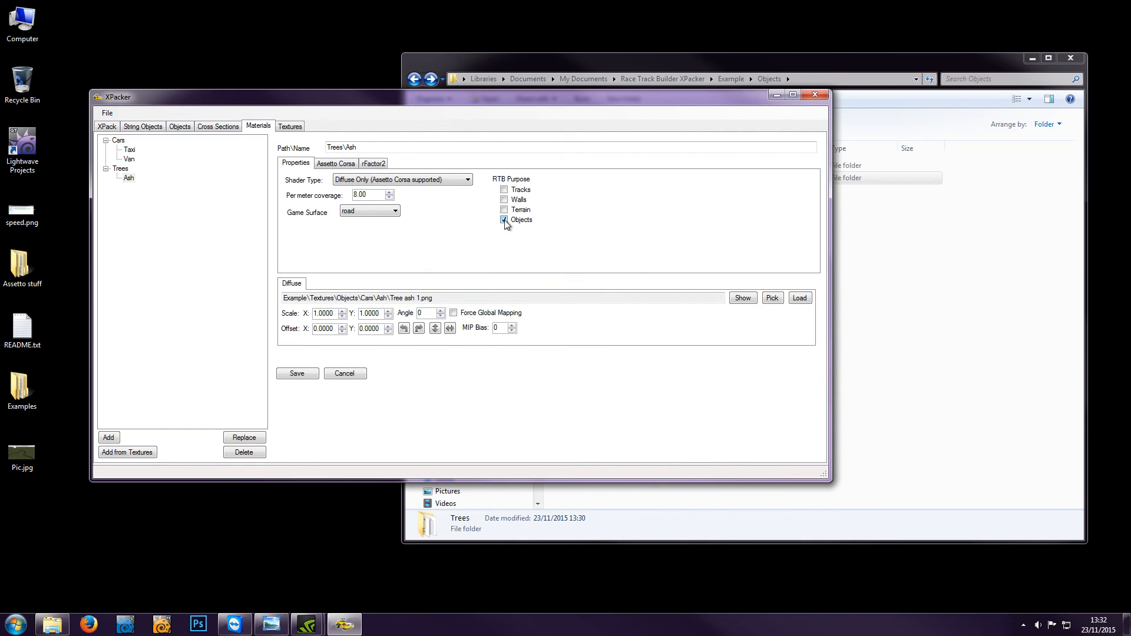
click(296, 375)
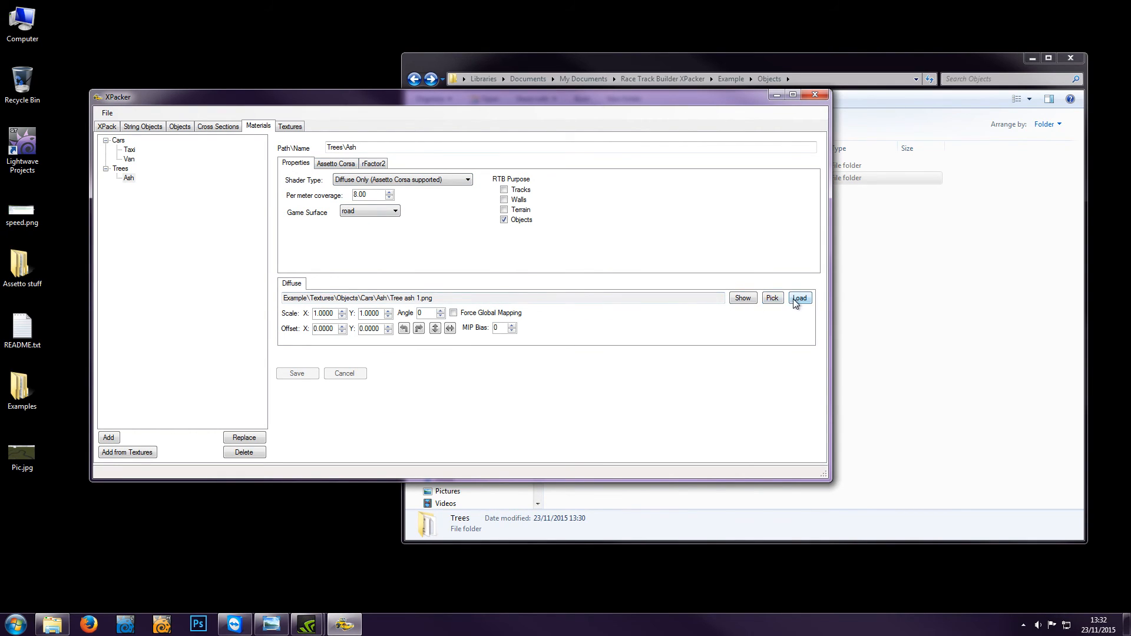
Assign the existing Tree ash 1.dds texture from Trees as the Ash material's diffuse texture and save
click(773, 298)
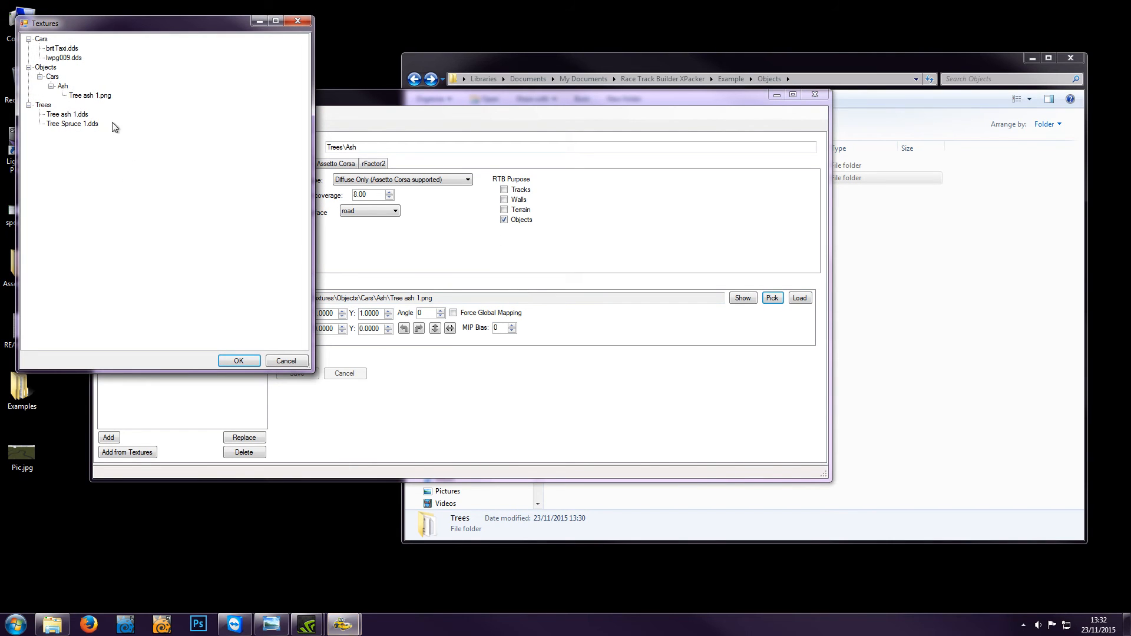
double_click(61, 115)
click(297, 374)
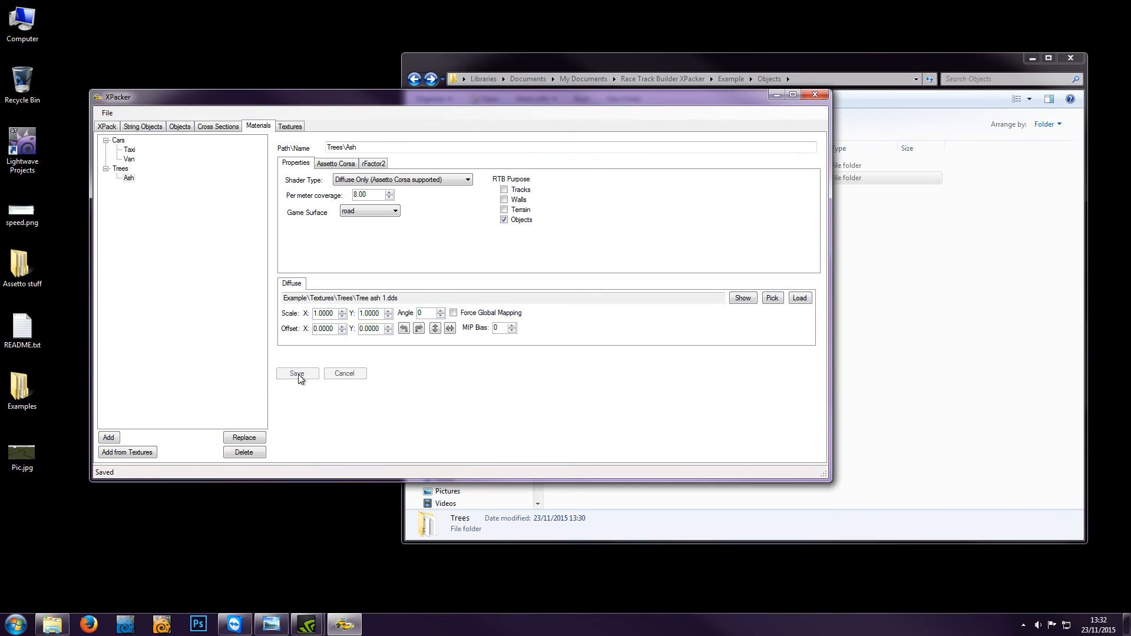
Set both Assetto Corsa specular values of the Ash material to 0.001
click(336, 165)
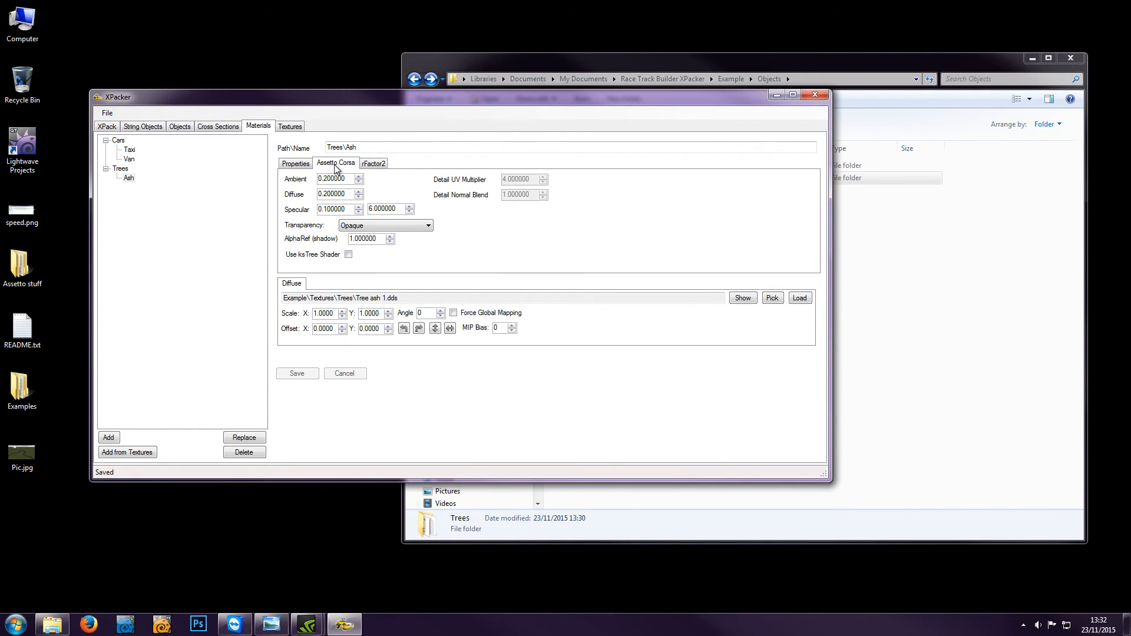
click(324, 210)
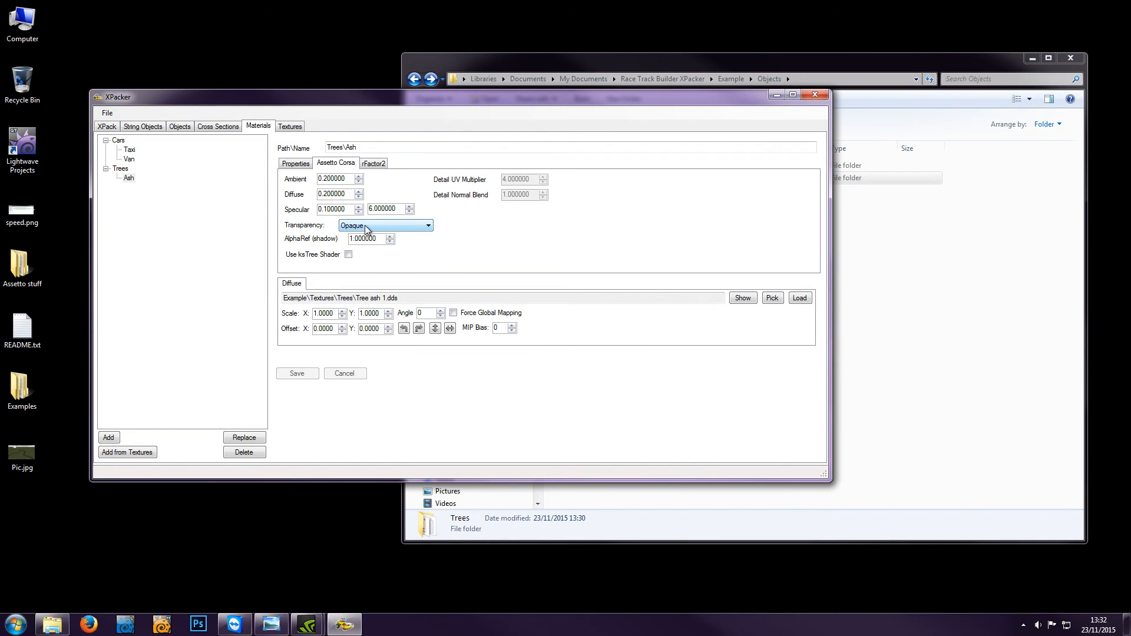
text(00)
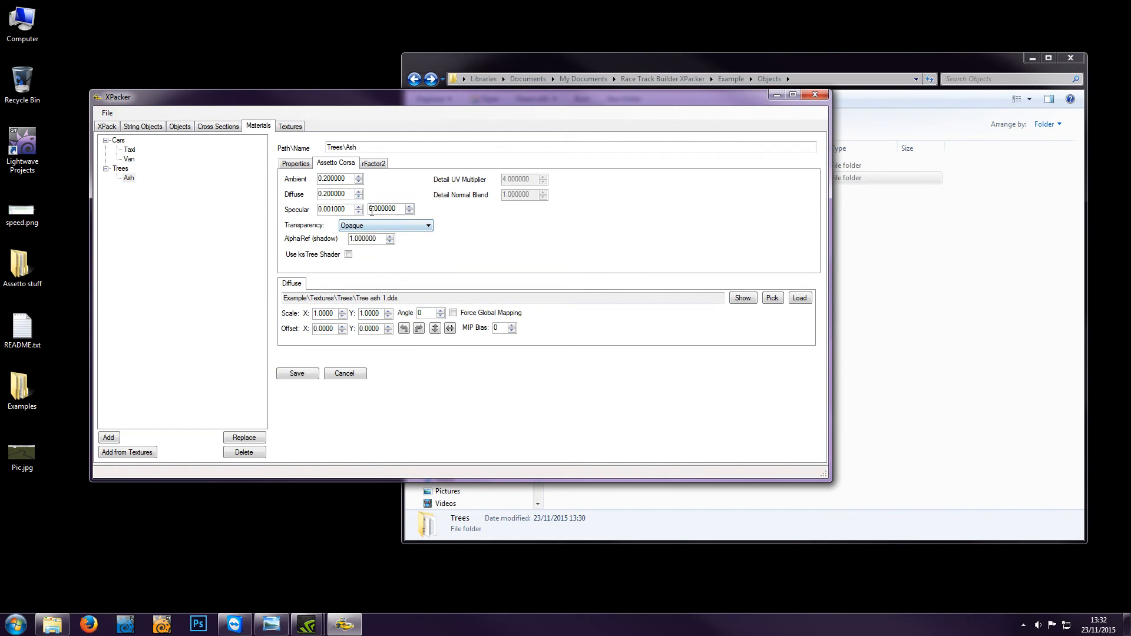
drag(370, 210, 375, 208)
text(0.0)
Set the Ash material's Assetto Corsa transparency to AlphaTest with an AlphaRef (shadow) value of 0.5
click(407, 224)
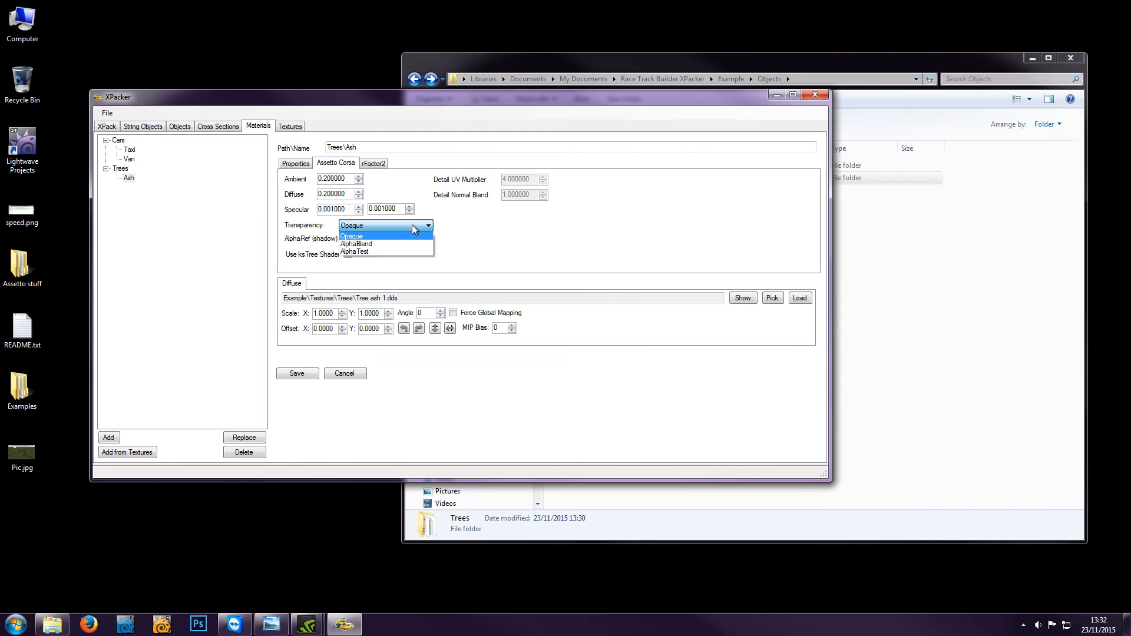
click(369, 252)
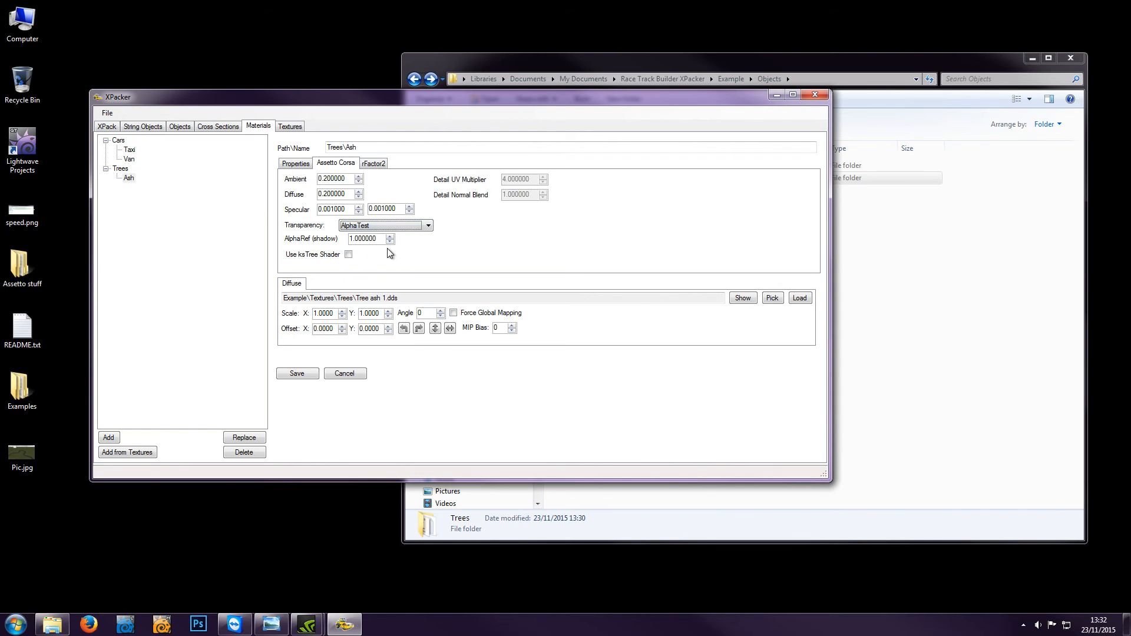
drag(359, 239, 349, 239)
text(0.5)
key(Tab)
Enable the ksTree shader for the Ash material and save the material
click(348, 256)
key(Return)
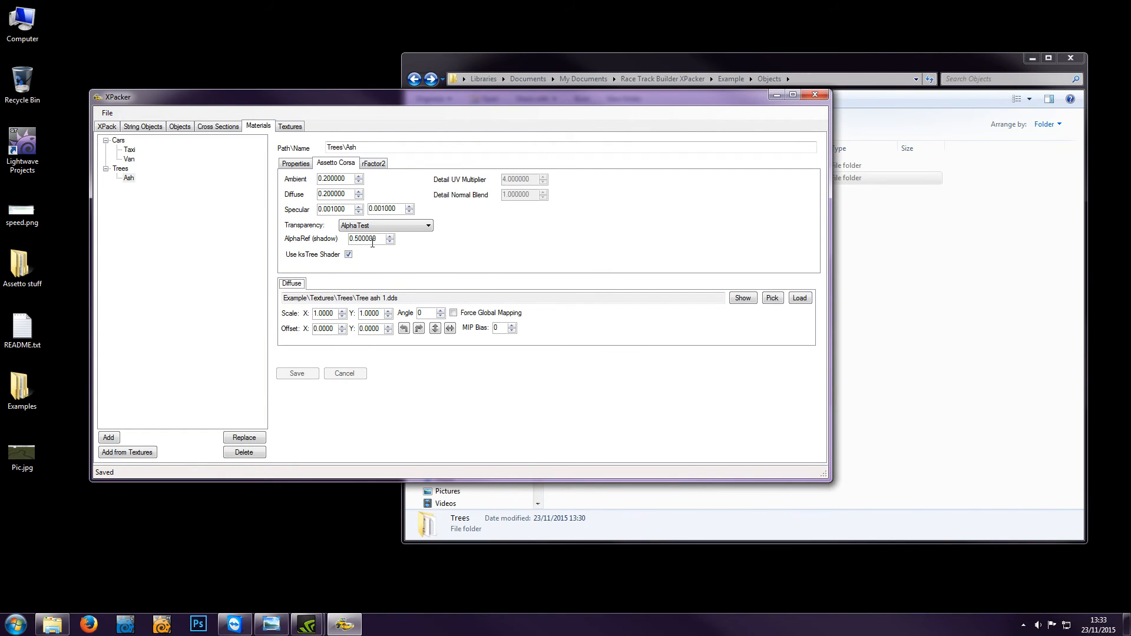
click(345, 225)
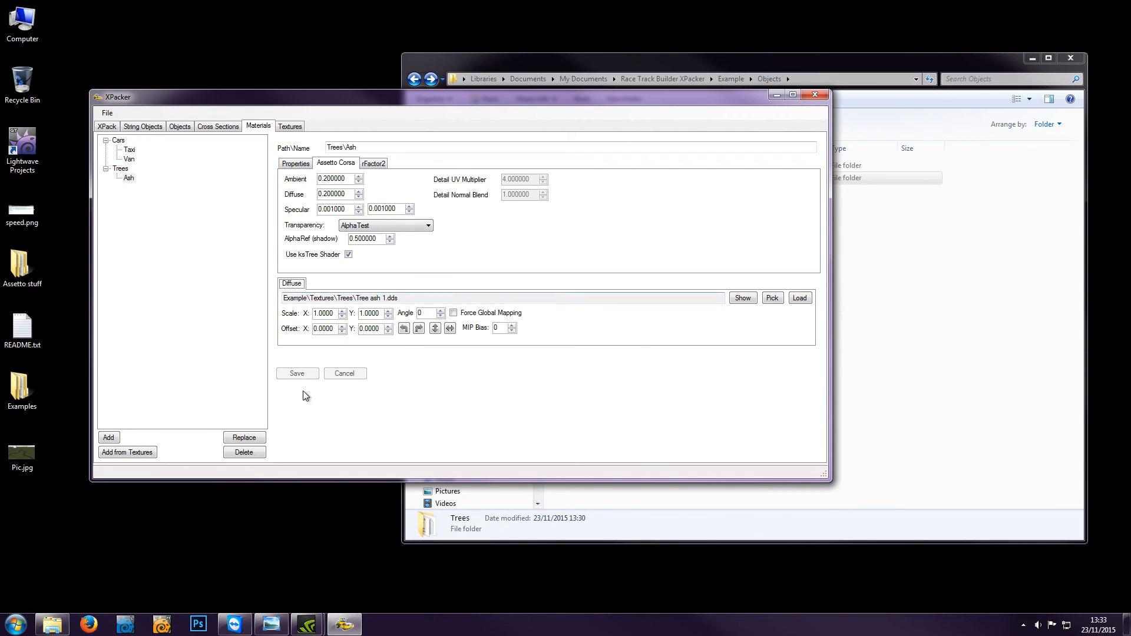
click(289, 126)
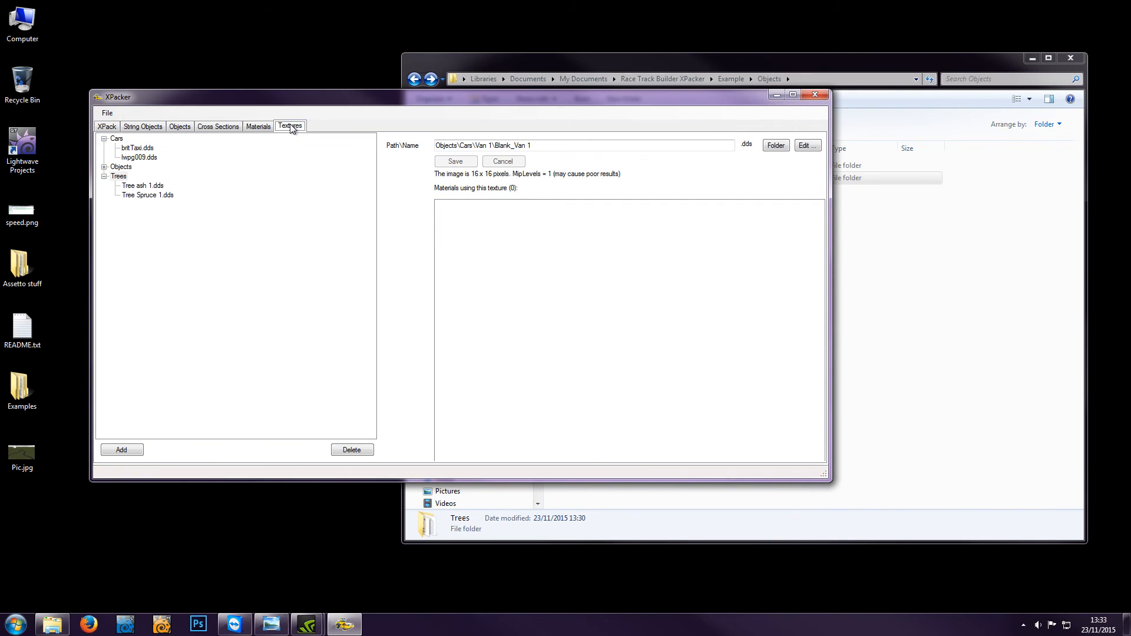
click(105, 168)
click(116, 176)
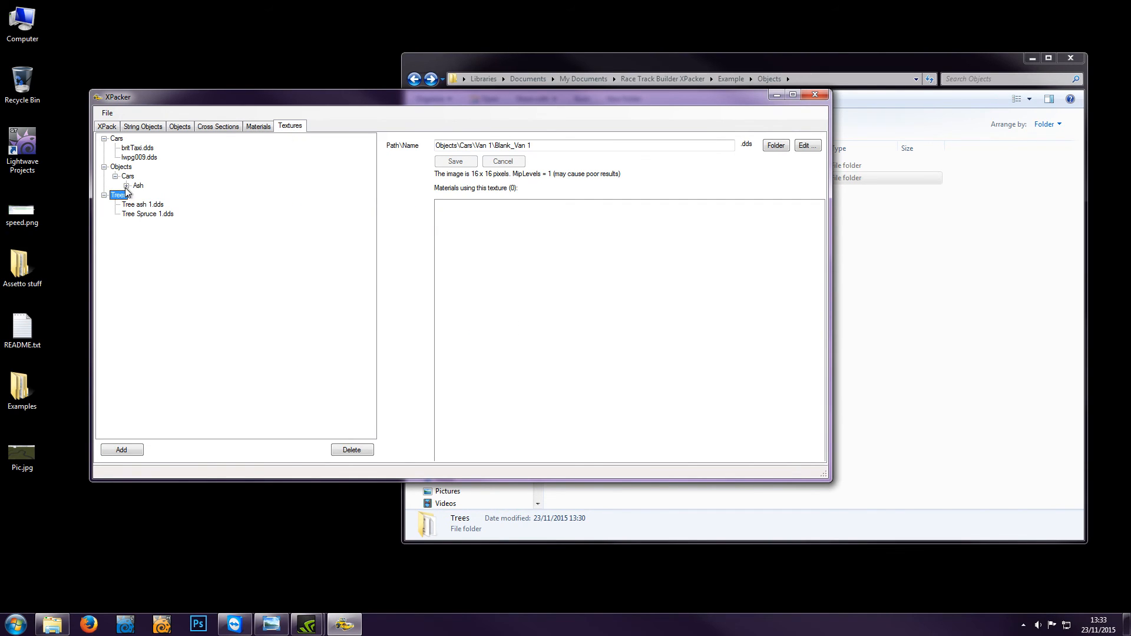
click(104, 167)
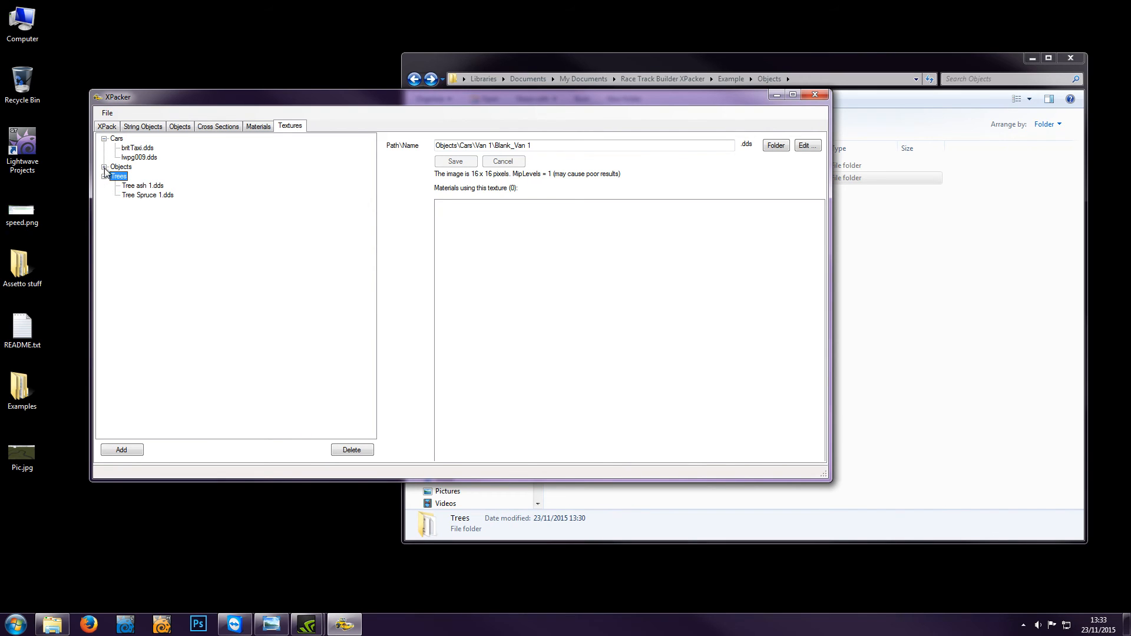
Add the Spruce.fbx model from the Examples\Trees folder as a new object in the XPack
click(181, 128)
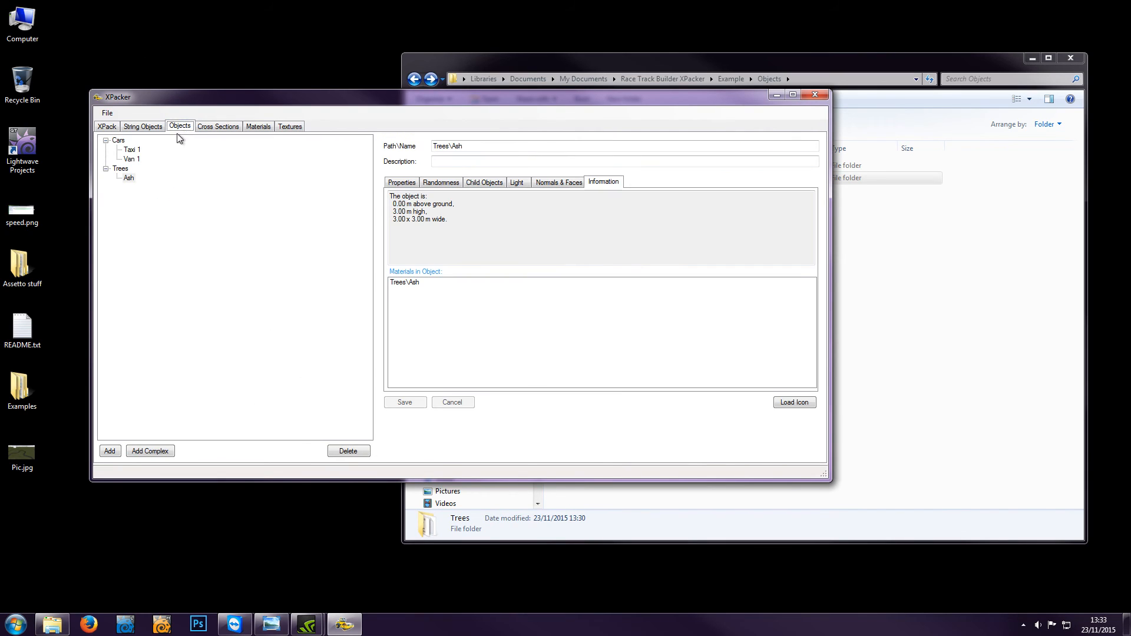
click(405, 184)
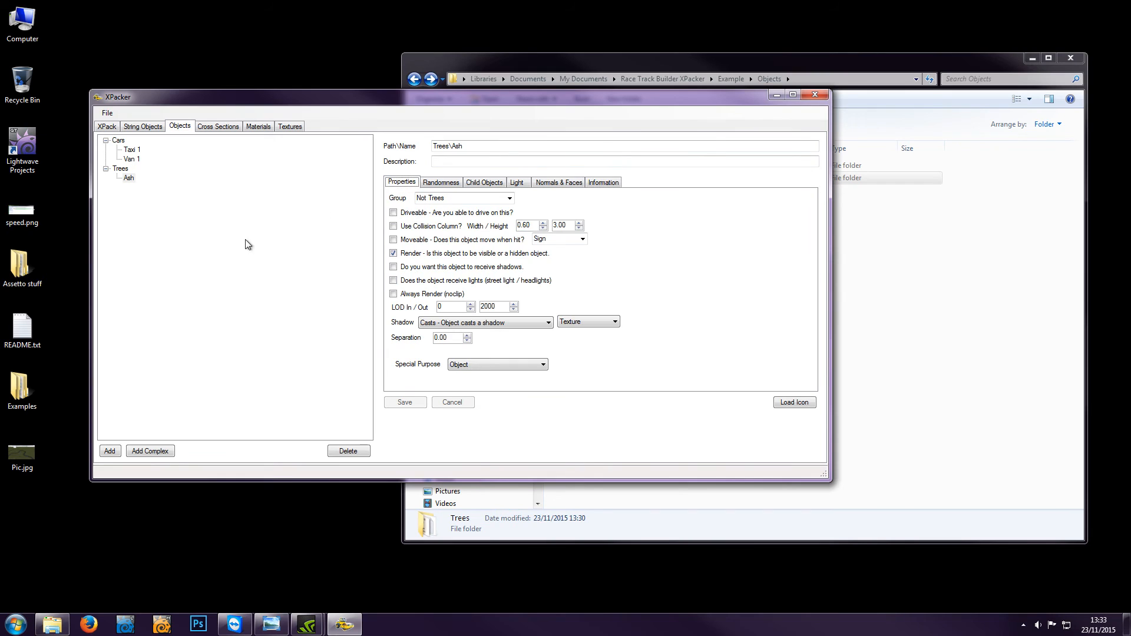
click(111, 451)
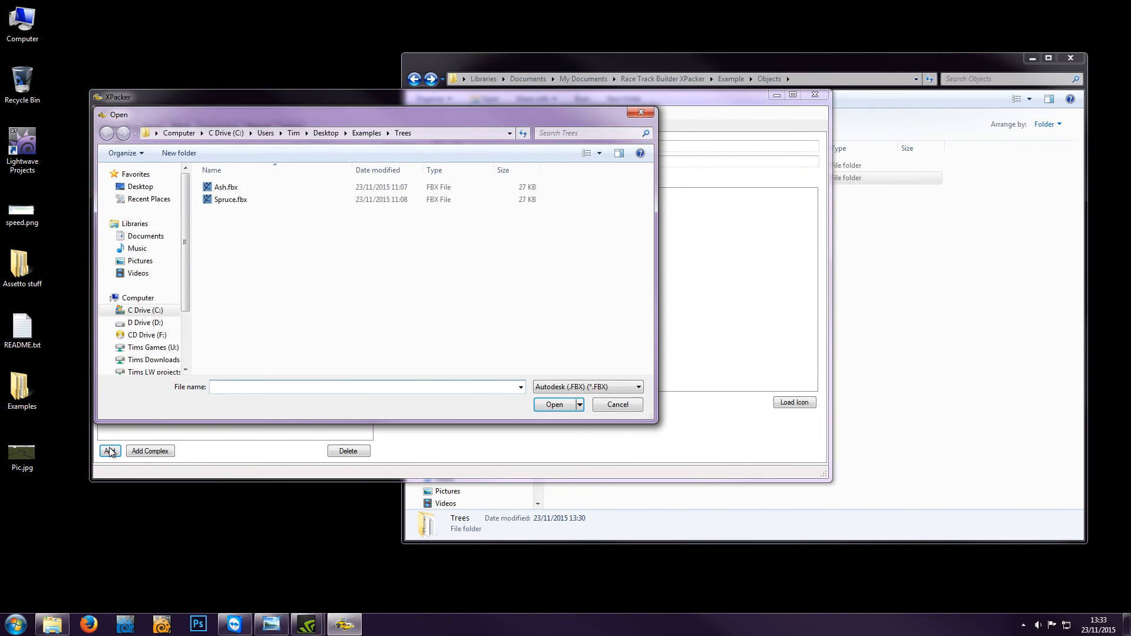
click(211, 202)
double_click(209, 203)
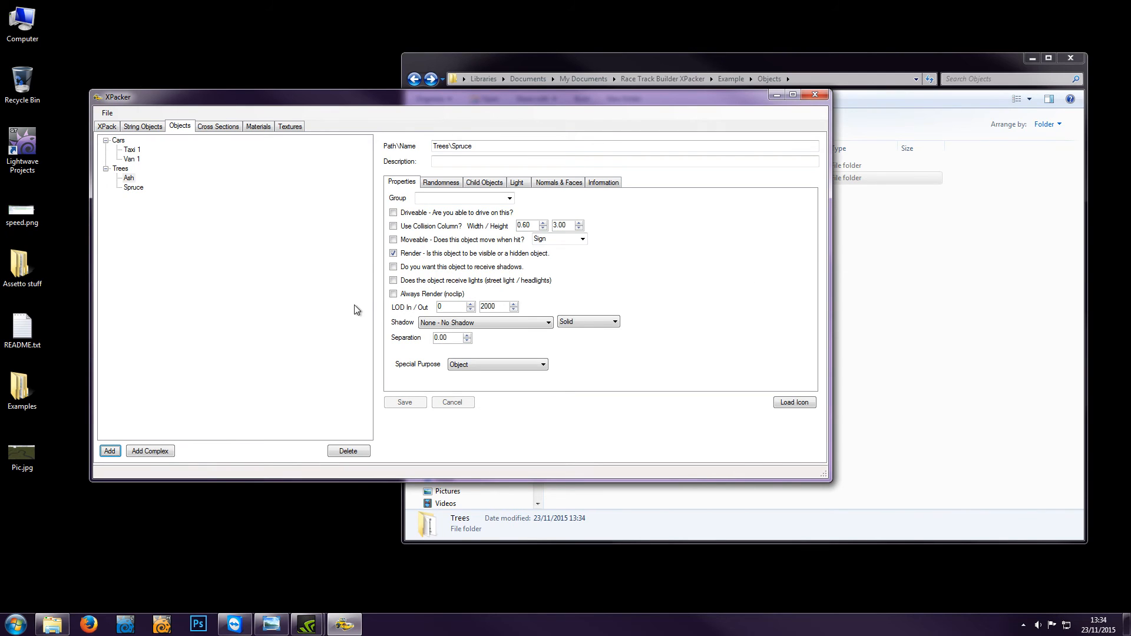
click(966, 280)
click(290, 275)
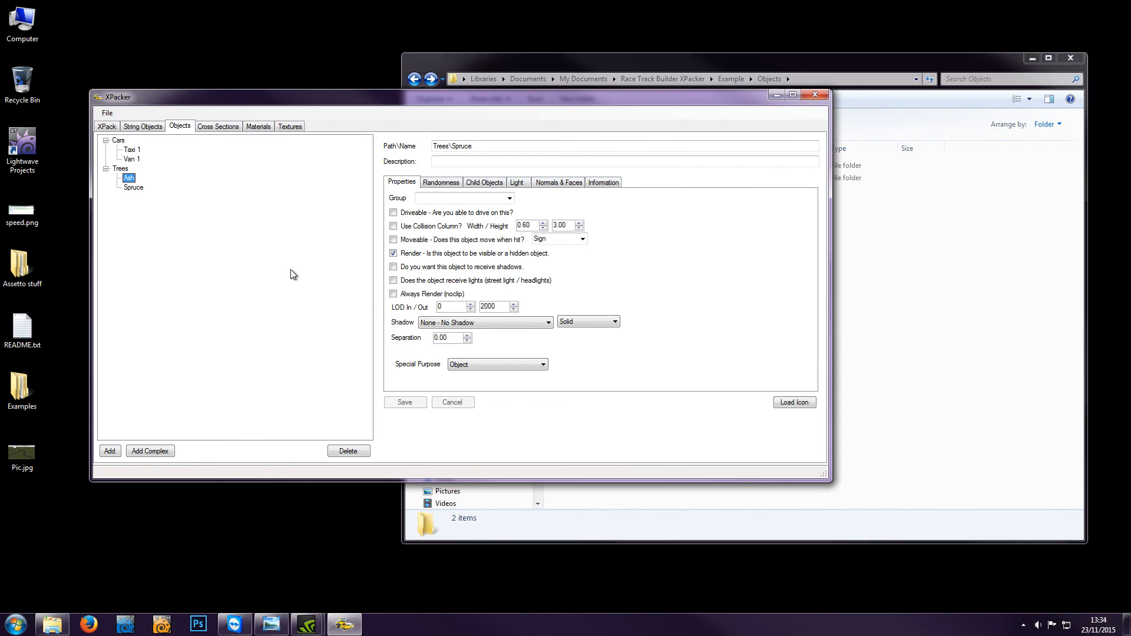
Set the Spruce object's group to Not Trees and save the object
click(130, 189)
click(463, 199)
text(Not Trees)
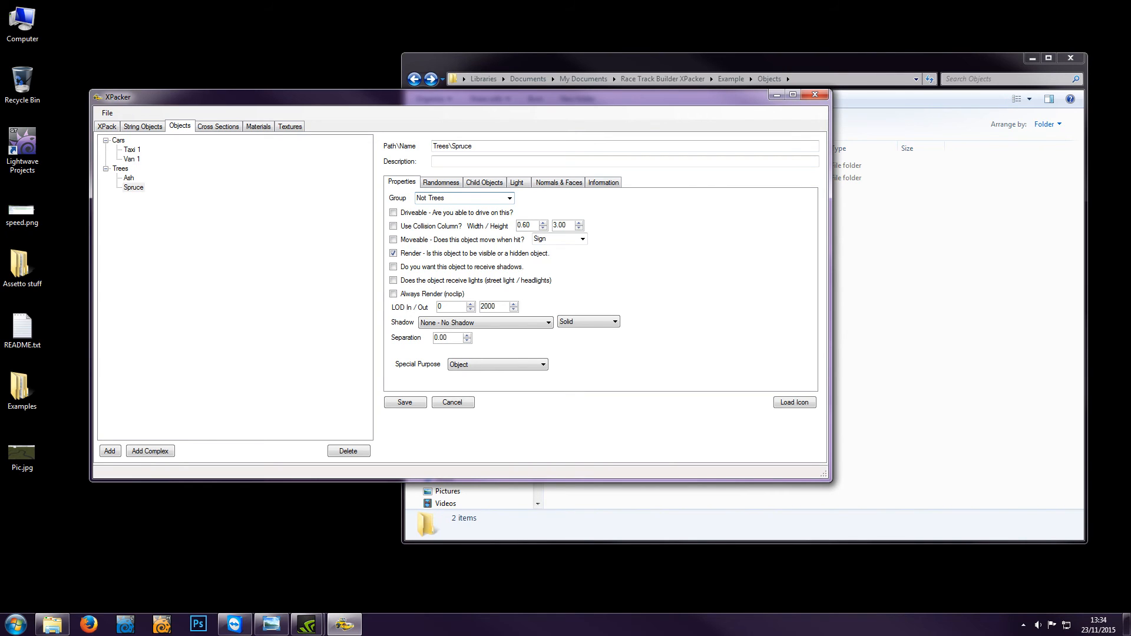
click(406, 405)
click(128, 178)
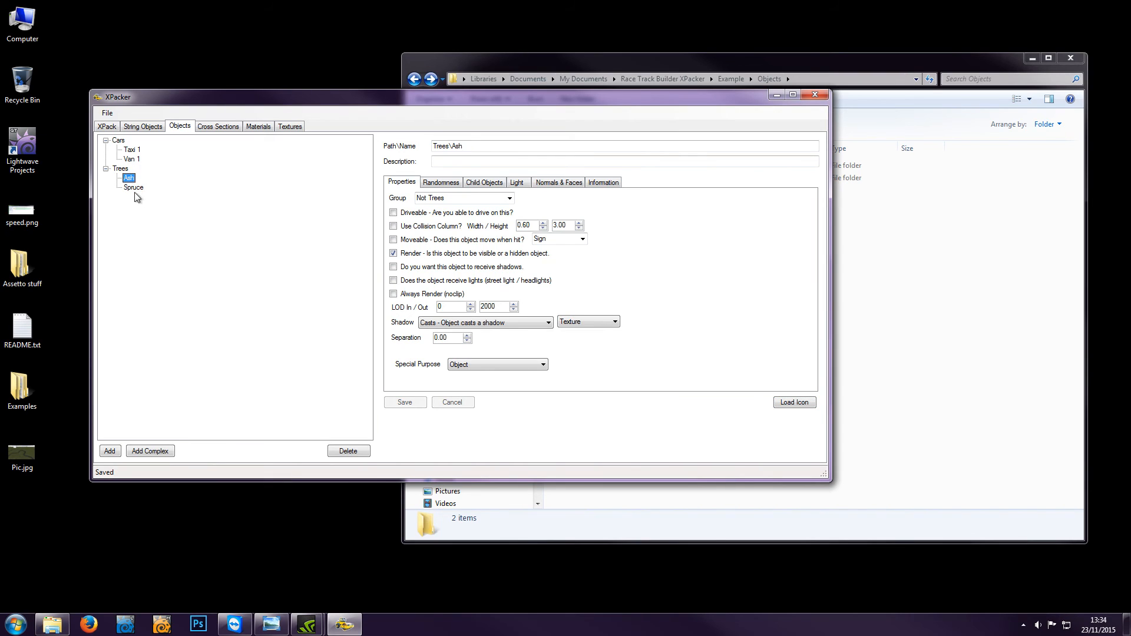
click(134, 188)
click(120, 169)
click(137, 189)
click(120, 141)
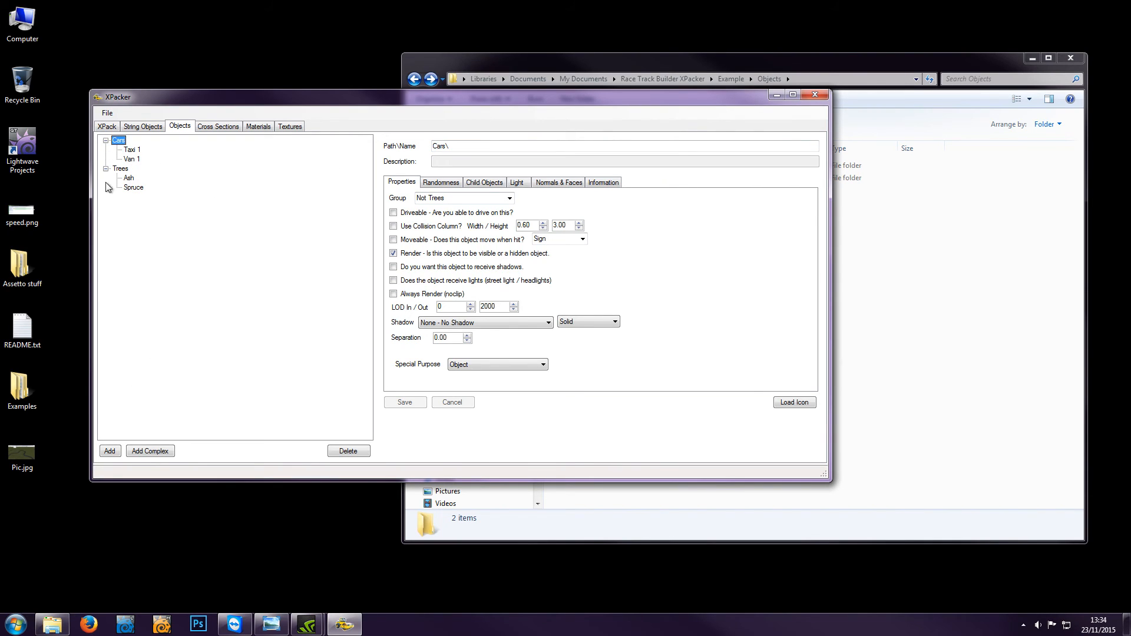
click(120, 171)
Make the Spruce object cast a shadow with the Texture shadow type and save the object
click(134, 187)
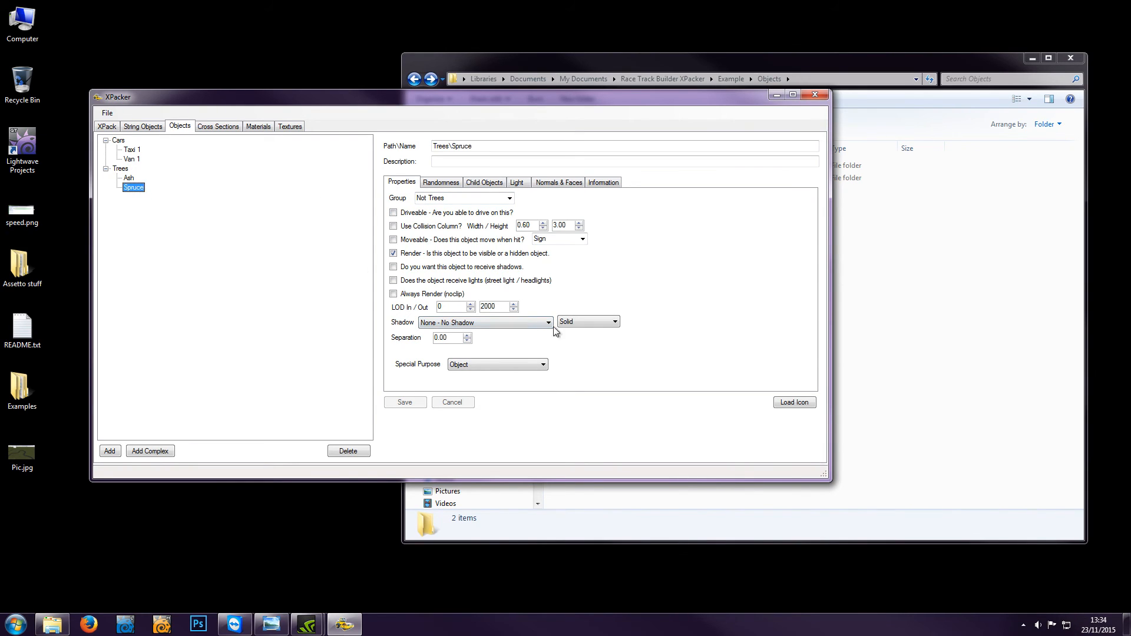
click(509, 324)
click(488, 342)
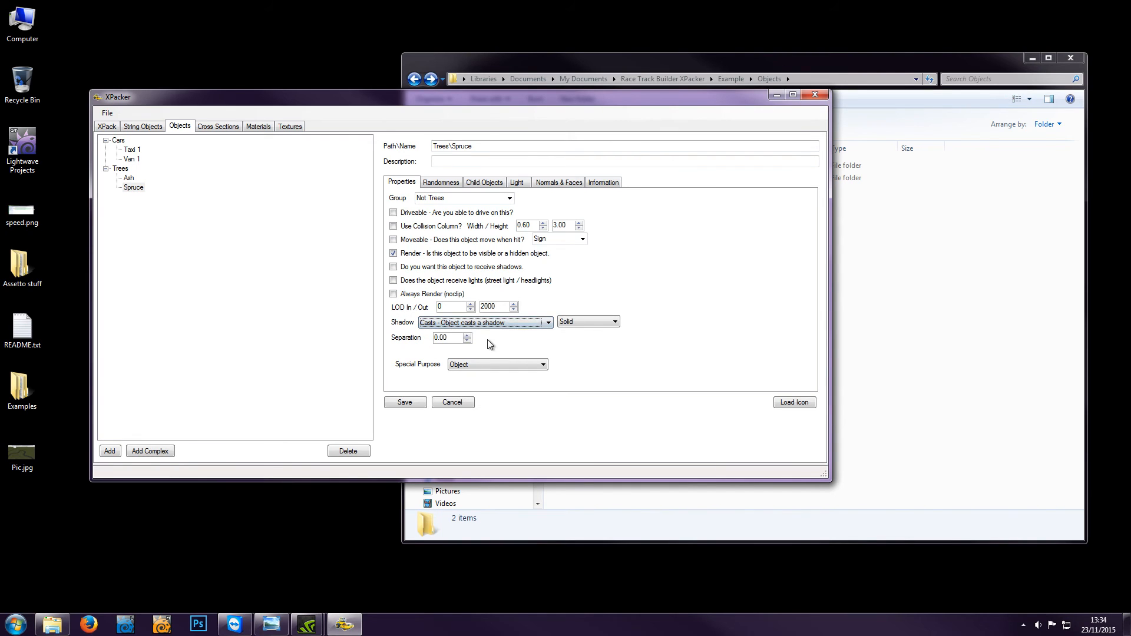
click(574, 336)
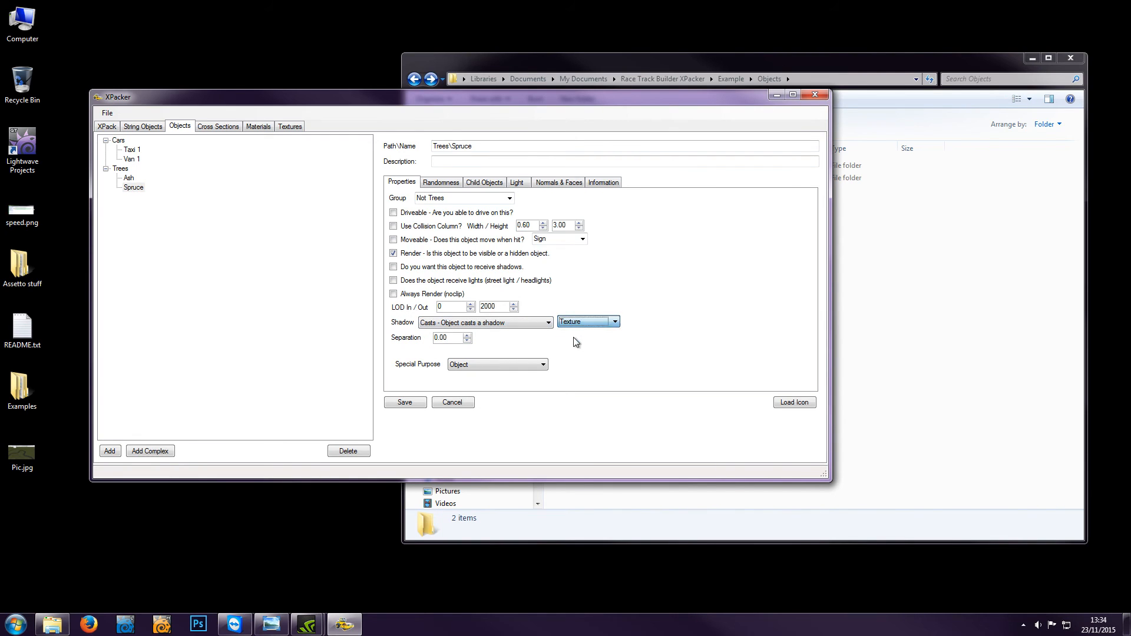
click(404, 405)
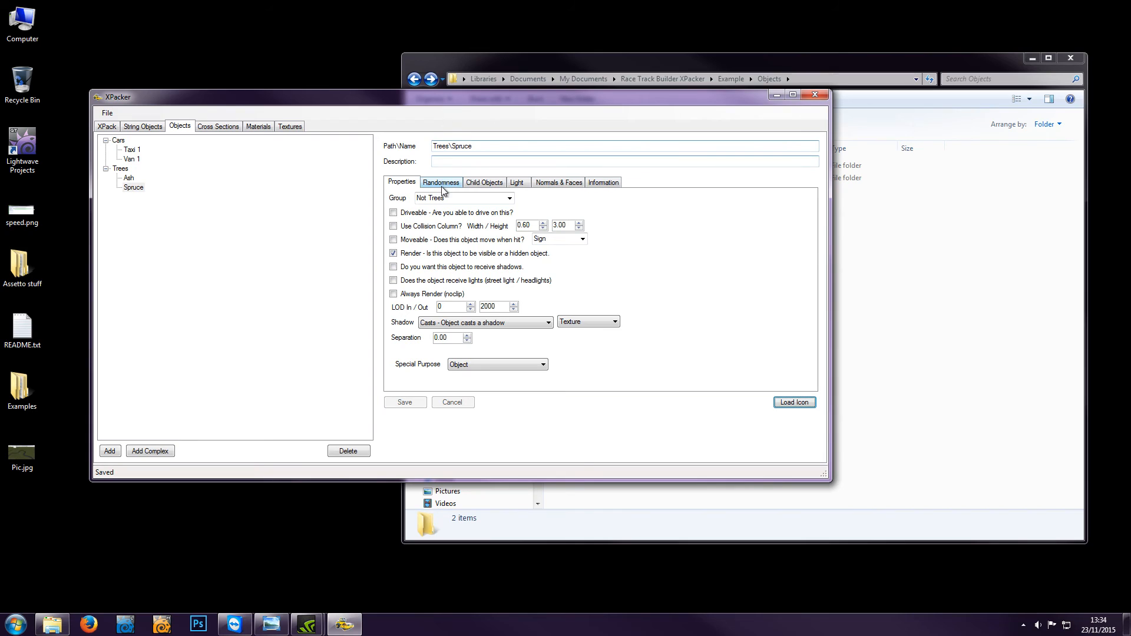
Create double-sided faces and Sphere (For trees) normals for the Spruce object, saving after each change
click(560, 182)
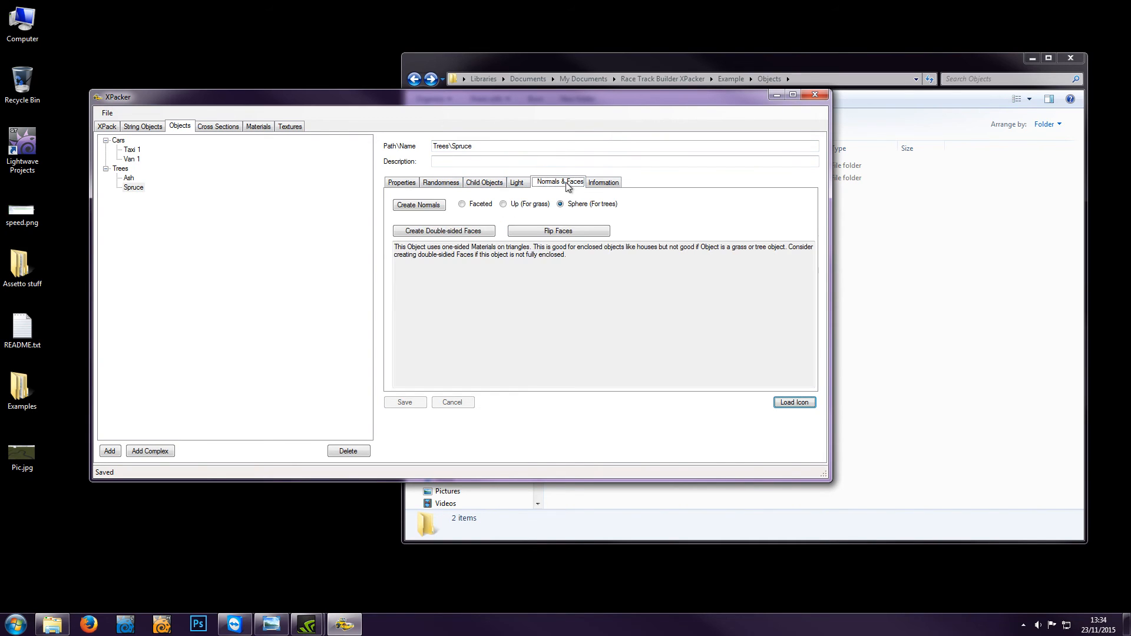
click(450, 232)
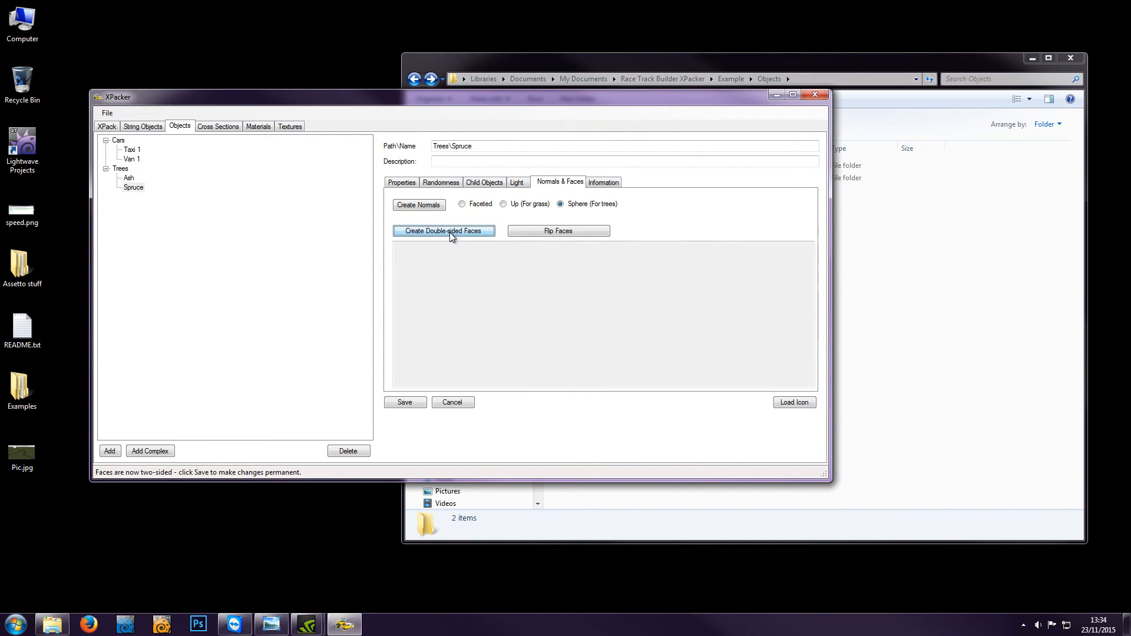
click(406, 402)
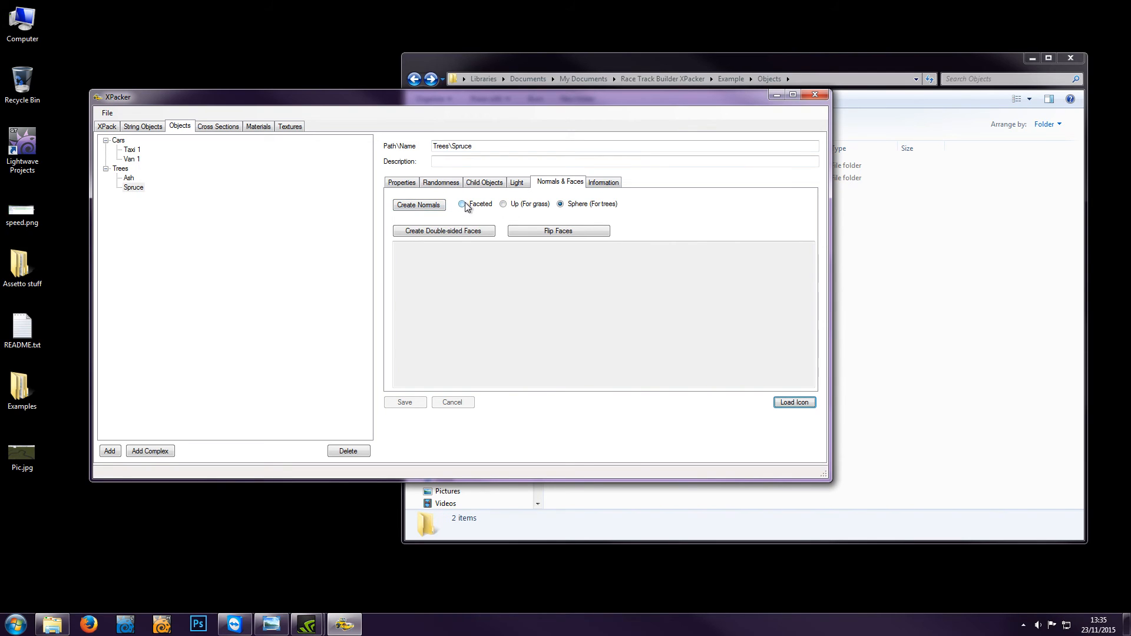
click(413, 208)
click(404, 402)
Open the material used by the Spruce object, change its path and name to Trees\Spruce, and save it
click(597, 184)
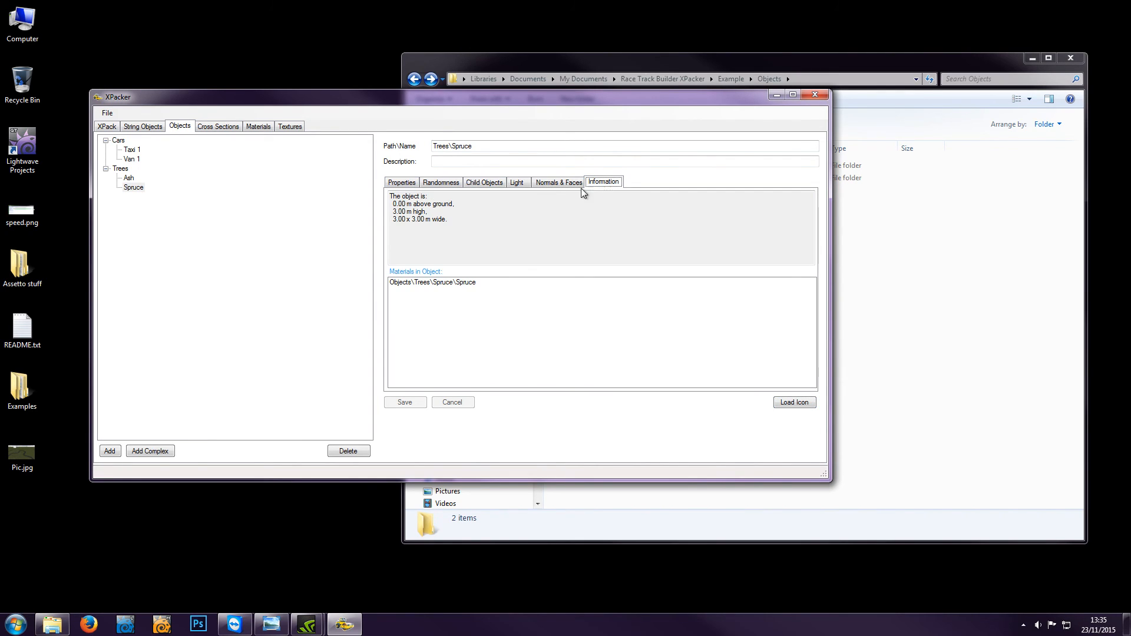
double_click(467, 282)
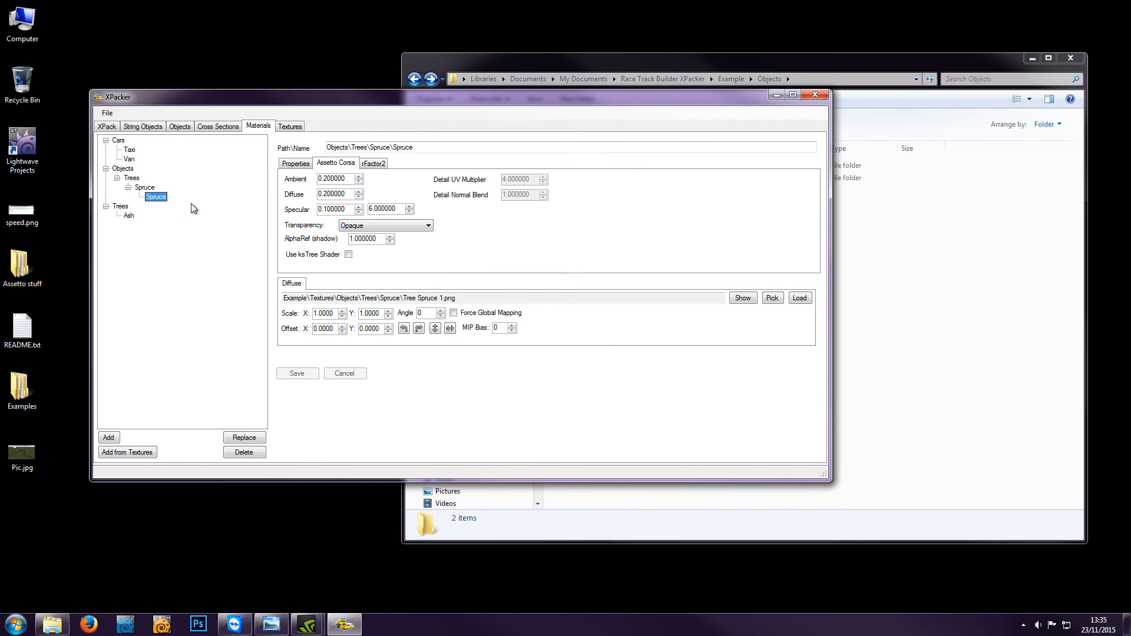
click(105, 141)
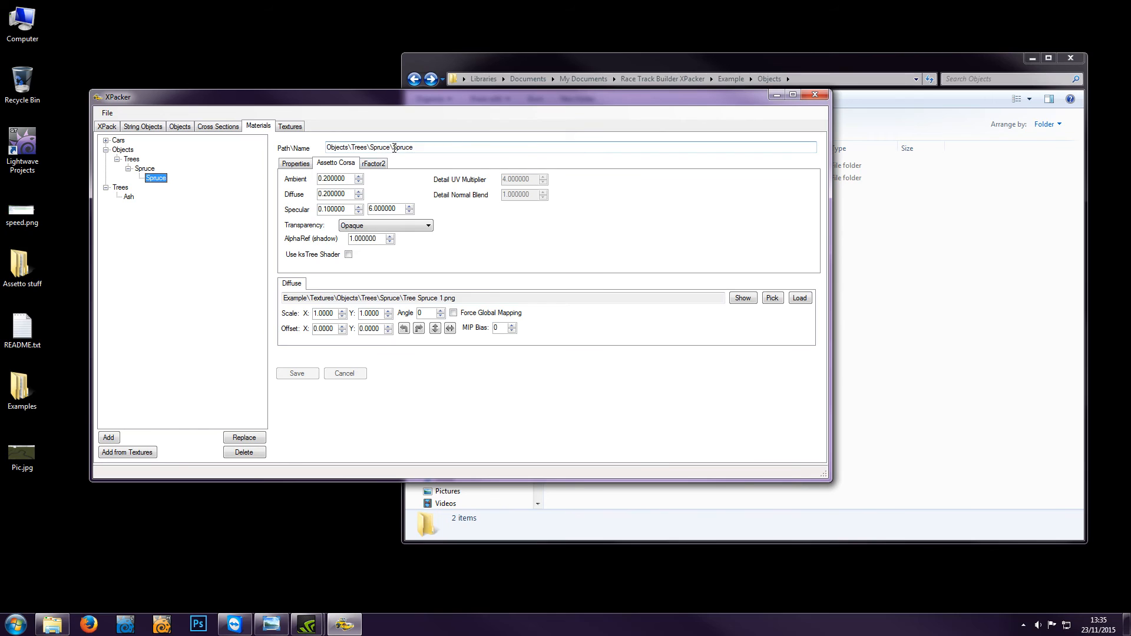
drag(390, 147, 315, 143)
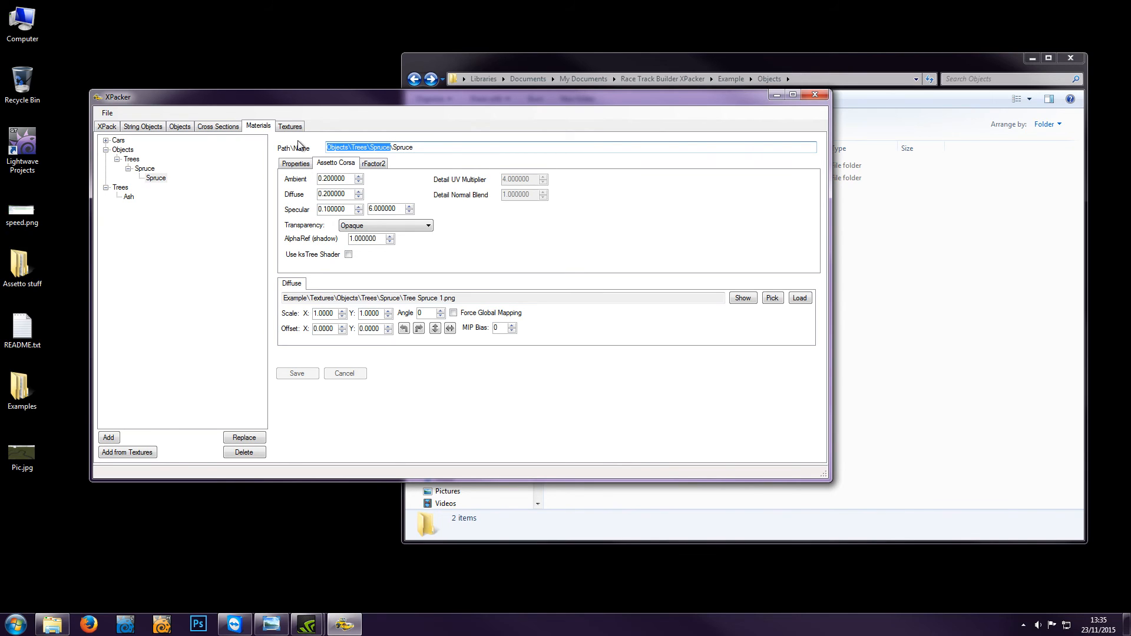
text(Trees)
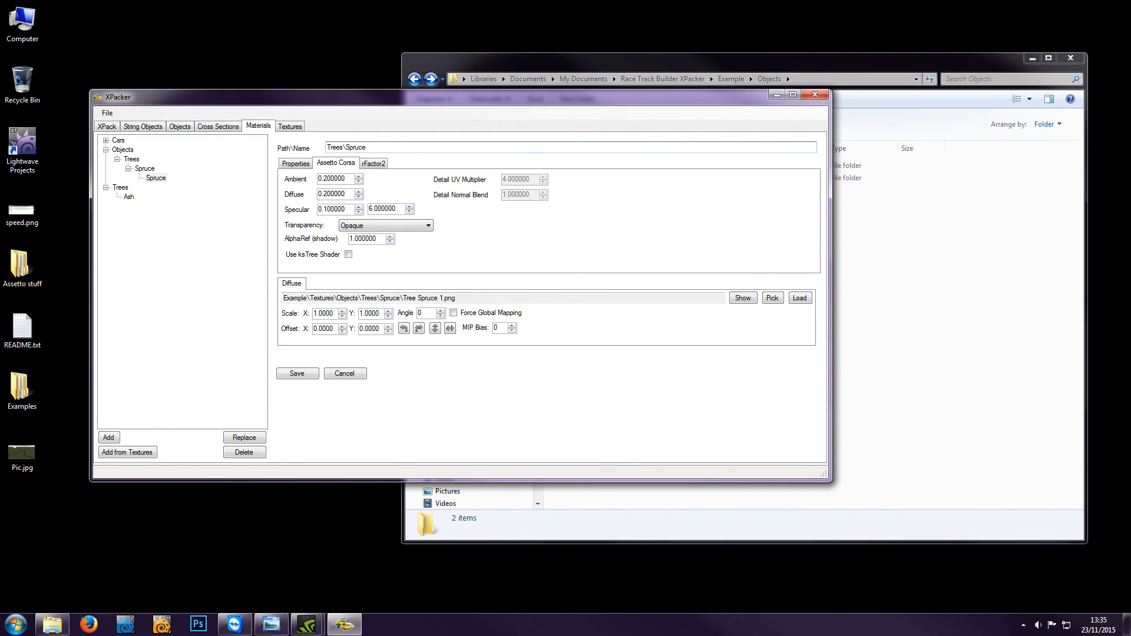
click(295, 374)
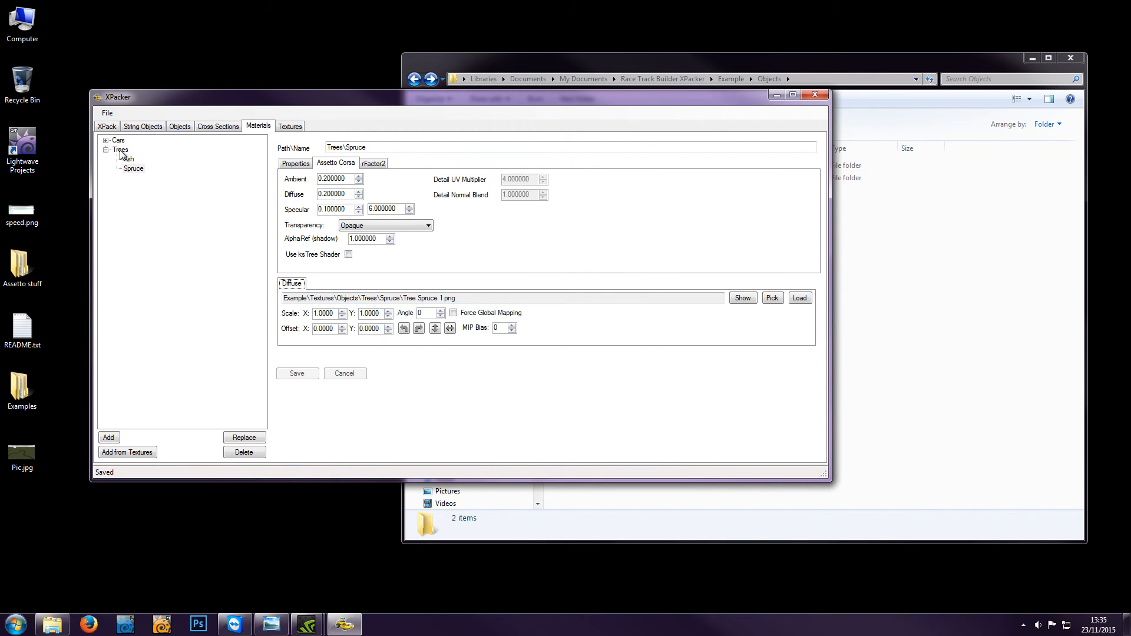
Mark the Spruce material's RTB purpose as Objects, keep the Diffuse Only shader type, and save the material
click(293, 166)
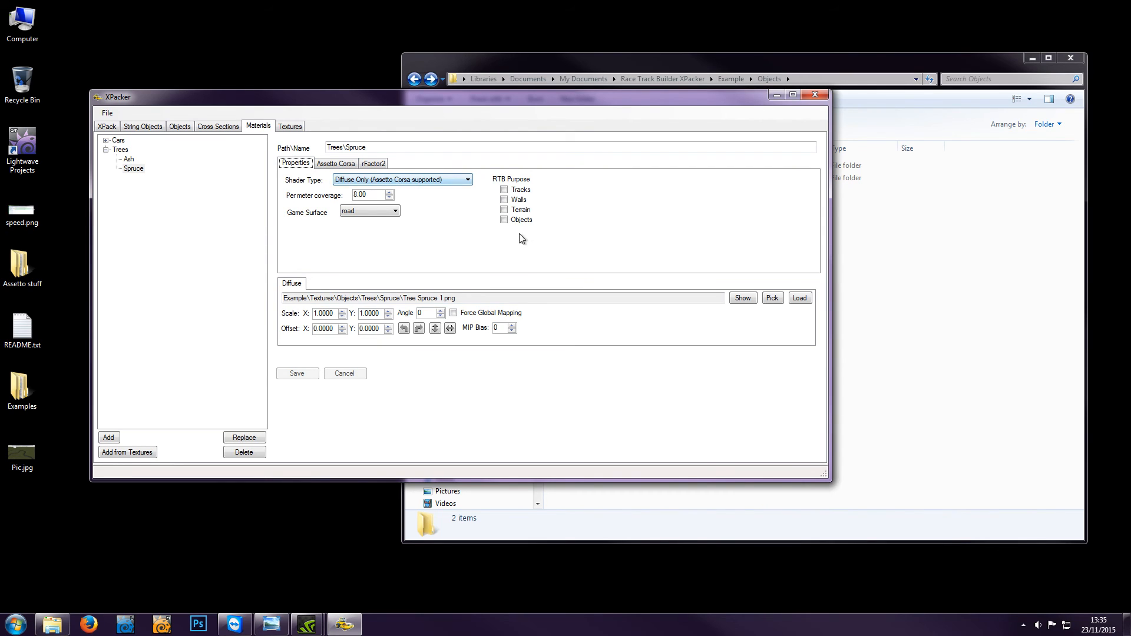
click(504, 220)
click(404, 182)
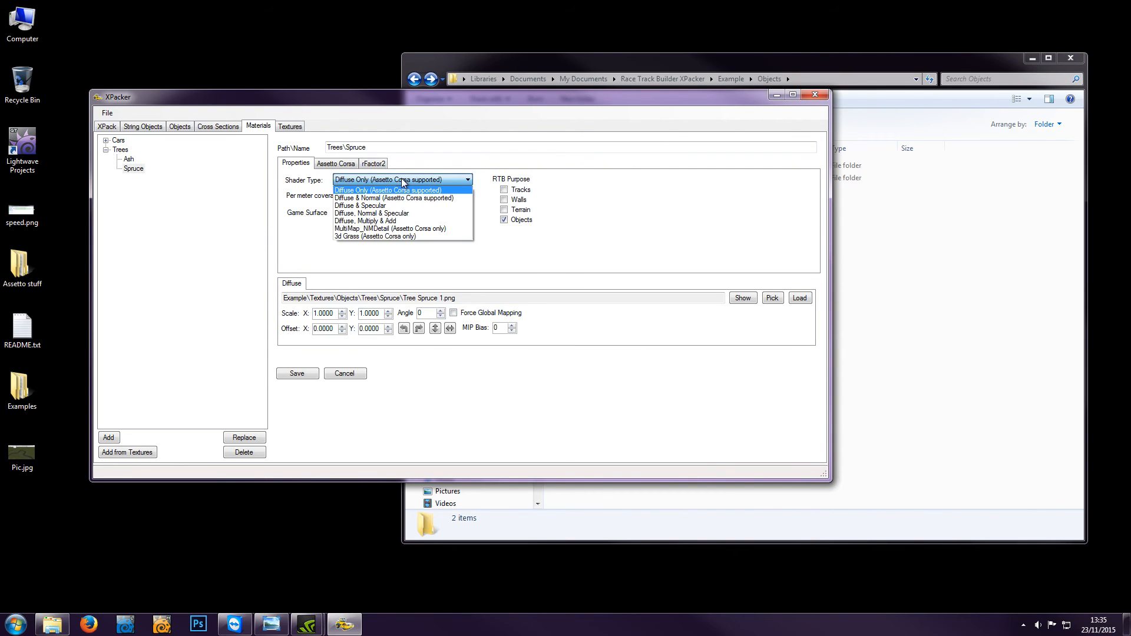
click(404, 182)
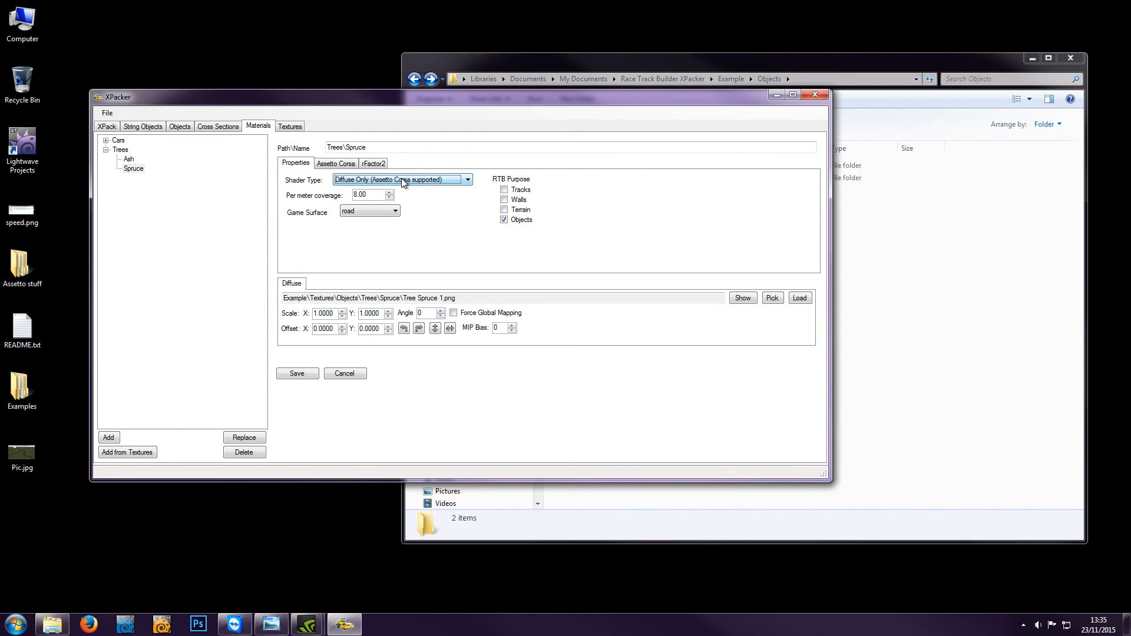
click(297, 373)
Set both Assetto Corsa specular values of the Spruce material to 0.001
click(344, 166)
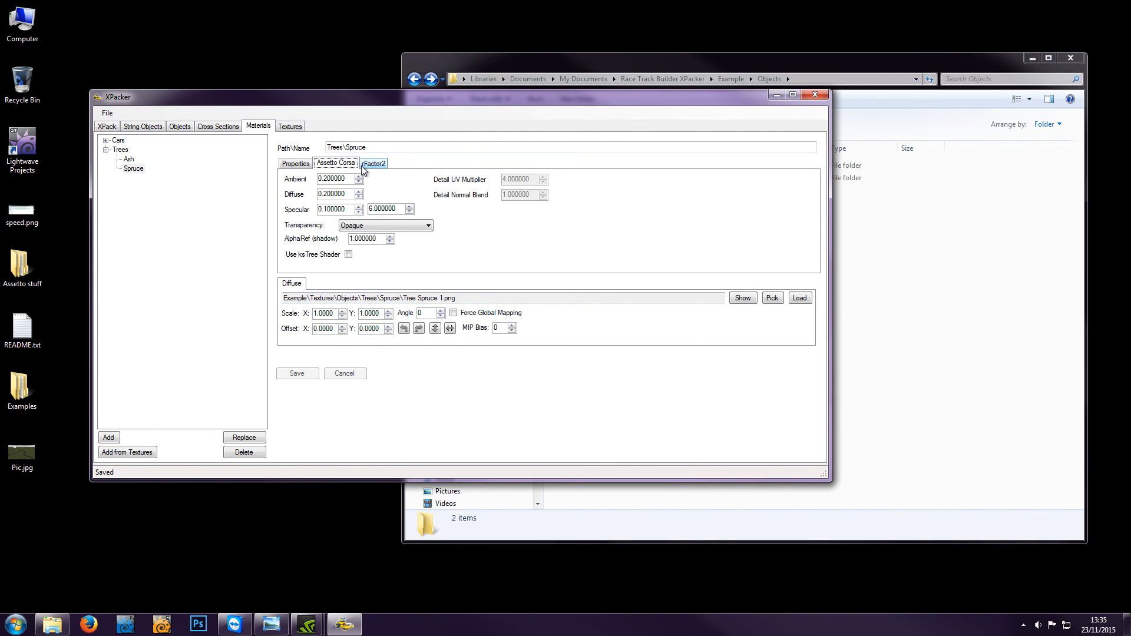
click(323, 209)
key(Tab)
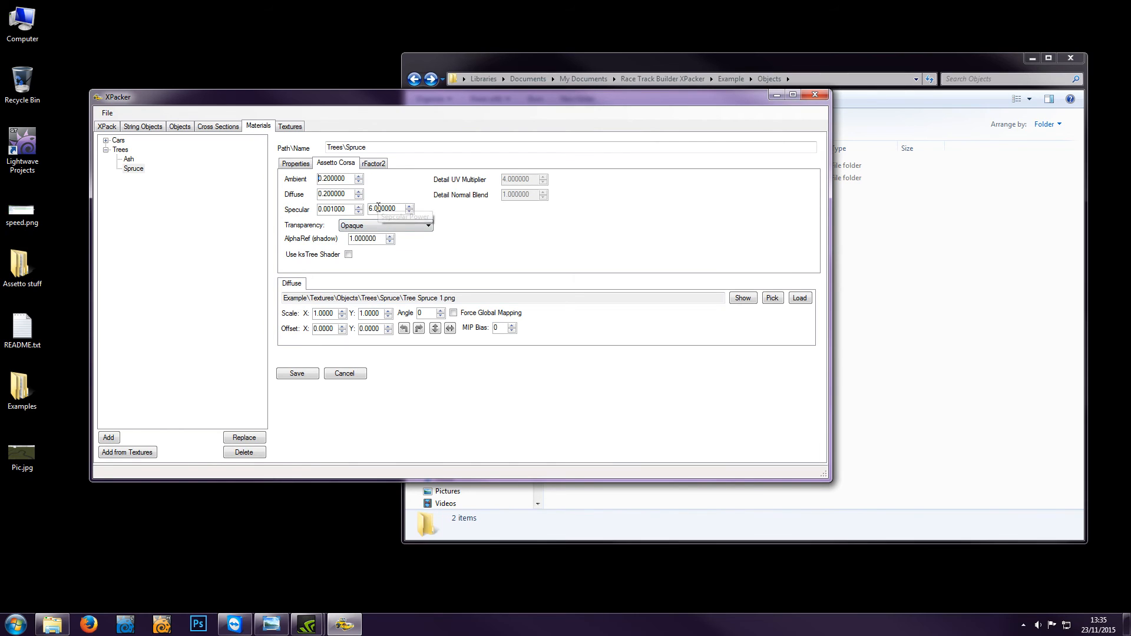
drag(378, 207, 350, 205)
text(0.)
Give the Spruce material AlphaTest transparency and a shadow AlphaRef of 0.5, enable the ksTree shader, and save it
click(386, 223)
click(372, 246)
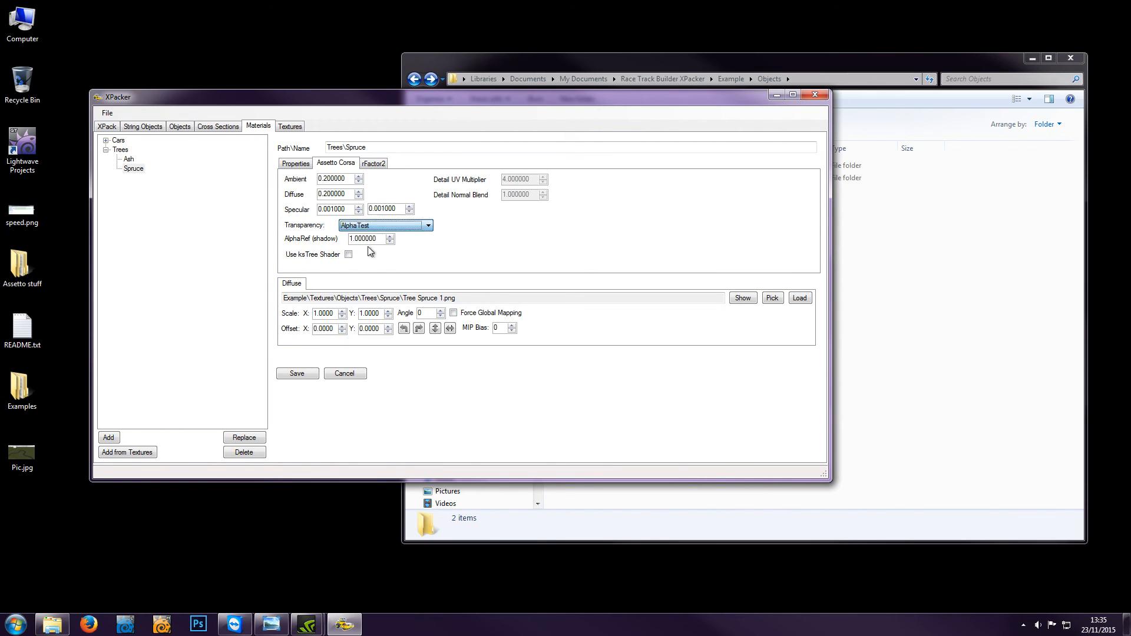
drag(359, 238, 336, 234)
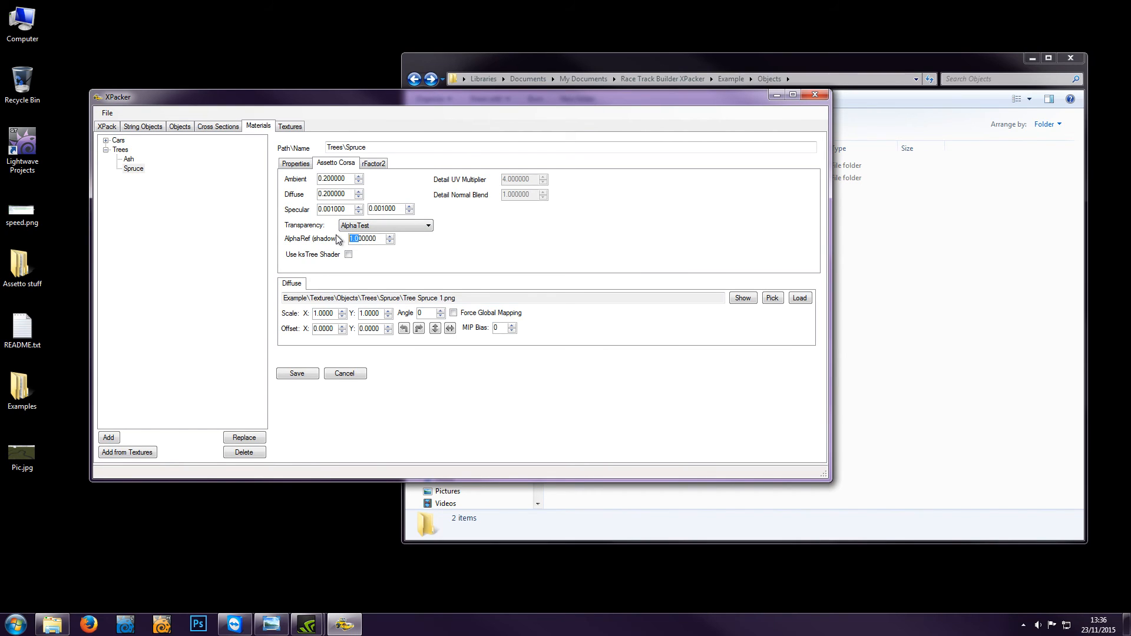
text(0.5)
key(Tab)
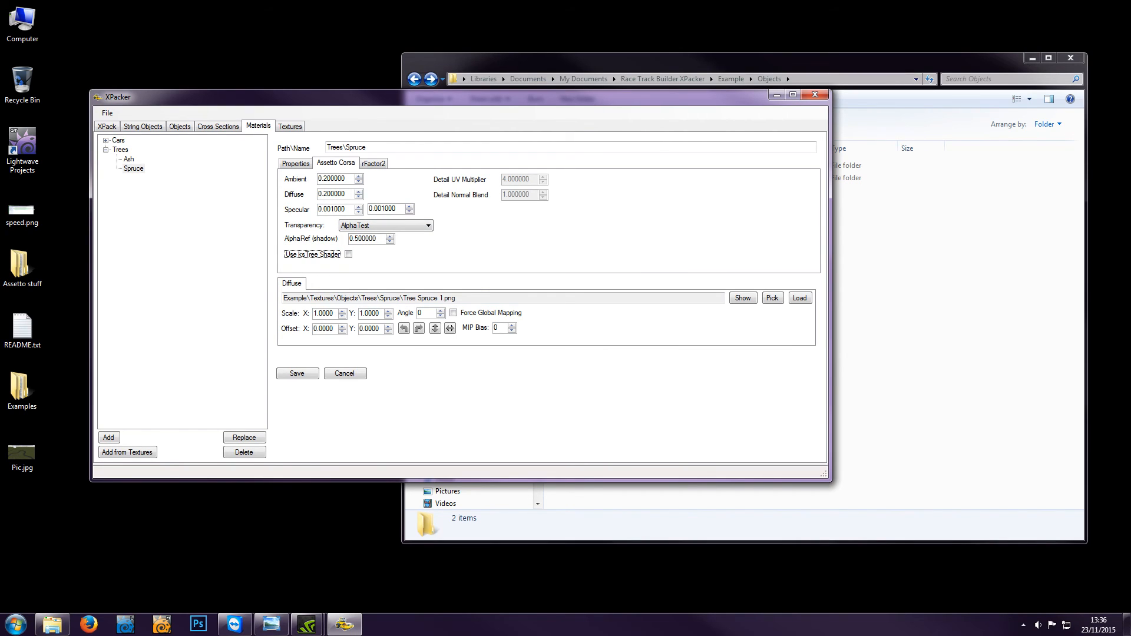
click(349, 255)
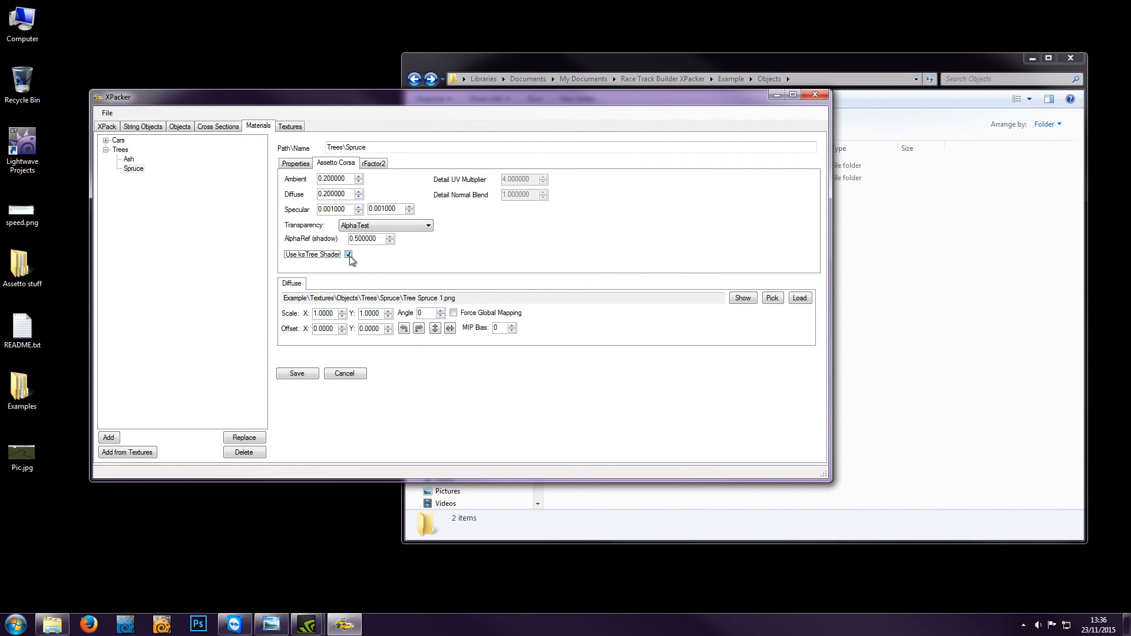
click(297, 374)
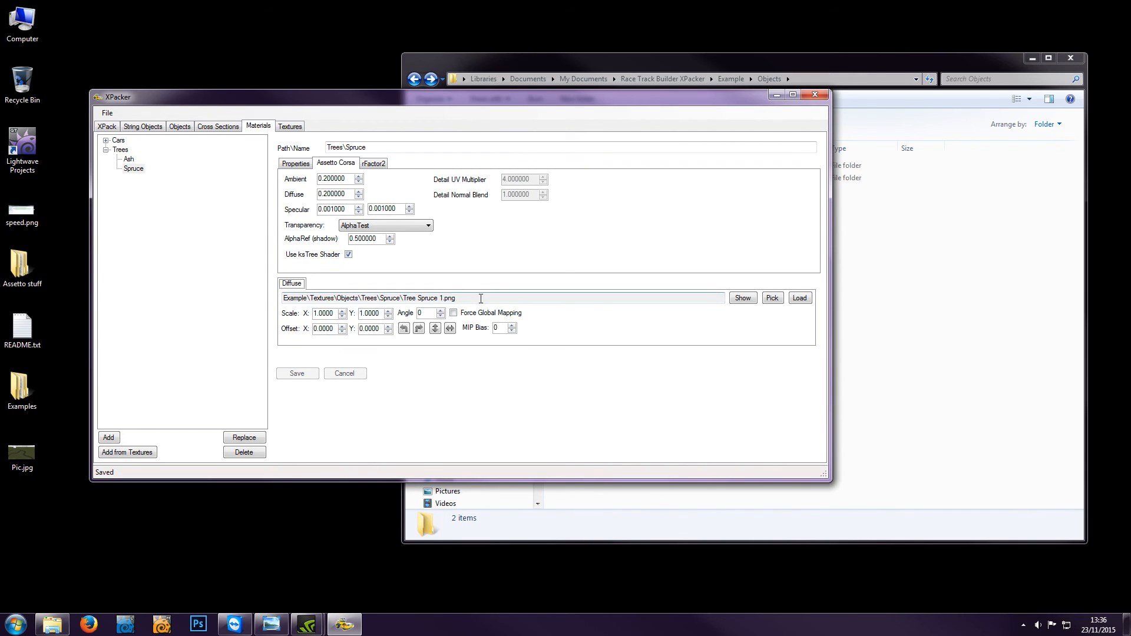
Assign Trees\Tree Spruce 1.dds as the Spruce material's diffuse texture and save the material
click(773, 298)
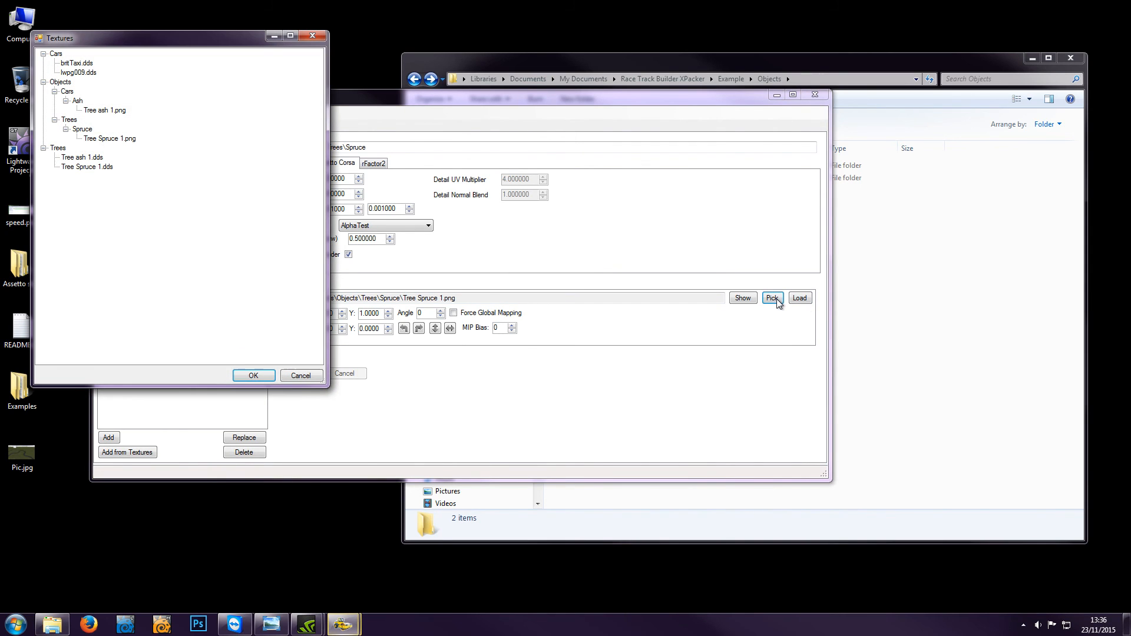
double_click(94, 168)
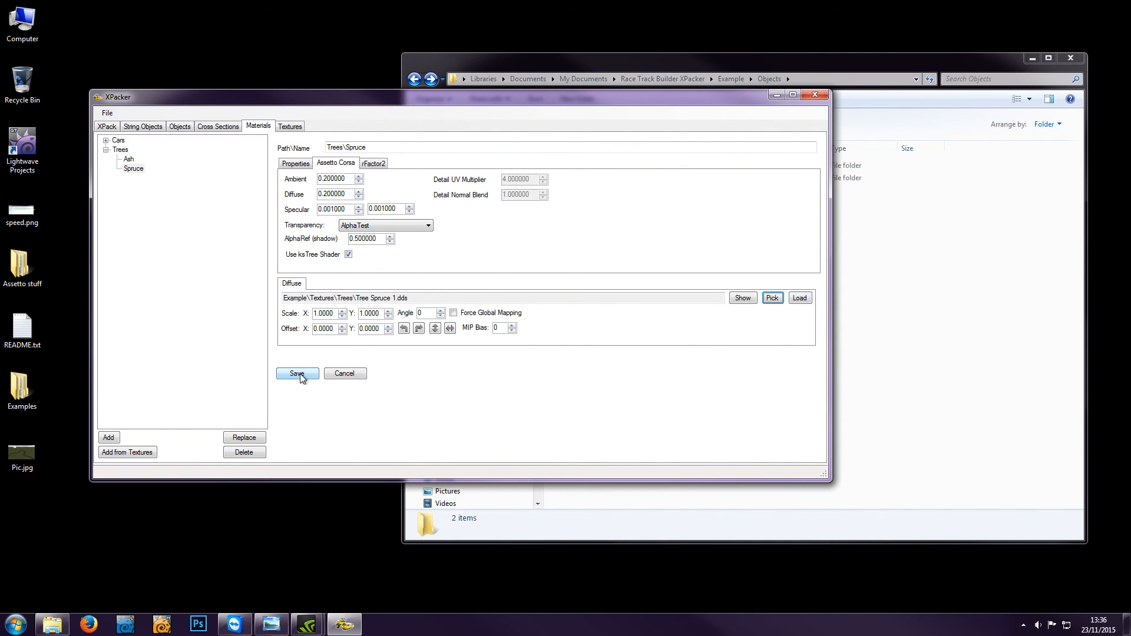
click(298, 374)
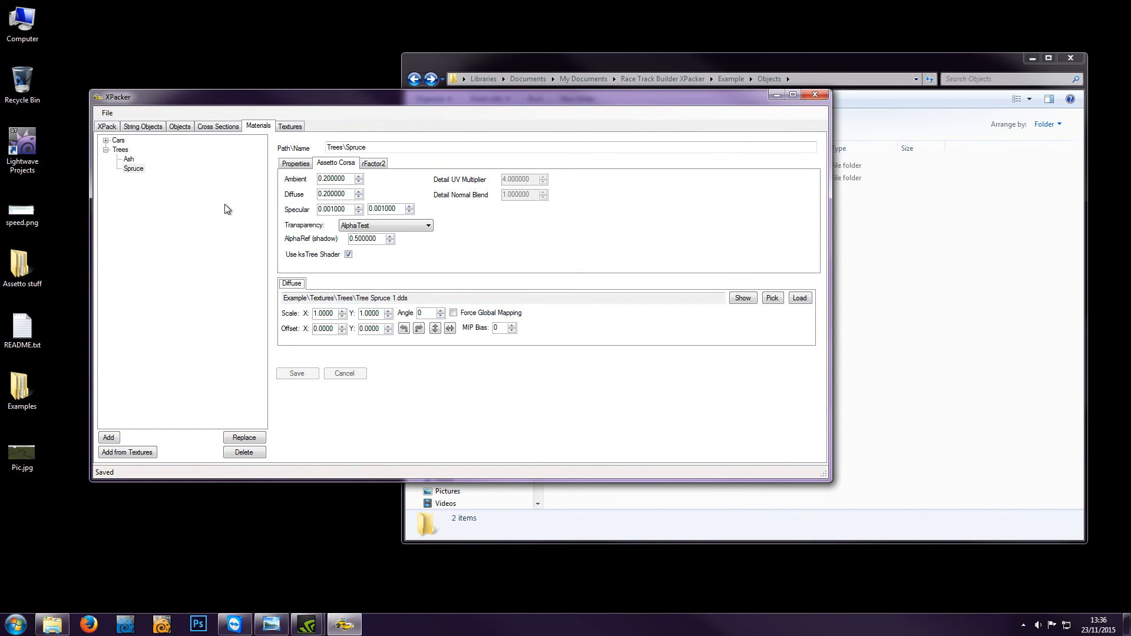
Review the PNG textures inside the Objects texture group and try to delete the whole group
click(291, 127)
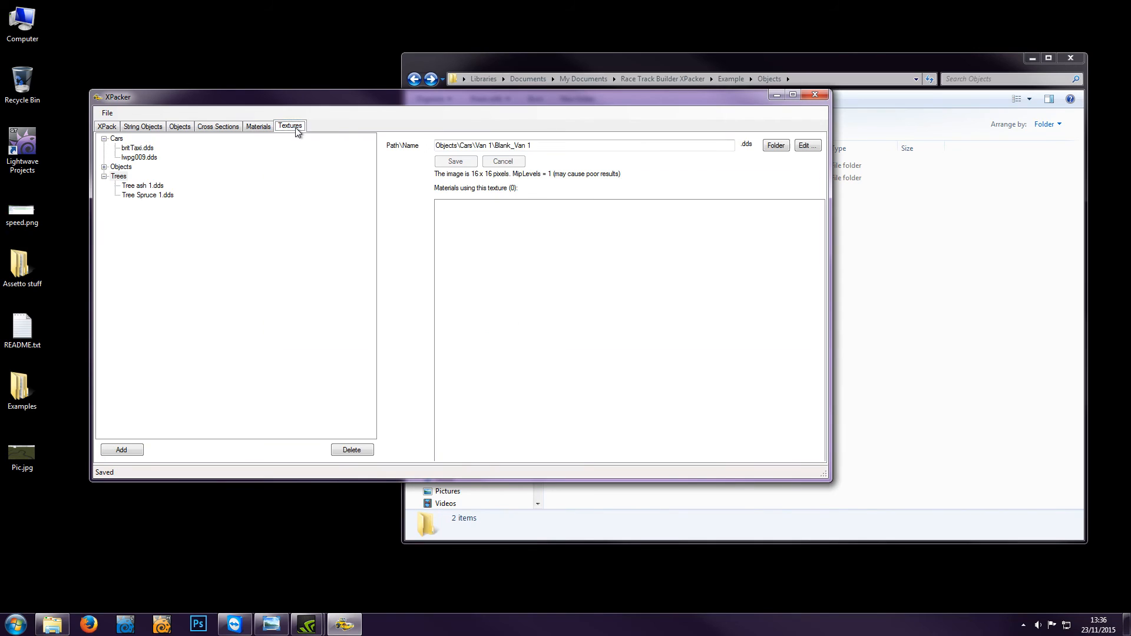
click(103, 167)
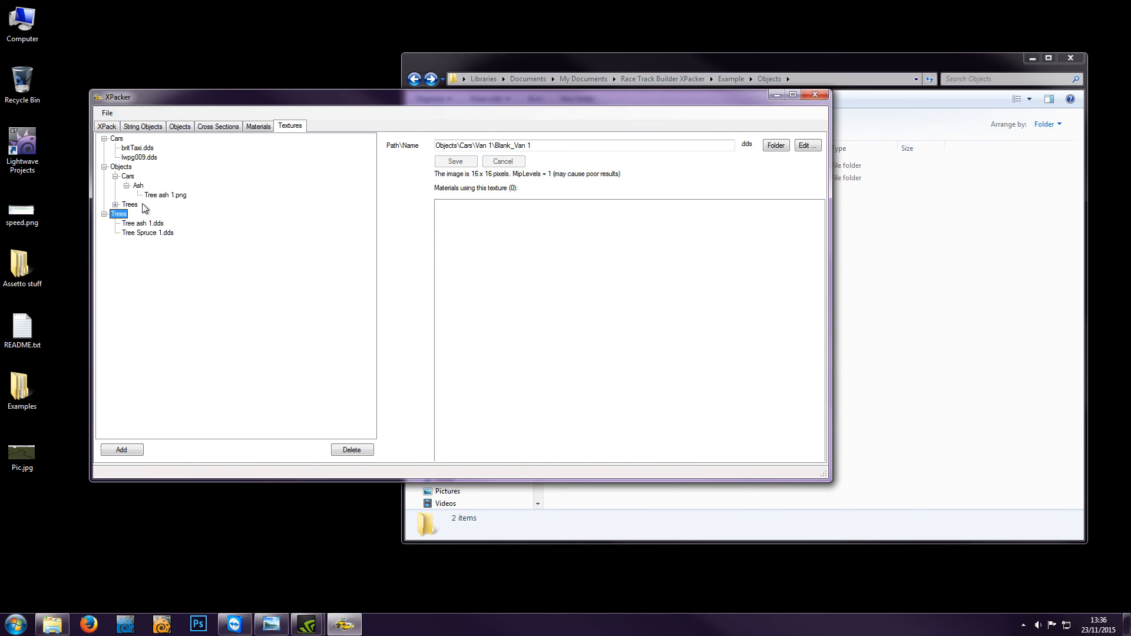
click(116, 204)
click(126, 215)
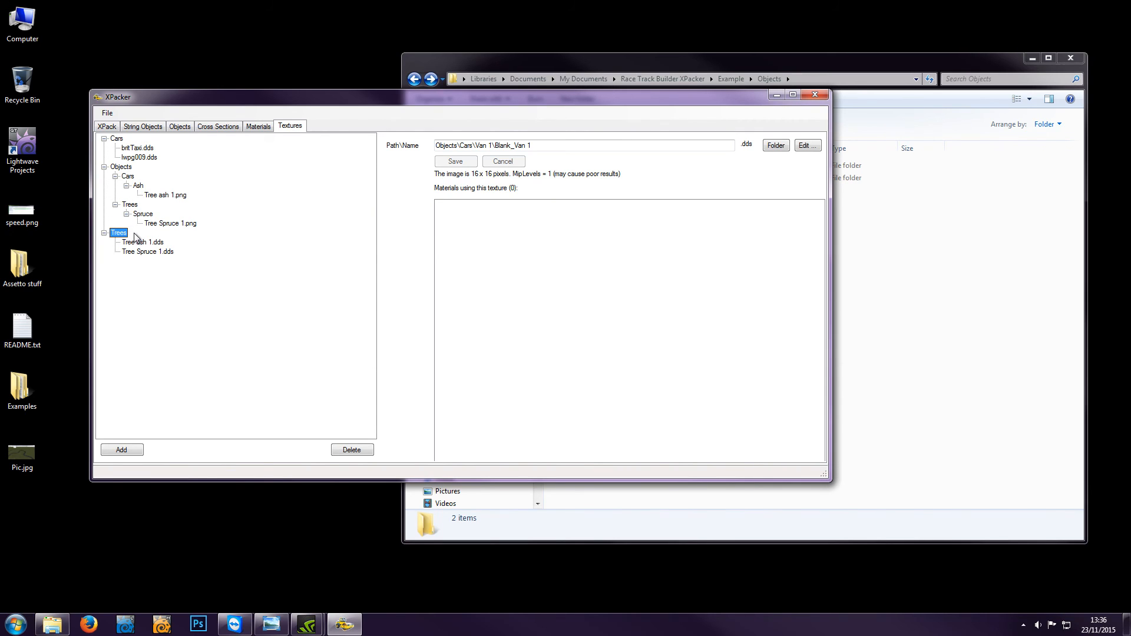
click(105, 167)
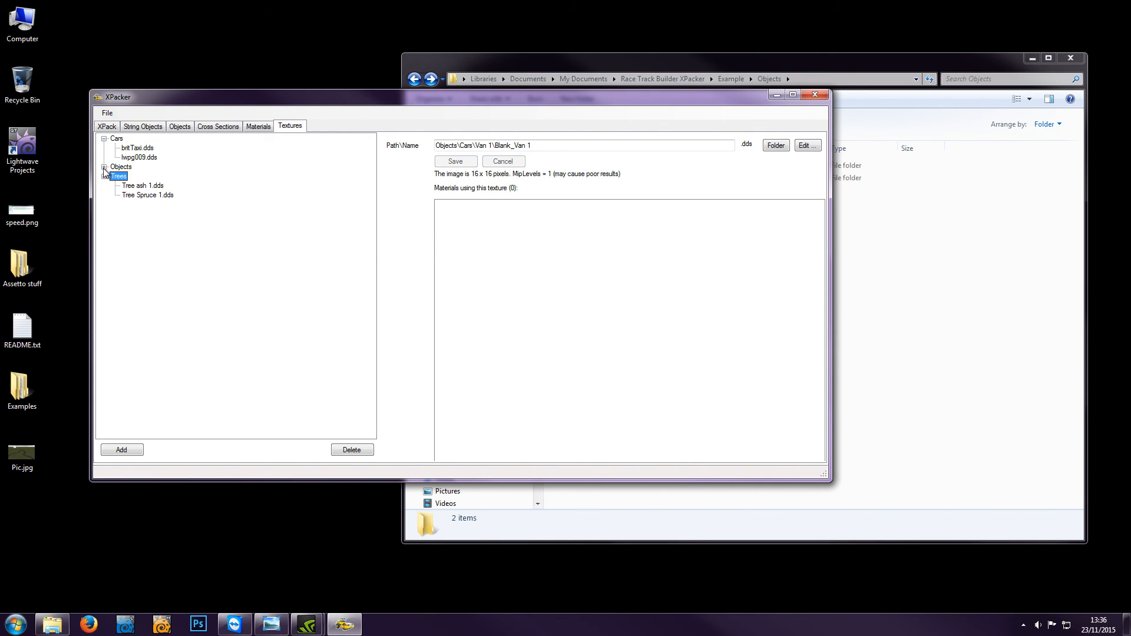
click(120, 167)
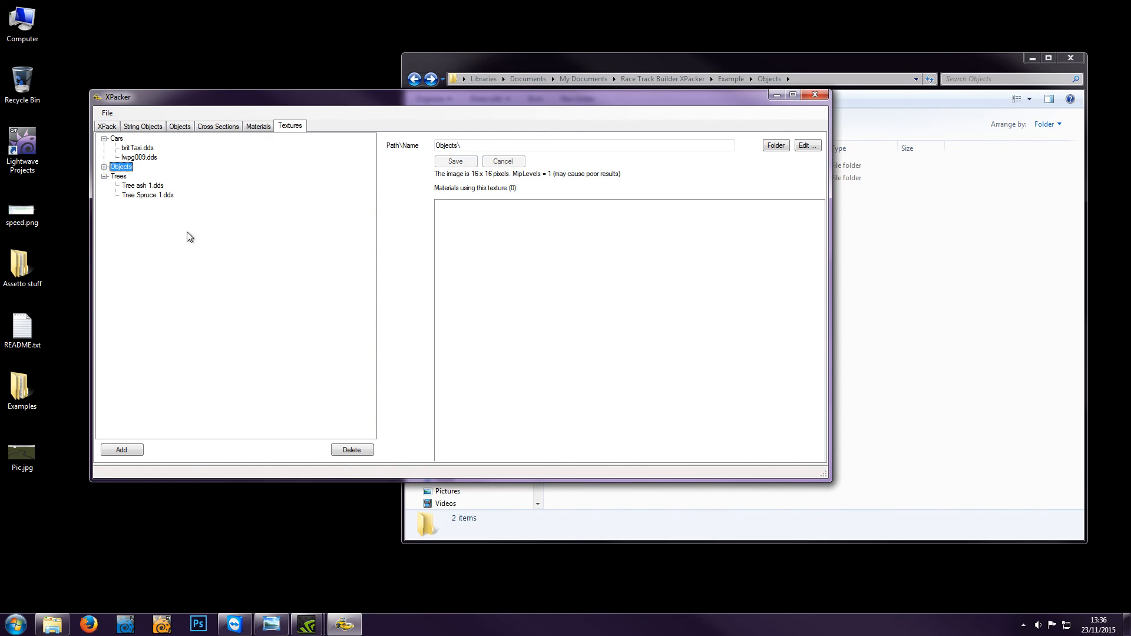
click(339, 452)
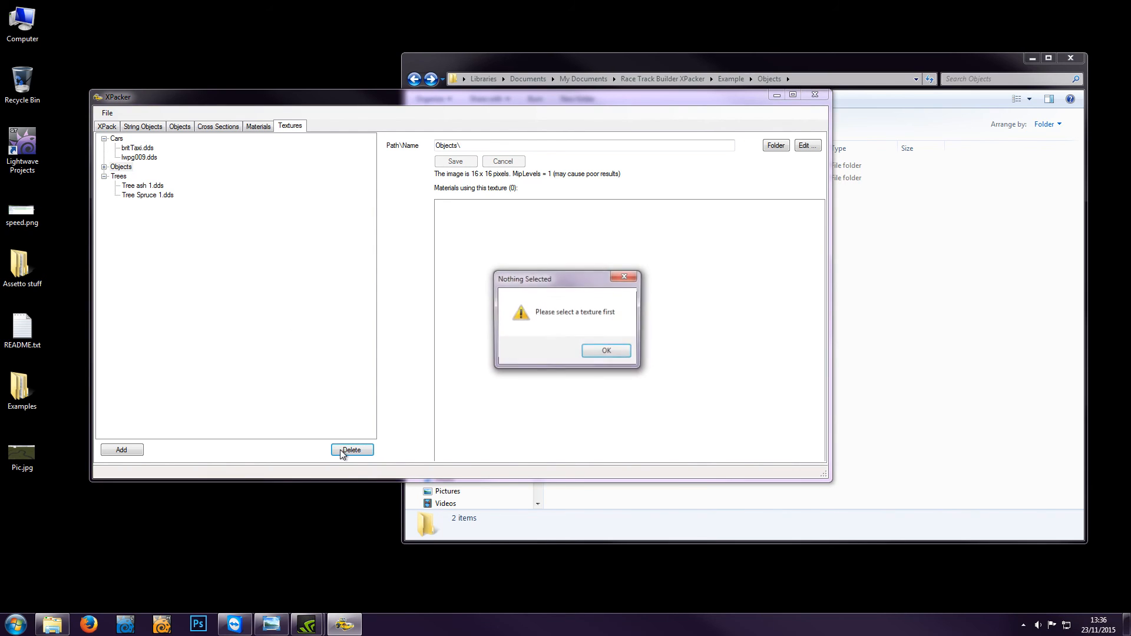
click(599, 351)
click(107, 113)
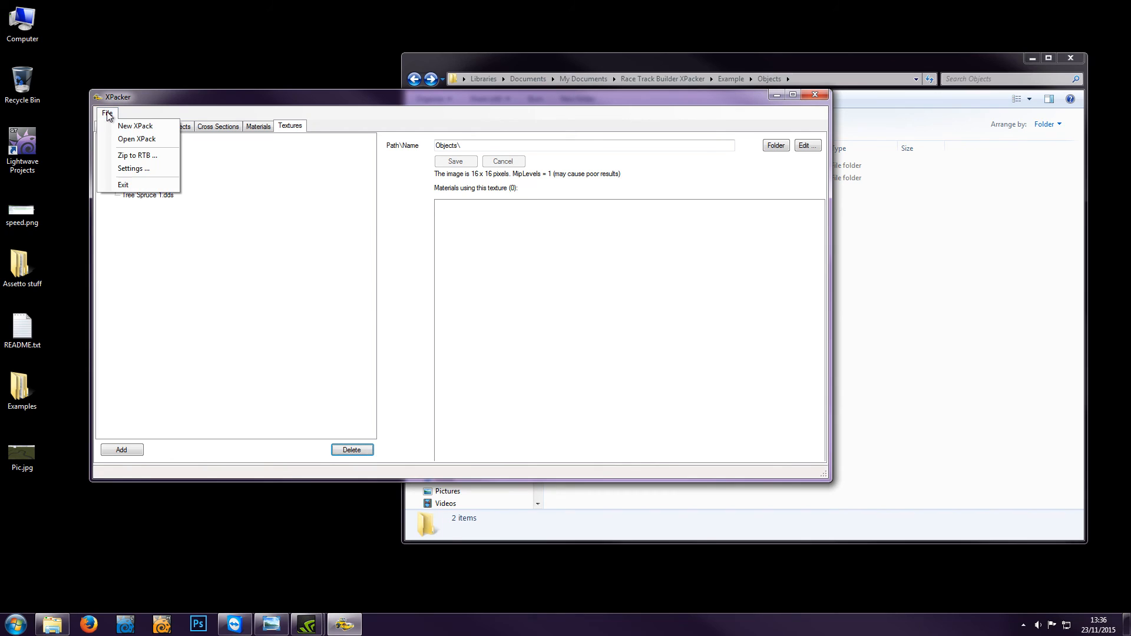
mouse_move(345, 101)
mouse_down()
mouse_move(342, 110)
mouse_move(342, 96)
mouse_up()
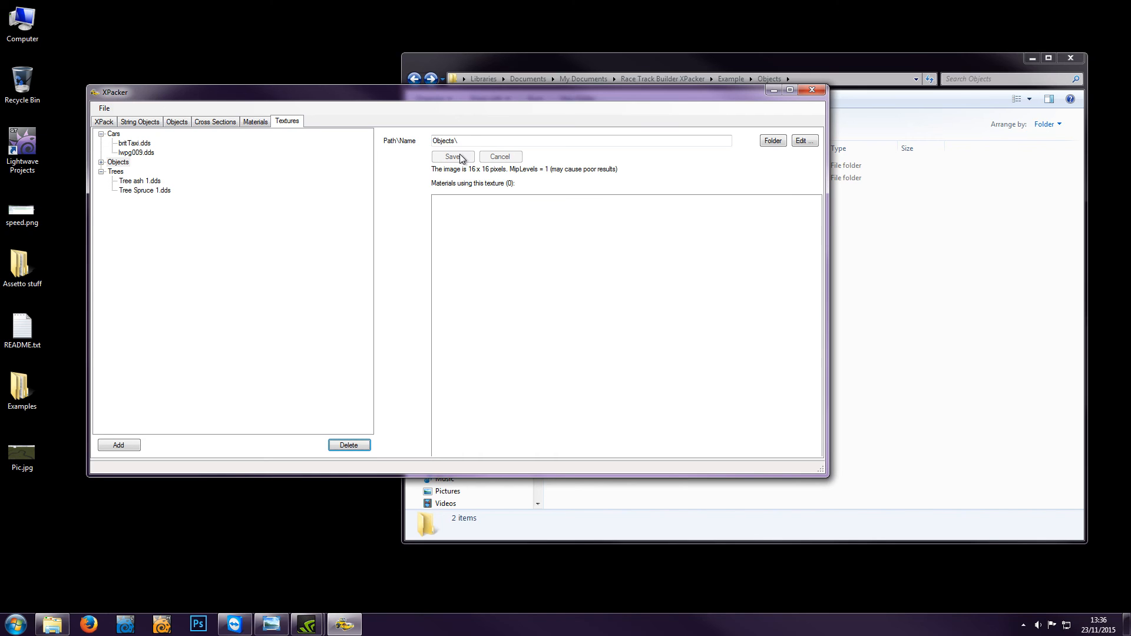
click(261, 122)
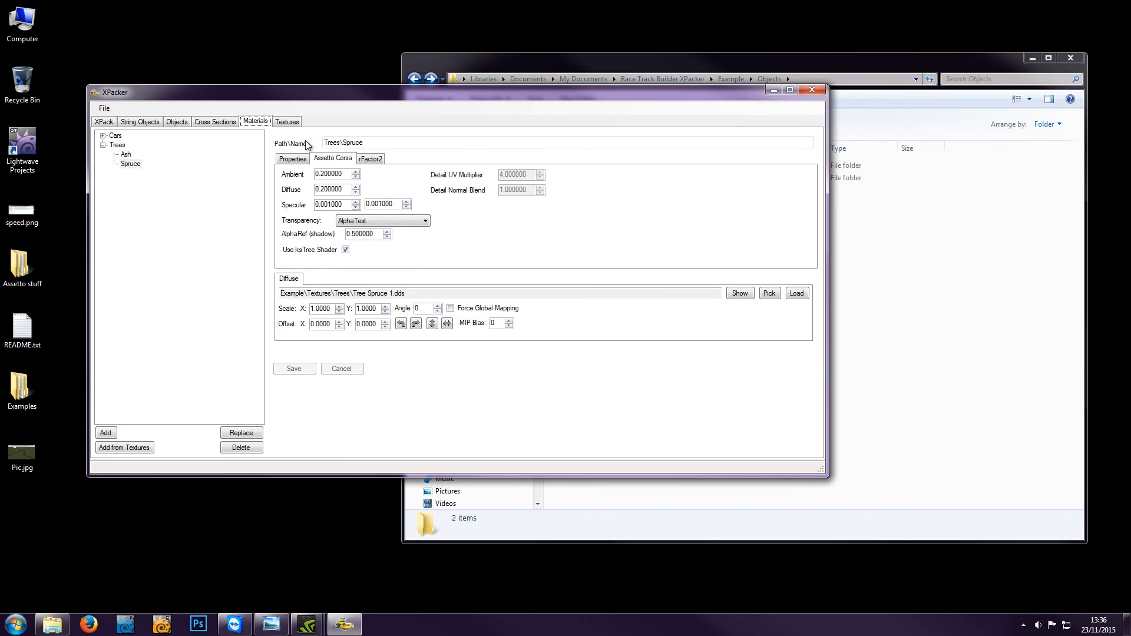
click(341, 140)
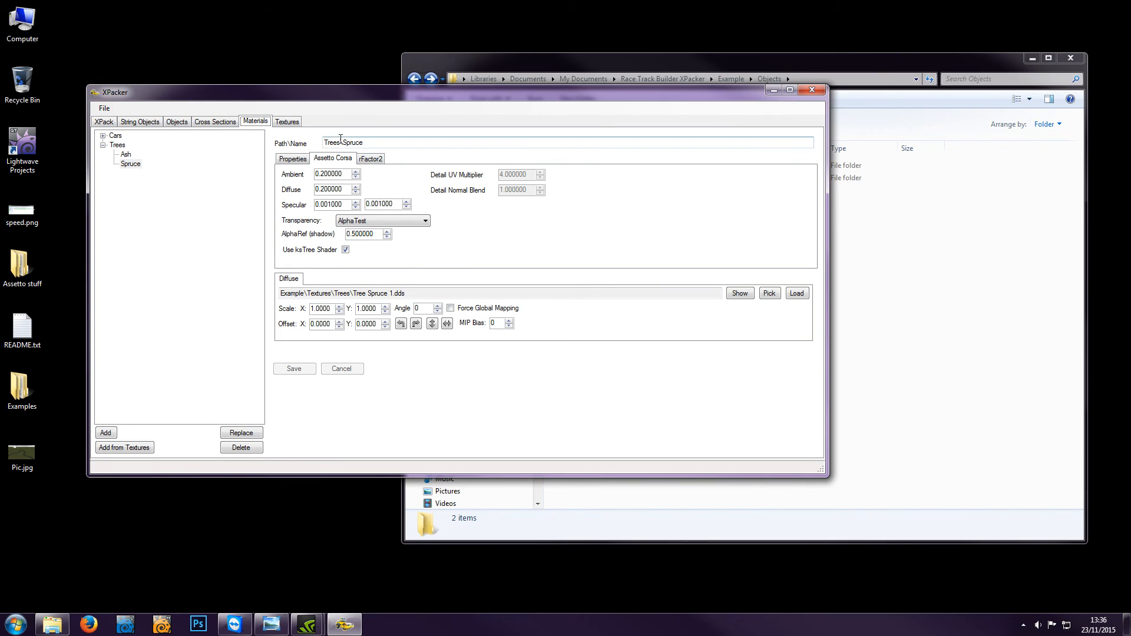
click(177, 122)
Switch to Windows Explorer and delete the Objects folder from the Example XPack's Textures folder
click(893, 248)
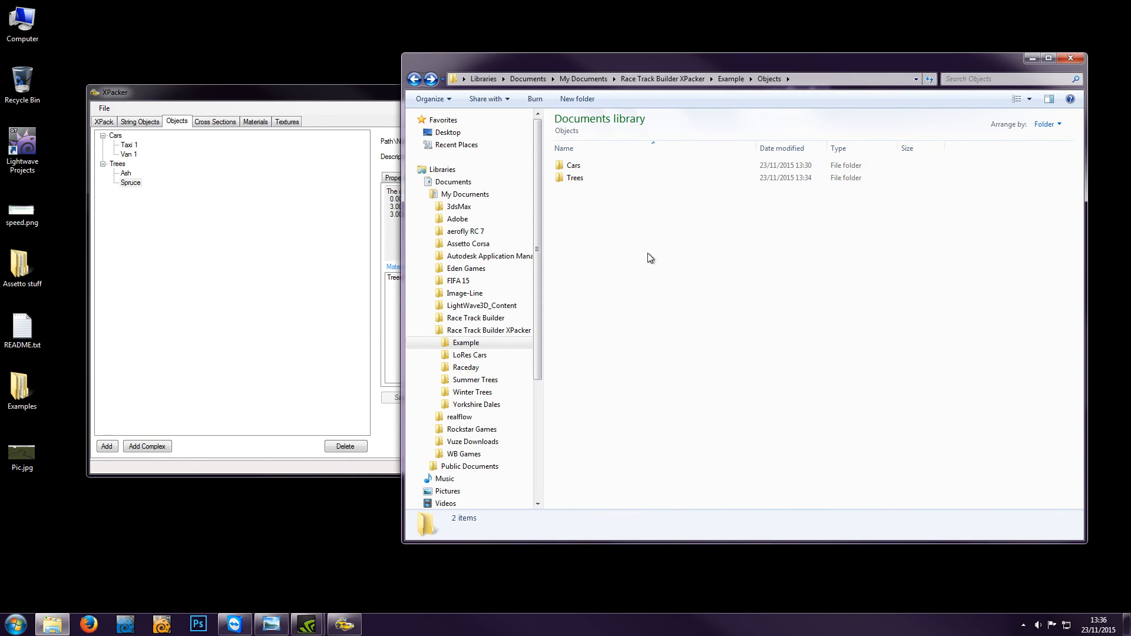
key(BackSpace)
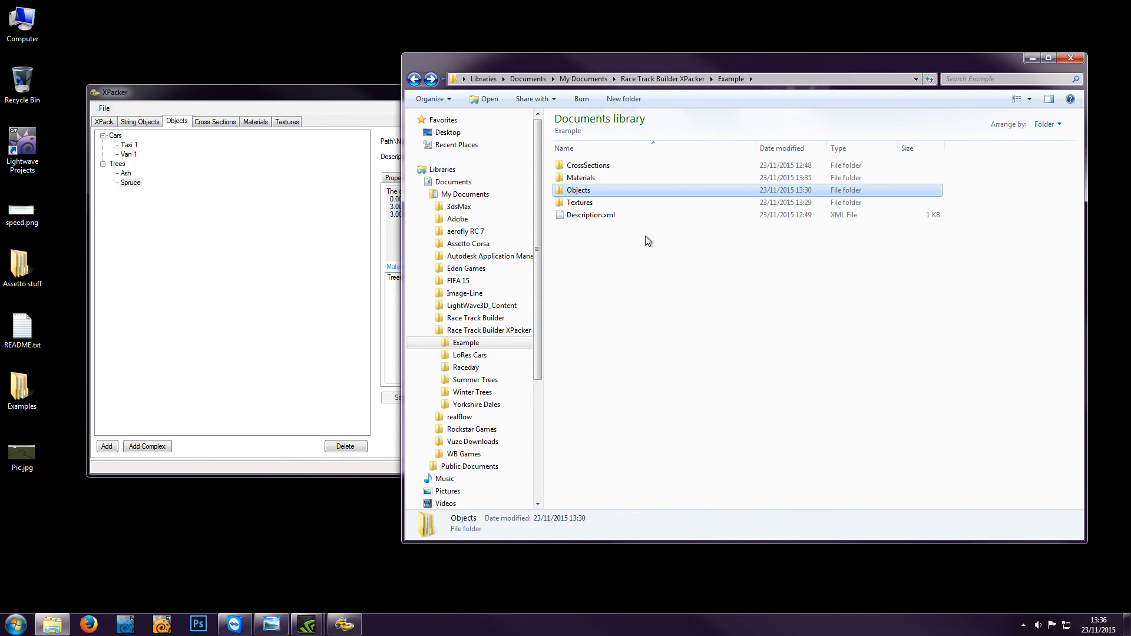
double_click(583, 200)
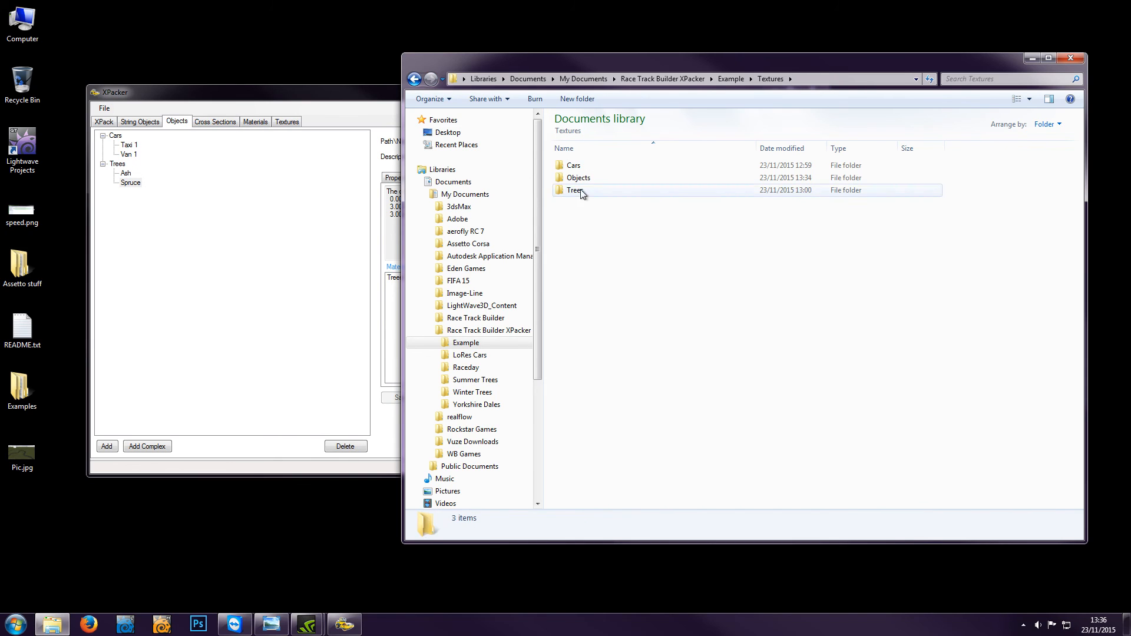
double_click(578, 177)
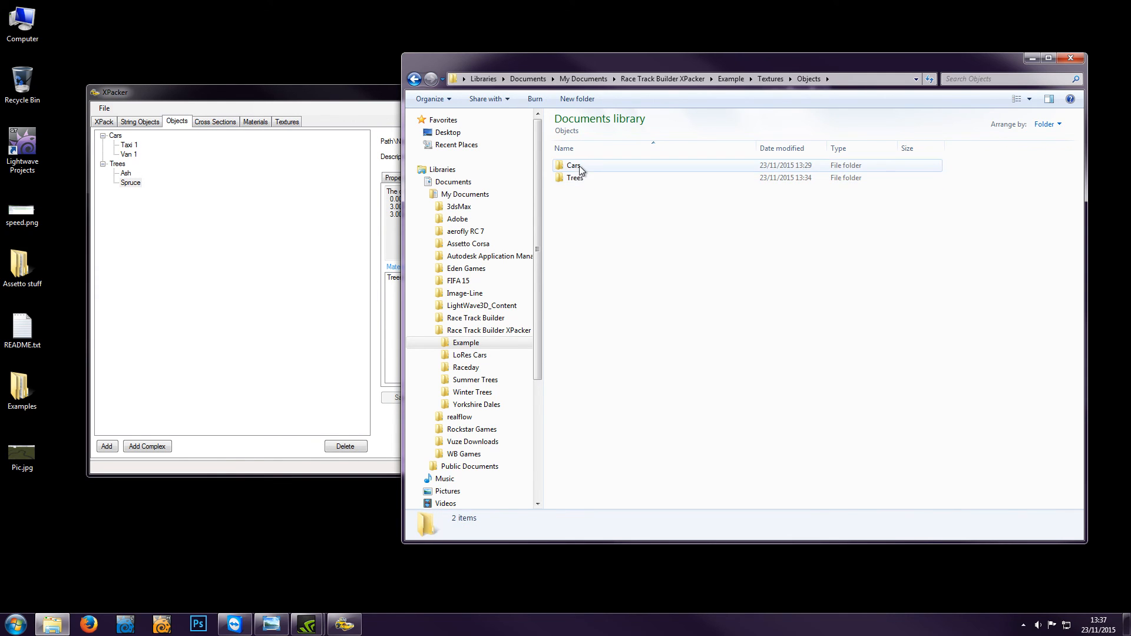
double_click(579, 165)
key(BackSpace)
key(BackSpace)
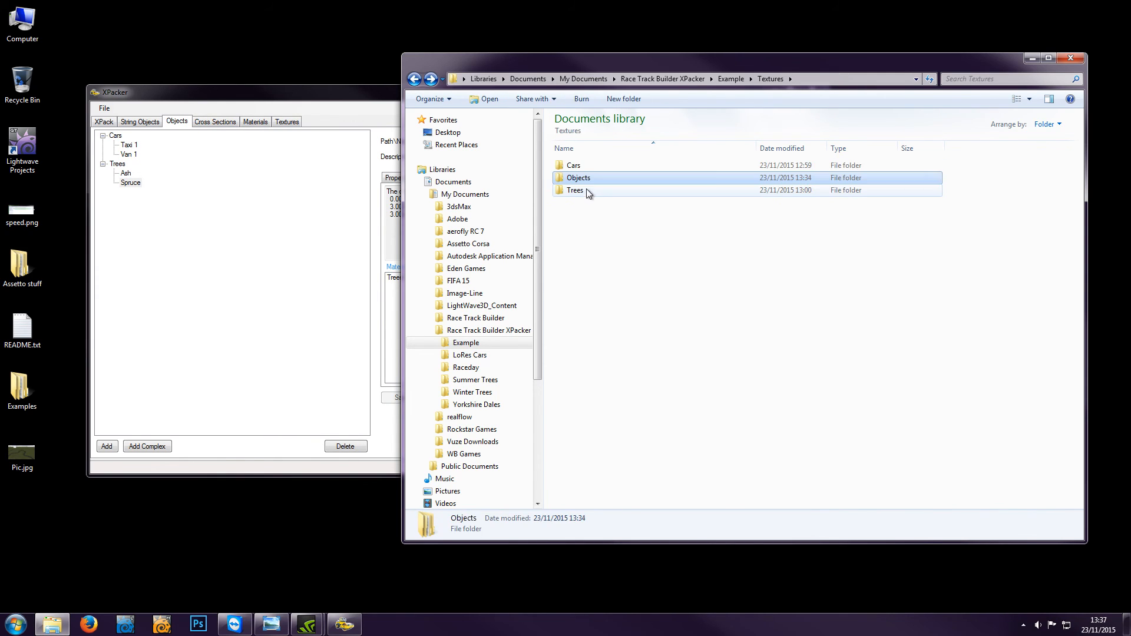
click(299, 125)
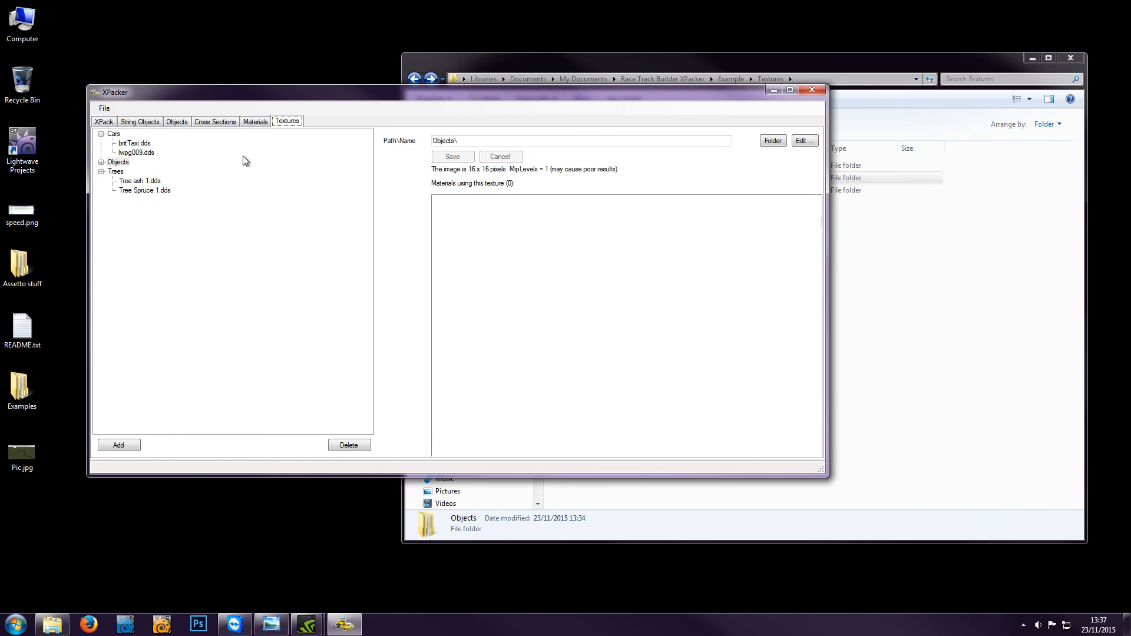
click(768, 58)
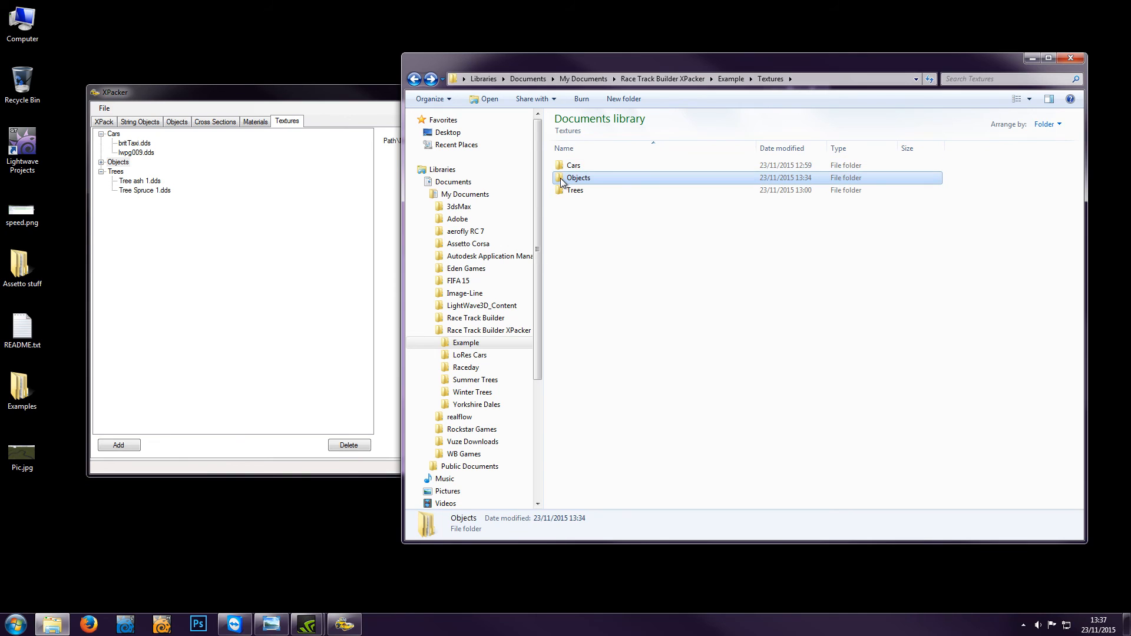
key(Delete)
key(Return)
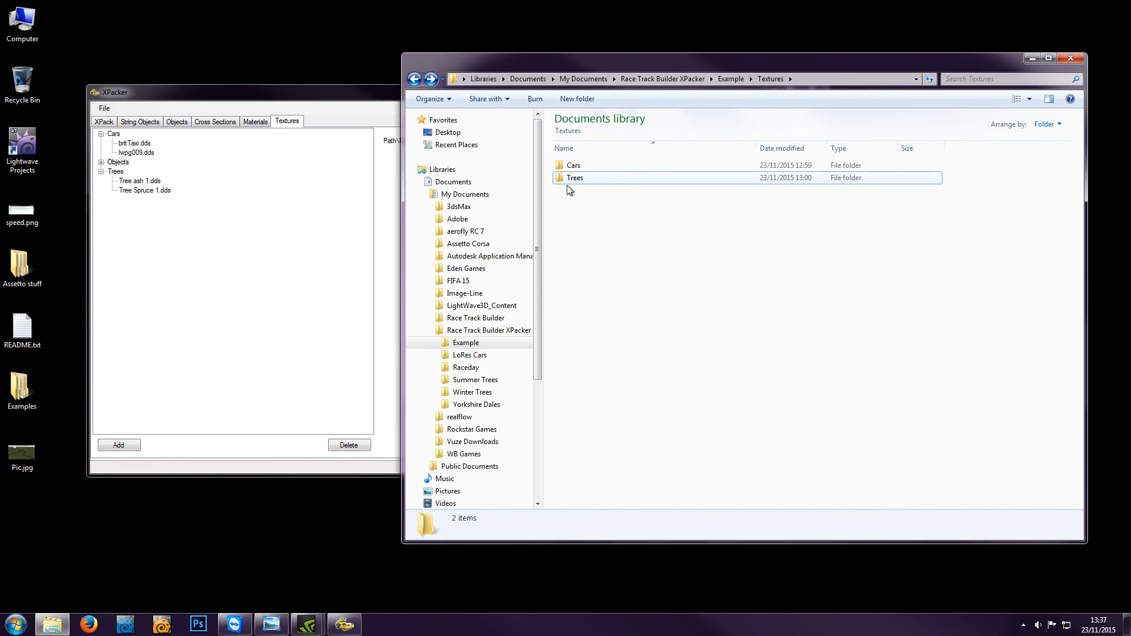
Return to XPacker and reopen the Example XPack, accepting that everything loaded is cleared
click(126, 92)
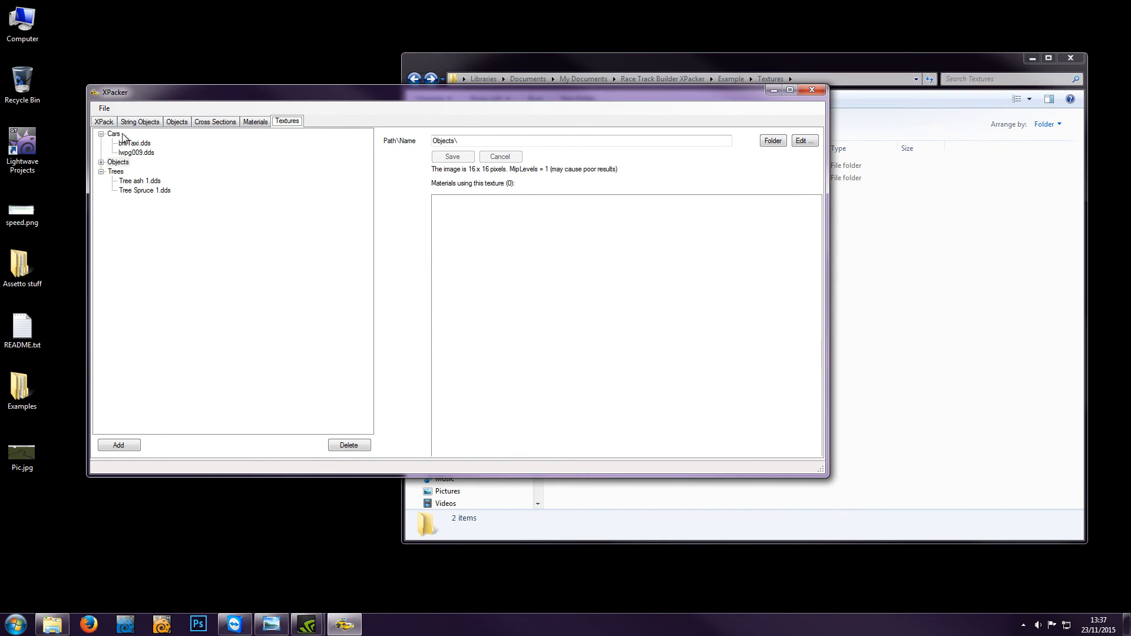
click(104, 108)
click(117, 132)
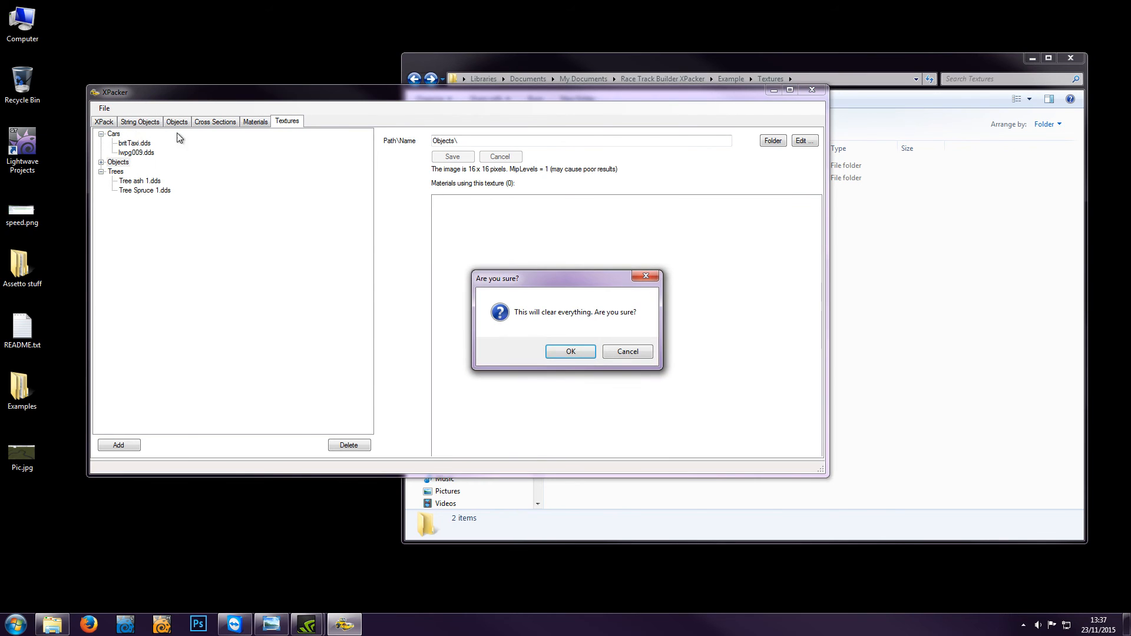
click(567, 351)
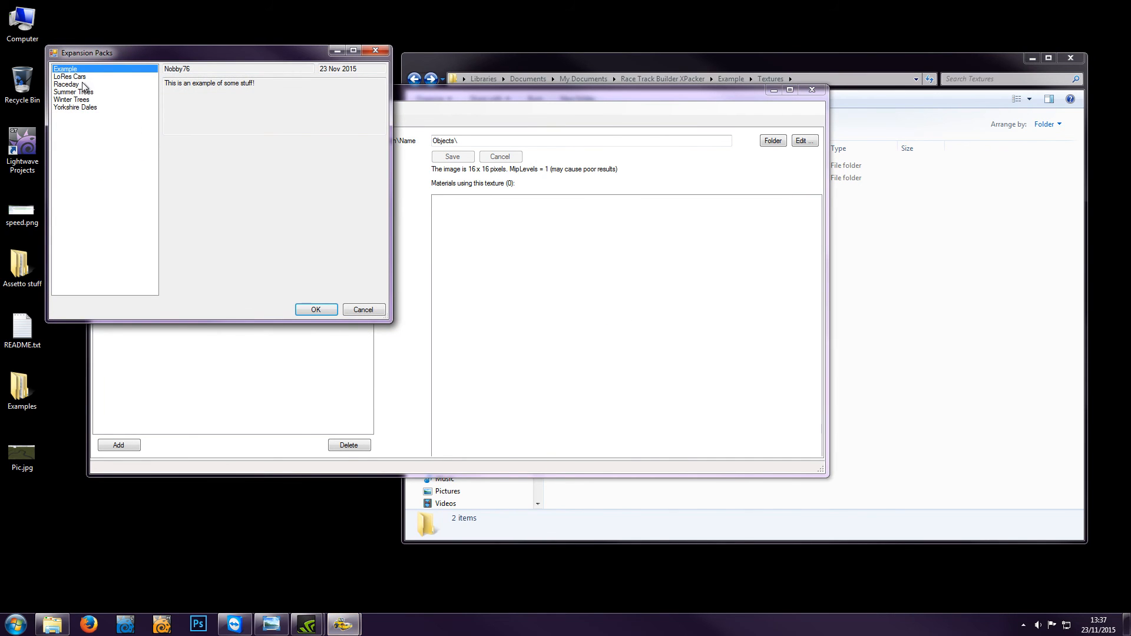
key(Return)
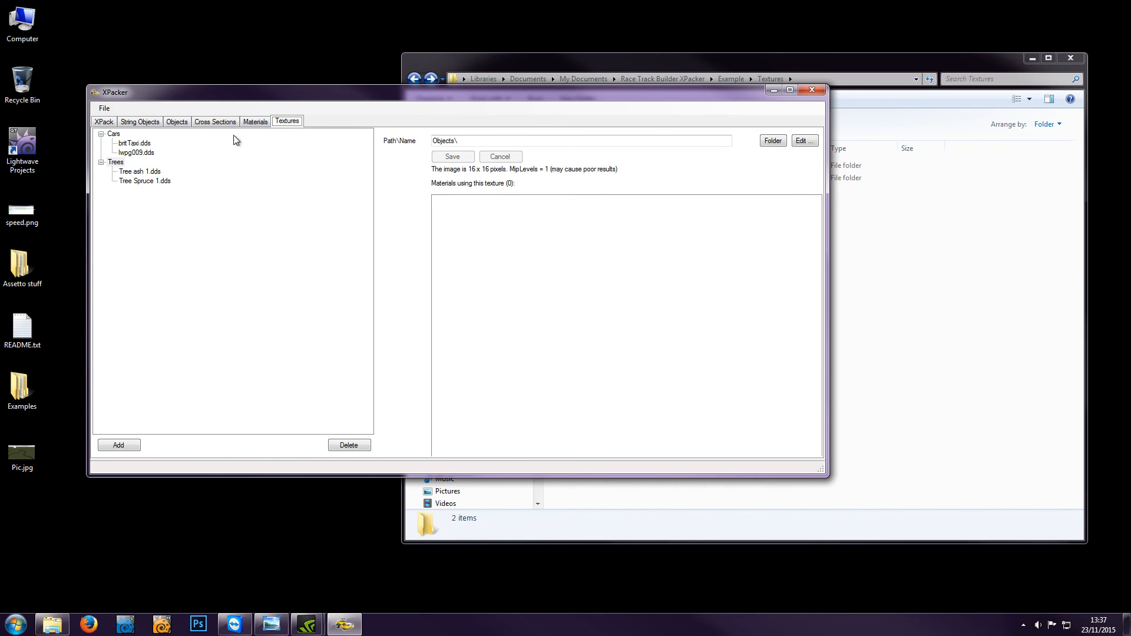
click(249, 123)
click(177, 122)
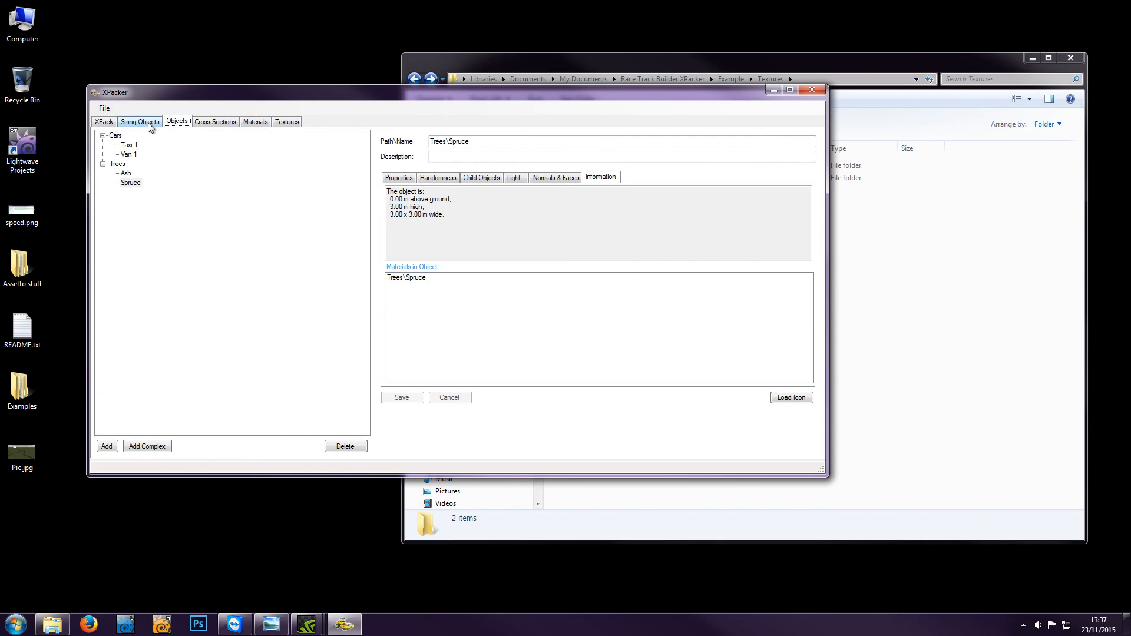
click(149, 123)
click(105, 123)
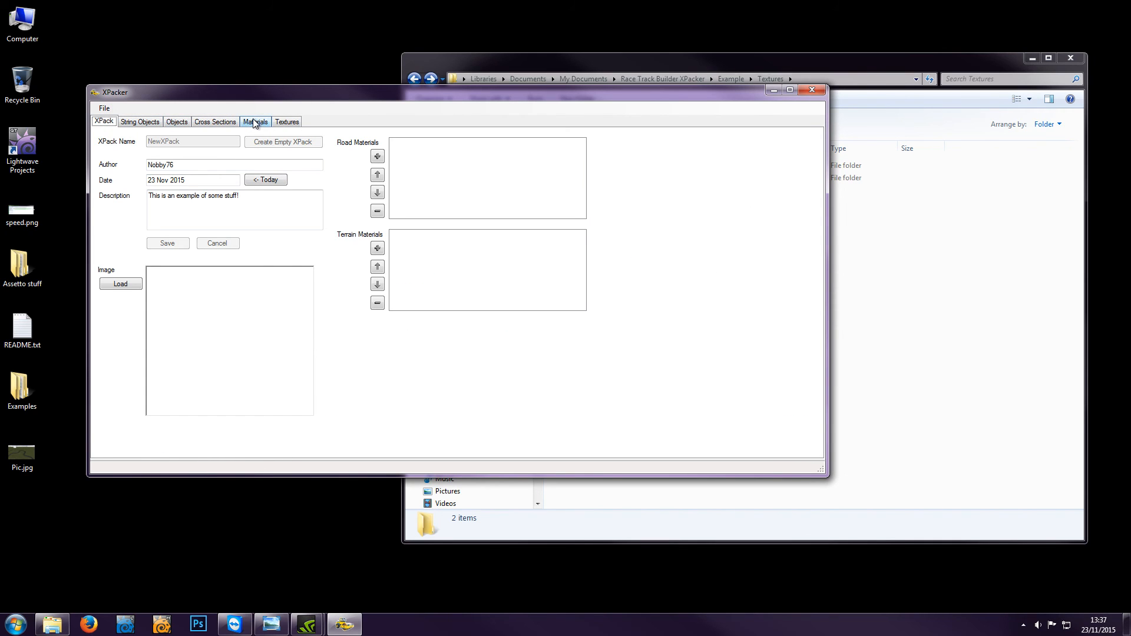
click(140, 123)
click(182, 122)
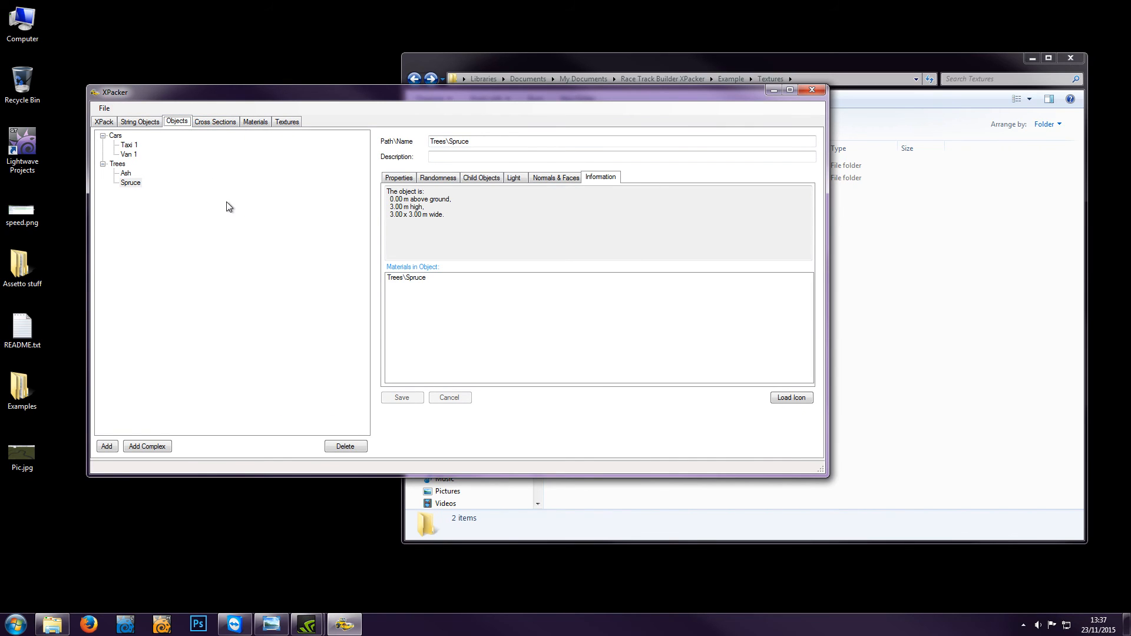
Switch to Windows Explorer and examine the Example XPack's folder inside the Race Track Builder XPacker folder
click(103, 109)
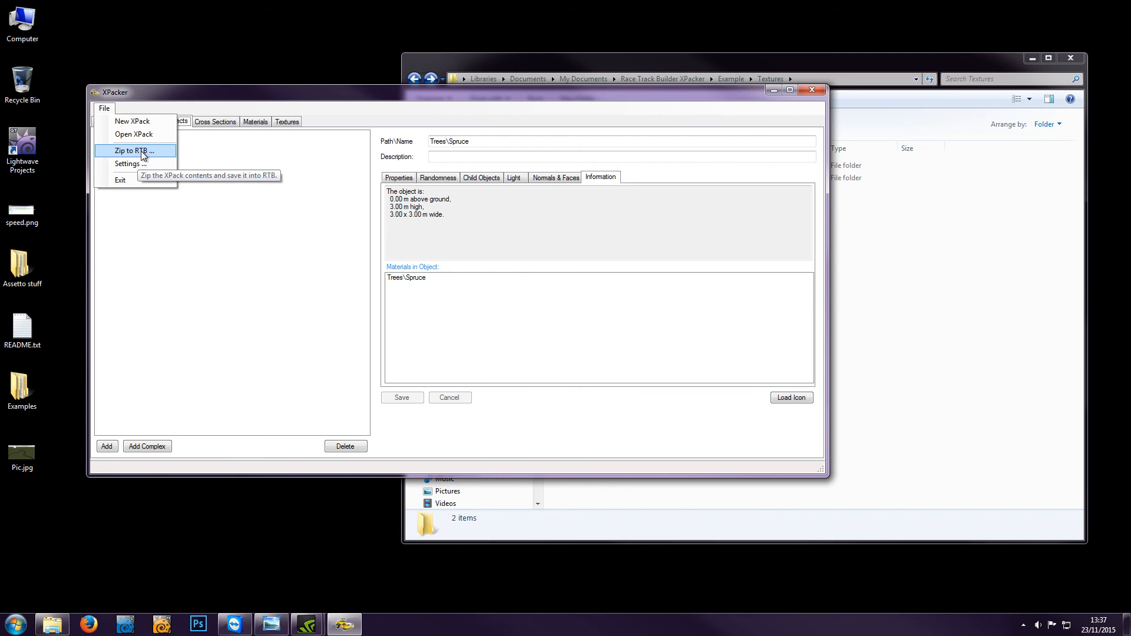
click(971, 224)
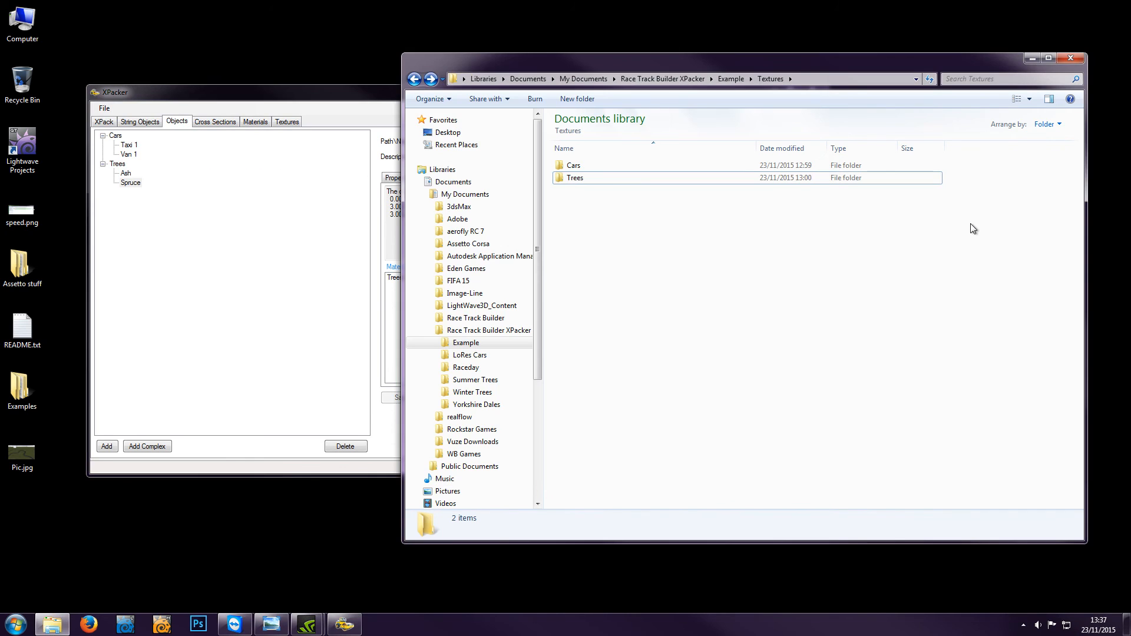
key(alt+Left)
key(alt+Left)
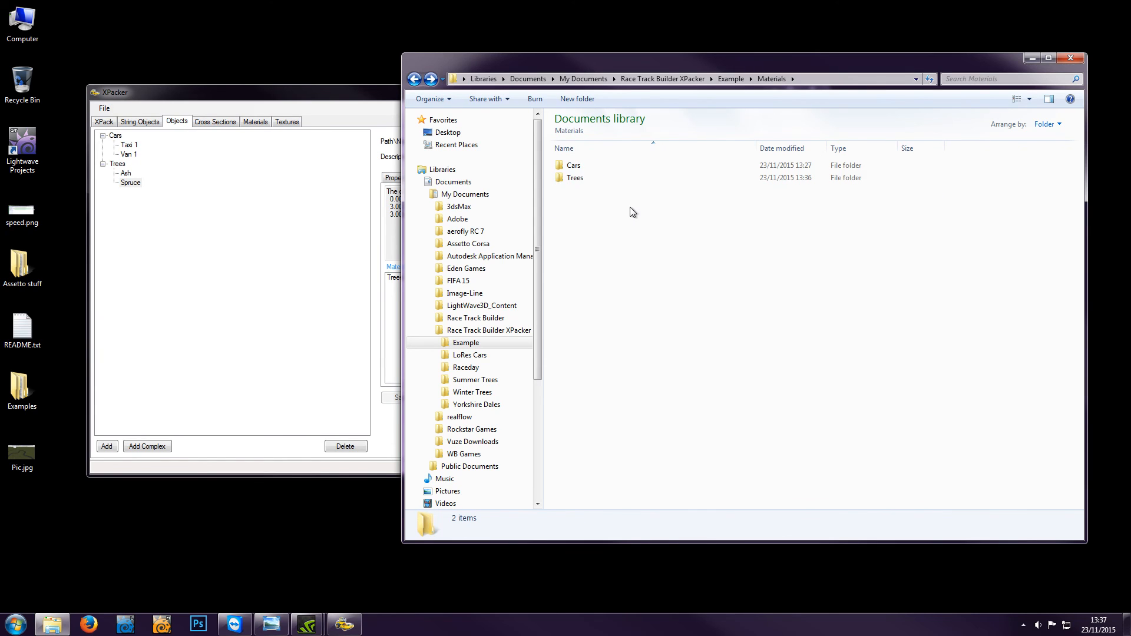
key(alt+Left)
click(681, 79)
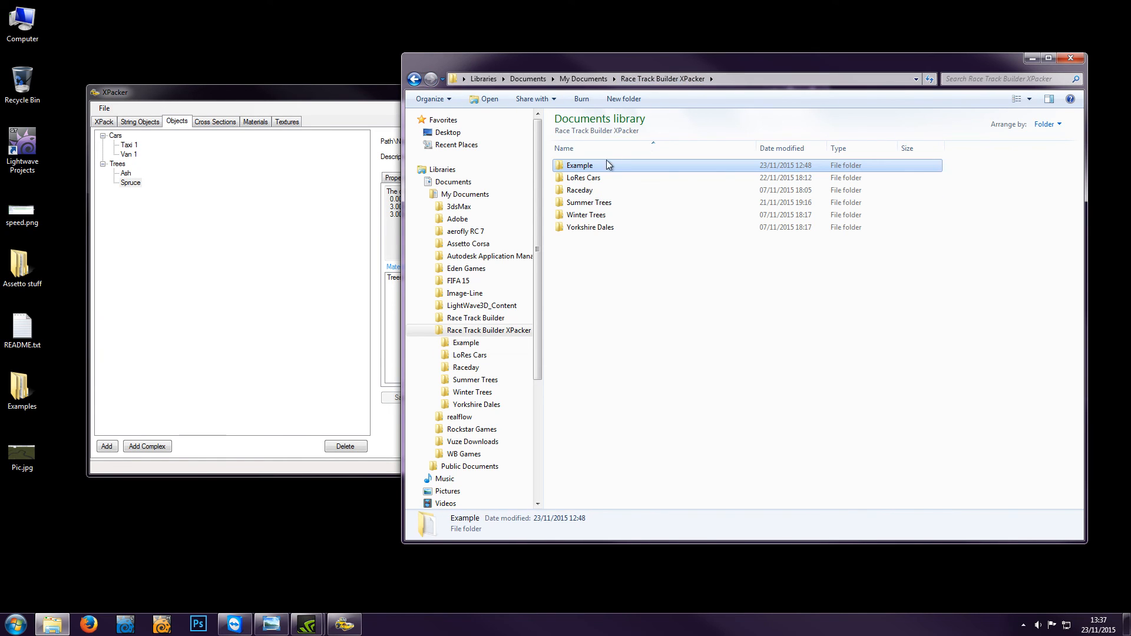
double_click(578, 167)
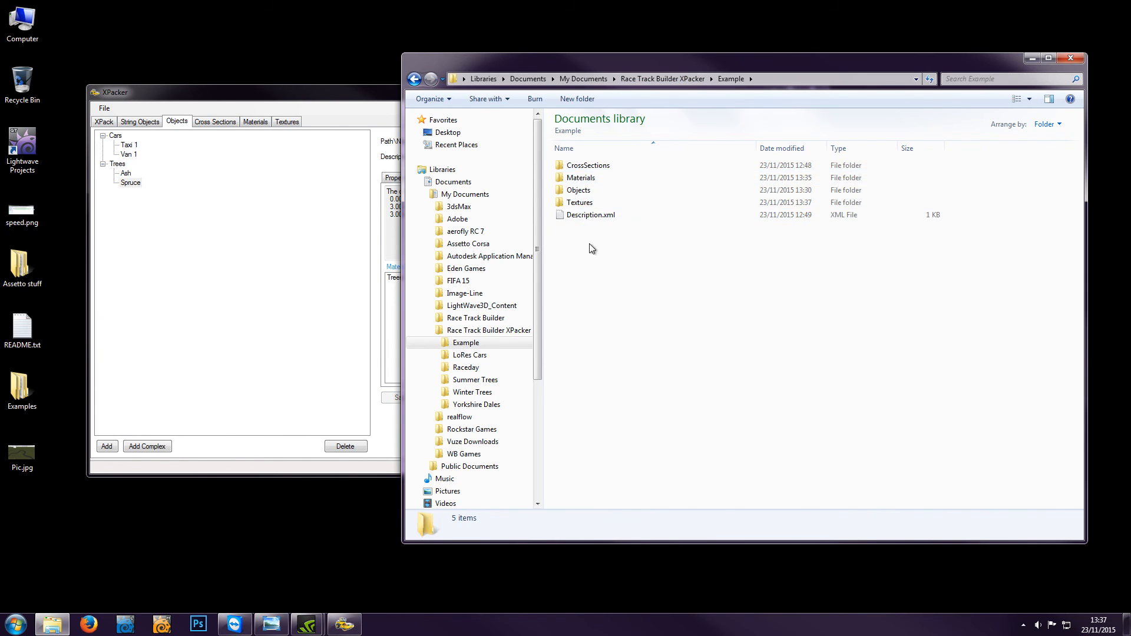
key(alt+Left)
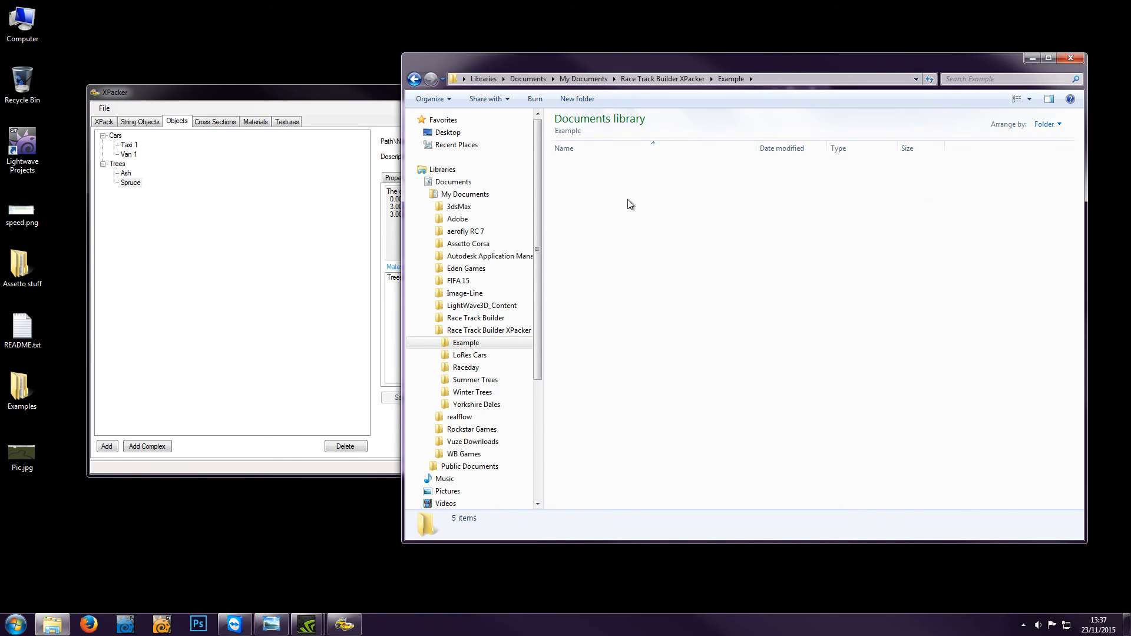
right_click(577, 171)
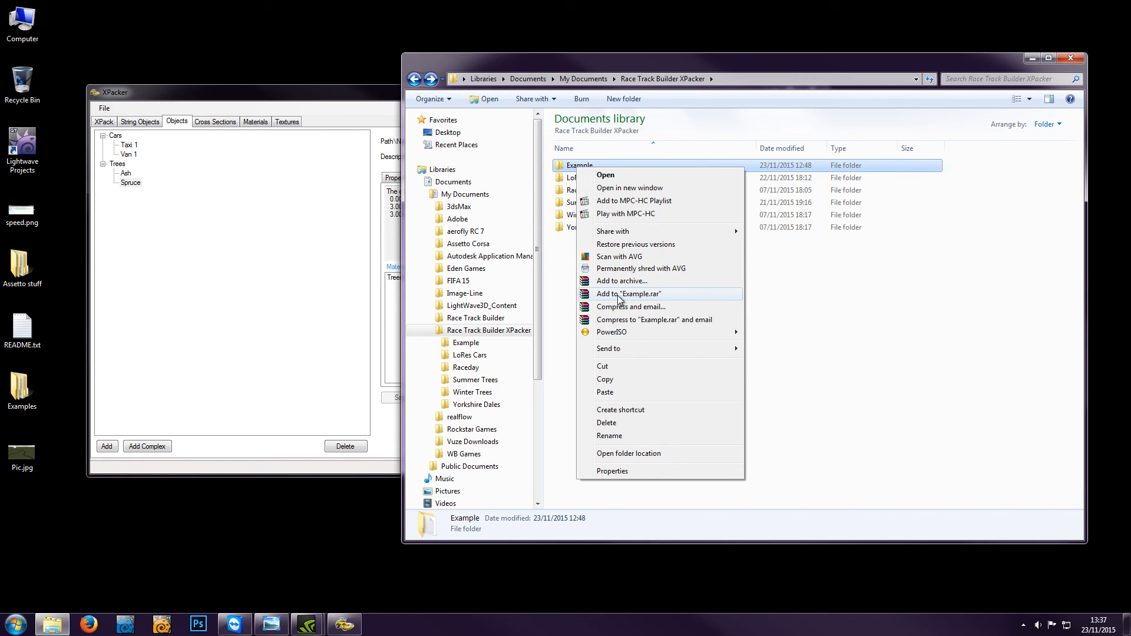
click(780, 288)
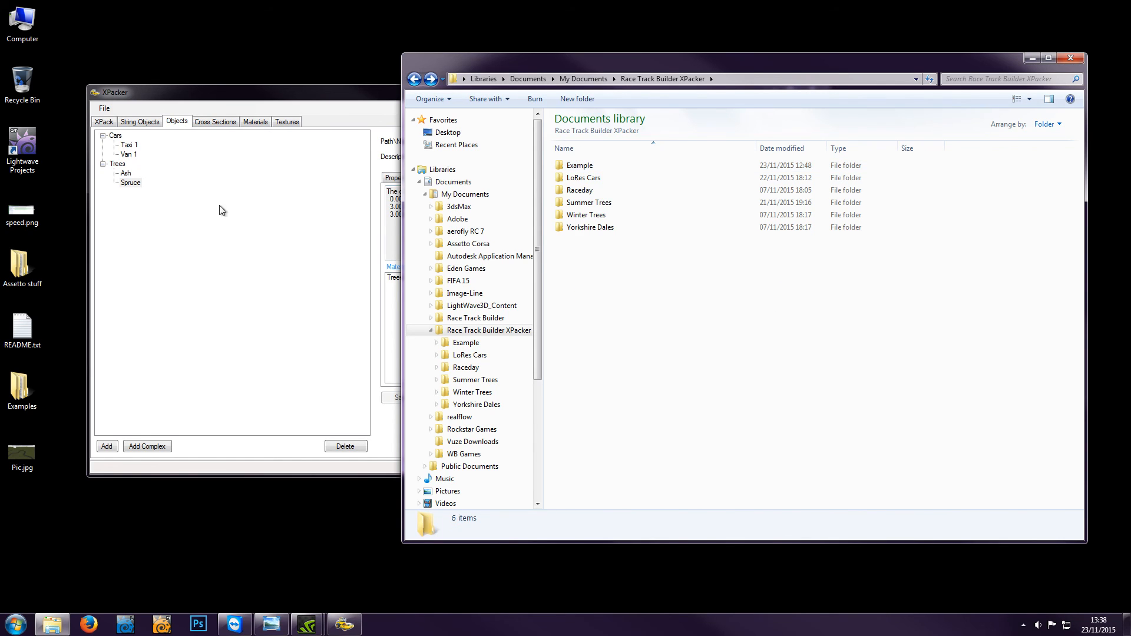
Open the XPacks folder inside My Documents\Race Track Builder to view the existing XPack archives
click(106, 109)
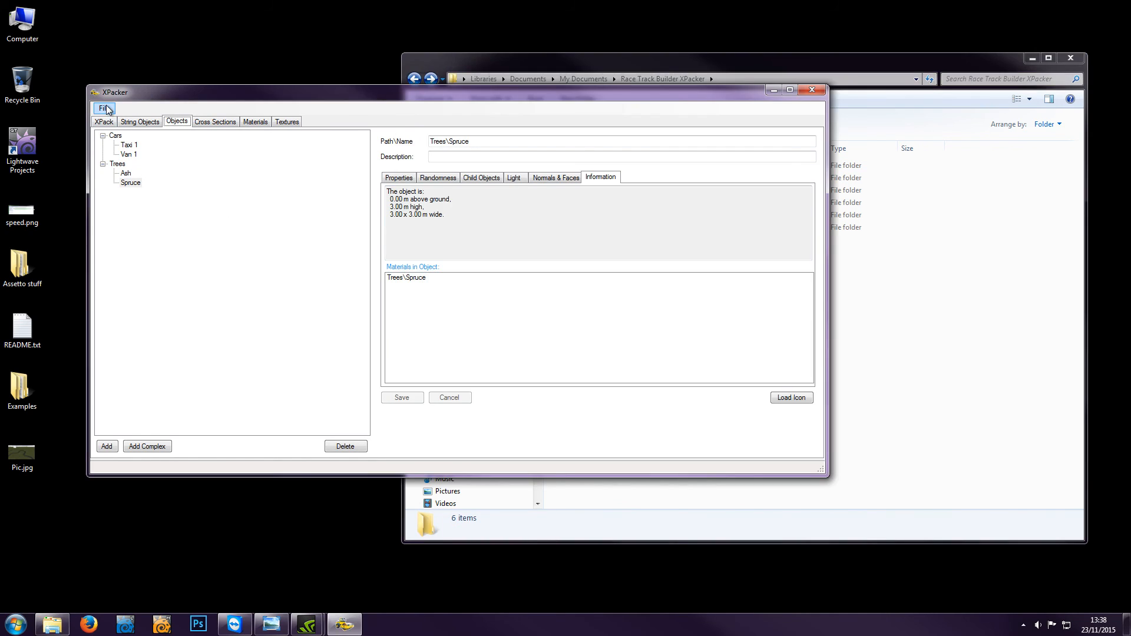
click(872, 70)
key(alt+Left)
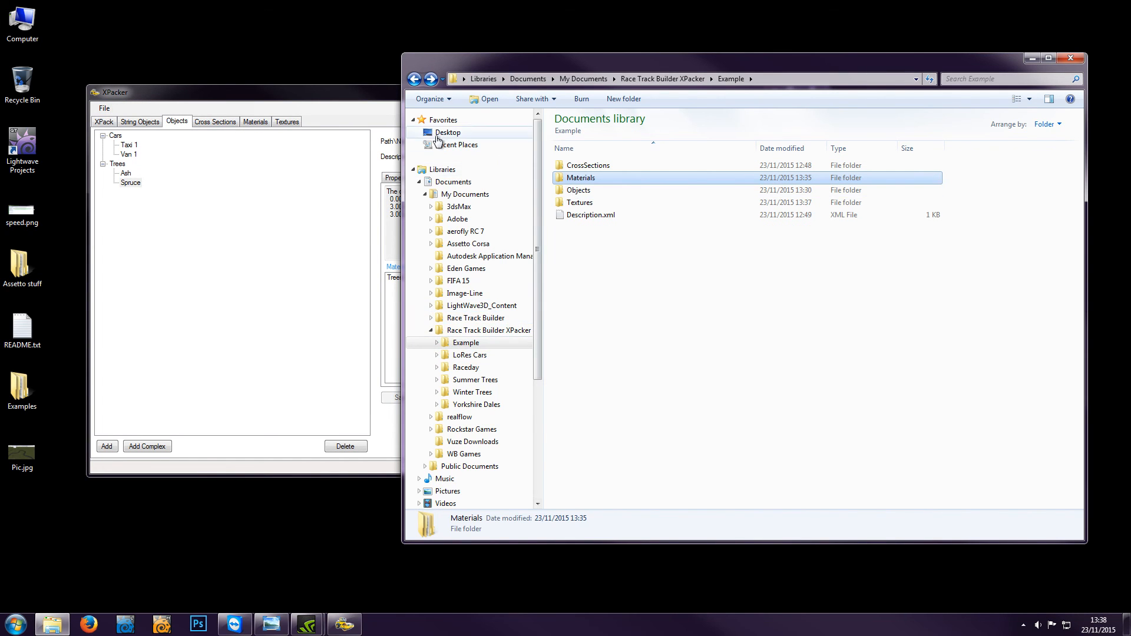
click(465, 195)
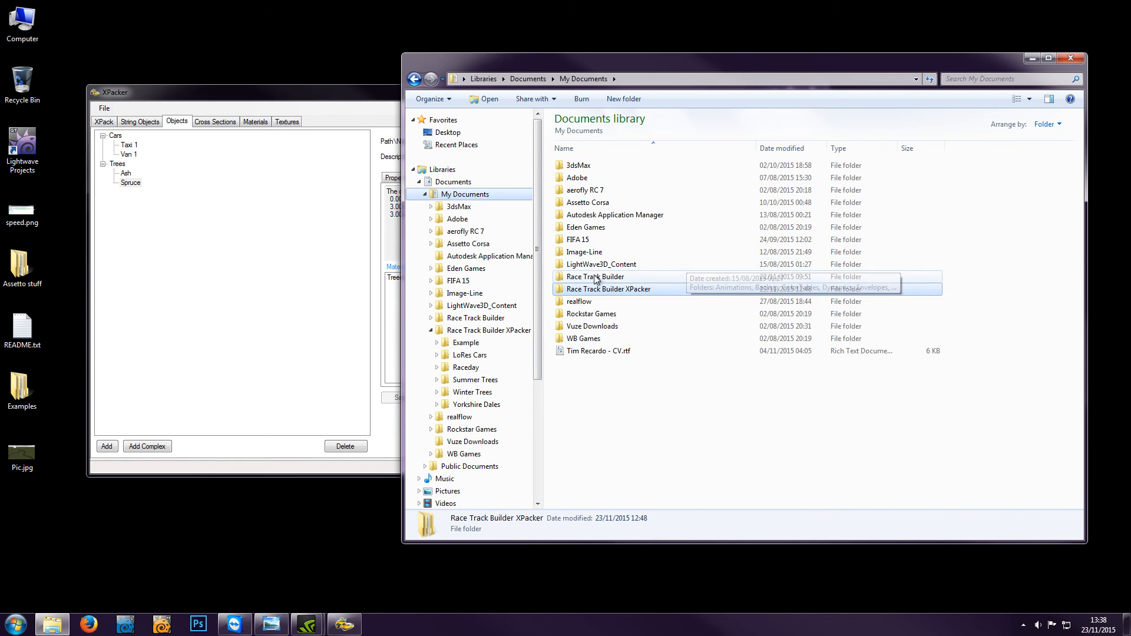
double_click(594, 279)
double_click(569, 204)
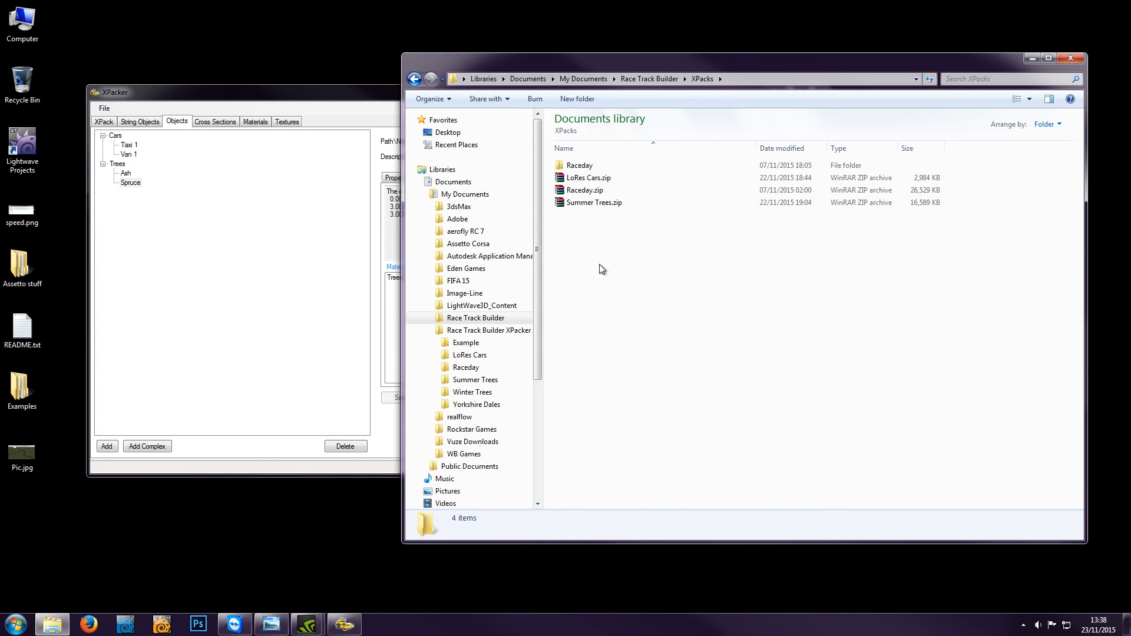
key(BackSpace)
key(BackSpace)
key(alt+Right)
key(alt+Right)
Switch to XPacker, arrange both windows so the XPacks folder stays visible, and zip the Example XPack to RTB as Example.zip
click(105, 109)
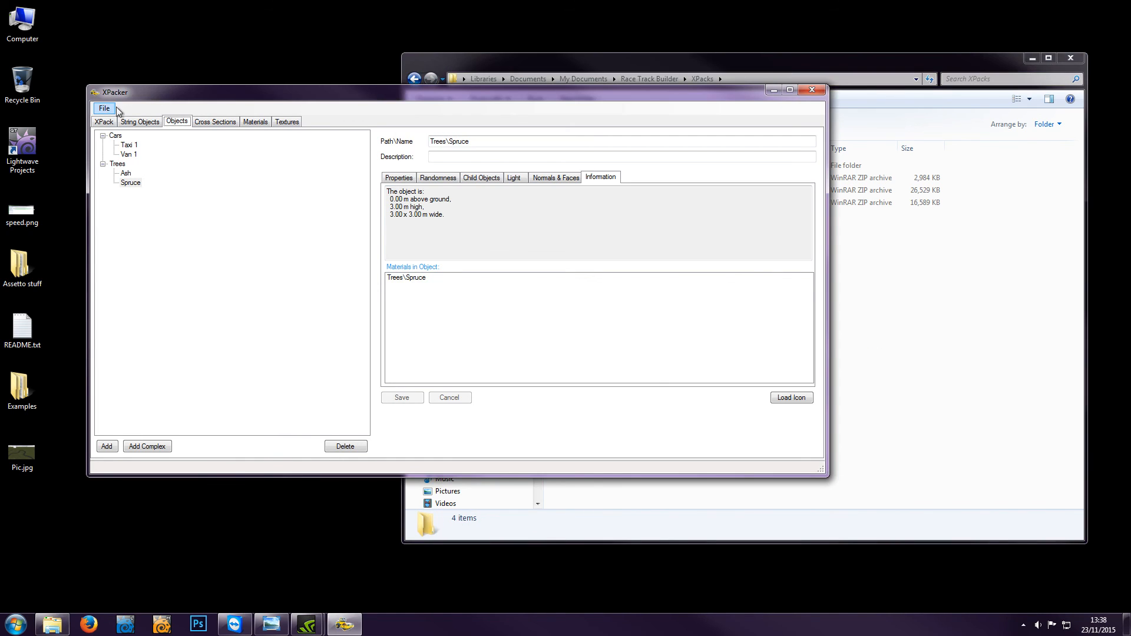
drag(316, 94, 313, 210)
drag(666, 68, 685, 16)
click(296, 209)
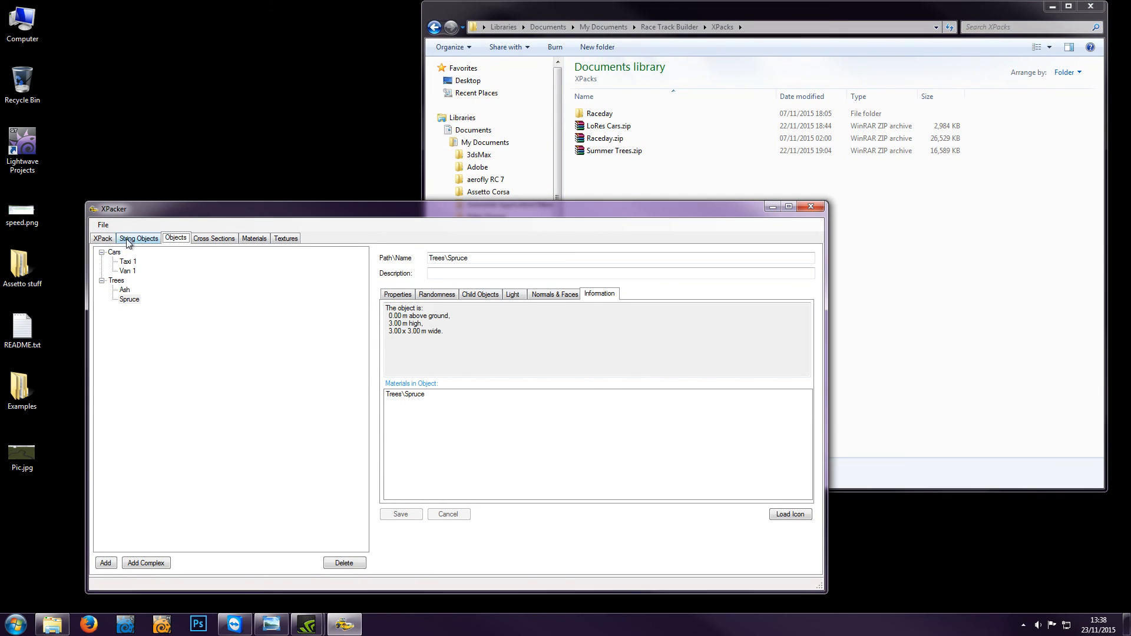
click(103, 225)
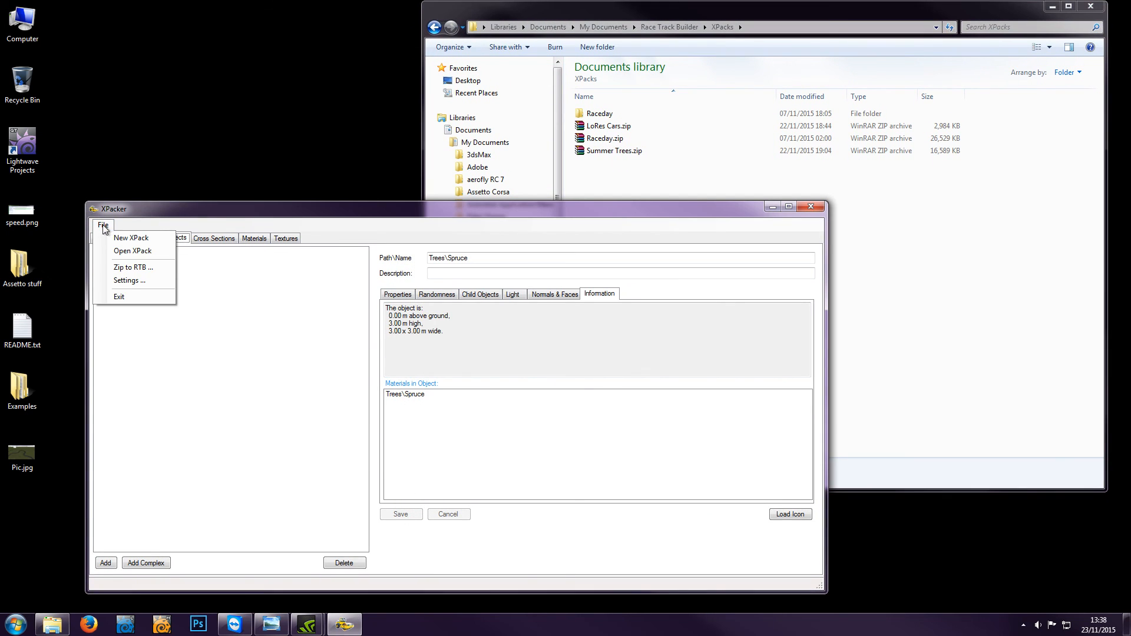
click(131, 268)
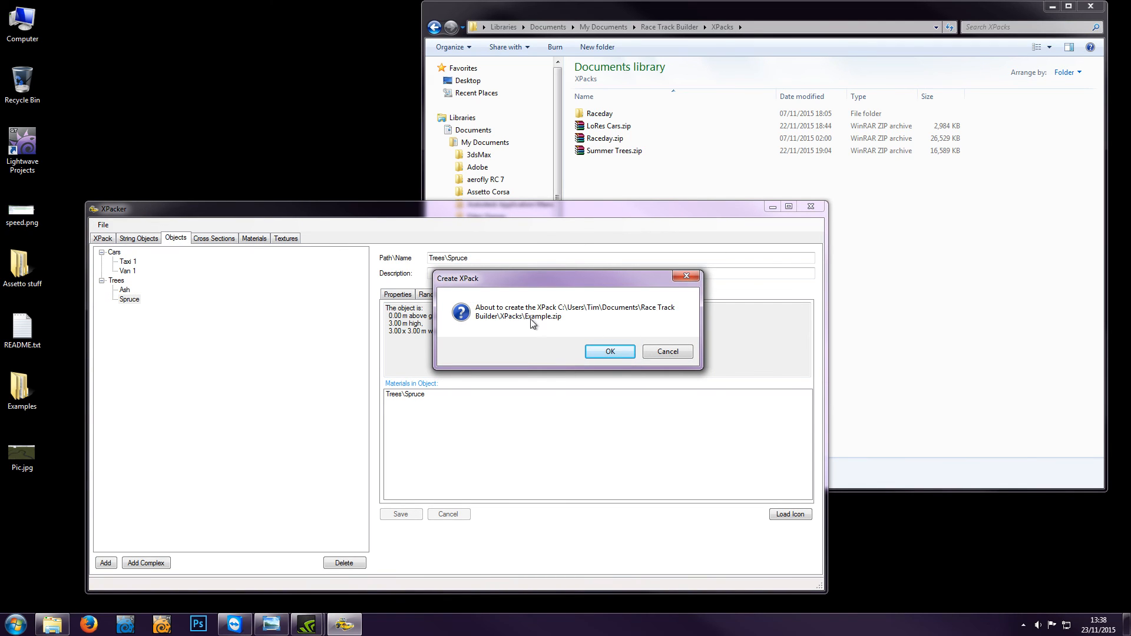
click(609, 352)
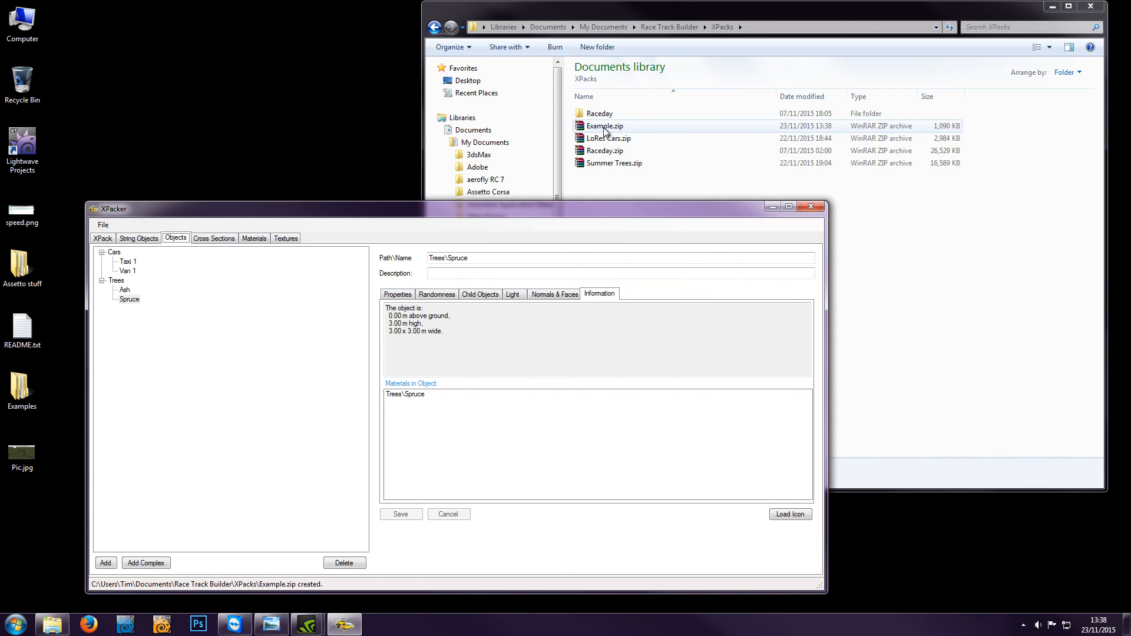
Close XPacker and launch Race Track Builder through Steam
drag(515, 211, 524, 106)
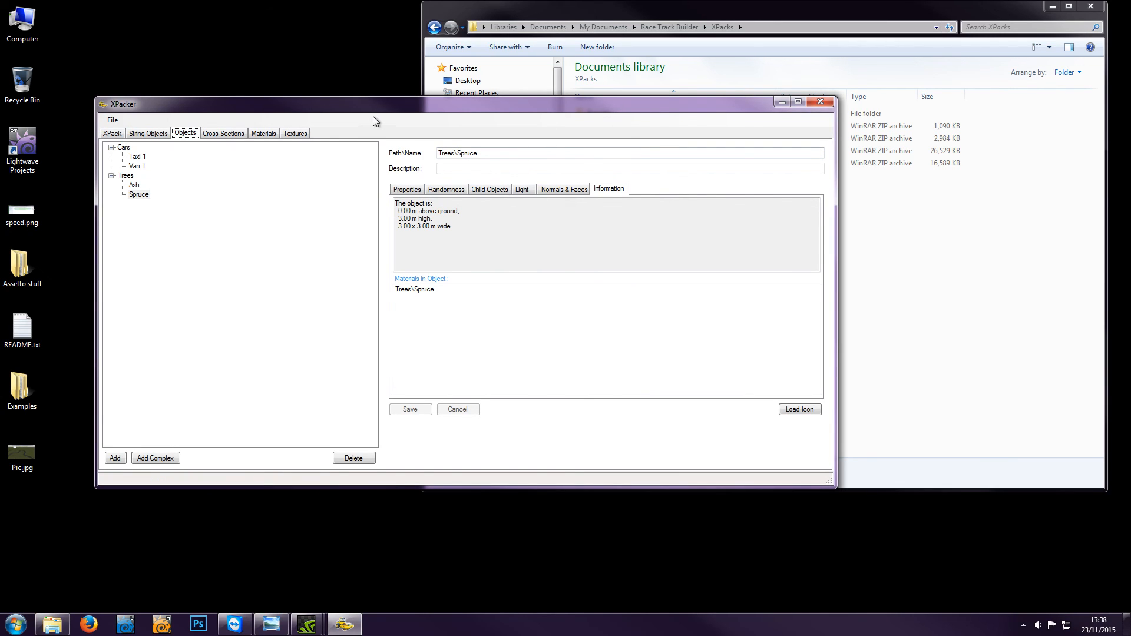
click(820, 102)
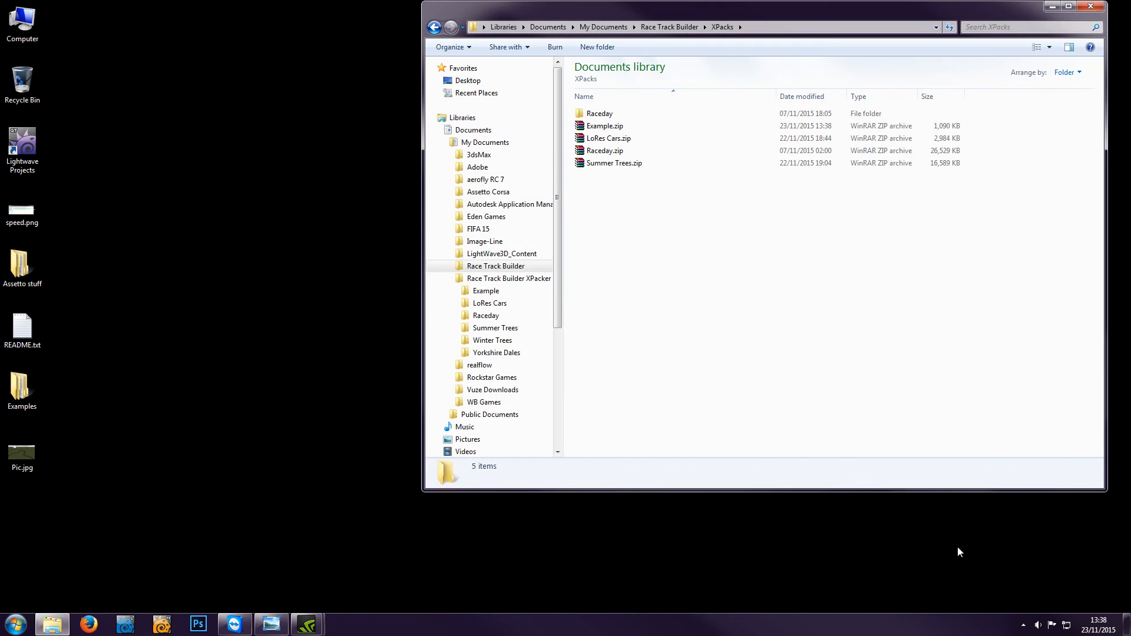
click(1023, 625)
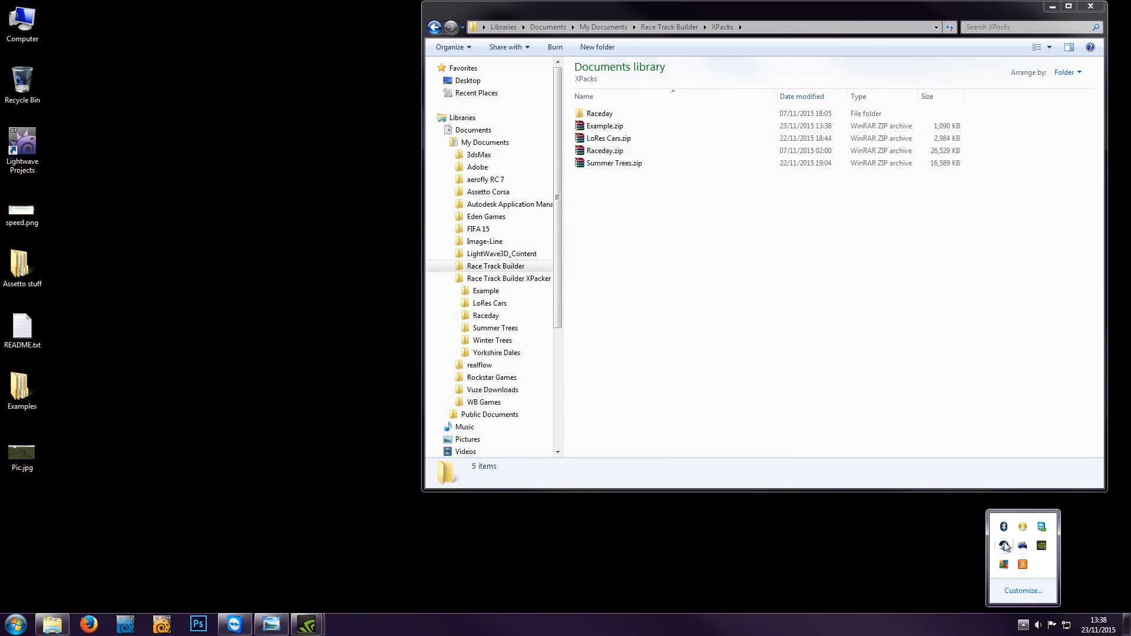
right_click(1004, 545)
click(1025, 331)
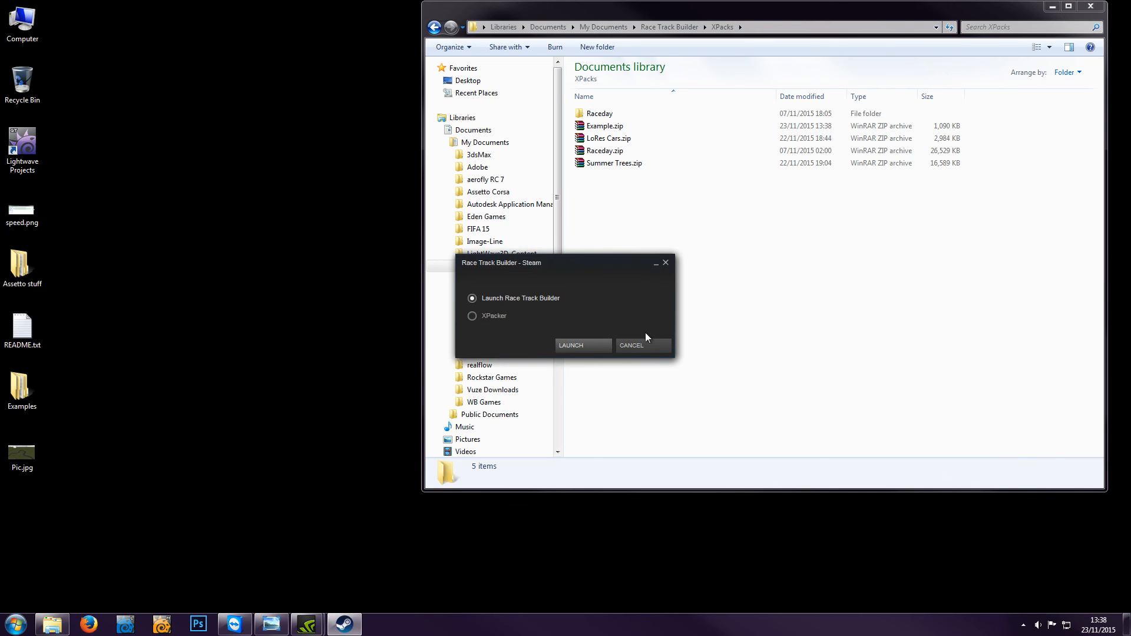
click(571, 347)
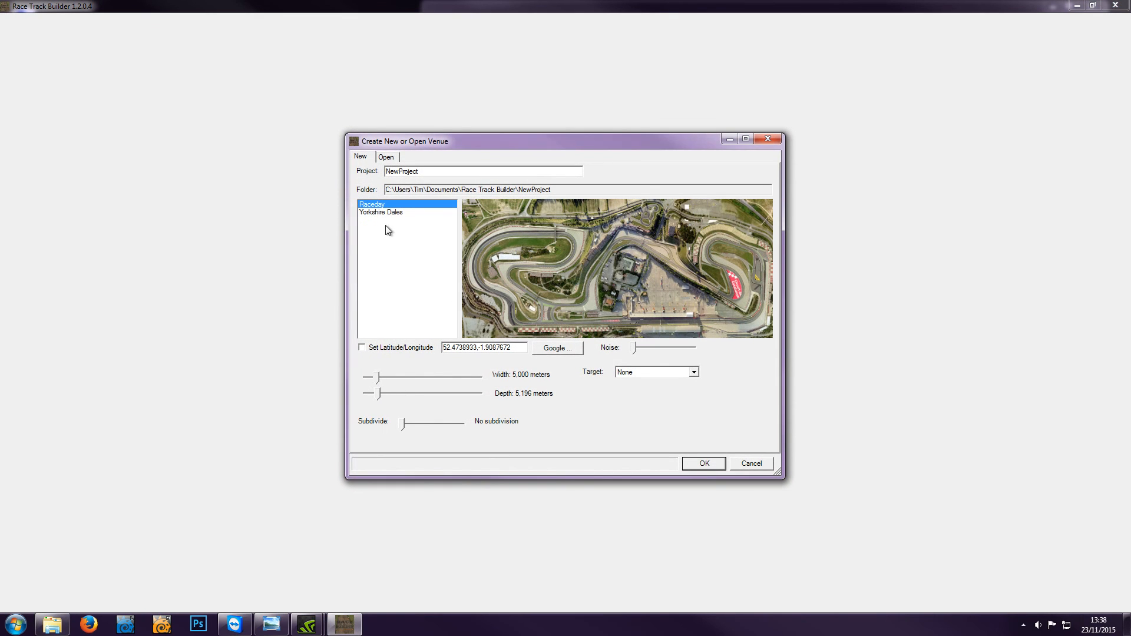
Create a new Raceday venue project named Example, 2,000 m wide and 1,732 m deep, subdivided to level 1
drag(422, 172, 369, 173)
text(Example)
drag(379, 374, 345, 395)
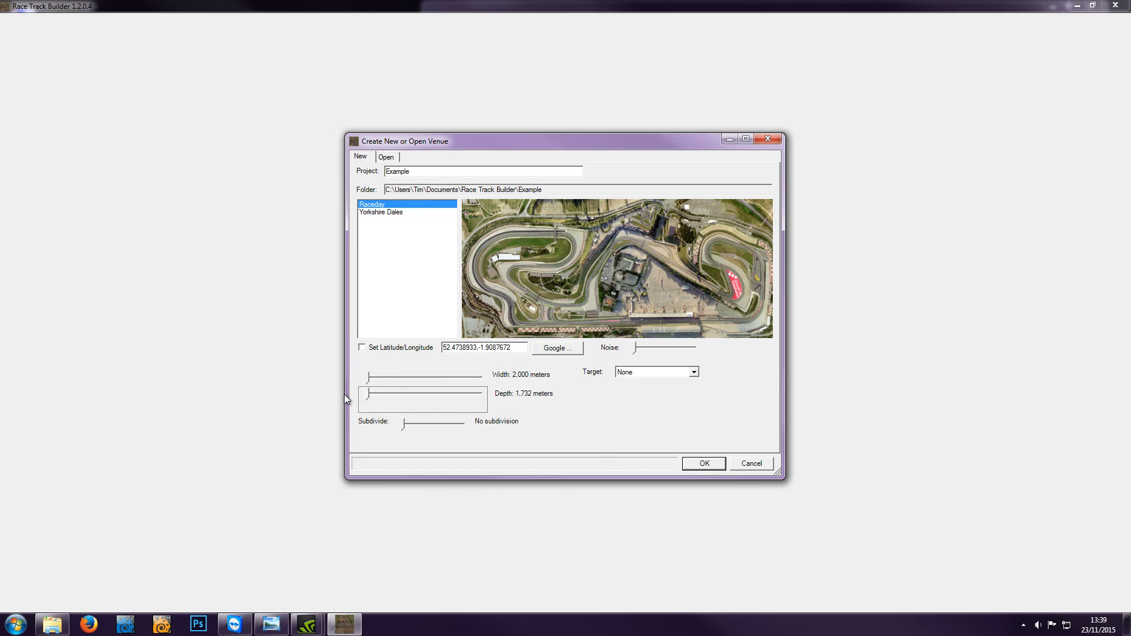
drag(404, 423, 456, 427)
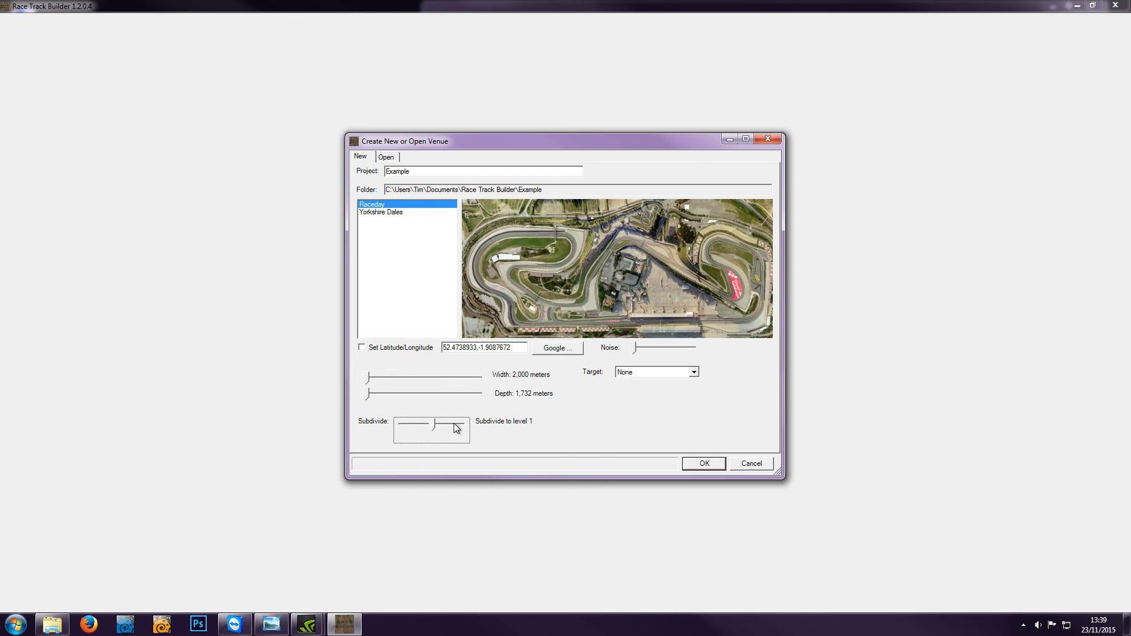
click(704, 464)
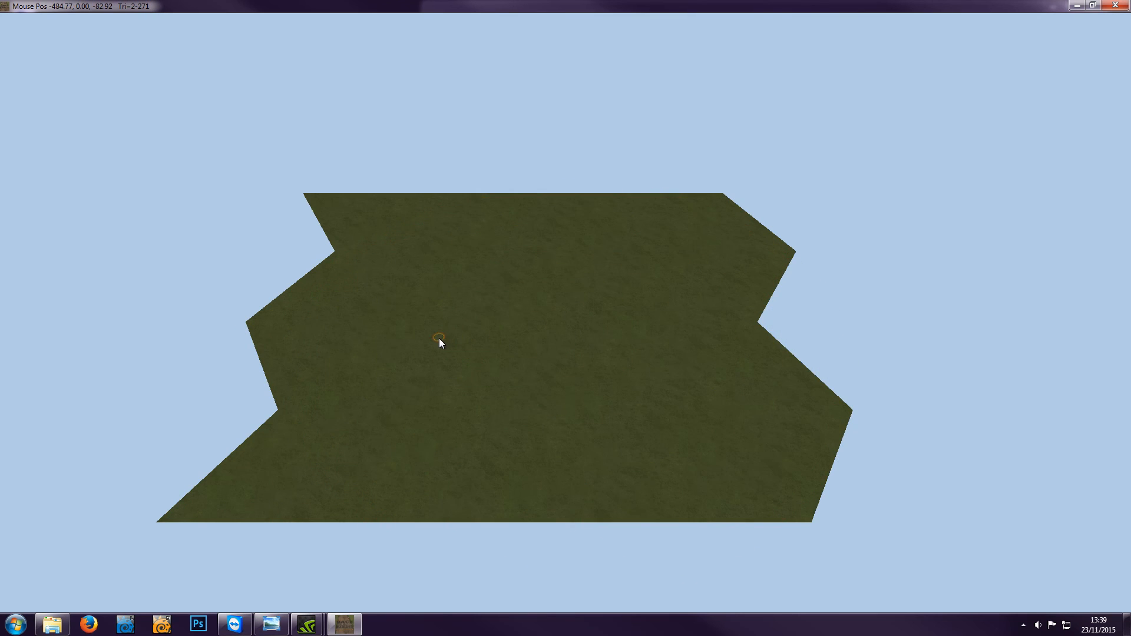
Show the terrain wireframe, paint the middle of the terrain with Subdivide Triangles on, and reduce the brush size to 6
mouse_move(222, 37)
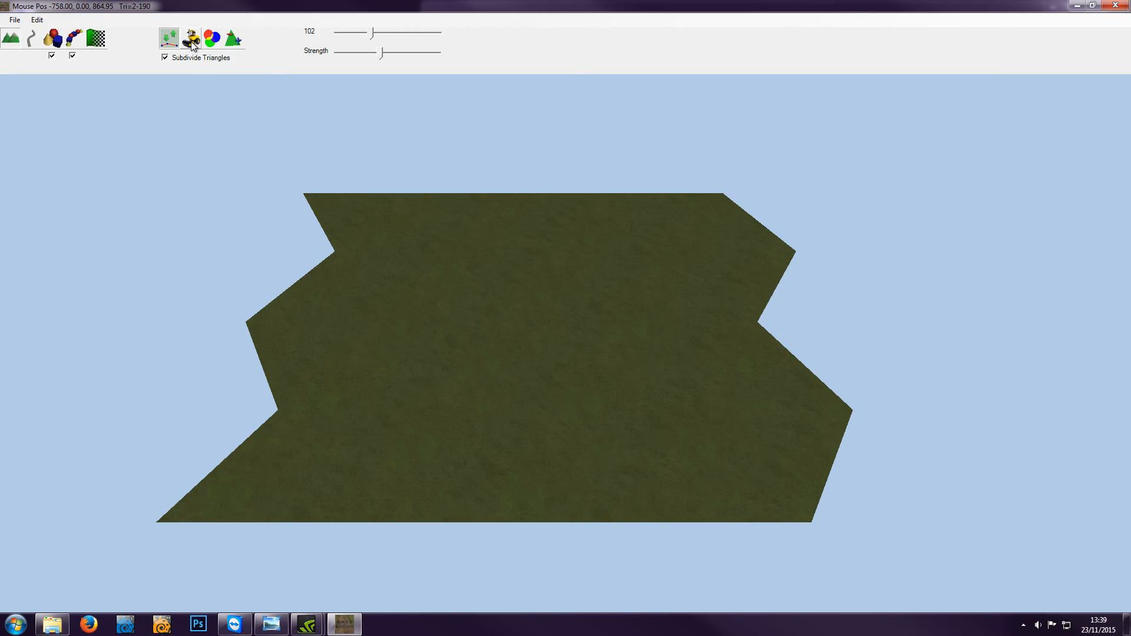
click(211, 41)
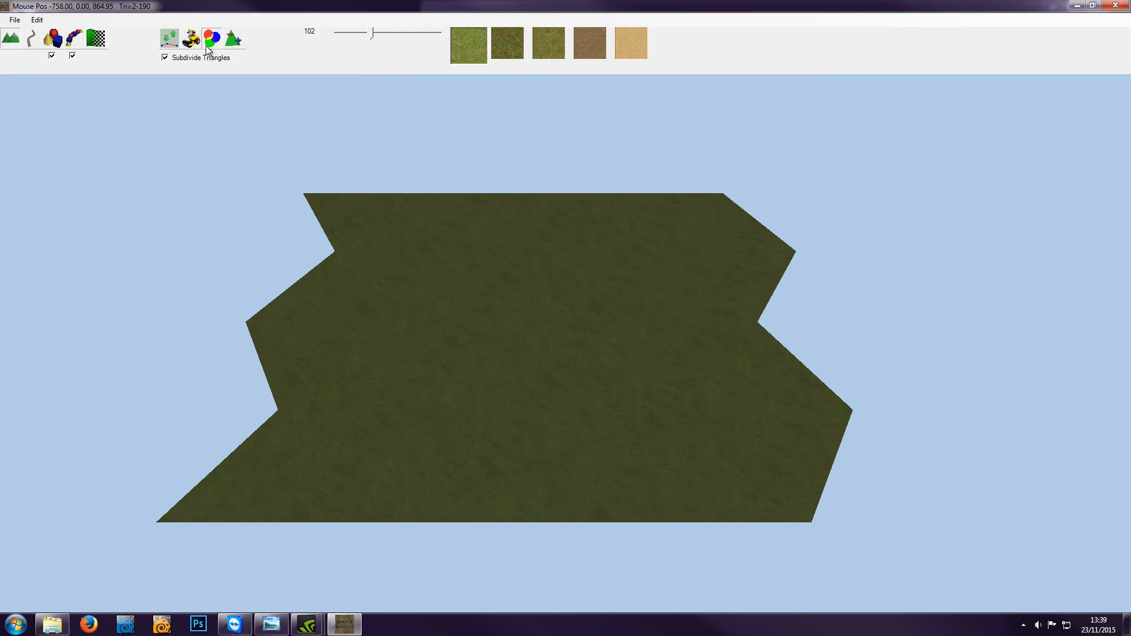
key(w)
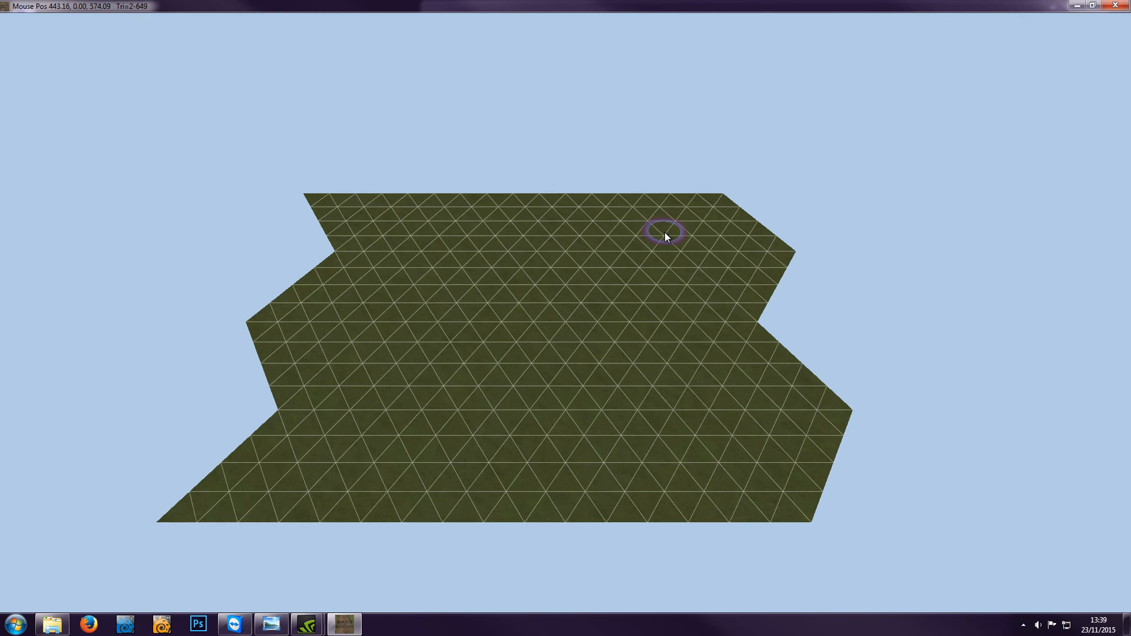
mouse_move(645, 261)
mouse_down()
mouse_move(440, 280)
mouse_move(424, 308)
mouse_move(588, 308)
mouse_move(451, 393)
mouse_move(408, 362)
mouse_move(653, 393)
mouse_move(534, 388)
mouse_move(519, 356)
mouse_up()
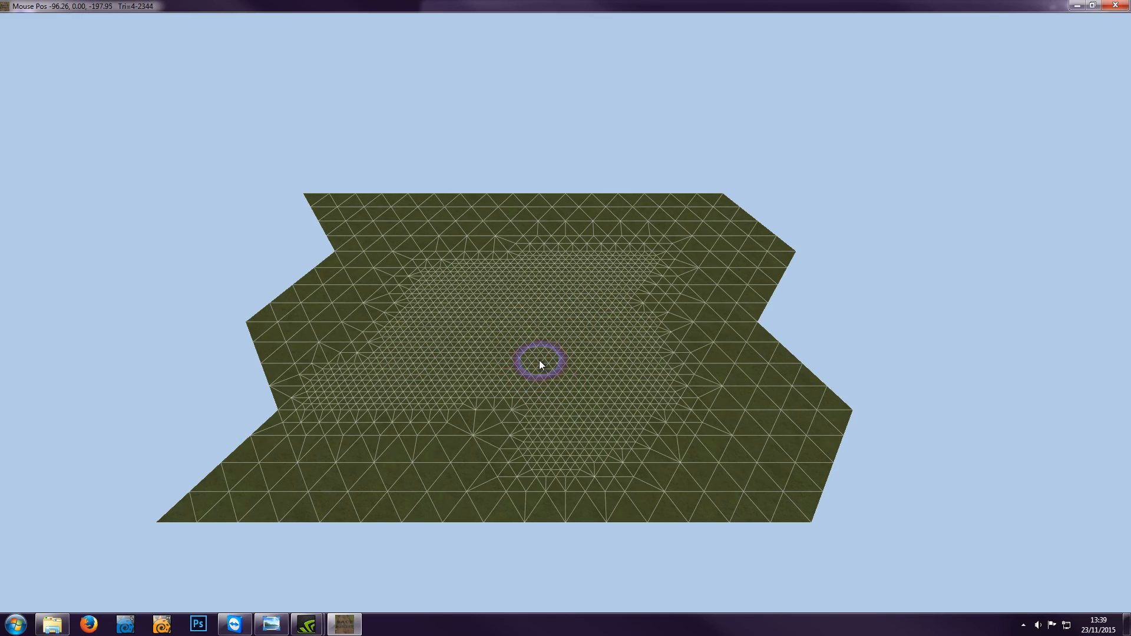
scroll(539, 359, up, 5)
scroll(489, 308, up, 4)
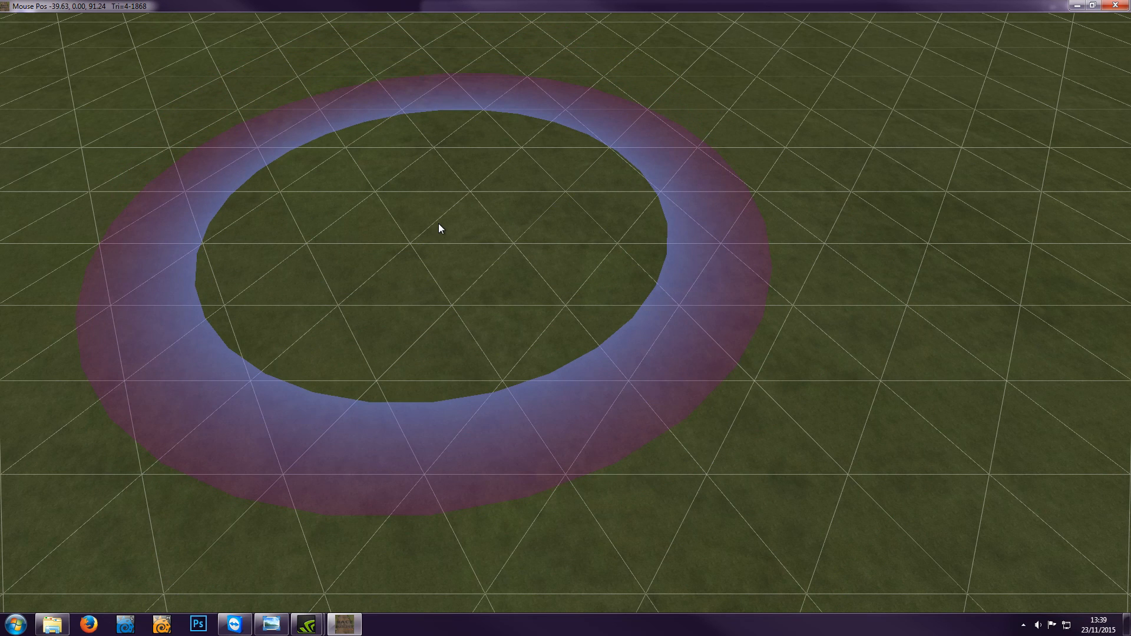
key(1)
mouse_move(294, 58)
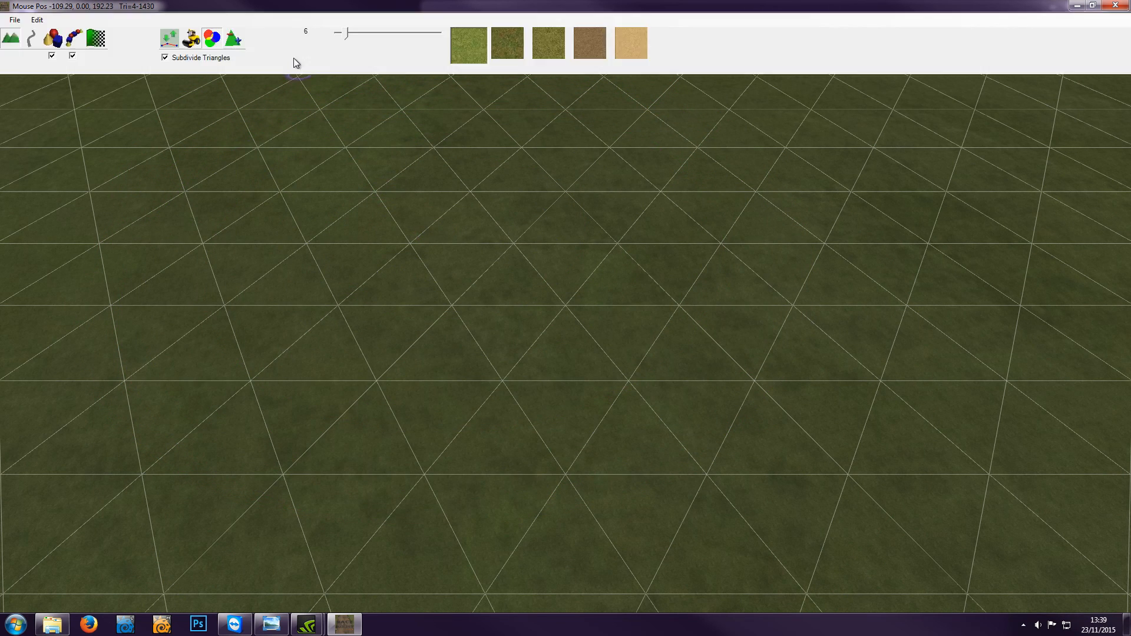
Switch to object editing, check the available object categories, and include the Example expansion pack in the venue's properties
click(52, 39)
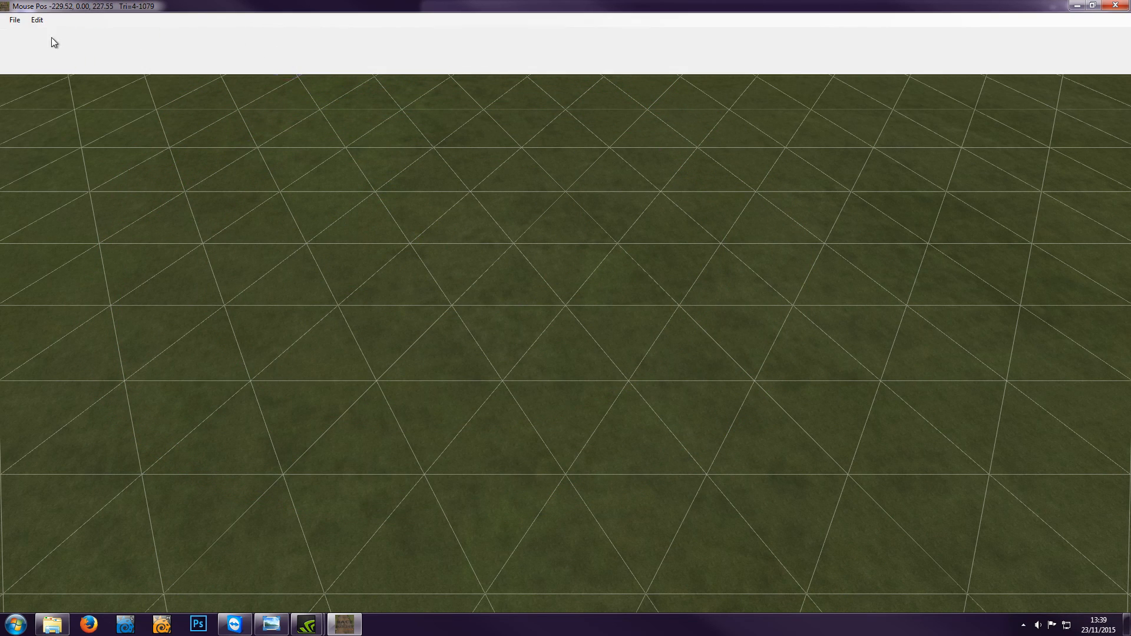
click(330, 57)
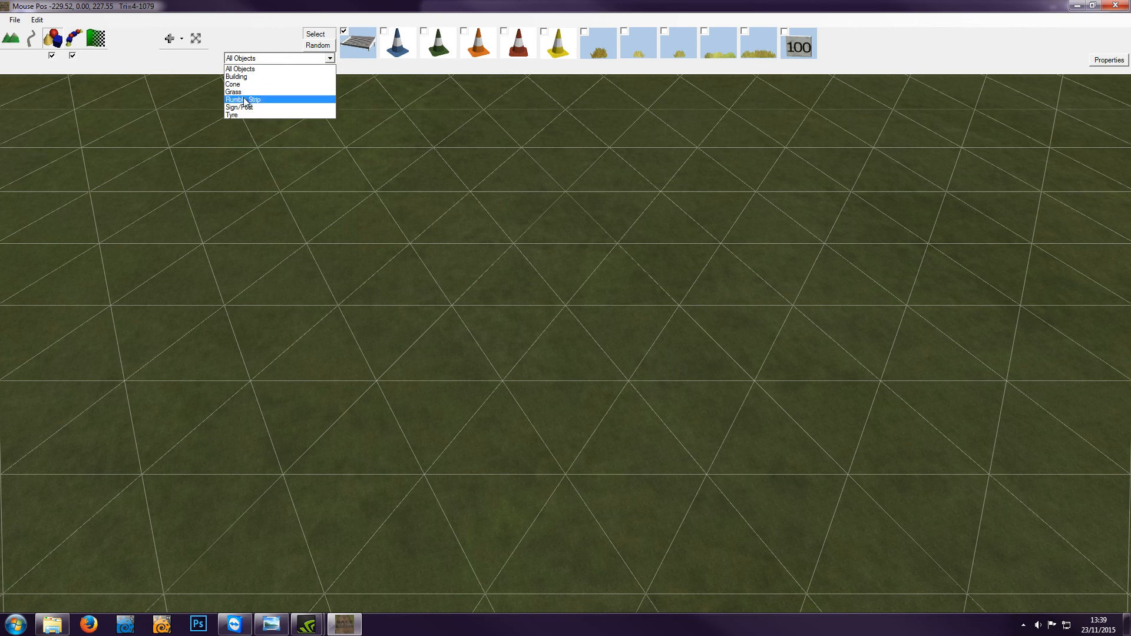
click(37, 20)
click(38, 20)
click(53, 45)
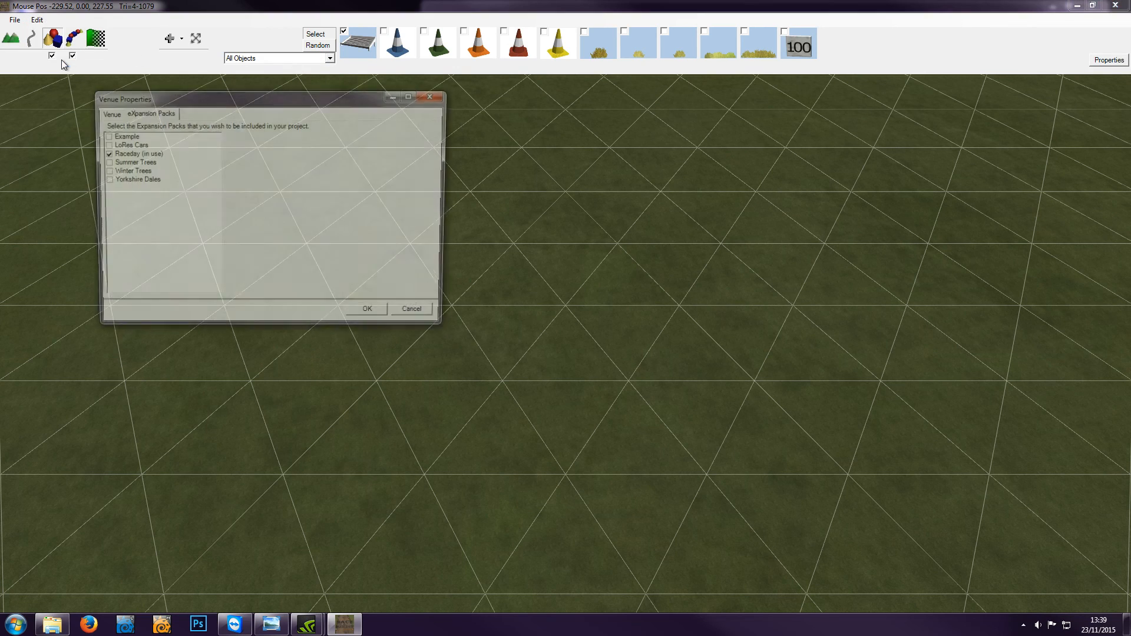
click(104, 138)
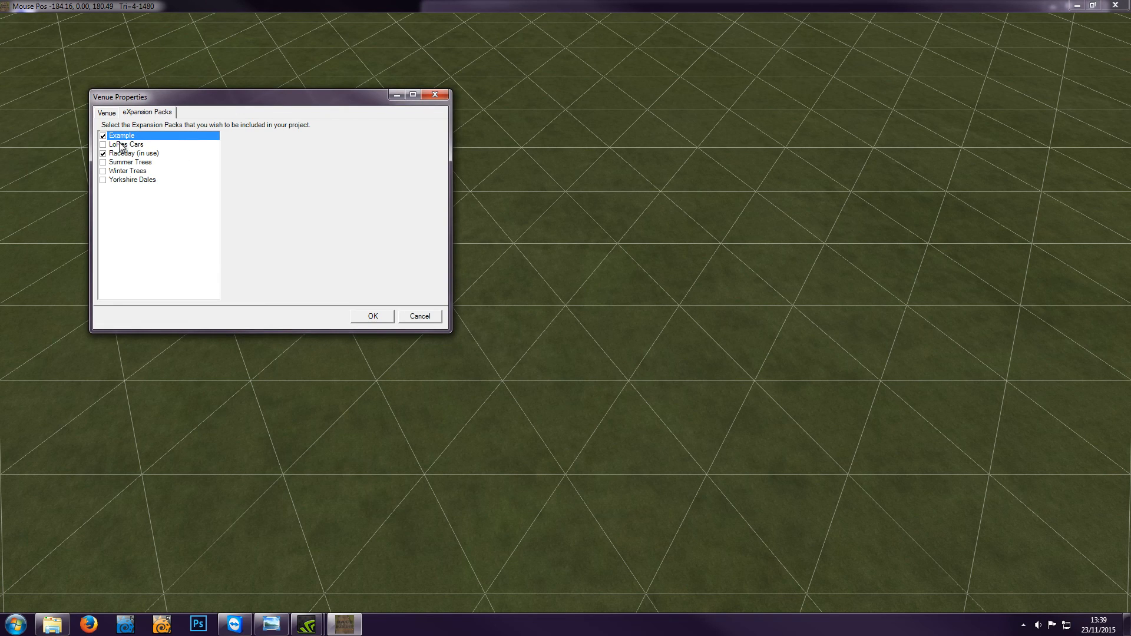
Preview the LoRes Cars, Raceday and Summer Trees packs, reselect Example, and accept the expansion pack selection
click(122, 146)
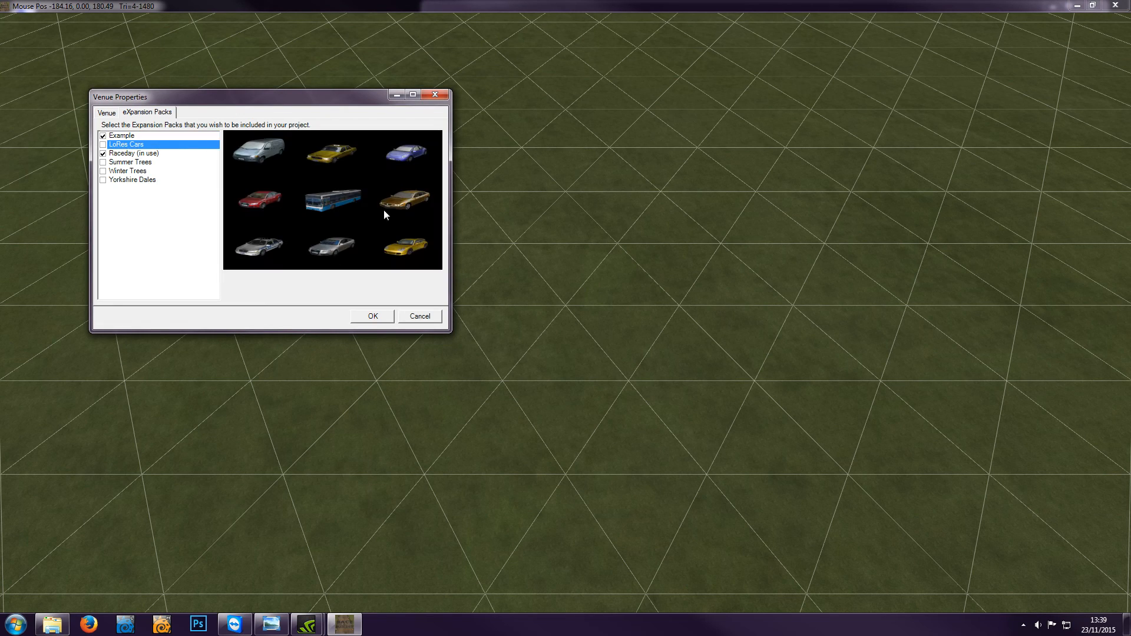
click(141, 154)
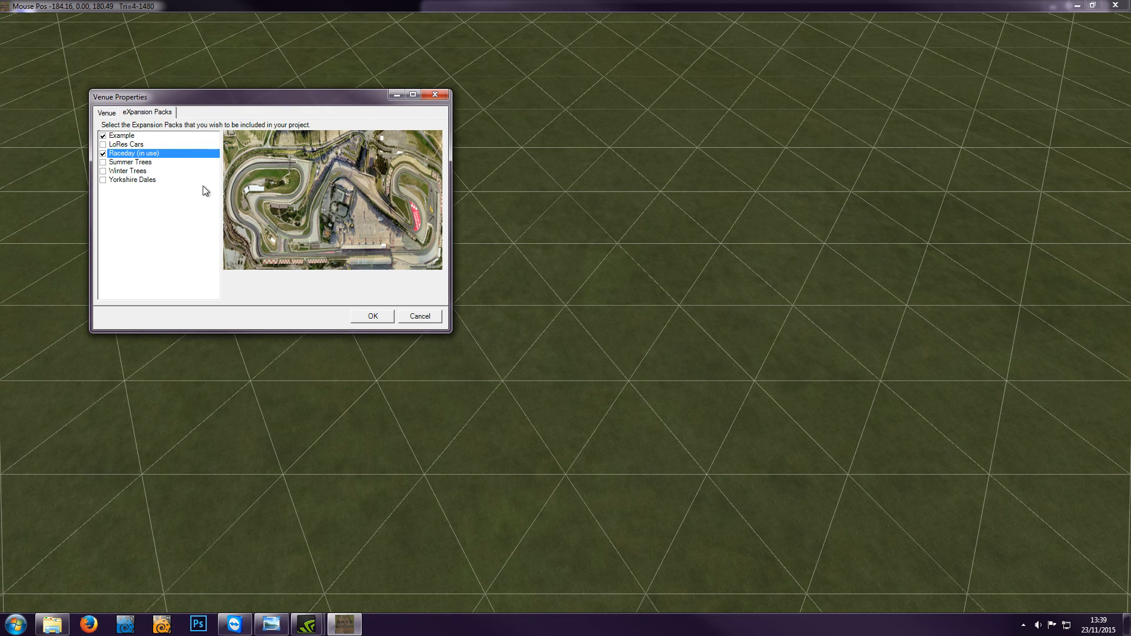
click(136, 162)
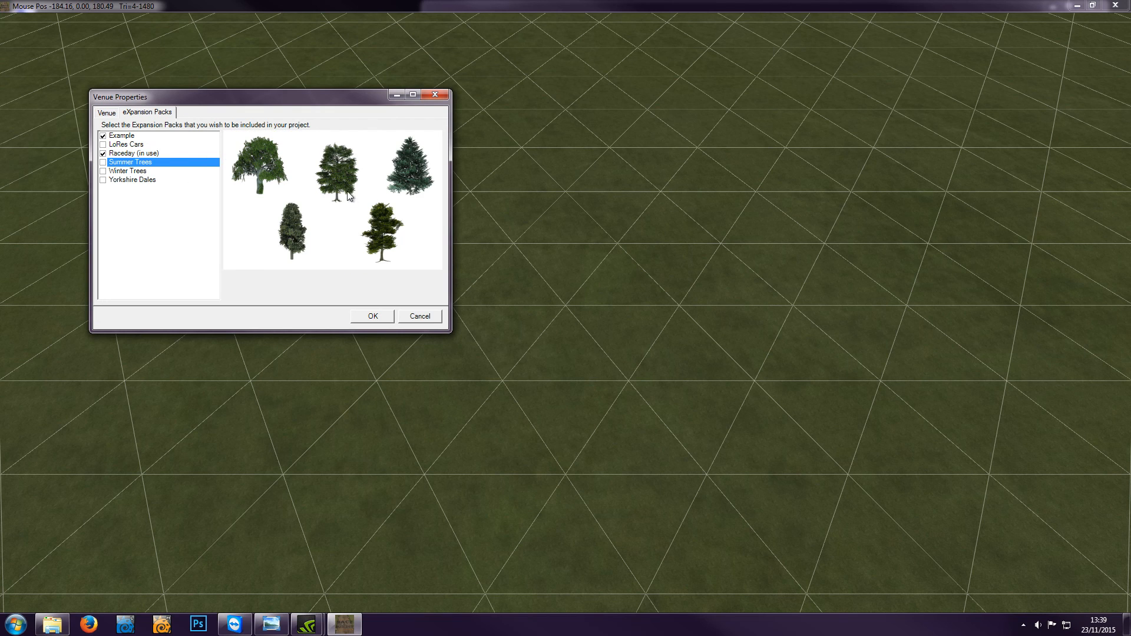
click(116, 138)
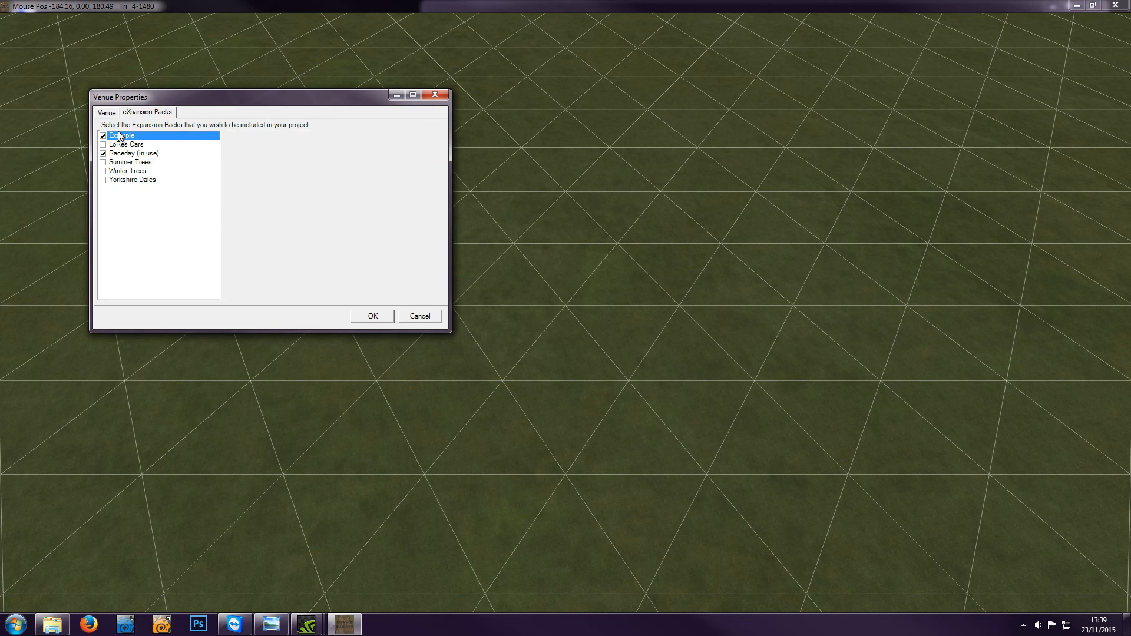
click(369, 317)
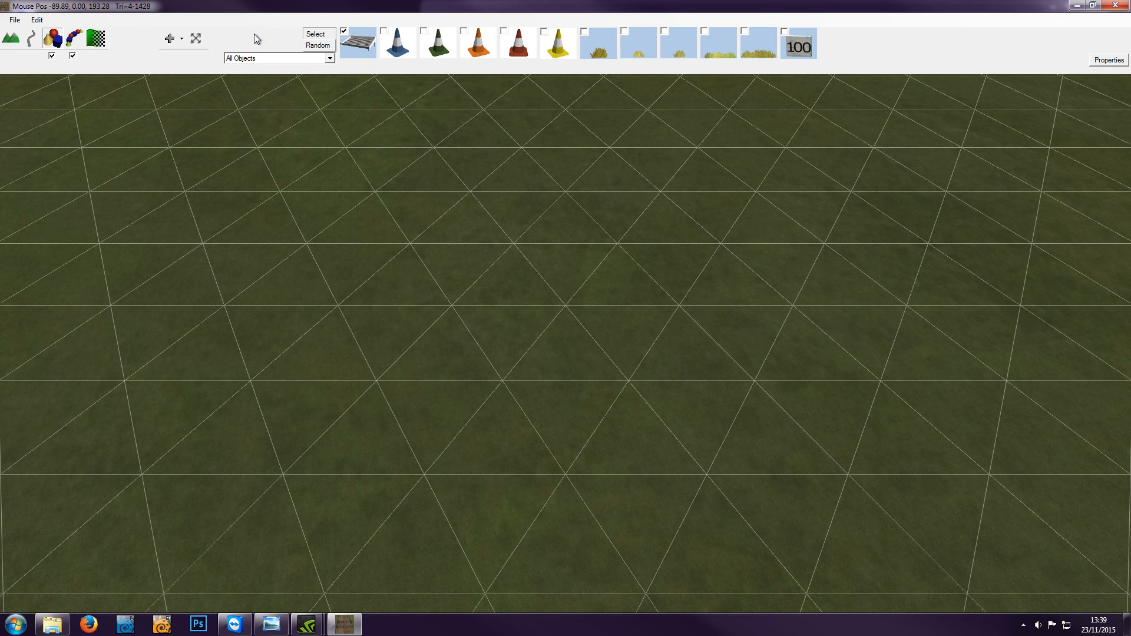
Filter the objects to the Not Trees category and place the ash and the spruce near the middle of the terrain
click(330, 59)
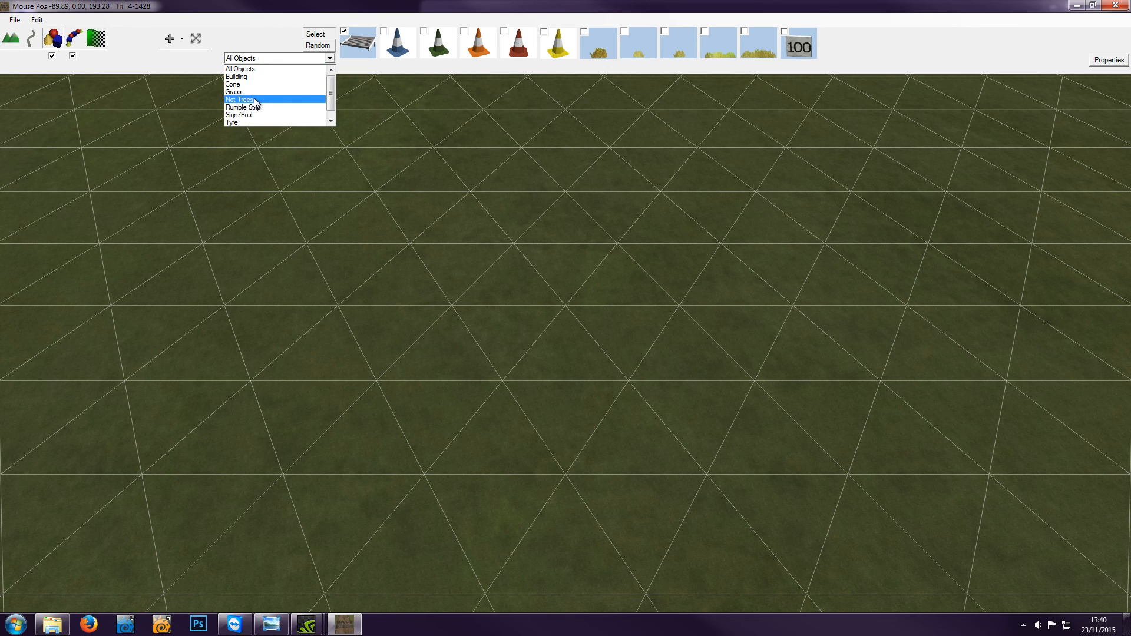
scroll(335, 100, down, 1)
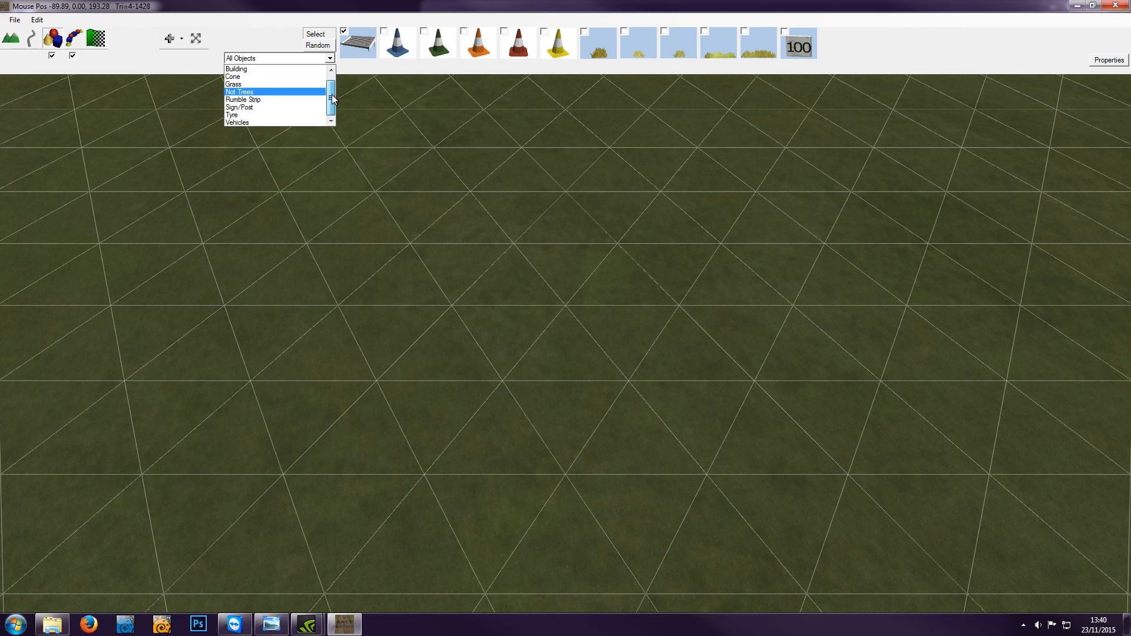
click(249, 93)
mouse_move(299, 61)
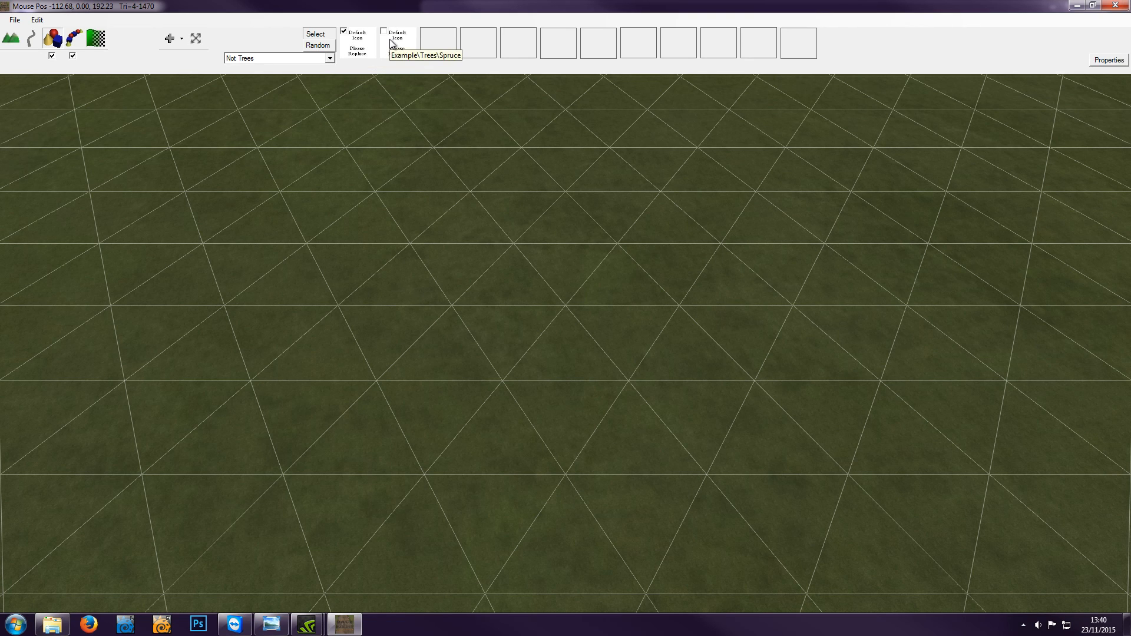
click(174, 41)
click(195, 60)
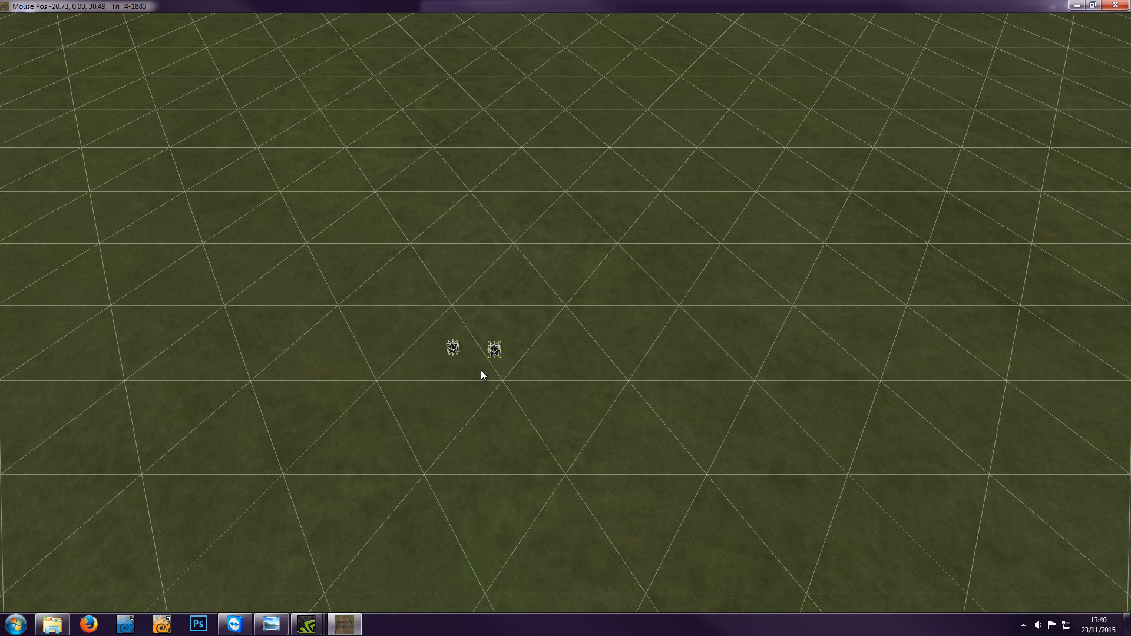
Hide the wireframe and examine the two placed trees up close from a low side angle
scroll(465, 369, up, 3)
middle_drag(294, 442, 533, 355)
scroll(509, 382, up, 3)
scroll(505, 391, up, 1)
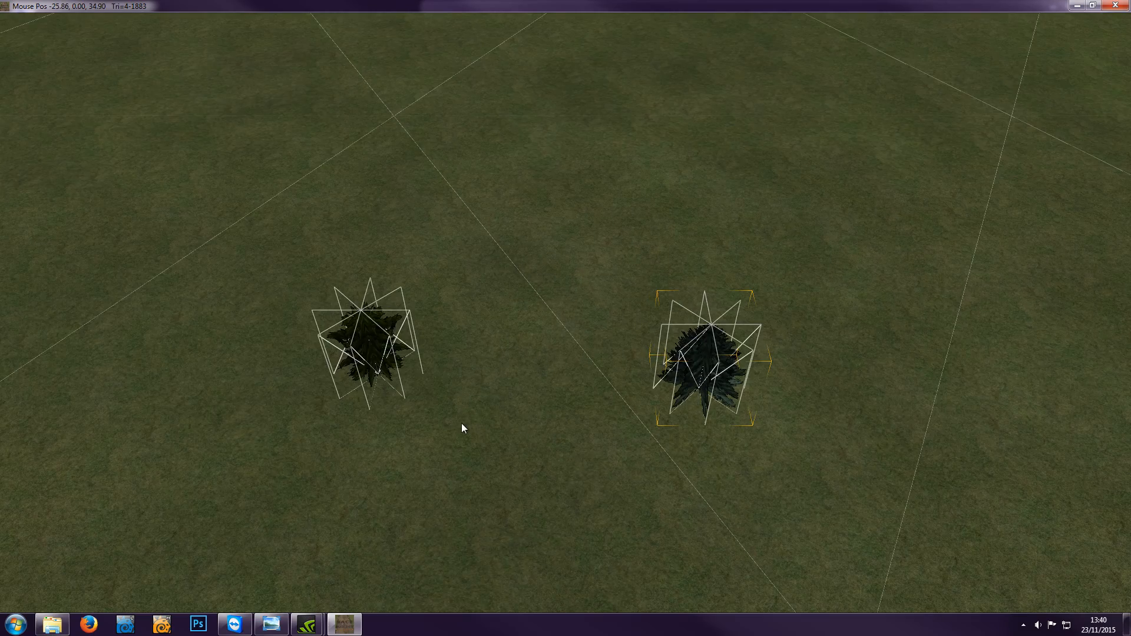
scroll(464, 421, up, 1)
key(w)
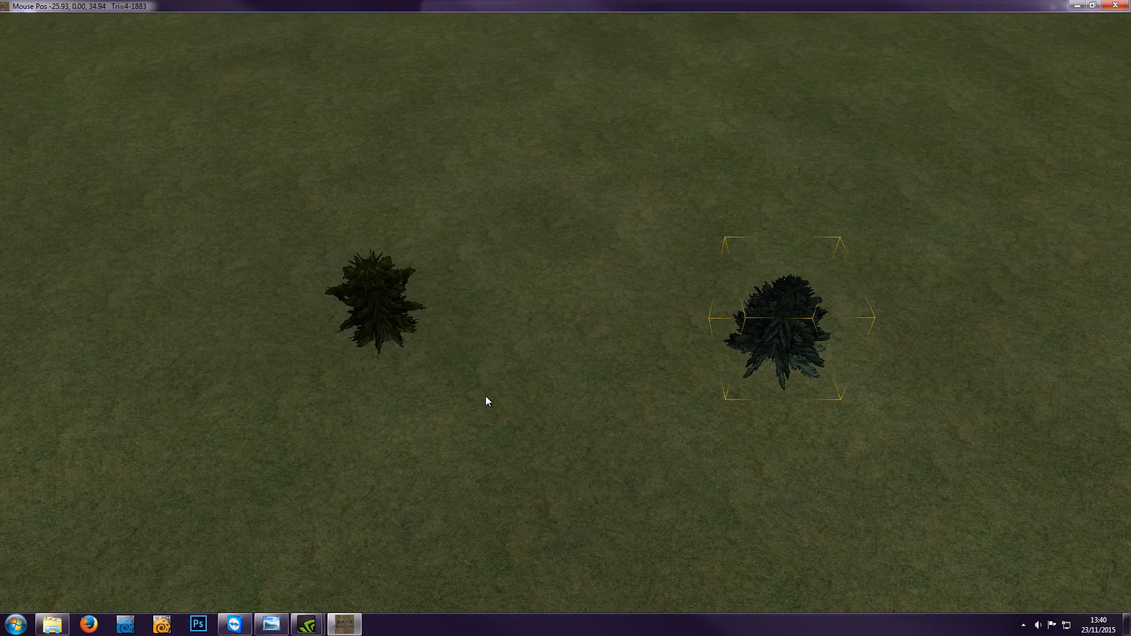
right_drag(527, 376, 171, 277)
mouse_move(218, 22)
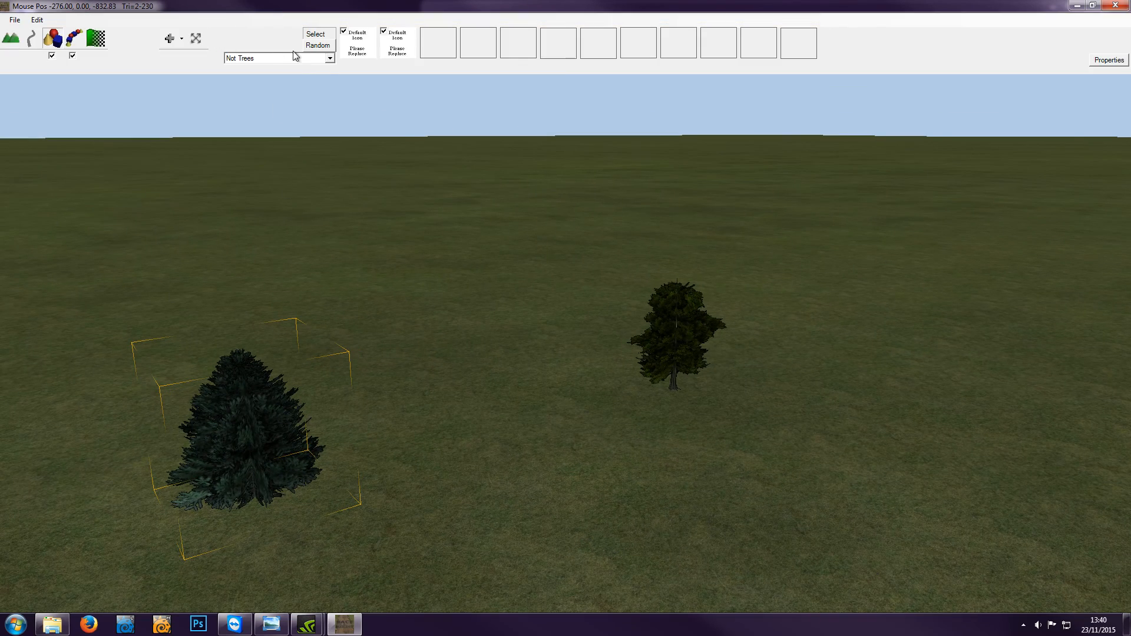
Filter the objects to the Vehicles category and place the taxi and the van between the two trees
click(329, 59)
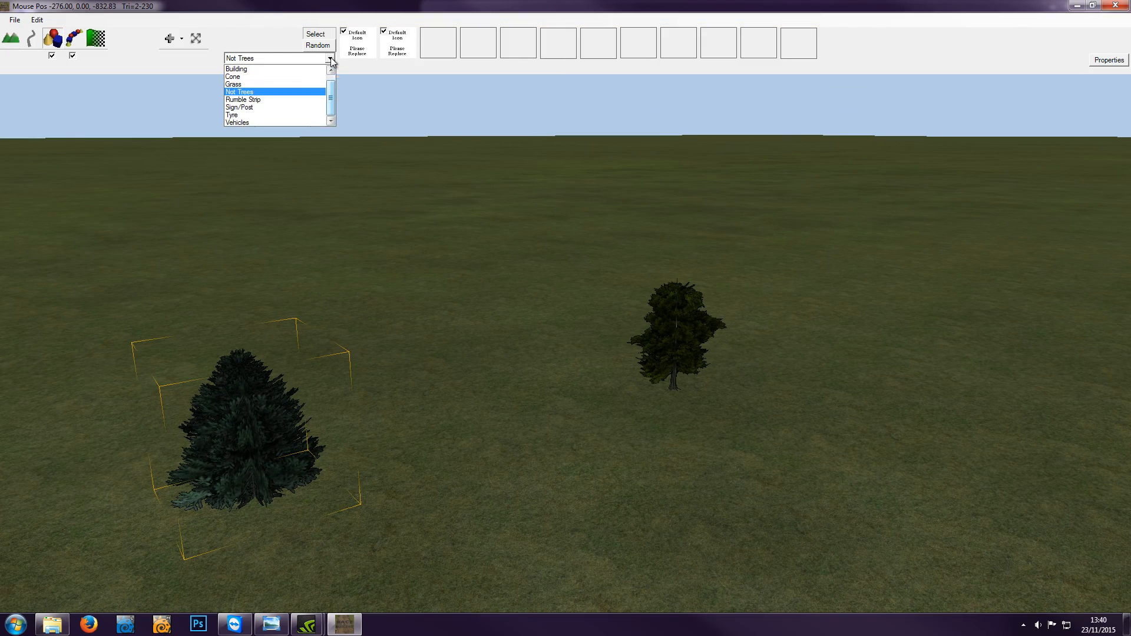
click(256, 121)
mouse_move(284, 27)
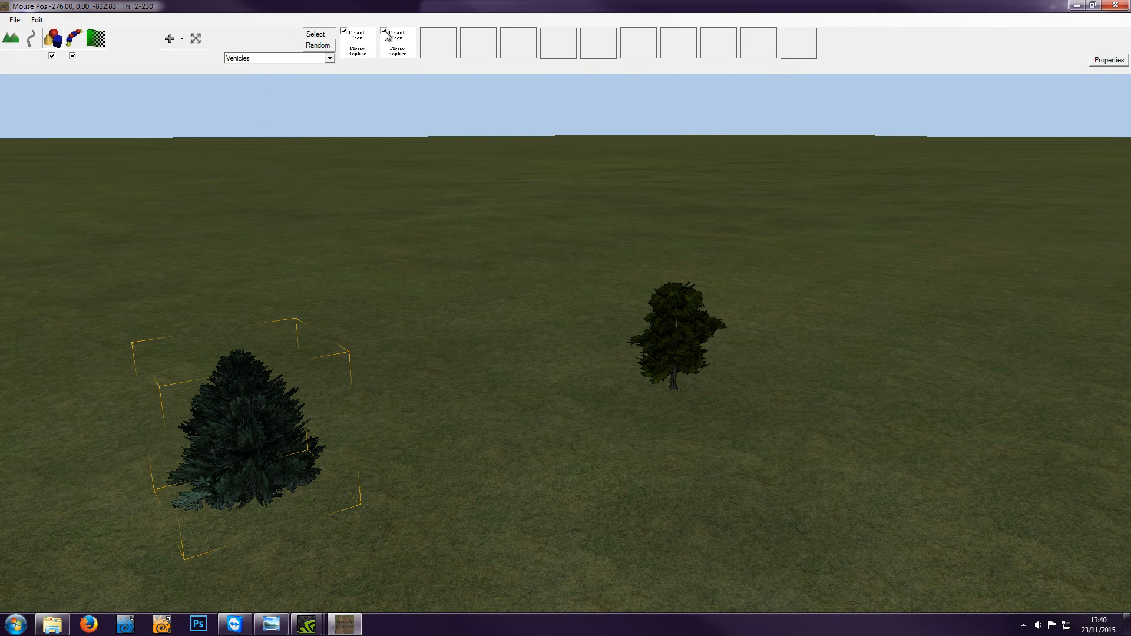
click(495, 403)
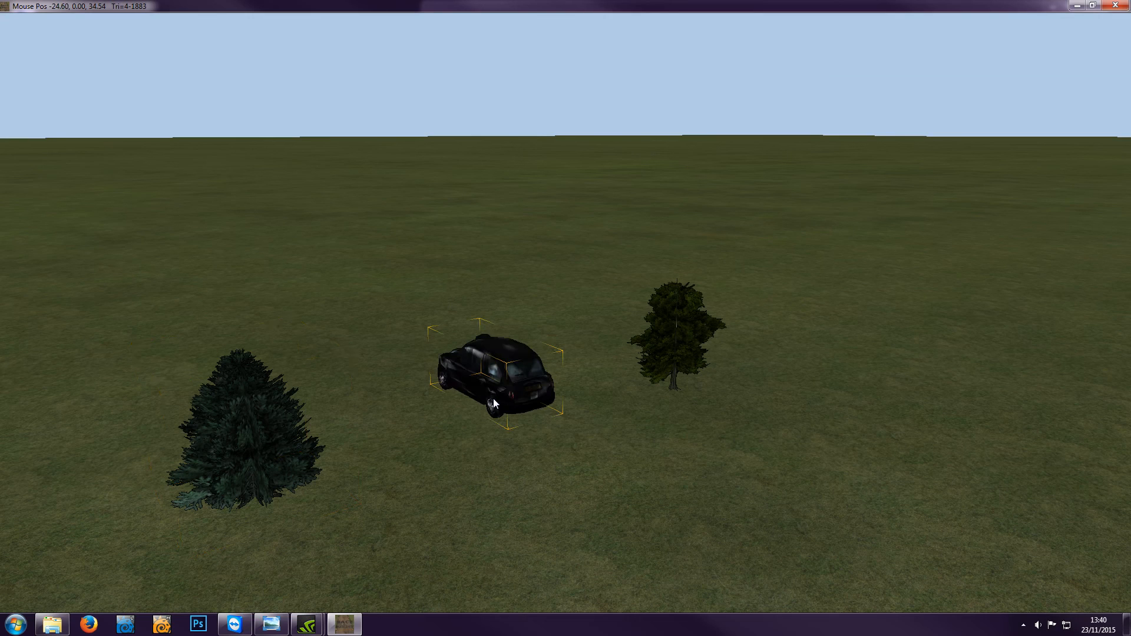
key(2)
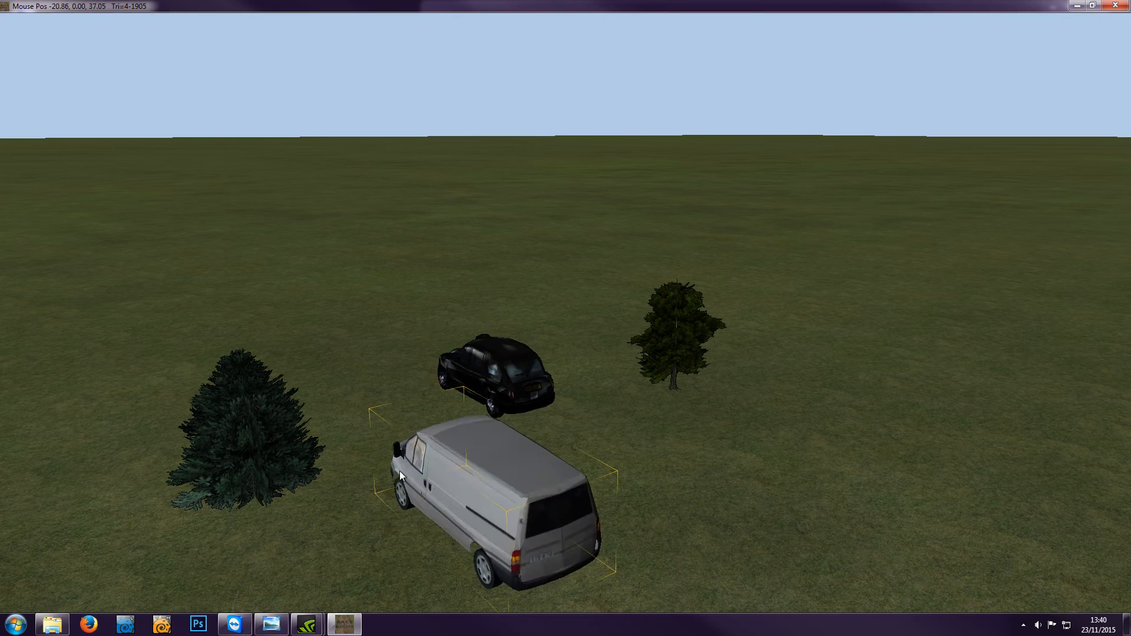
Examine the placed taxi, van and trees from several angles and distances
middle_drag(401, 470, 519, 466)
scroll(514, 464, up, 5)
scroll(504, 472, down, 4)
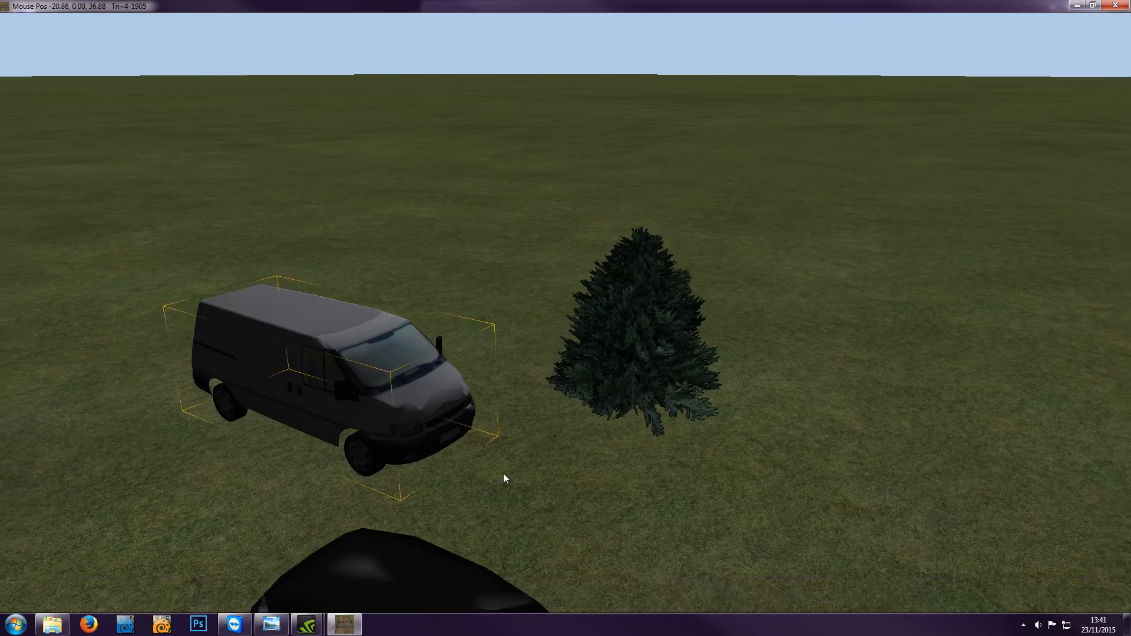
middle_drag(518, 358, 326, 411)
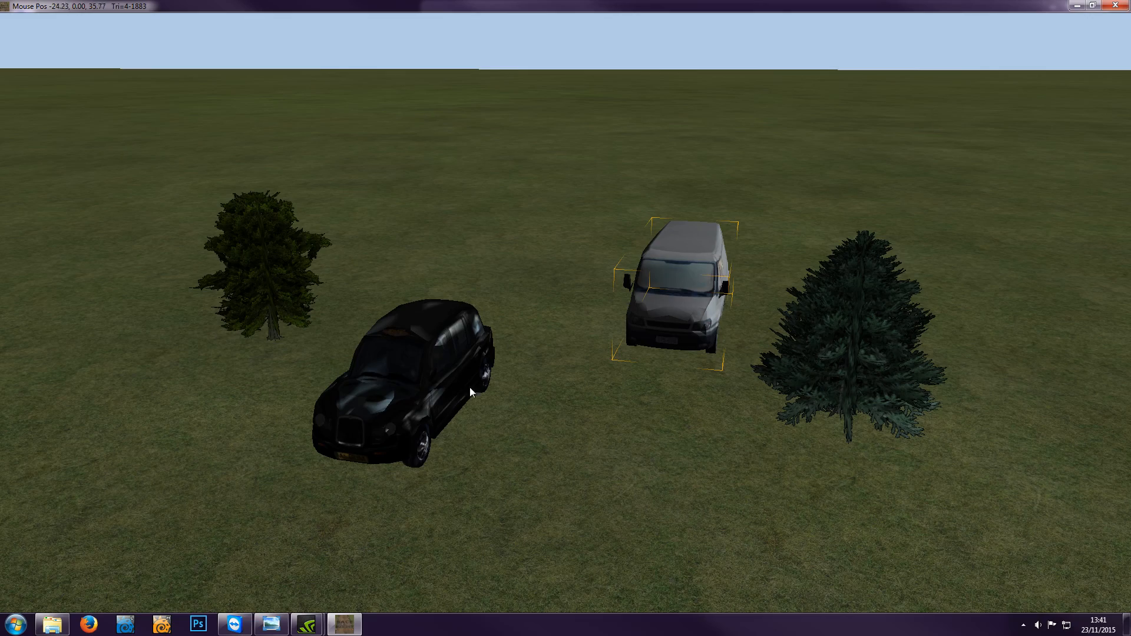
middle_drag(469, 387, 859, 414)
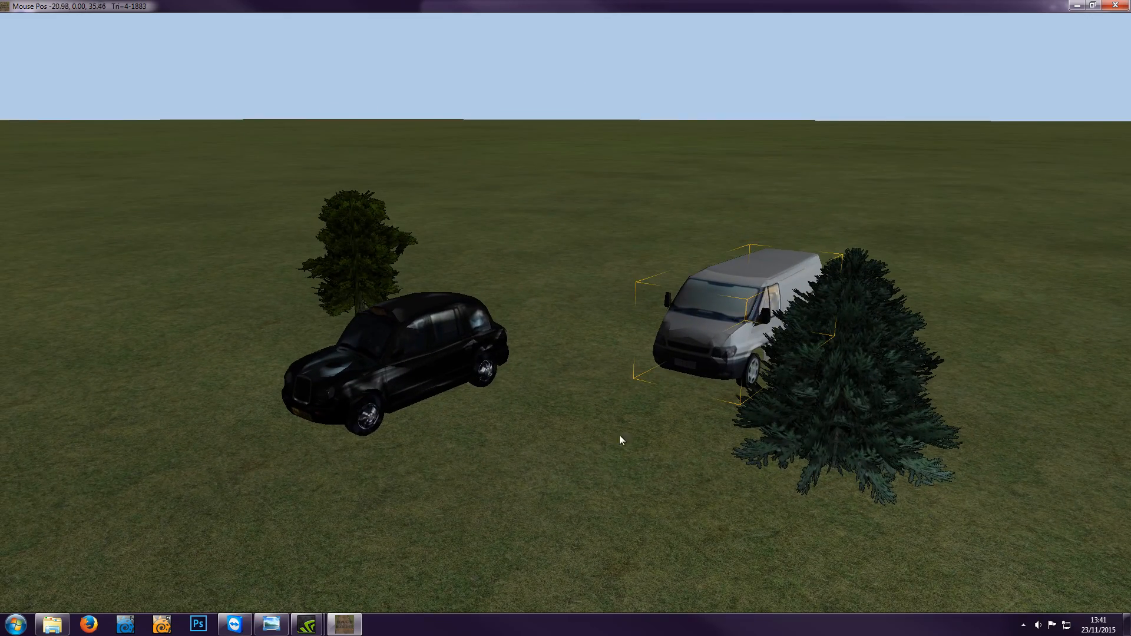
middle_drag(620, 435, 680, 430)
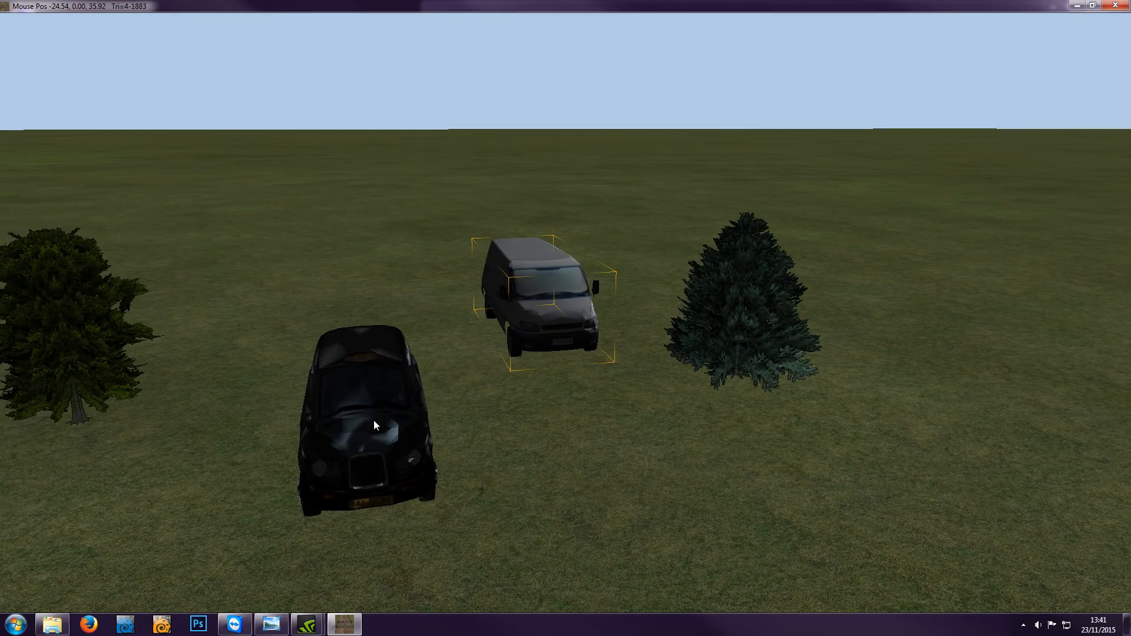
middle_drag(374, 422, 439, 425)
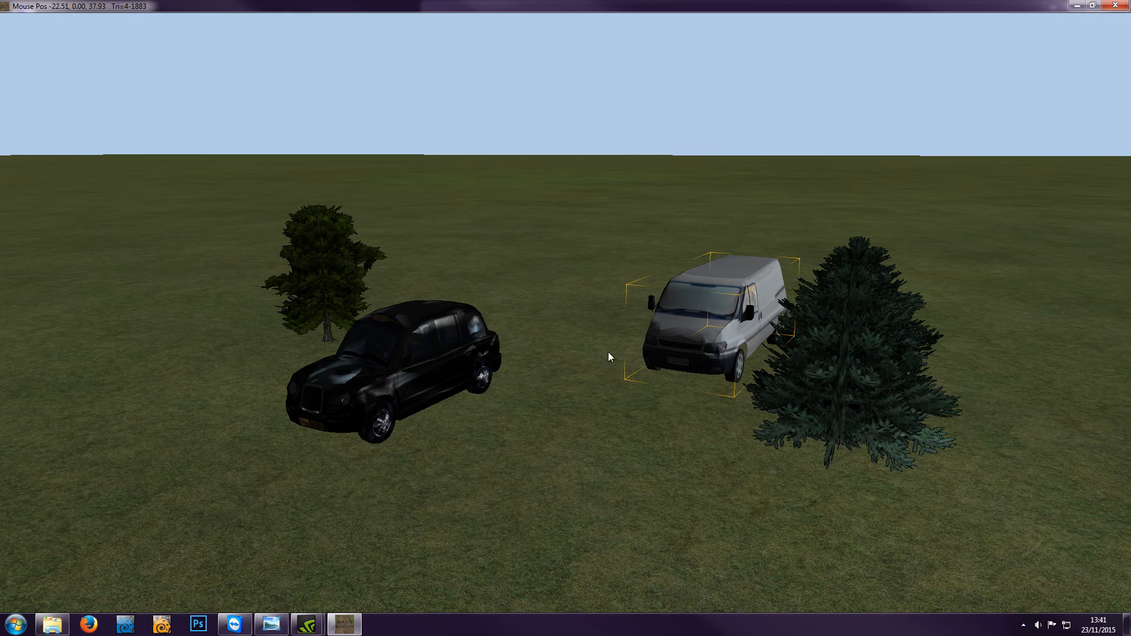
Close Race Track Builder and launch XPacker through Steam
click(1115, 5)
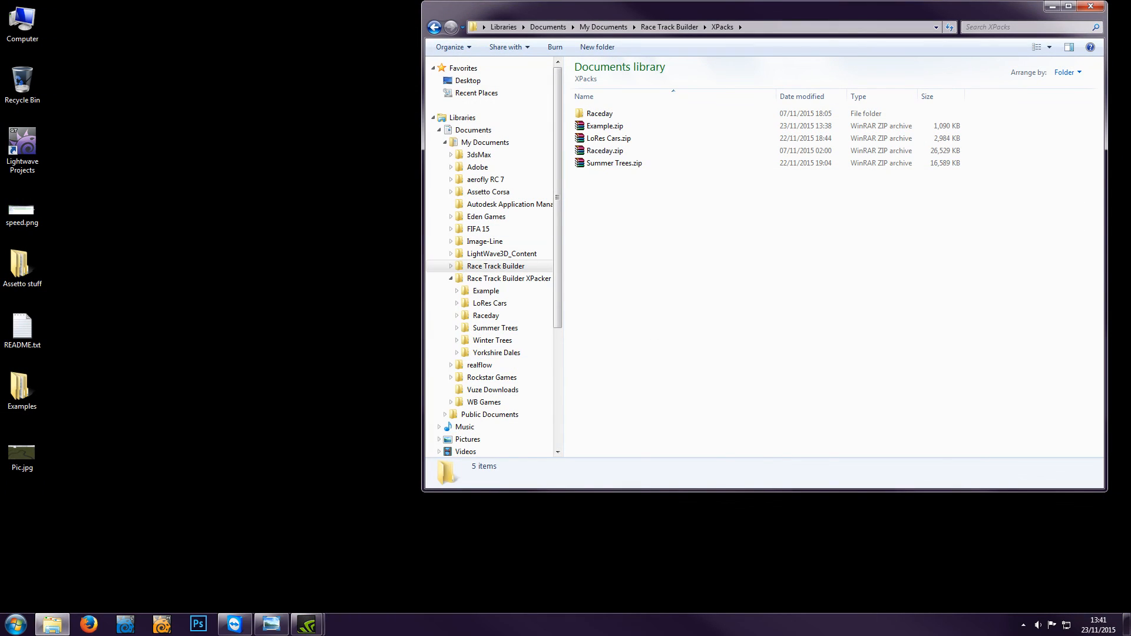
click(1023, 625)
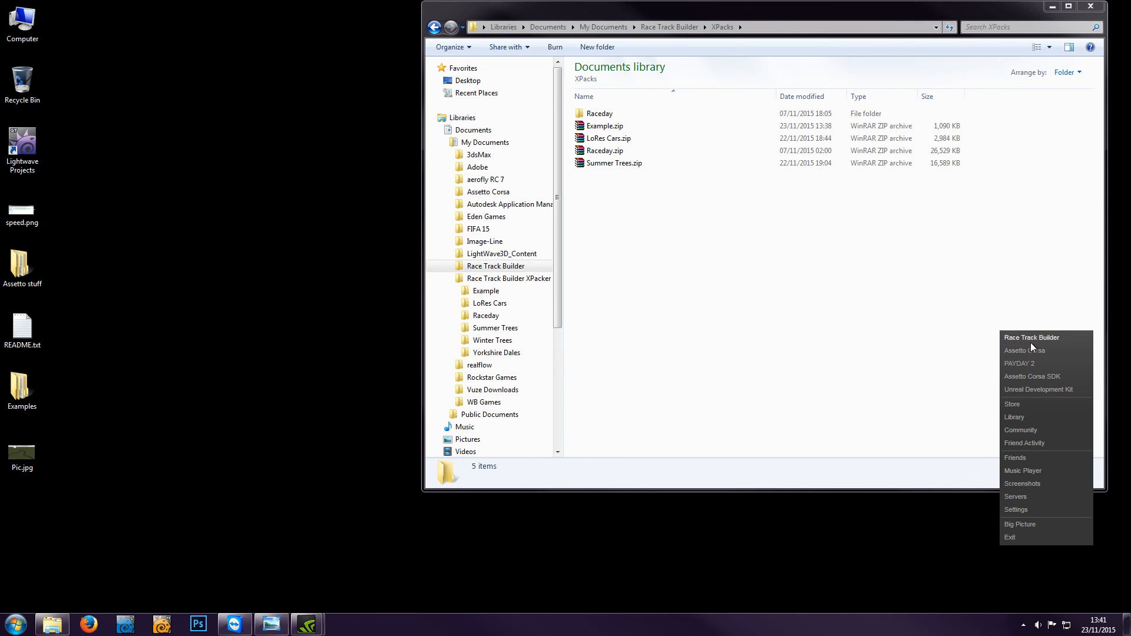
click(1030, 339)
click(583, 345)
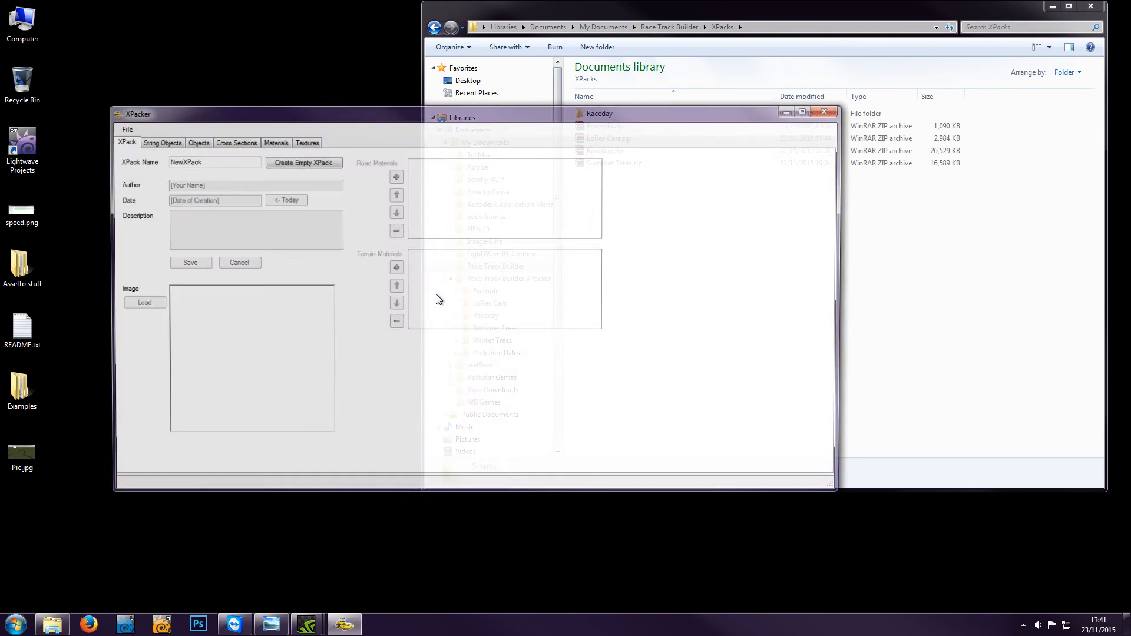
Move the XPacker window clear of the XPacks folder's file list and open the Example XPack
drag(512, 115, 500, 179)
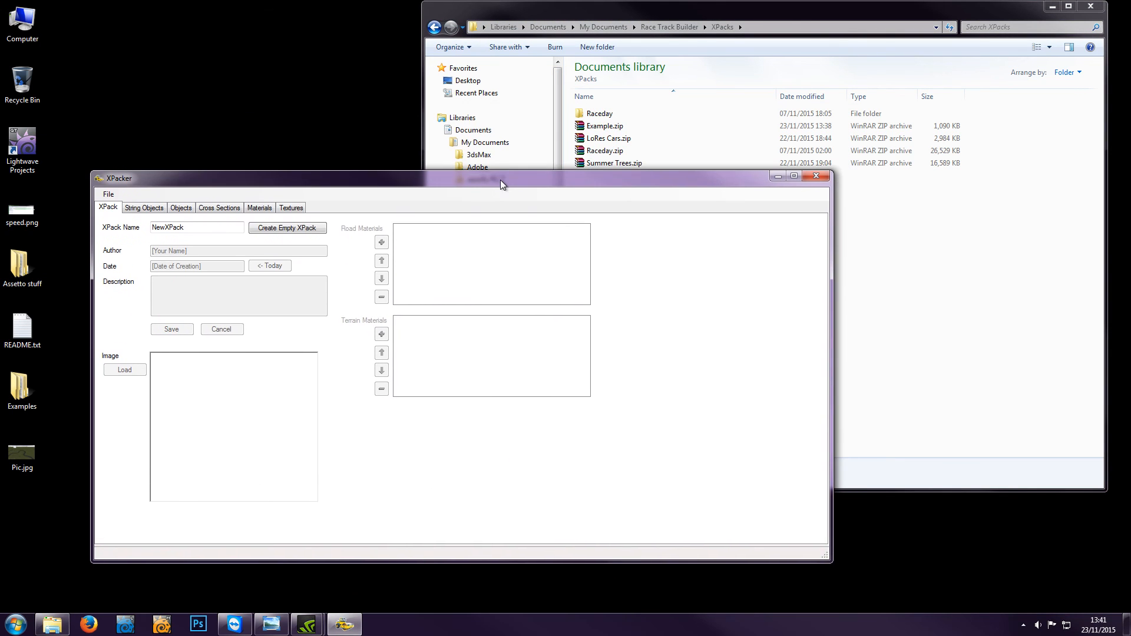
click(109, 195)
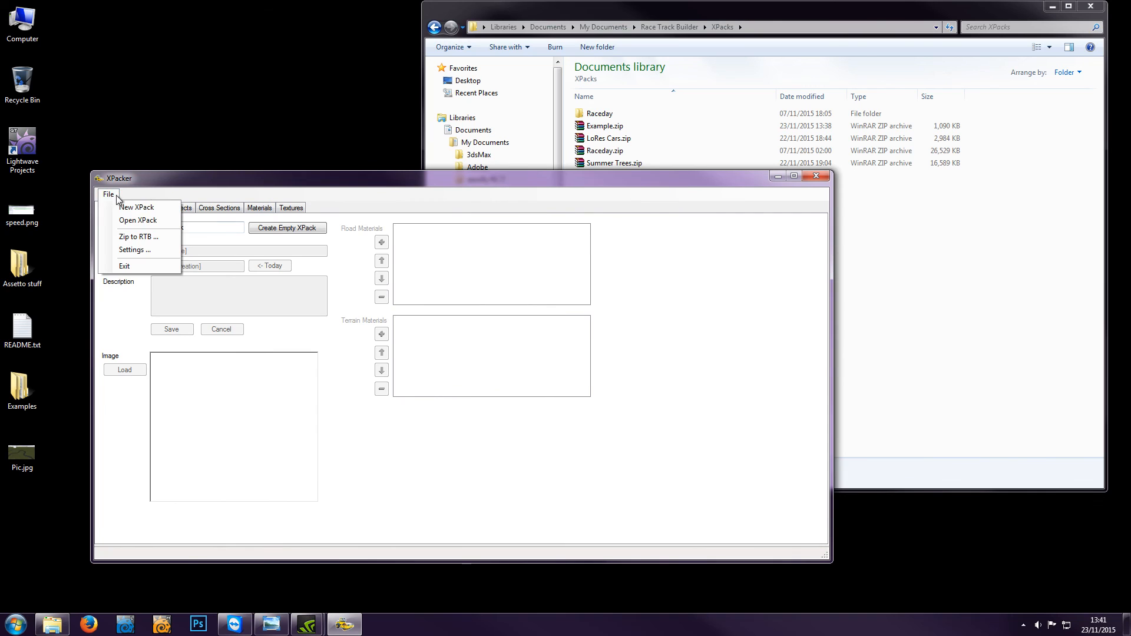
click(133, 221)
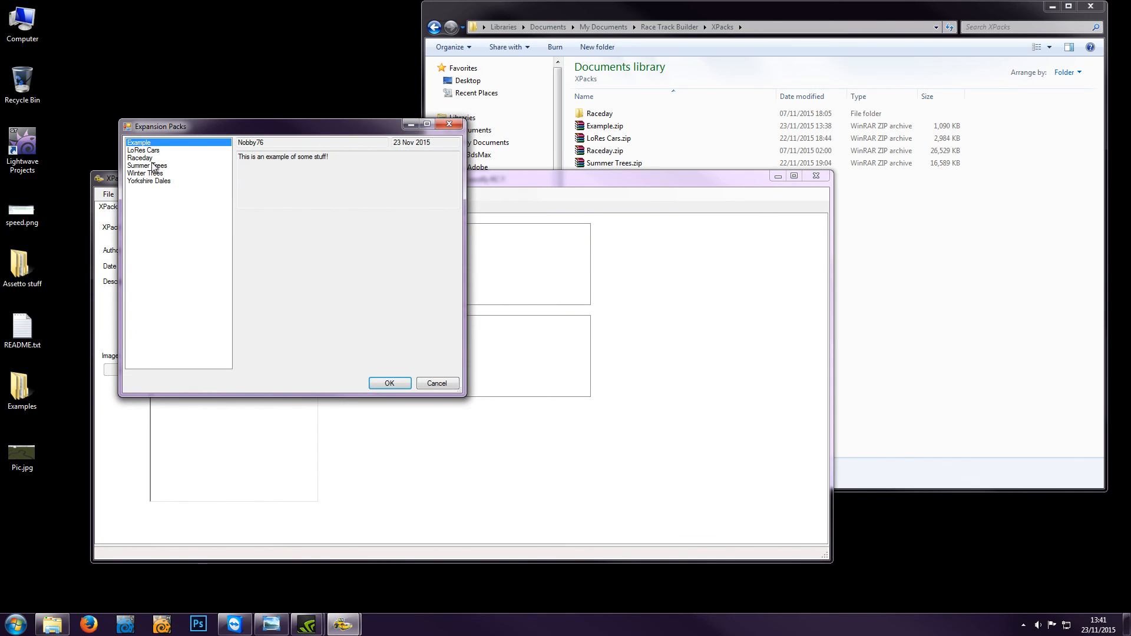
click(382, 382)
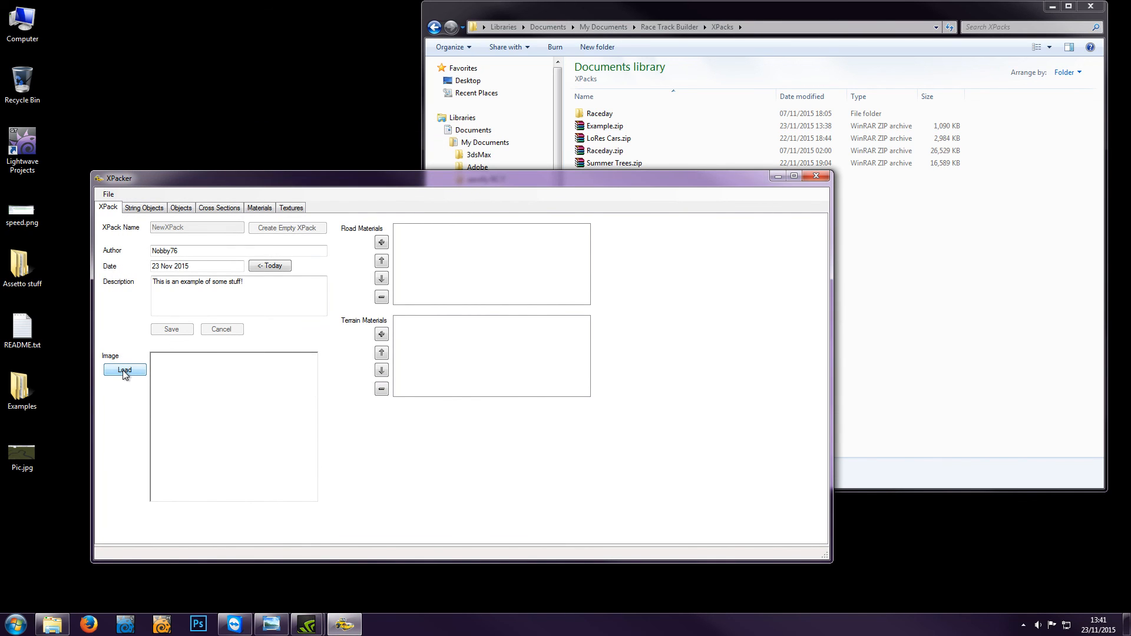
Expand the Cars and Trees object groups and review the properties and icon option of Van 1 and Spruce
click(180, 208)
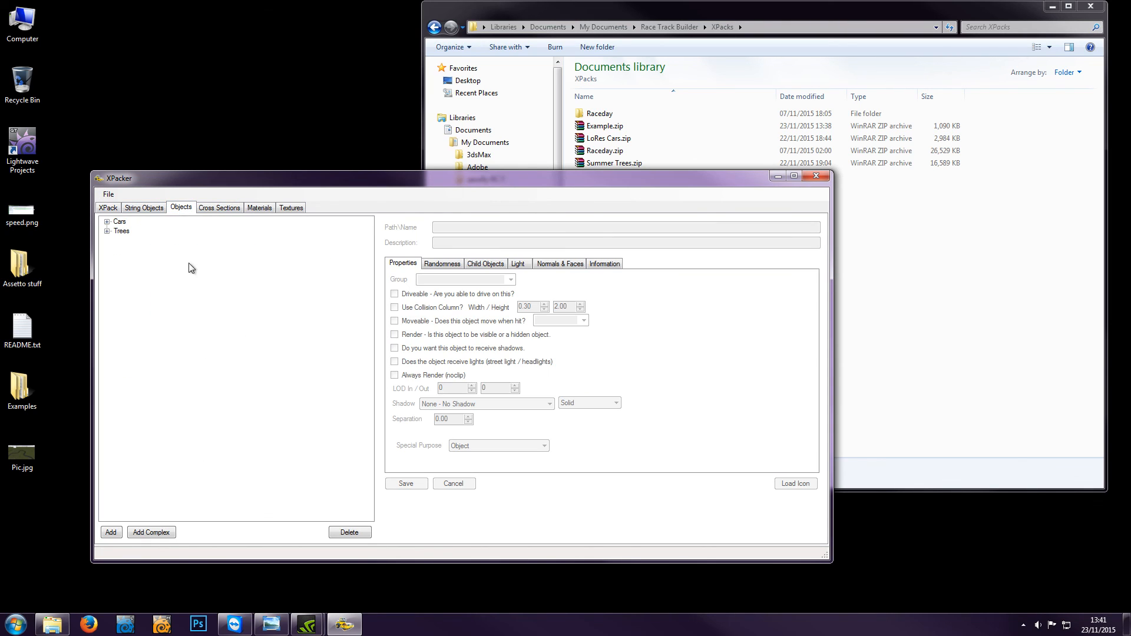
click(106, 221)
click(132, 240)
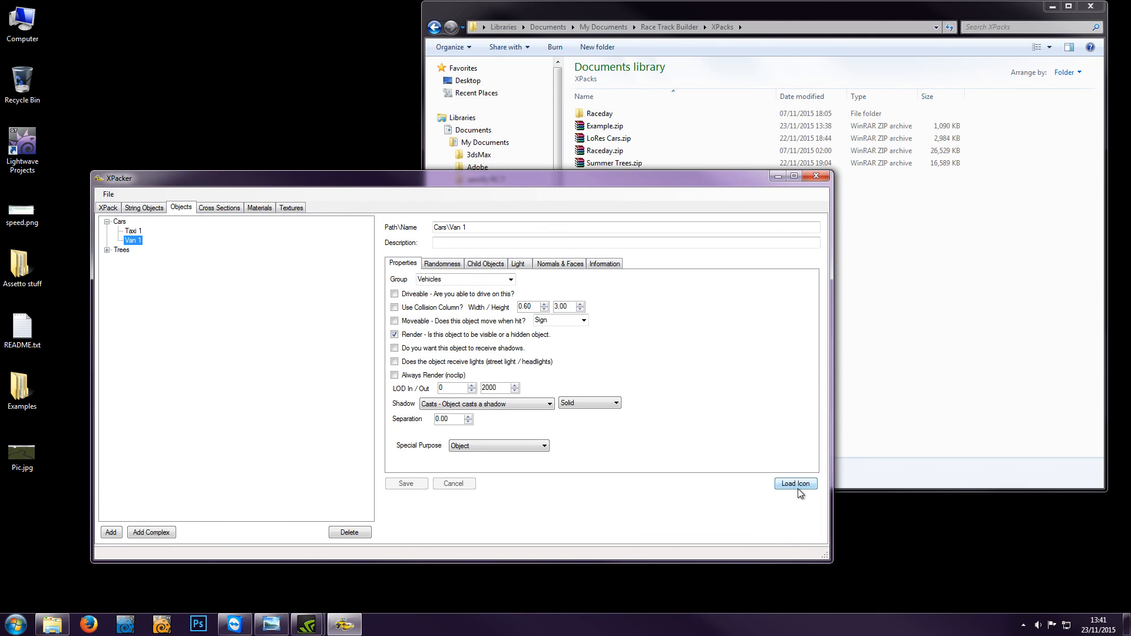
click(107, 250)
click(134, 269)
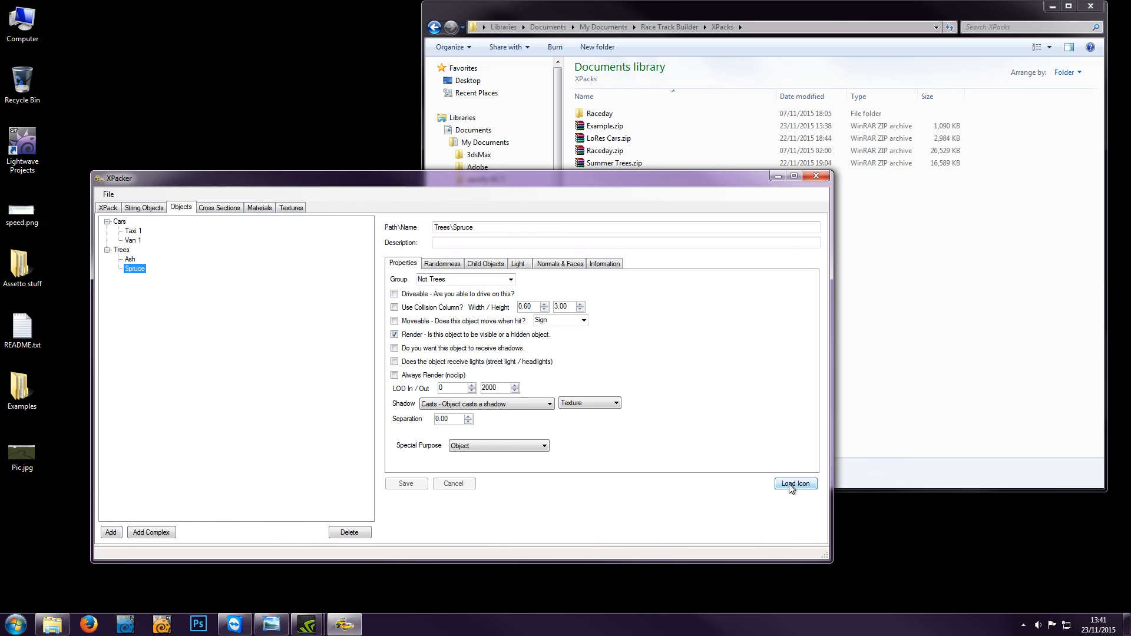
Review the XPack's cross sections, materials and textures, and the Spruce object's shadow setting
click(224, 208)
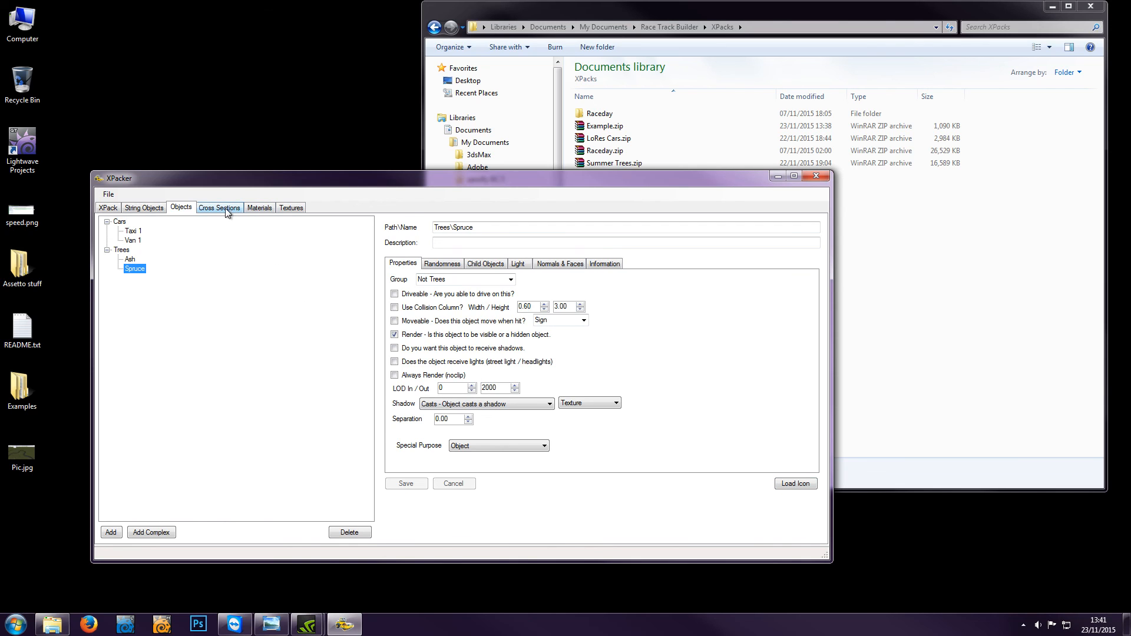
click(260, 208)
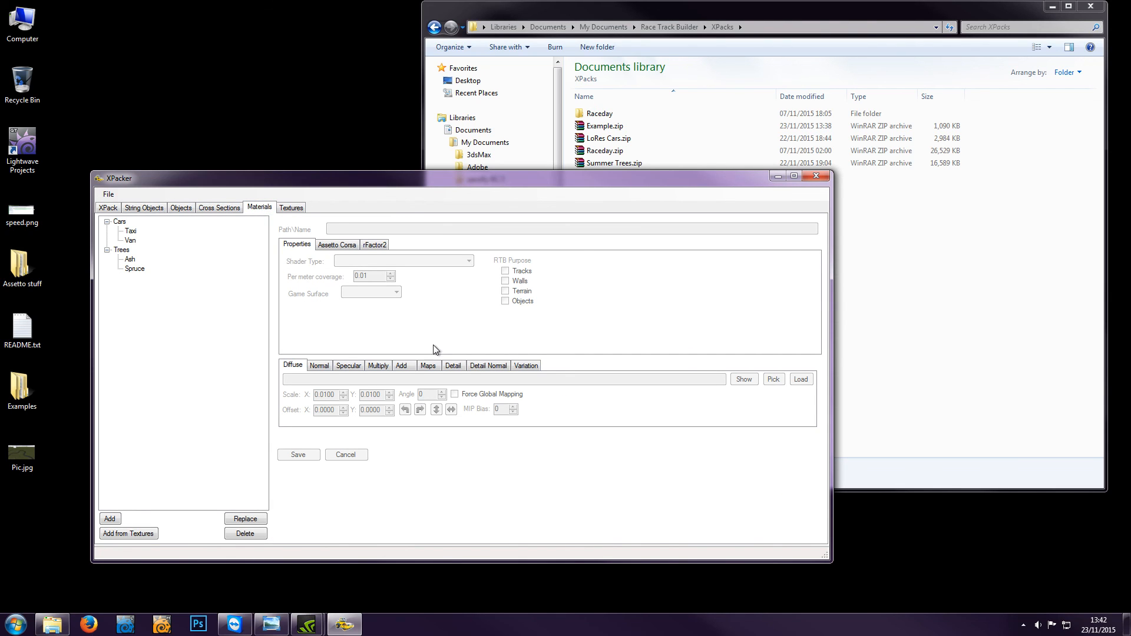
click(301, 209)
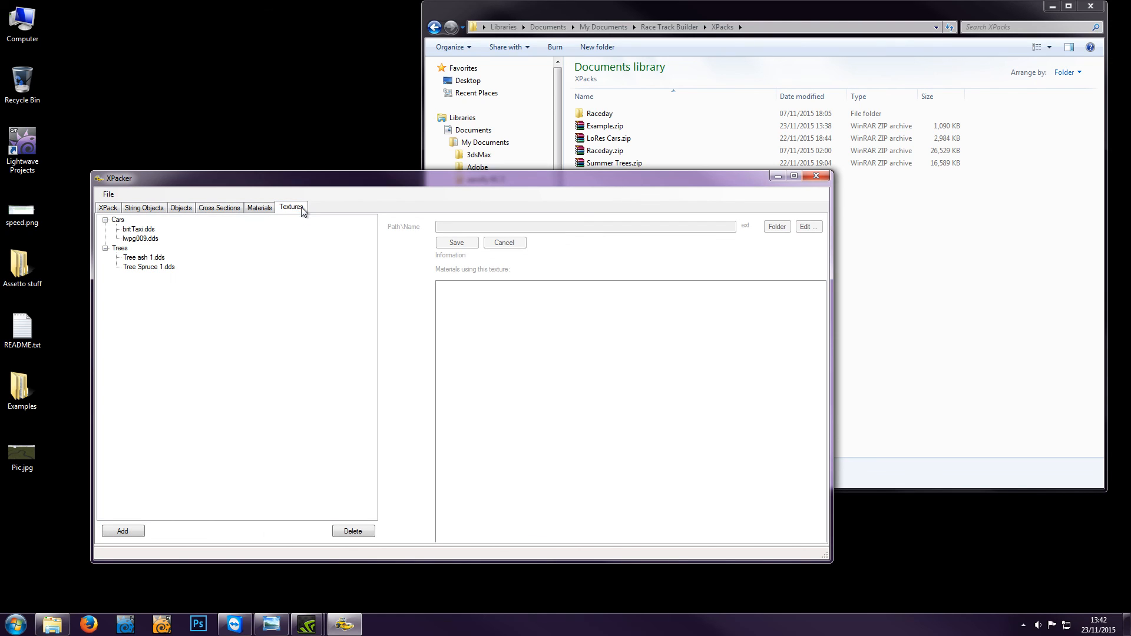
click(219, 208)
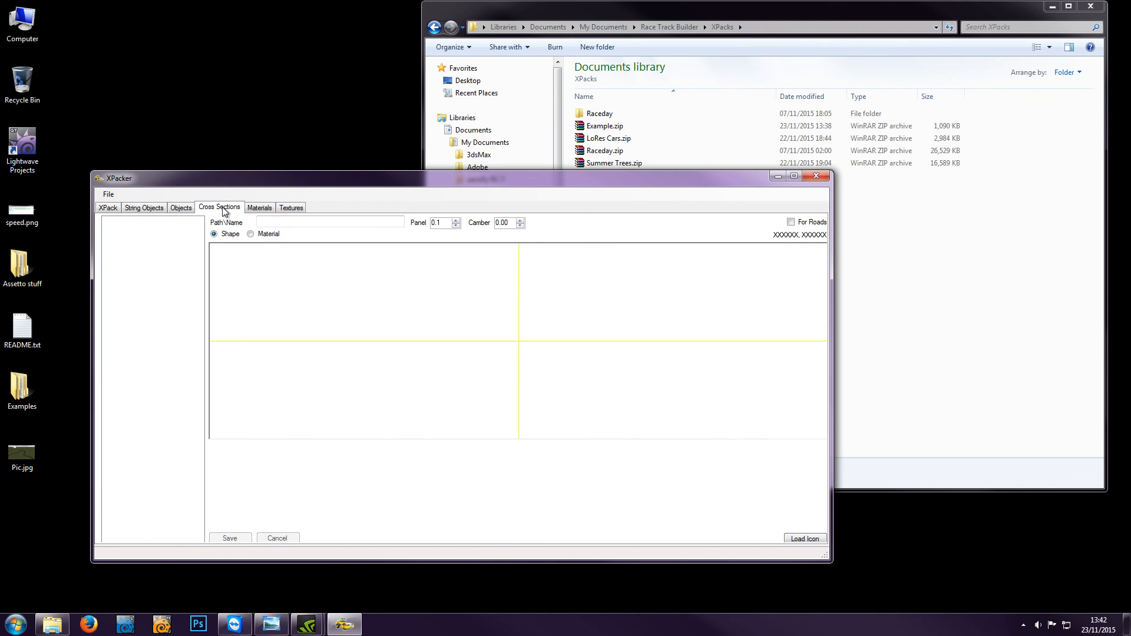
click(183, 208)
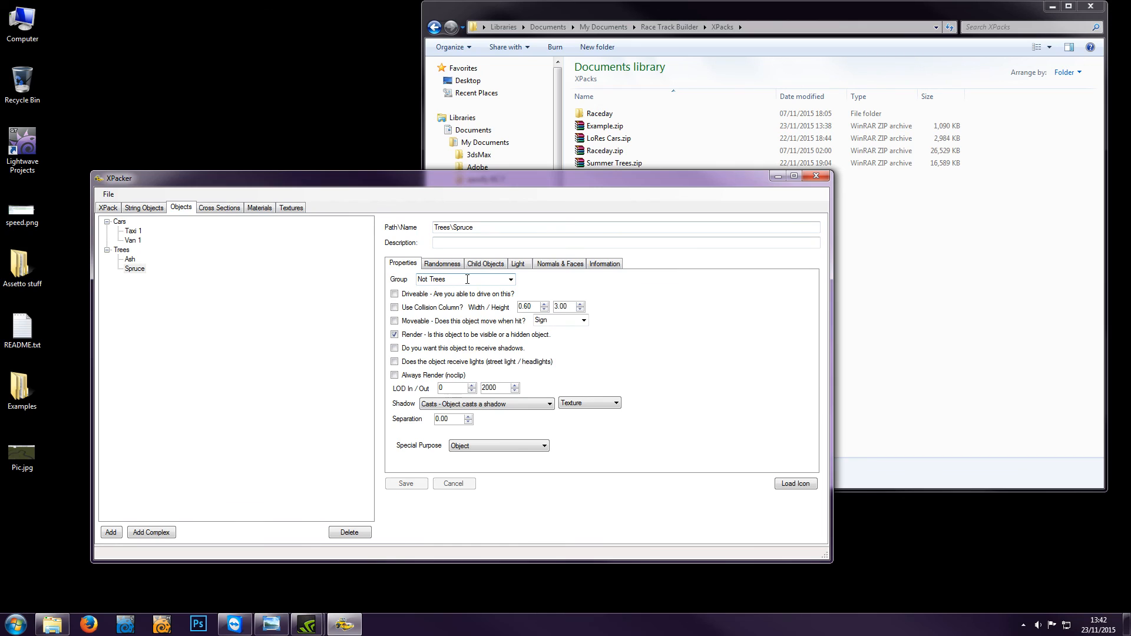
click(522, 405)
Create faceted normals for the Taxi 1 object and save it
click(134, 231)
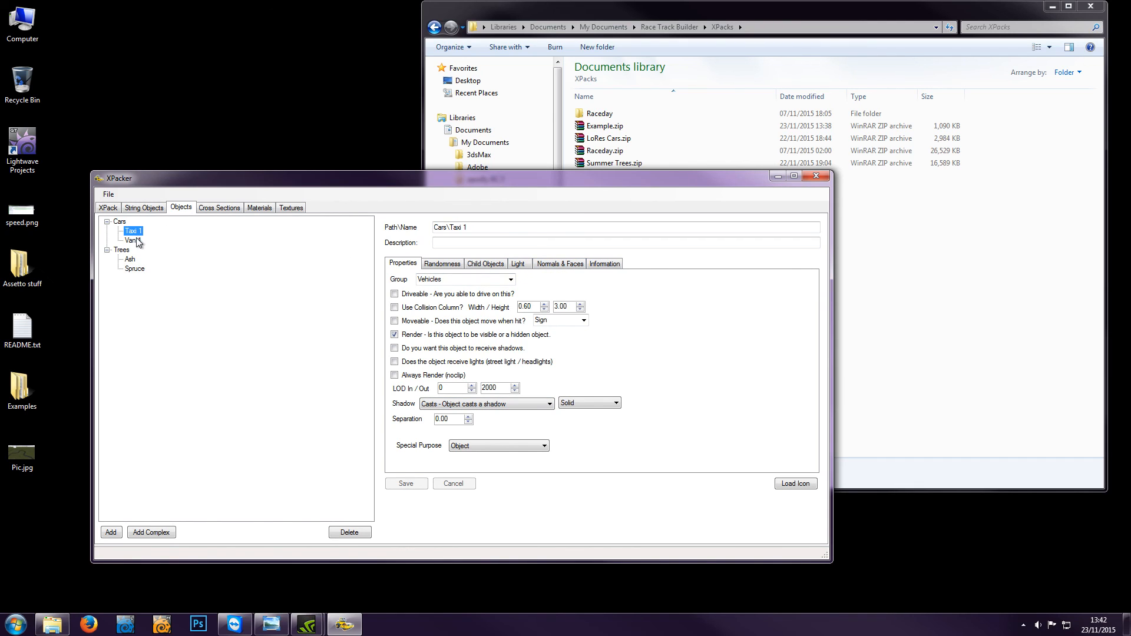
click(561, 265)
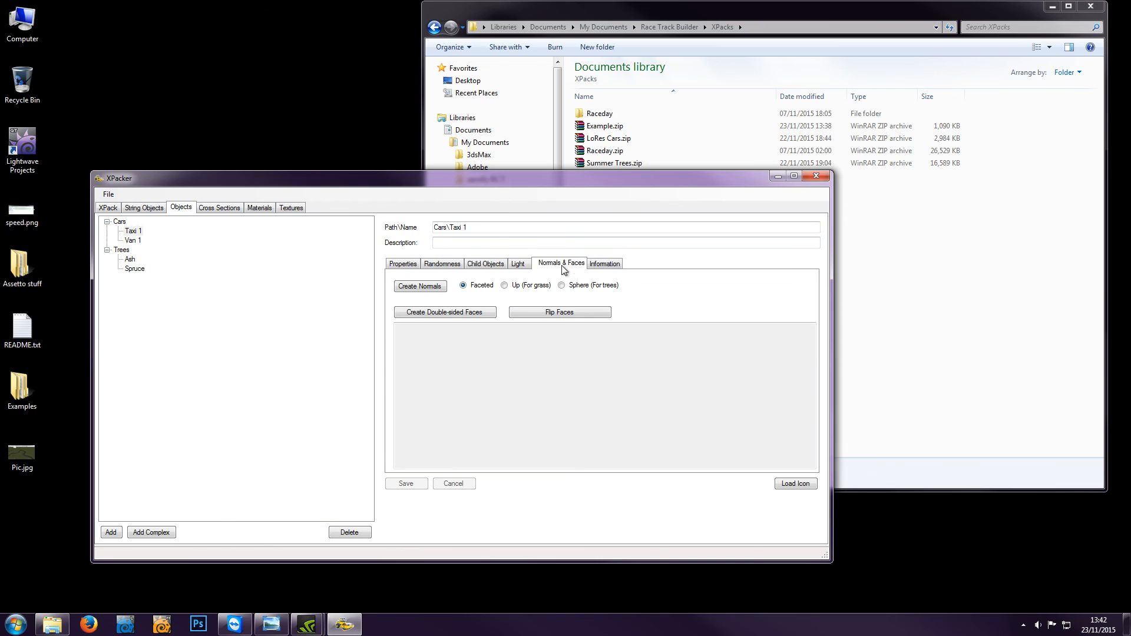
click(432, 287)
click(408, 483)
Check the normals and faces information of Van 1 and Spruce, and view the String Objects page
click(140, 240)
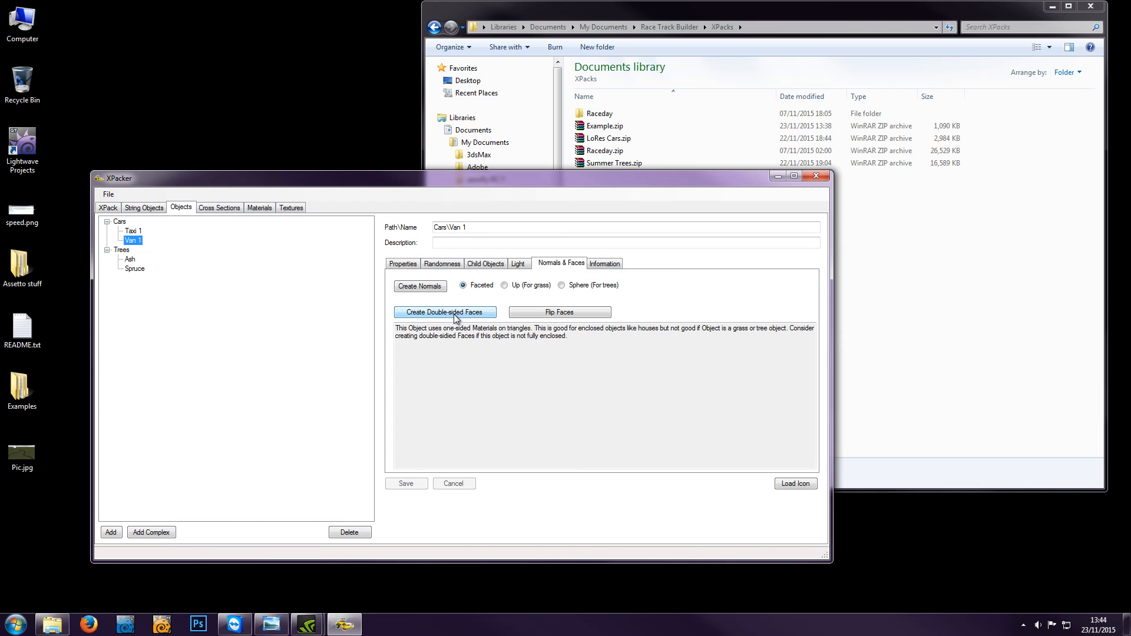
click(135, 268)
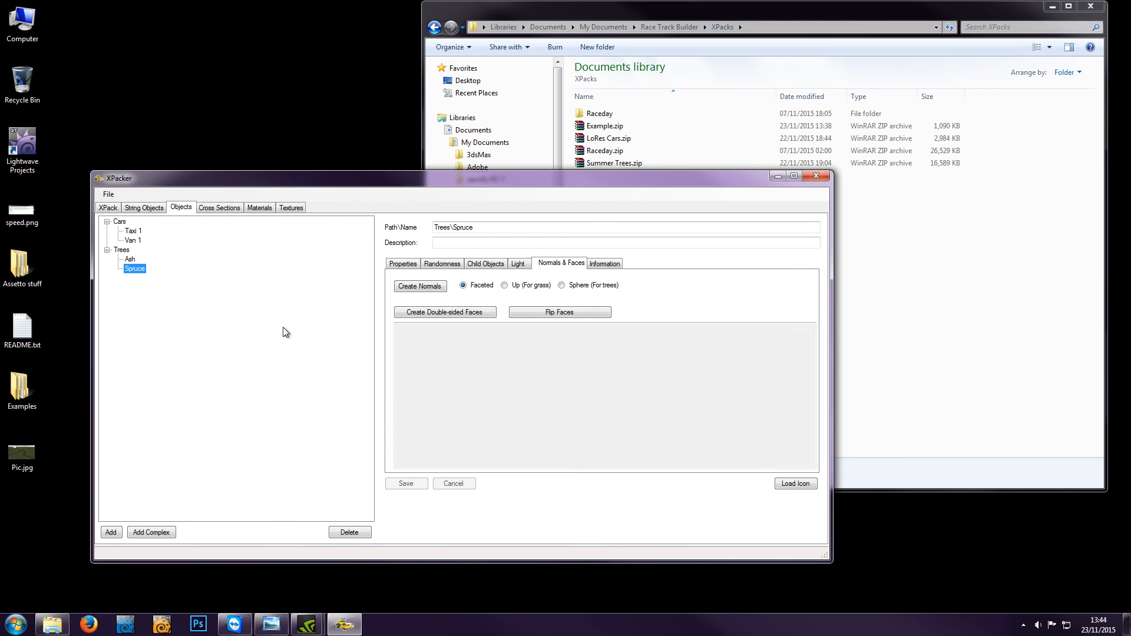
click(152, 208)
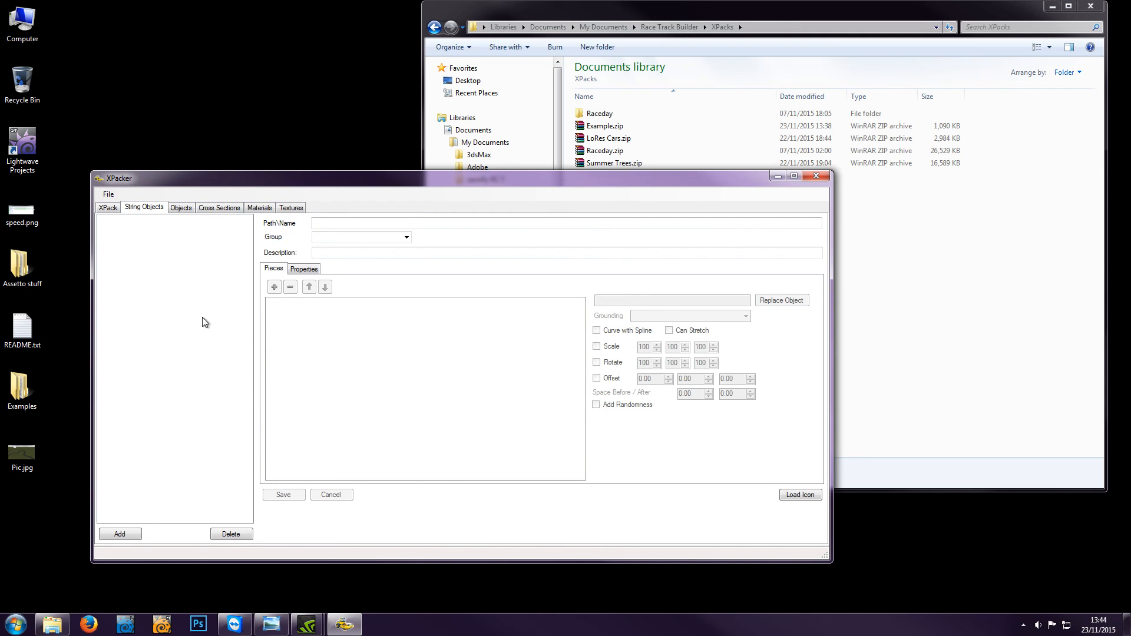
click(181, 209)
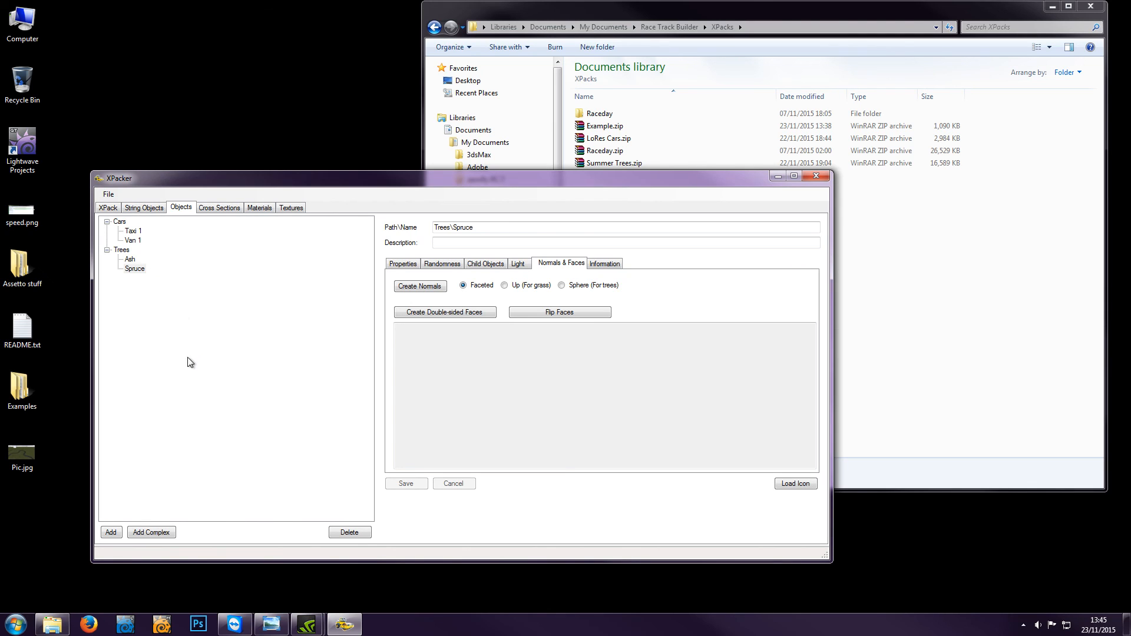
click(156, 209)
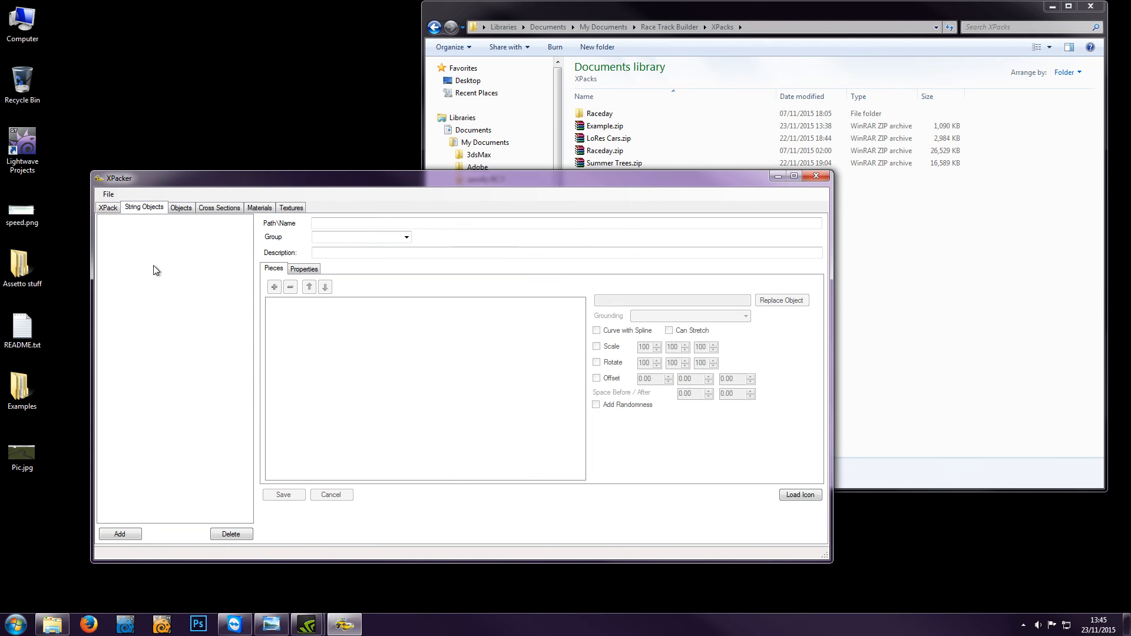